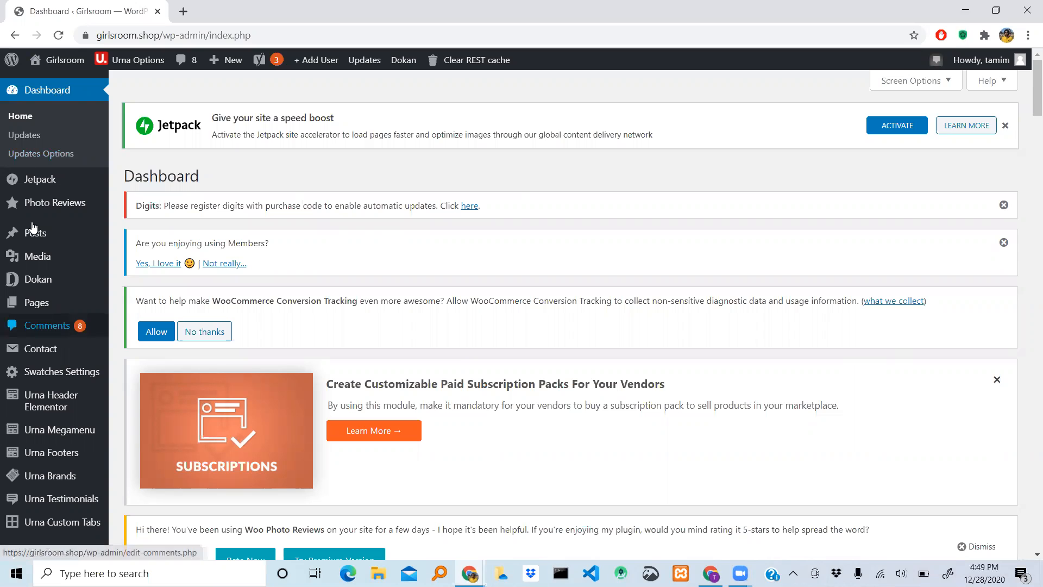
- Open the store's product list and start adding a new product
{"action": "scroll", "coordinate": [38, 342], "scroll_direction": "down", "scroll_amount": 2}
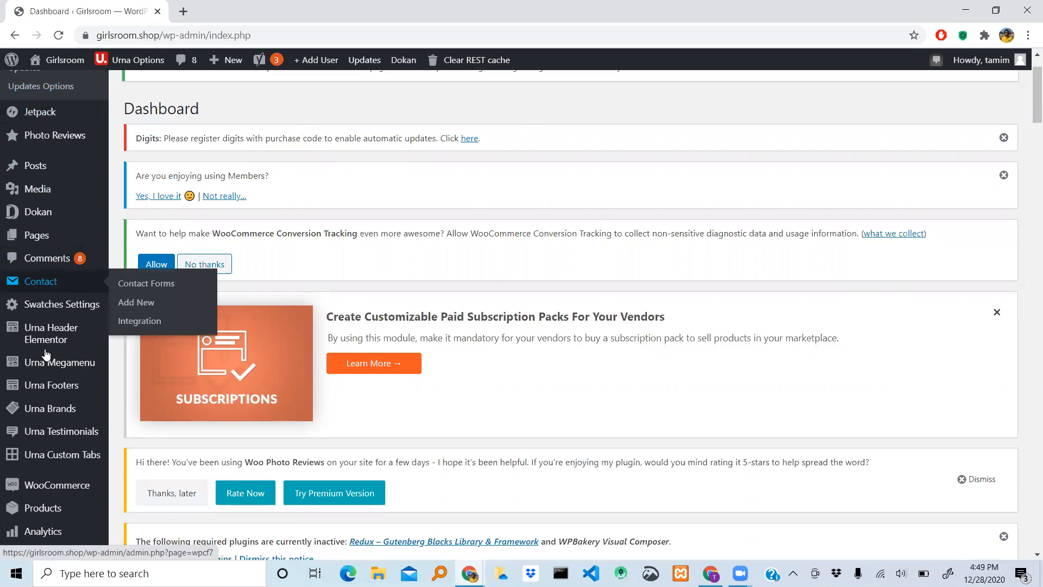
{"action": "scroll", "coordinate": [46, 354], "scroll_direction": "down", "scroll_amount": 3}
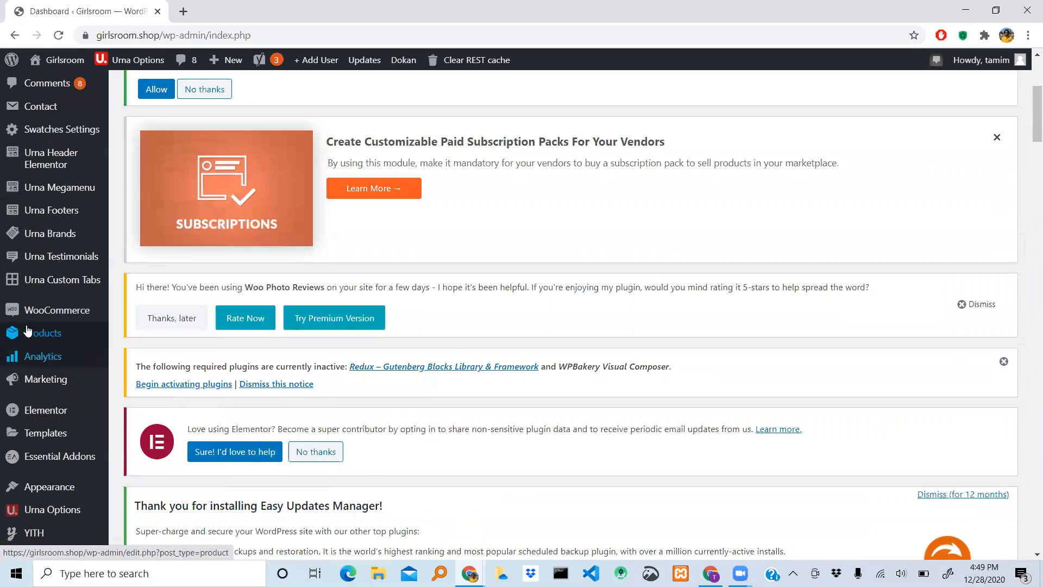
{"action": "left_click", "coordinate": [44, 335]}
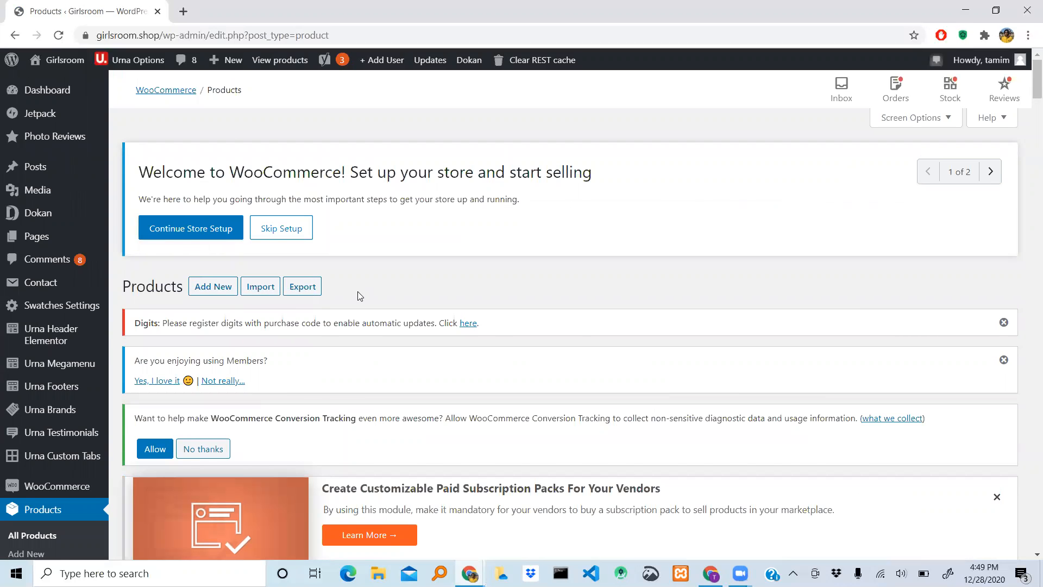
{"action": "scroll", "coordinate": [357, 294], "scroll_direction": "down", "scroll_amount": 3}
{"action": "scroll", "coordinate": [357, 295], "scroll_direction": "up", "scroll_amount": 2}
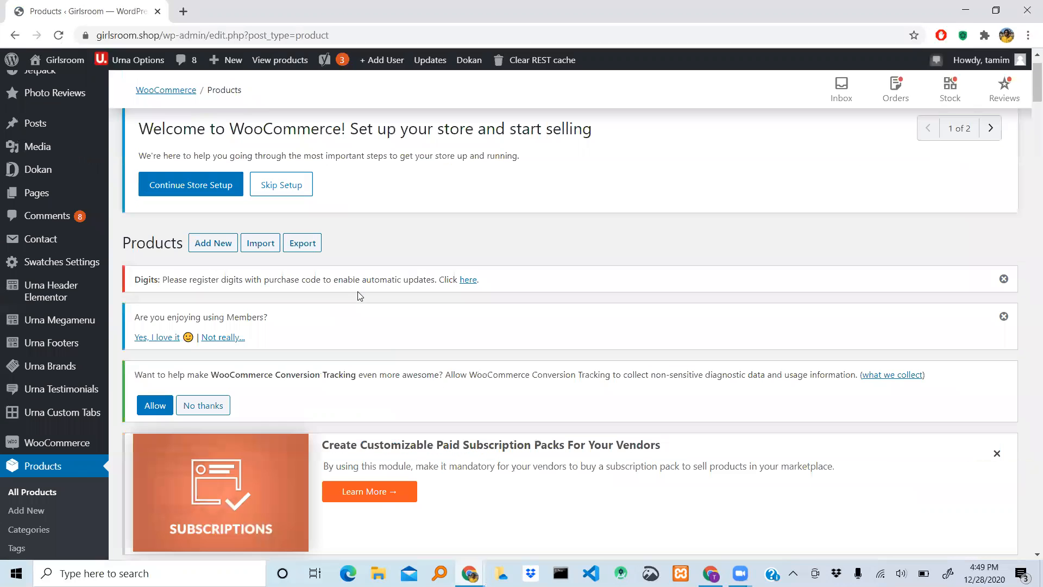
{"action": "left_click", "coordinate": [209, 246]}
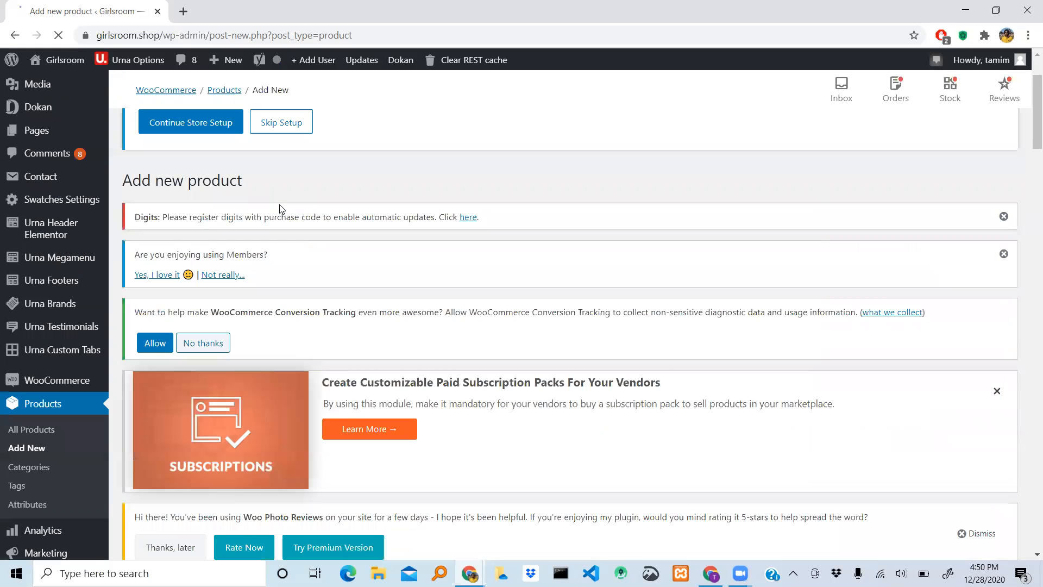
- Look over the new product page from the notices down to the product name, description editor and publishing options
{"action": "scroll", "coordinate": [280, 209], "scroll_direction": "down", "scroll_amount": 3}
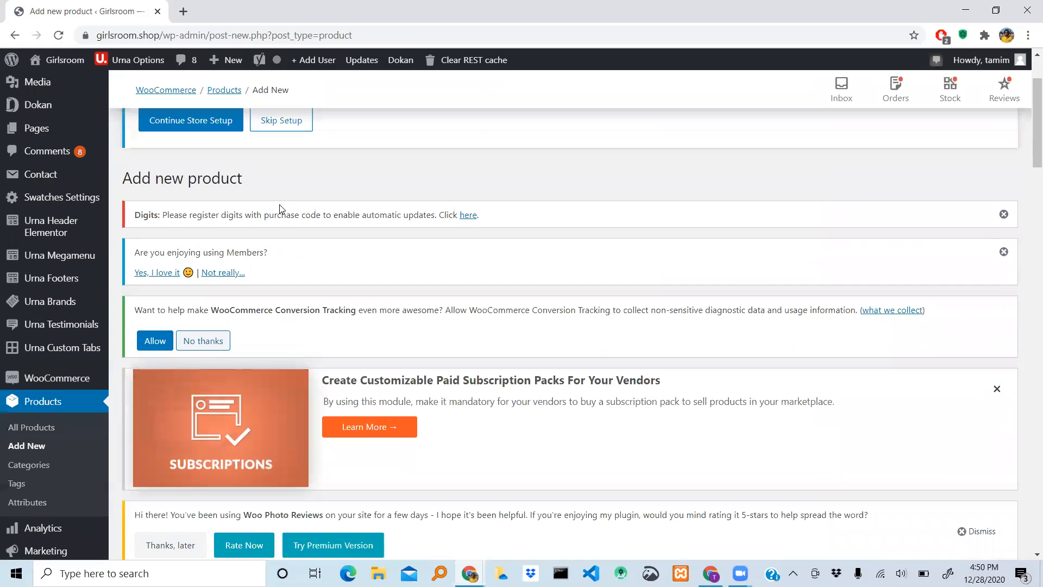
{"action": "scroll", "coordinate": [279, 205], "scroll_direction": "down", "scroll_amount": 7}
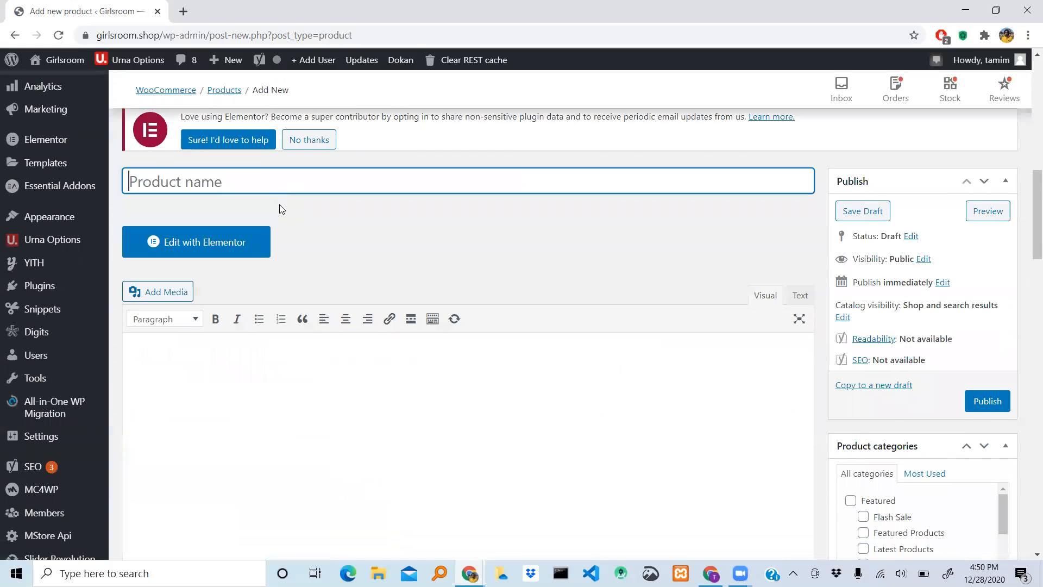
{"action": "scroll", "coordinate": [280, 209], "scroll_direction": "up", "scroll_amount": 10}
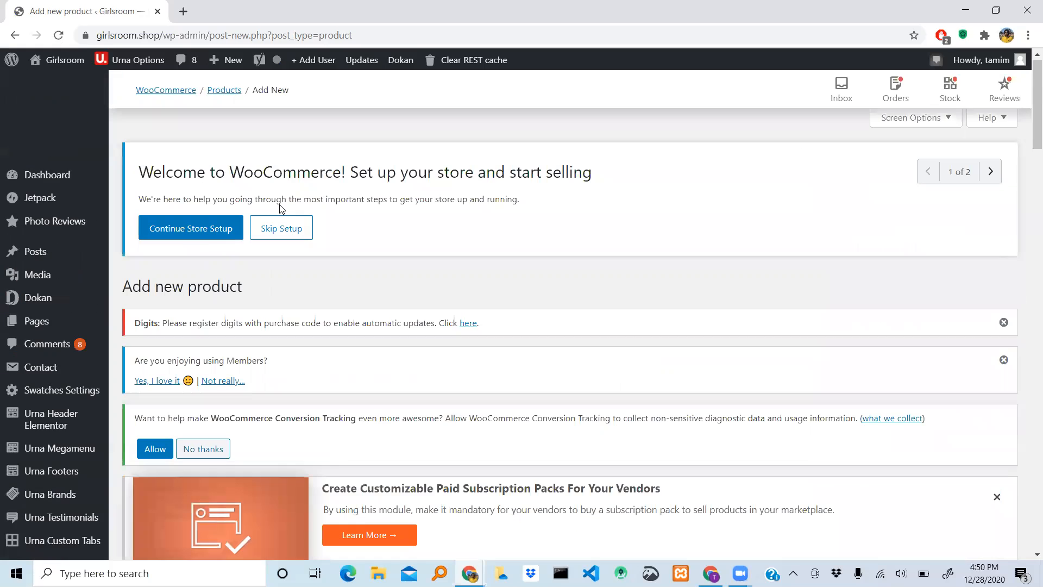
{"action": "scroll", "coordinate": [280, 209], "scroll_direction": "down", "scroll_amount": 1}
{"action": "scroll", "coordinate": [281, 209], "scroll_direction": "down", "scroll_amount": 1}
{"action": "scroll", "coordinate": [281, 209], "scroll_direction": "up", "scroll_amount": 2}
{"action": "scroll", "coordinate": [281, 209], "scroll_direction": "down", "scroll_amount": 1}
{"action": "scroll", "coordinate": [282, 209], "scroll_direction": "up", "scroll_amount": 2}
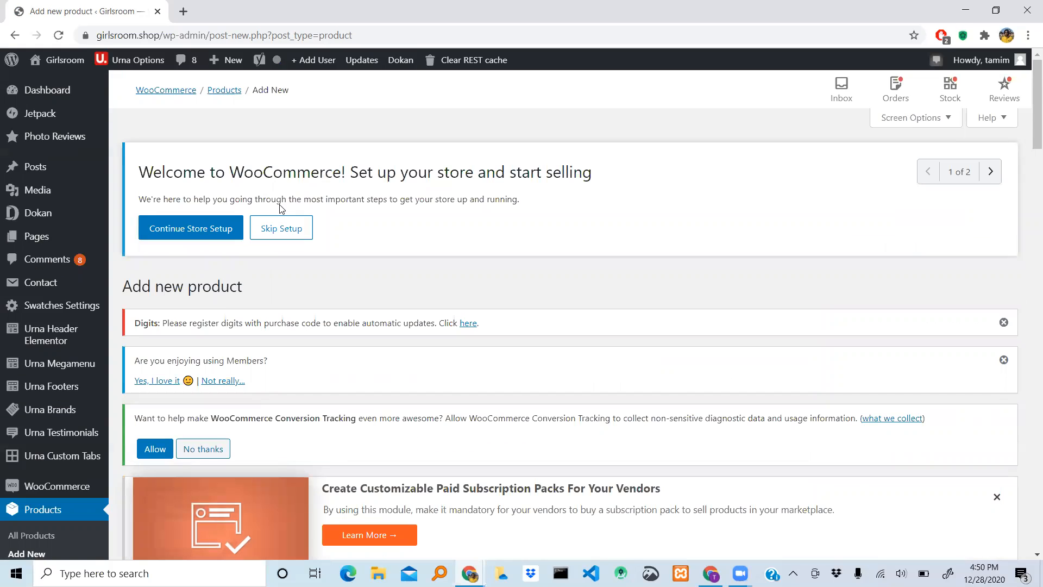
{"action": "scroll", "coordinate": [281, 208], "scroll_direction": "down", "scroll_amount": 6}
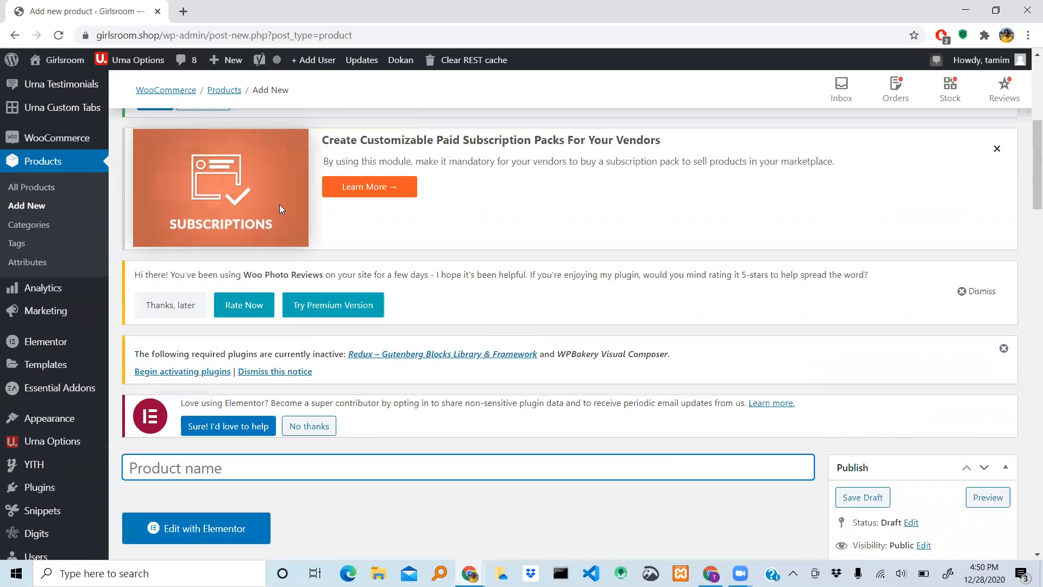
{"action": "scroll", "coordinate": [279, 204], "scroll_direction": "down", "scroll_amount": 5}
{"action": "scroll", "coordinate": [280, 205], "scroll_direction": "down", "scroll_amount": 1}
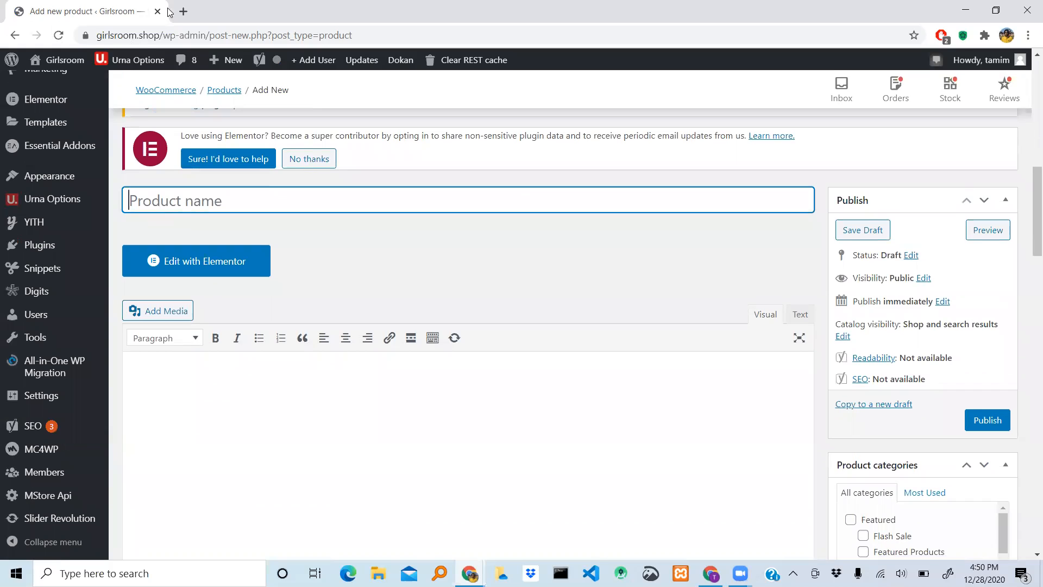
- Switch to Google Drive in a new browser tab
{"action": "left_click", "coordinate": [183, 11]}
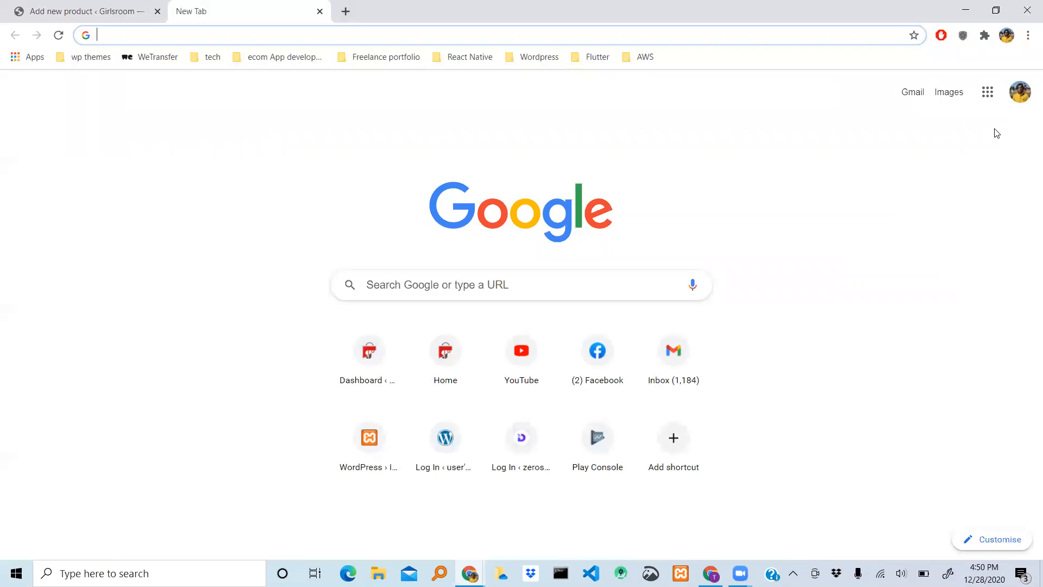
{"action": "left_click", "coordinate": [991, 93]}
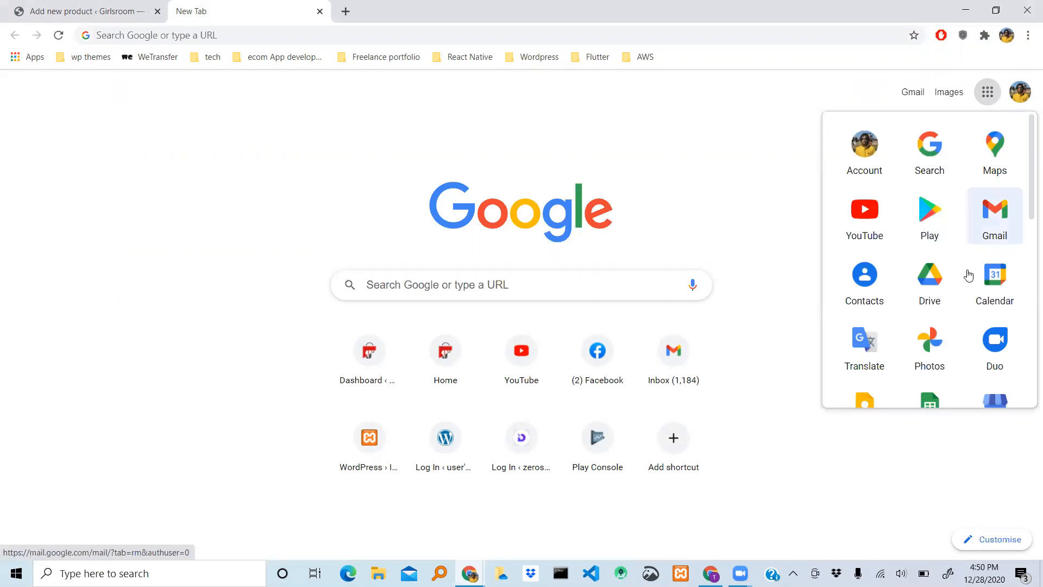
{"action": "left_click", "coordinate": [931, 289]}
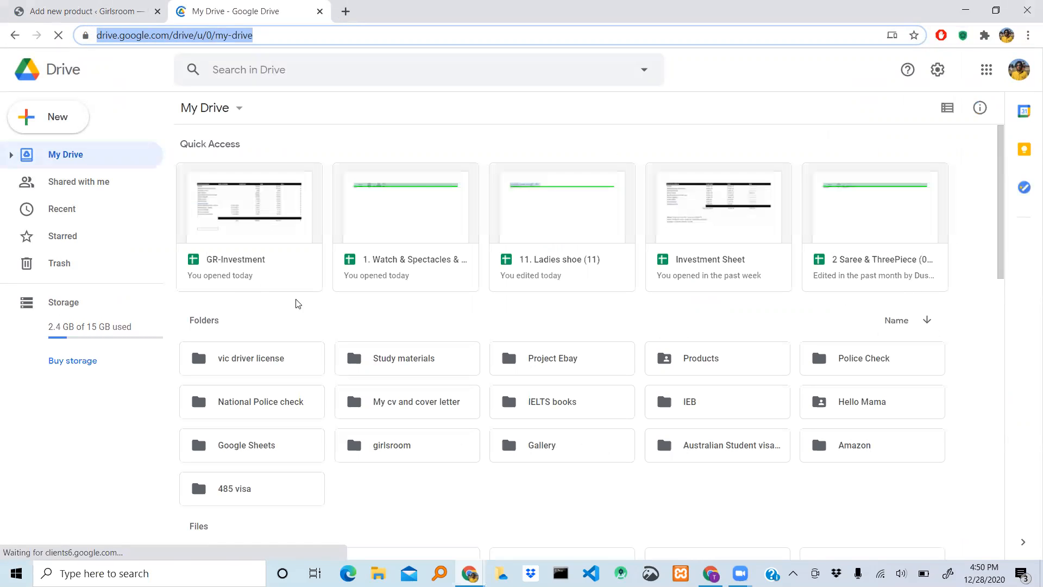
- Open the Product Description folder inside the G.Room folder among the items shared with this account
{"action": "scroll", "coordinate": [315, 310], "scroll_direction": "down", "scroll_amount": 2}
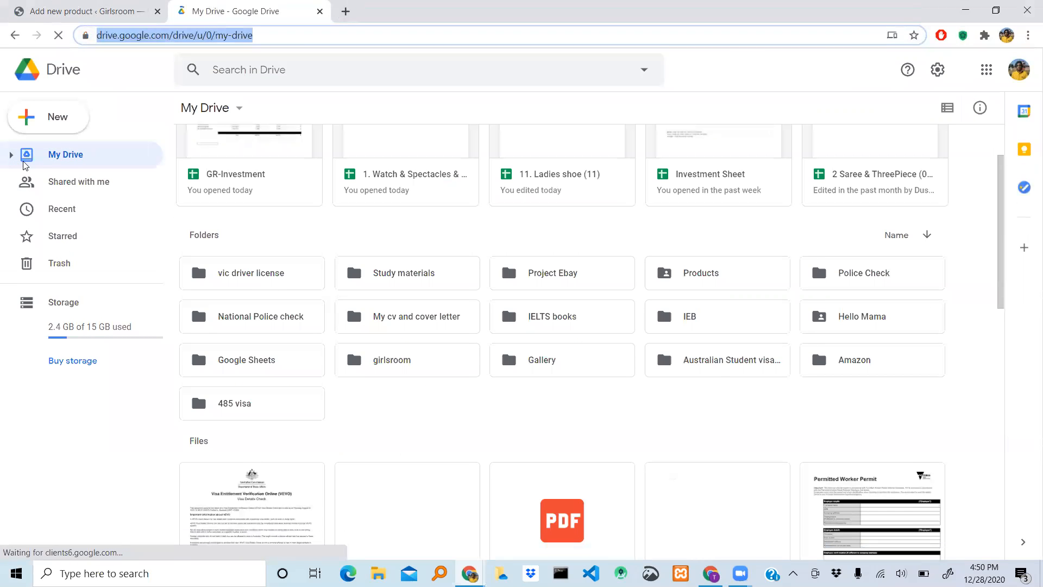
{"action": "left_click", "coordinate": [91, 189]}
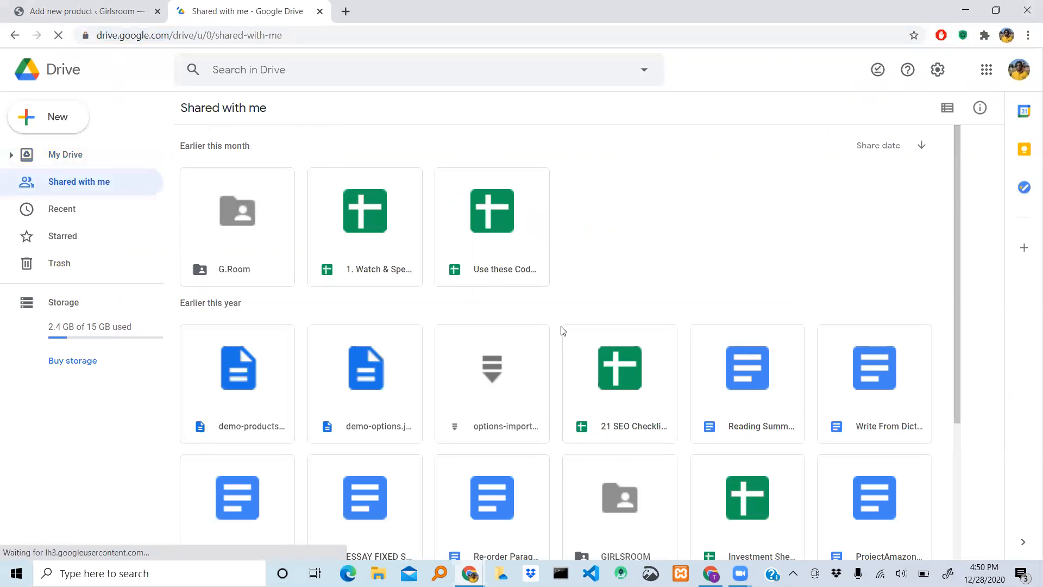
{"action": "scroll", "coordinate": [562, 331], "scroll_direction": "down", "scroll_amount": 4}
{"action": "scroll", "coordinate": [562, 331], "scroll_direction": "up", "scroll_amount": 4}
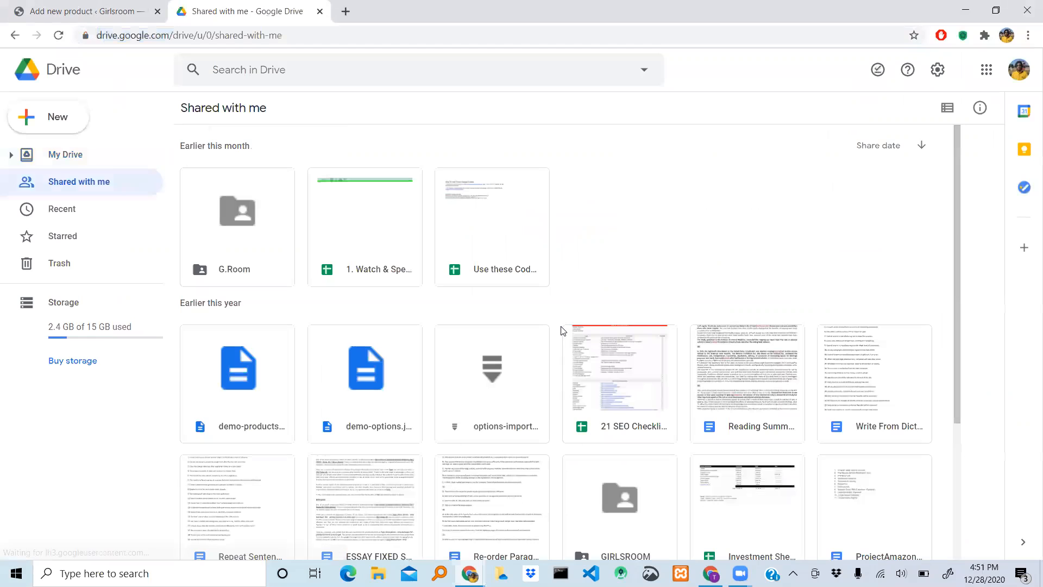
{"action": "left_click", "coordinate": [260, 219]}
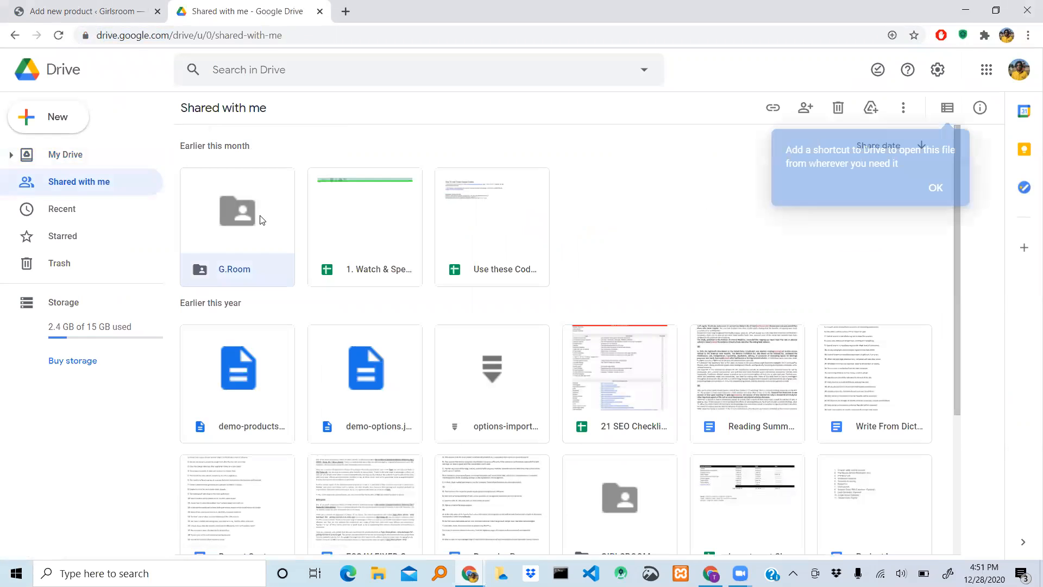
{"action": "double_click", "coordinate": [260, 219]}
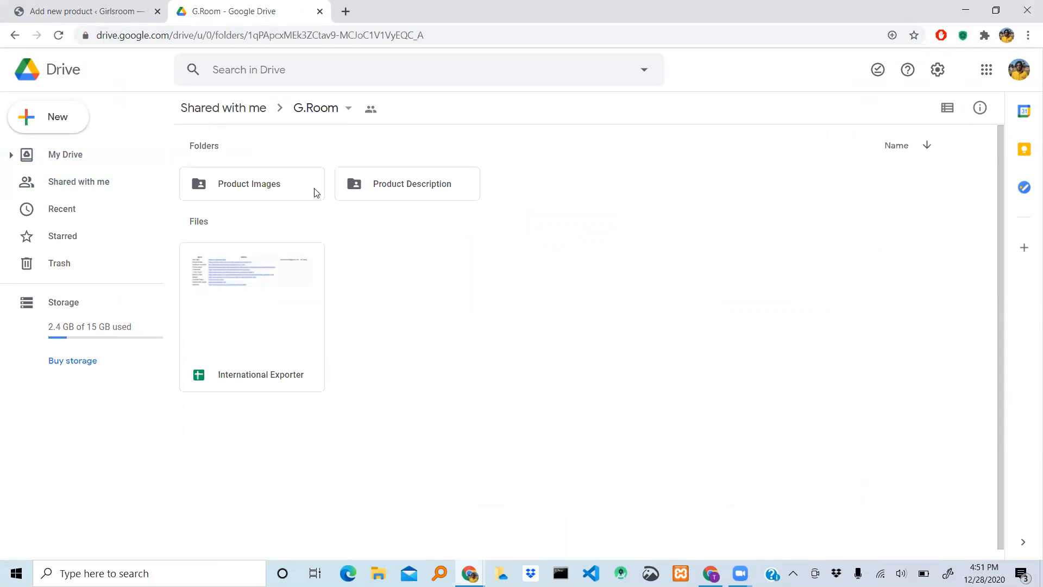
{"action": "double_click", "coordinate": [383, 188]}
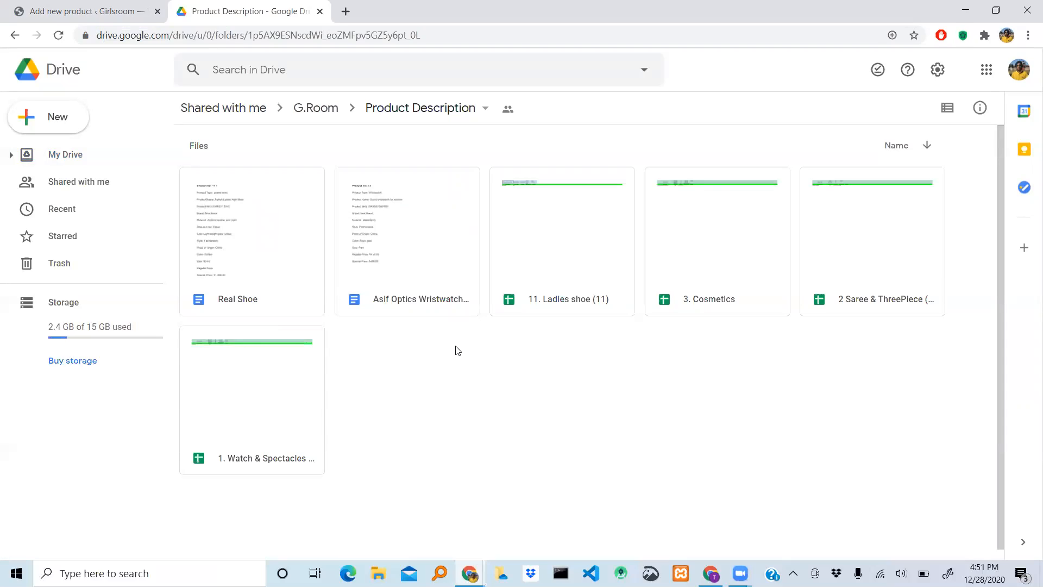
- Open the "11. Ladies shoe (11)" spreadsheet and show its Real Shoe sheet
{"action": "double_click", "coordinate": [565, 256]}
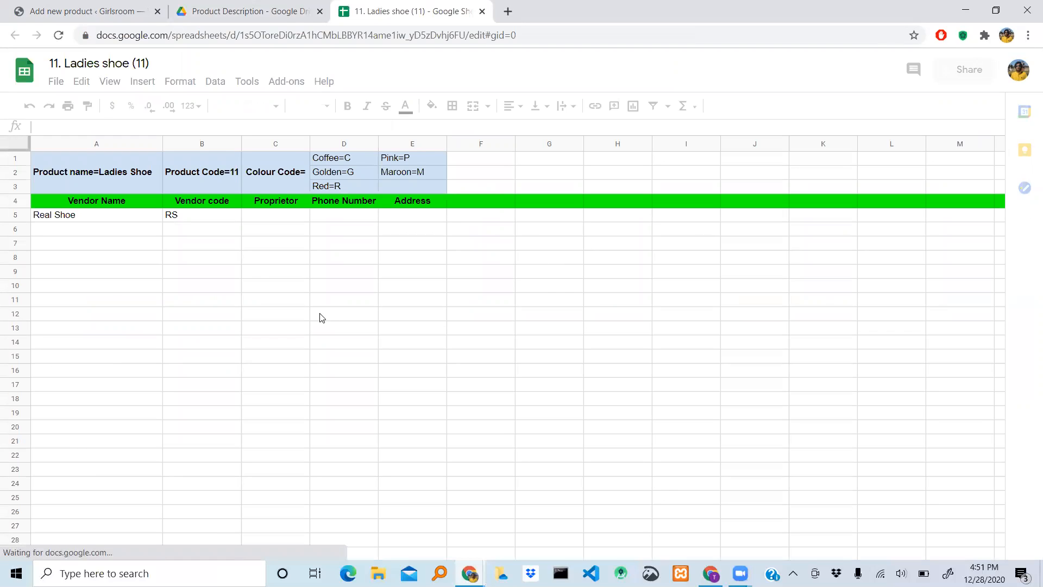
{"action": "scroll", "coordinate": [322, 317], "scroll_direction": "down", "scroll_amount": 2}
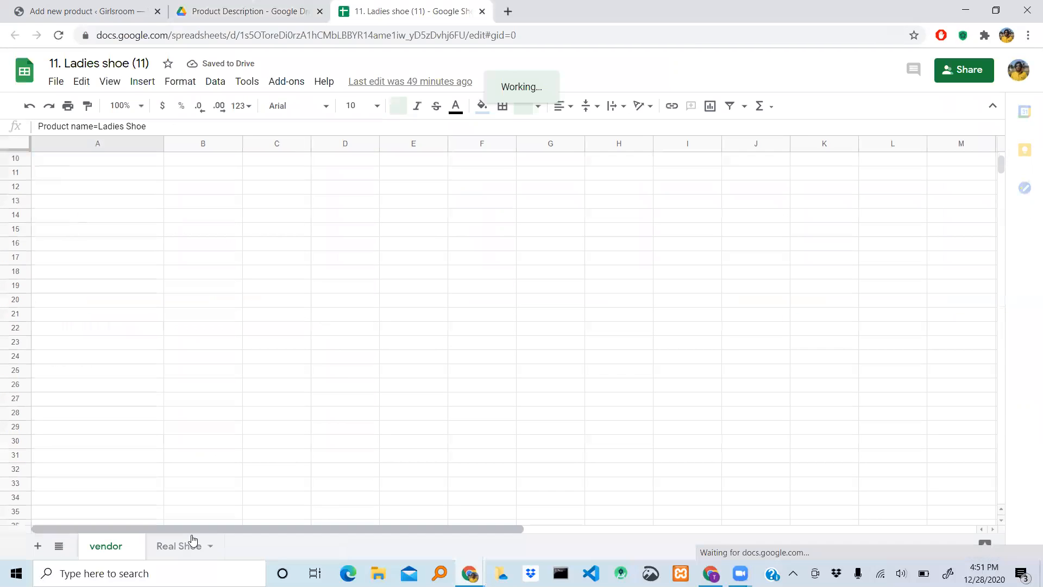
{"action": "left_click", "coordinate": [173, 548]}
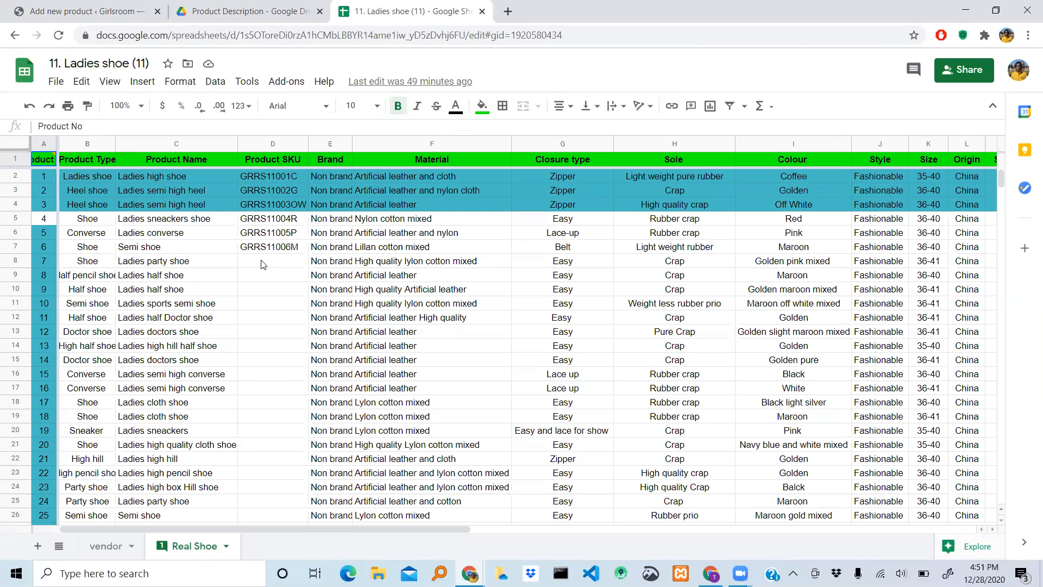
- Copy the product name "Ladies sneackers shoe" of product number 4 from the Real Shoe sheet
{"action": "left_click", "coordinate": [148, 217]}
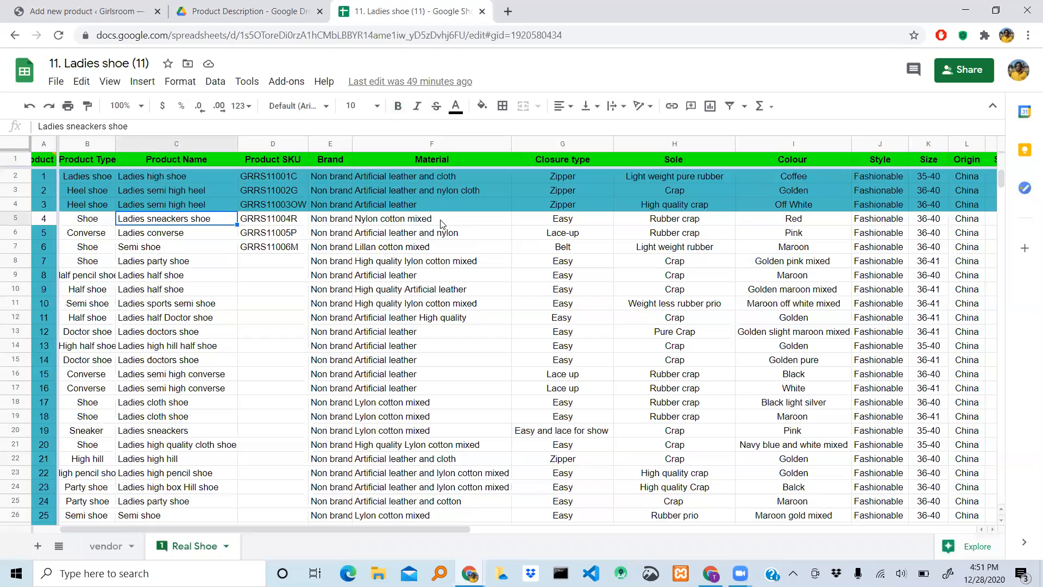
{"action": "double_click", "coordinate": [179, 218]}
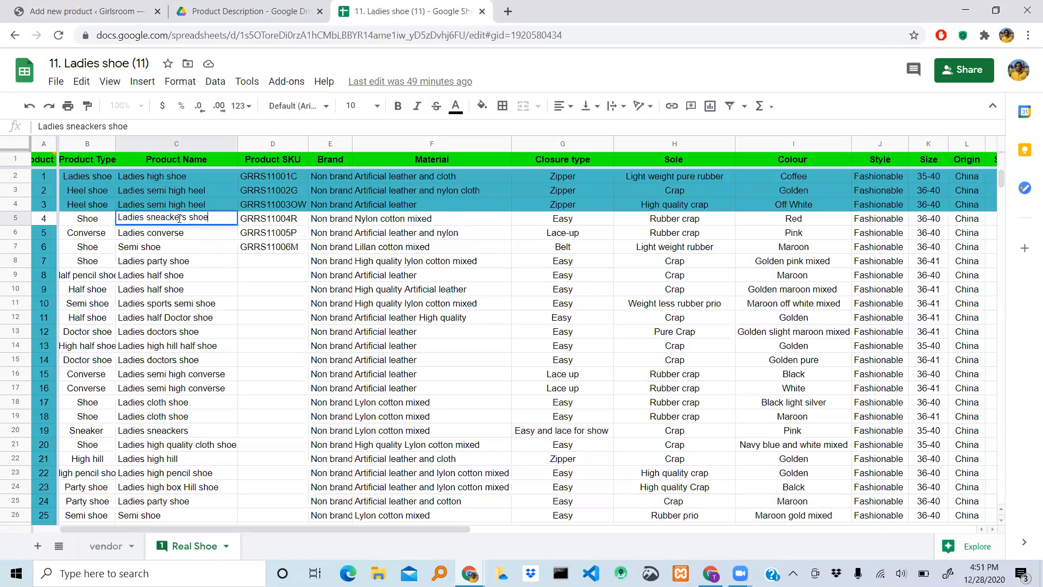
{"action": "key", "text": "ctrl+a"}
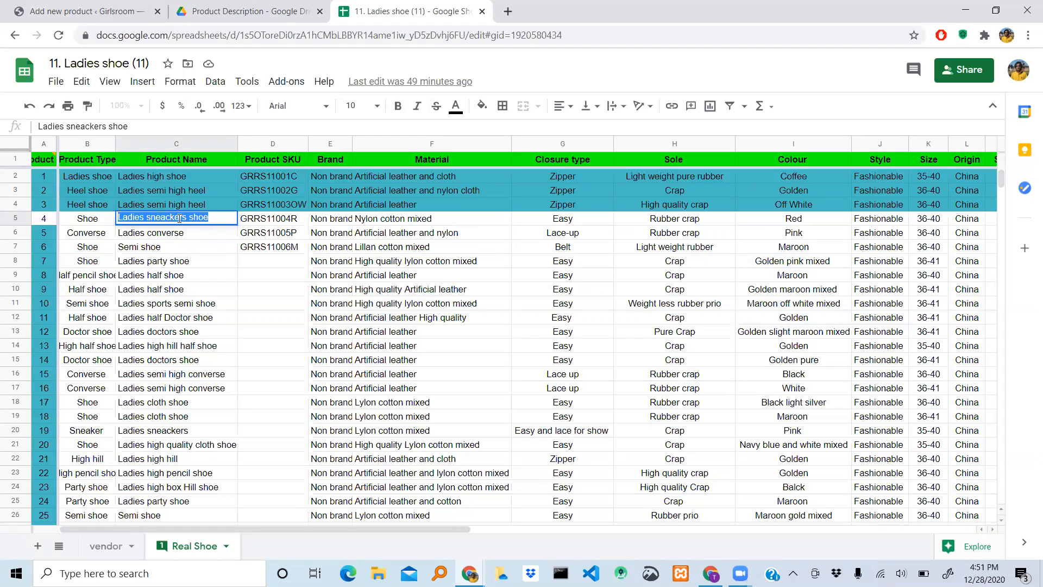
- Return to the Add new product page and move its browser tab beside the spreadsheet's tab
{"action": "left_click", "coordinate": [244, 12]}
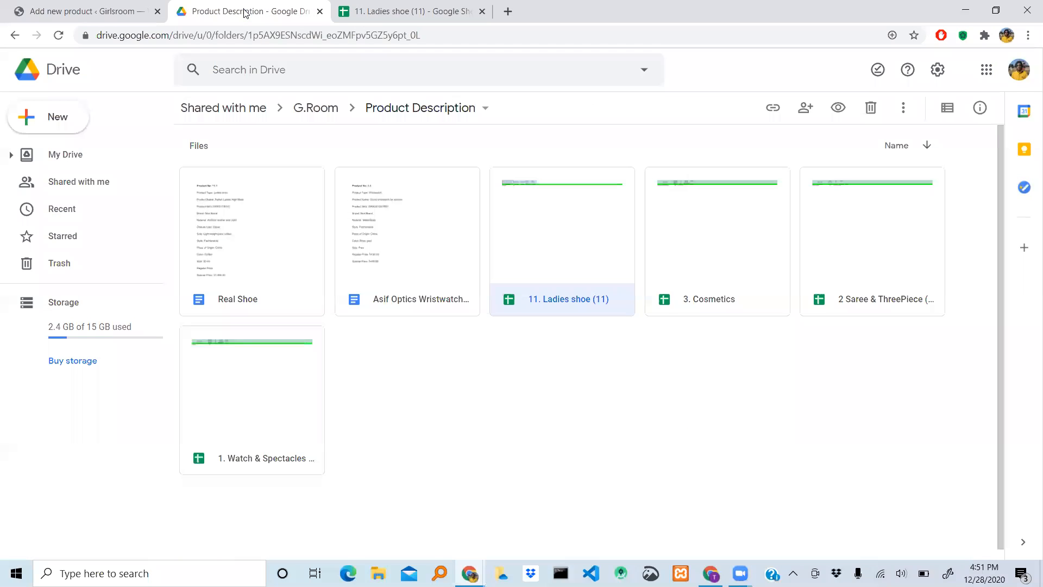
{"action": "left_click", "coordinate": [106, 9]}
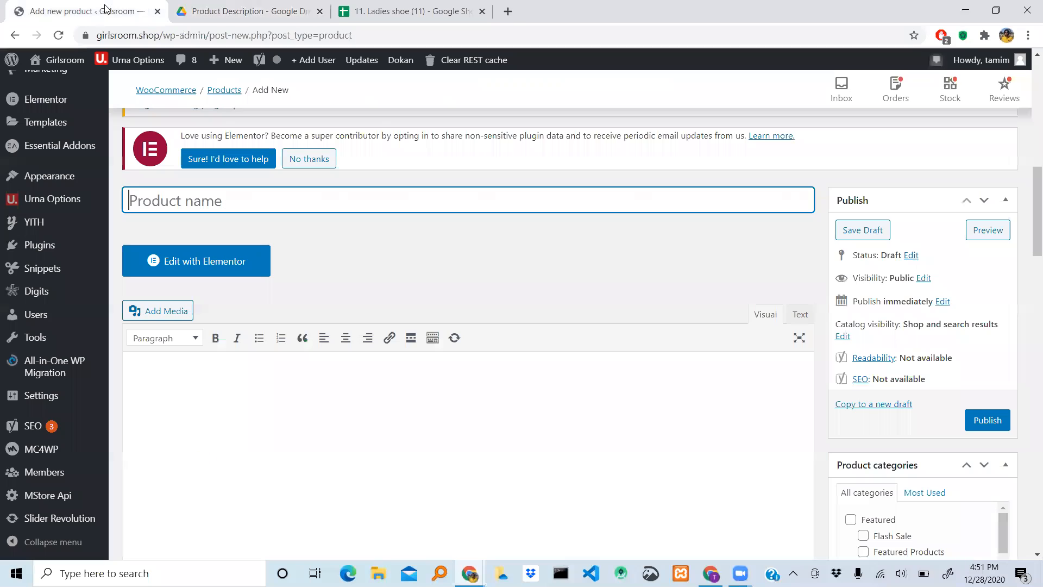
{"action": "left_click_drag", "start_coordinate": [231, 5], "coordinate": [239, 7]}
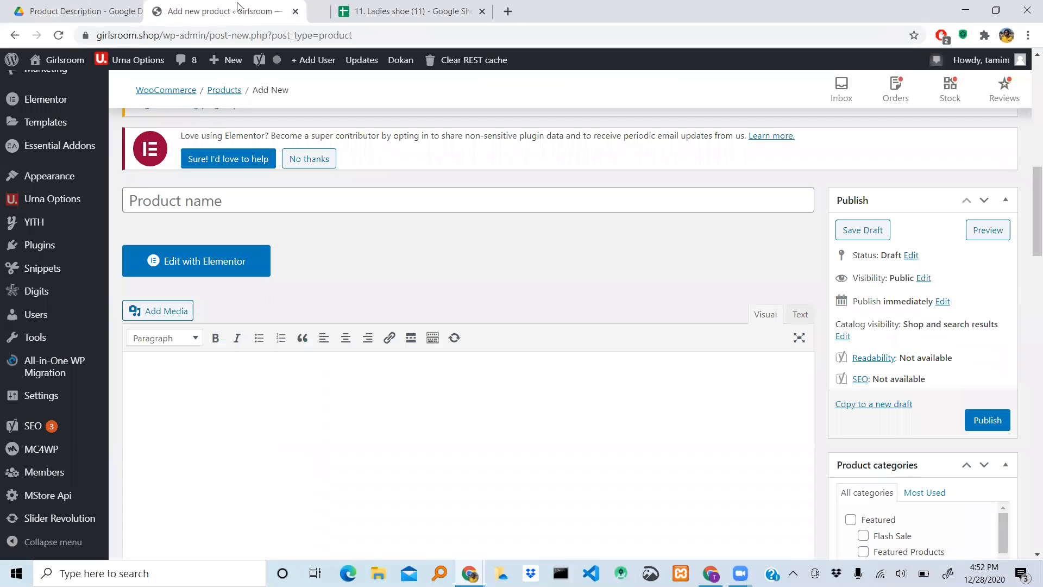
- Paste "Ladies sneackers shoe" as the new product's name, closing the page search, and place the cursor back in the name
{"action": "left_click", "coordinate": [221, 200]}
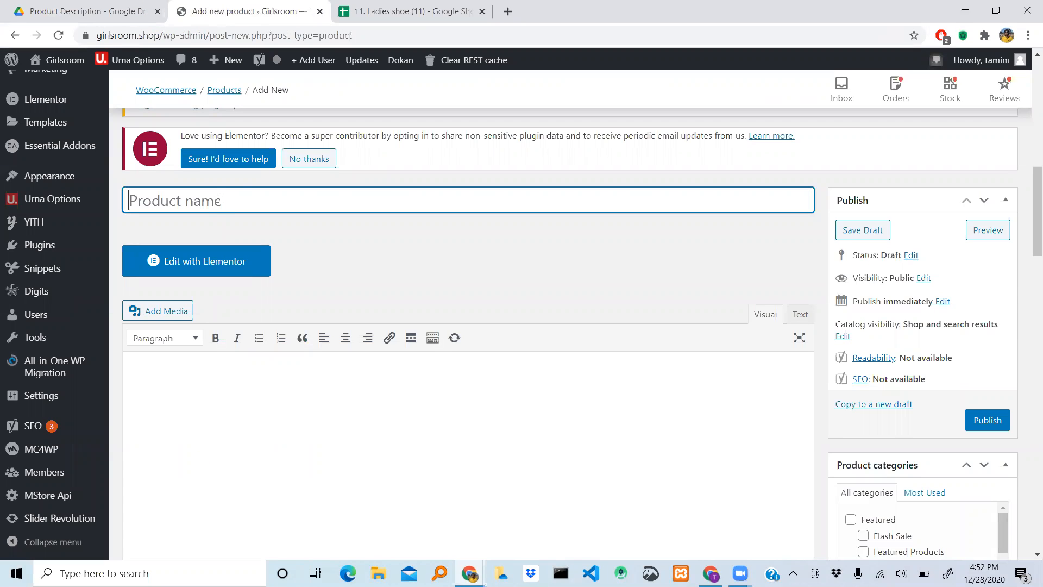
{"action": "key", "text": "ctrl+f"}
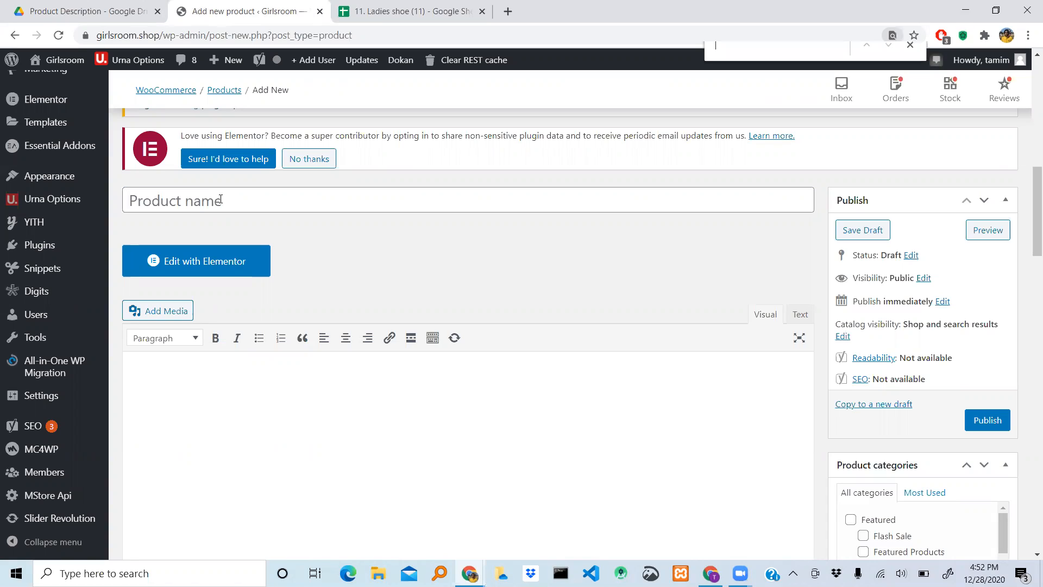
{"action": "left_click", "coordinate": [190, 199]}
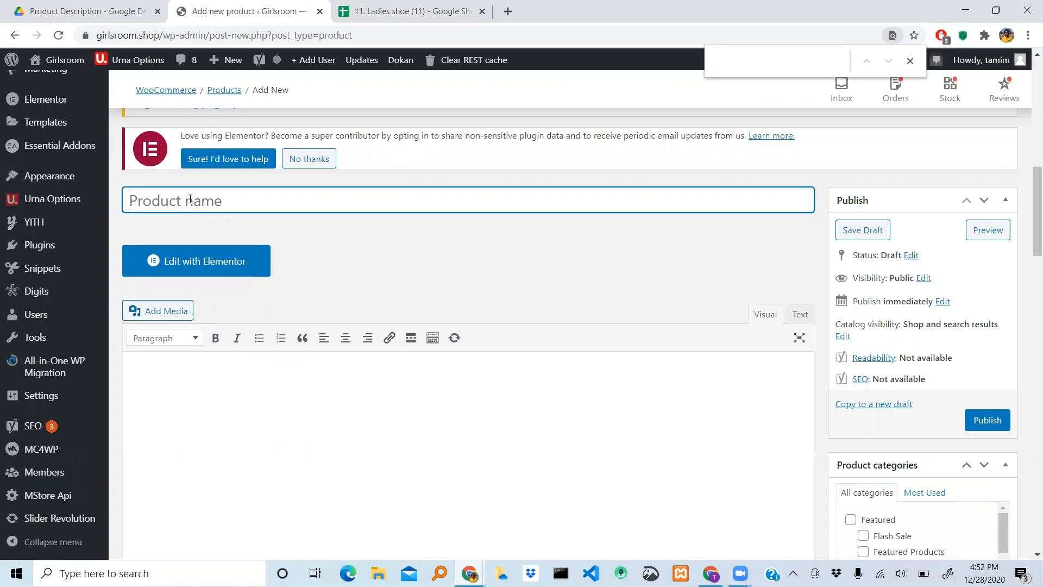
{"action": "type", "text": "Ladies sneackers shoe"}
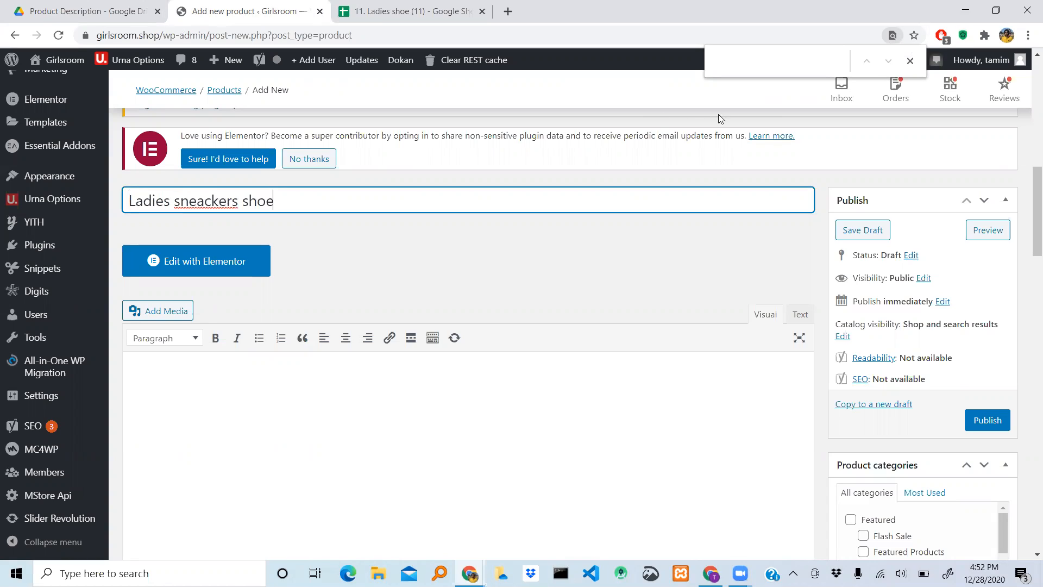
{"action": "left_click", "coordinate": [910, 61]}
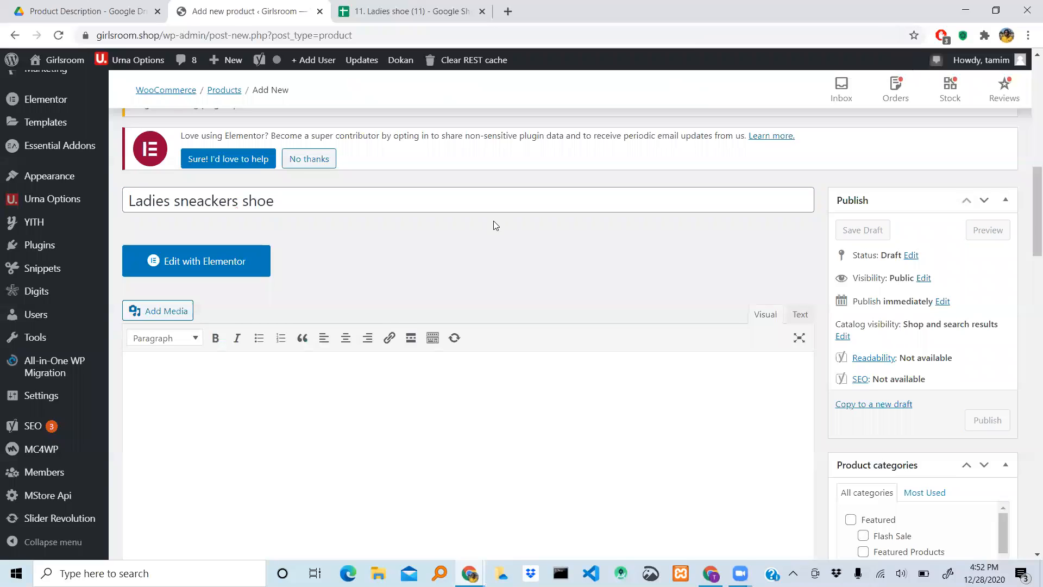
{"action": "left_click", "coordinate": [133, 202]}
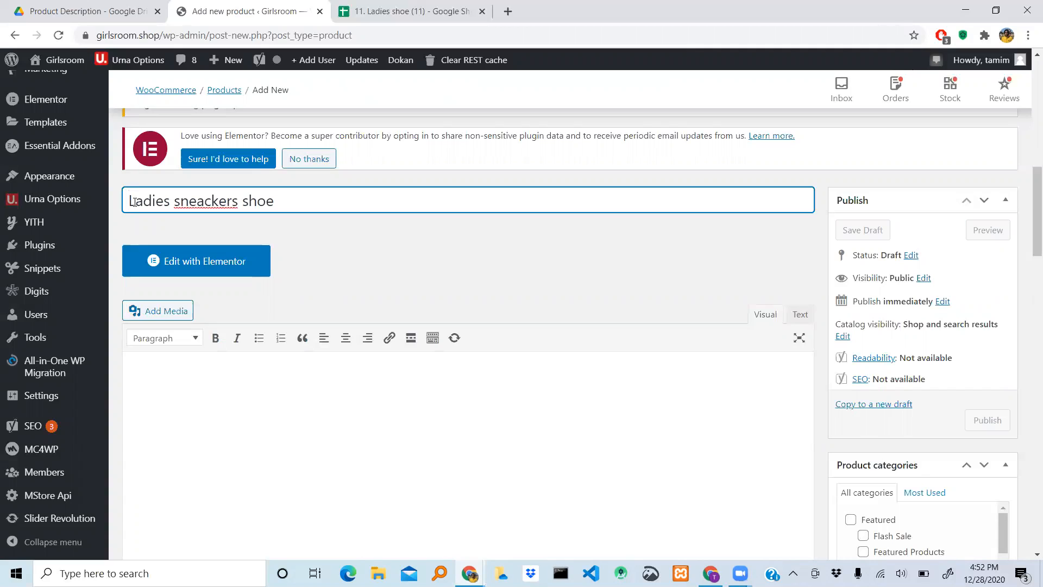
- Add the word "Fashionable" in front of "Ladies" in the product name
{"action": "type", "text": "Fashiona"}
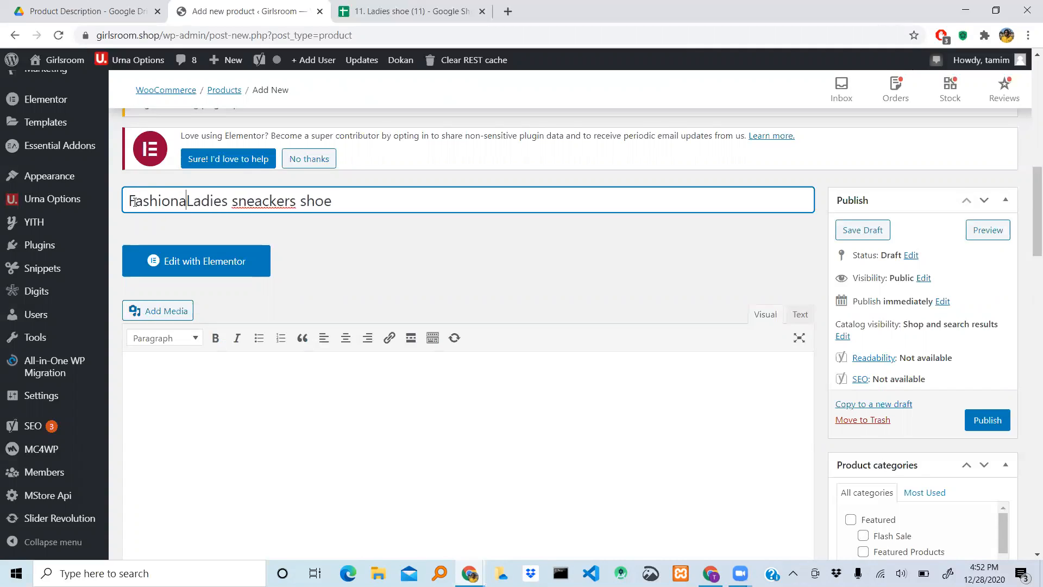
{"action": "type", "text": "ble"}
- Capitalise the initial letters of "Sneackers" and "Shoe" in the product name
{"action": "key", "text": "Right"}
{"action": "key", "text": "Right"}
{"action": "key", "text": "Right"}
{"action": "key", "text": "Right"}
{"action": "key", "text": "Right"}
{"action": "key", "text": "Right"}
{"action": "key", "text": "Right"}
{"action": "key", "text": "Right"}
{"action": "key", "text": "Right"}
{"action": "key", "text": "Right"}
{"action": "key", "text": "Right"}
{"action": "key", "text": "Right"}
{"action": "key", "text": "Right"}
{"action": "key", "text": "Right"}
{"action": "key", "text": "Right"}
{"action": "key", "text": "Right"}
{"action": "key", "text": "Left"}
{"action": "key", "text": "Left"}
{"action": "key", "text": "Left"}
{"action": "key", "text": "Left"}
{"action": "key", "text": "Left"}
{"action": "key", "text": "Left"}
{"action": "key", "text": "Left"}
{"action": "key", "text": "Left"}
{"action": "key", "text": "BackSpace"}
{"action": "type", "text": "S"}
{"action": "key", "text": "Right"}
{"action": "key", "text": "Right"}
{"action": "key", "text": "Right"}
{"action": "key", "text": "Right"}
{"action": "key", "text": "Right"}
{"action": "key", "text": "Right"}
{"action": "key", "text": "Right"}
{"action": "key", "text": "Right"}
{"action": "key", "text": "Right"}
{"action": "key", "text": "BackSpace"}
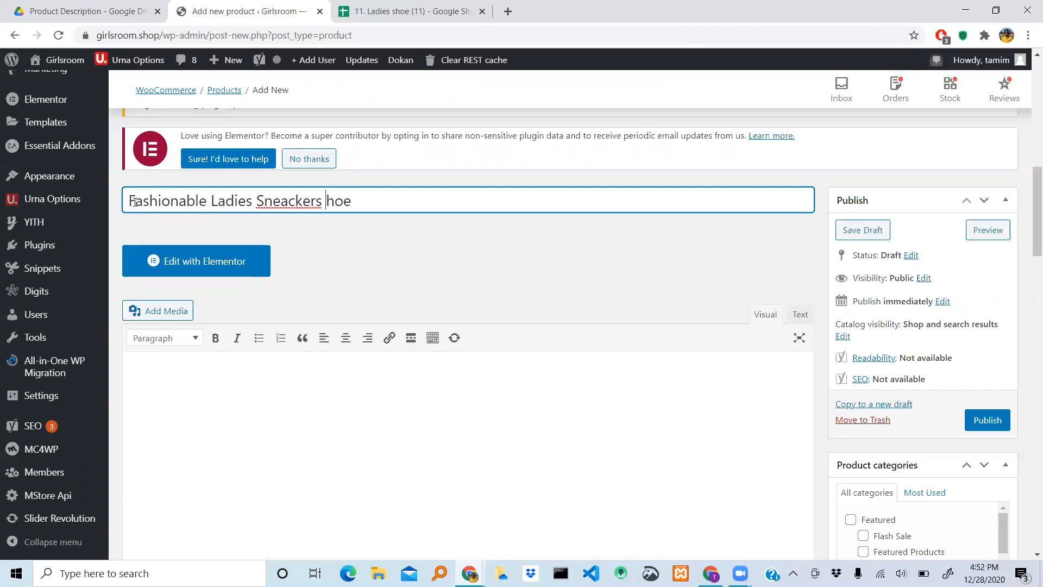
{"action": "type", "text": "S"}
{"action": "key", "text": "Right"}
- Search Google in a new browser tab for "Ladies sneackers shoe" to check the spelling
{"action": "left_click", "coordinate": [508, 11]}
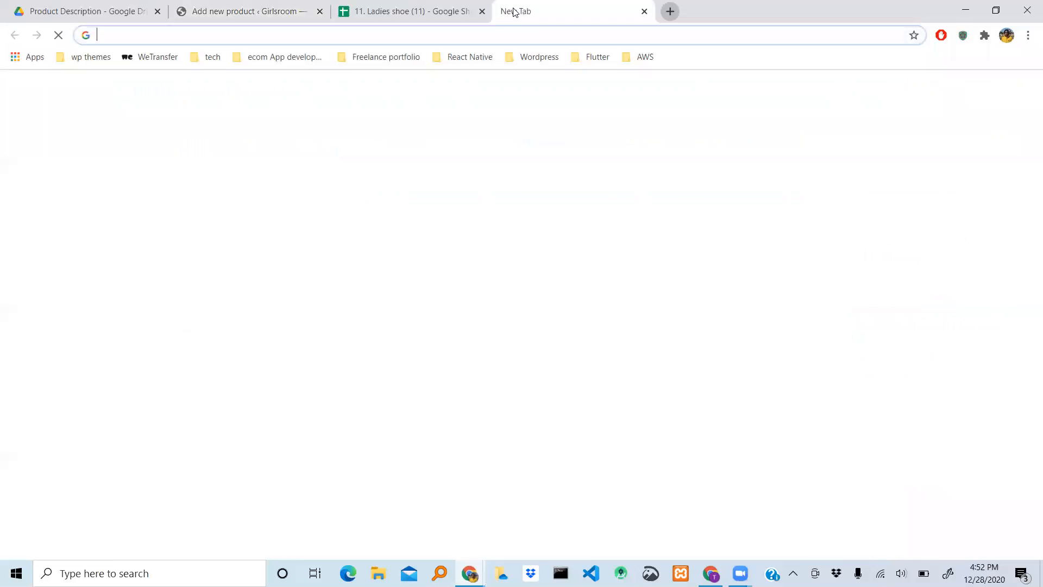
{"action": "left_click", "coordinate": [430, 285]}
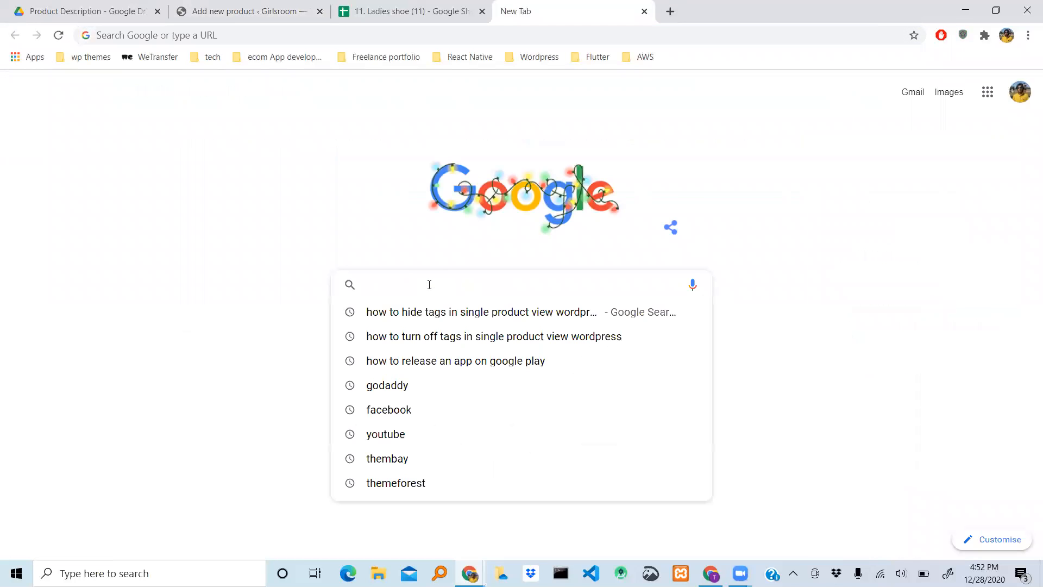
{"action": "type", "text": "Ladies sneackers shoe"}
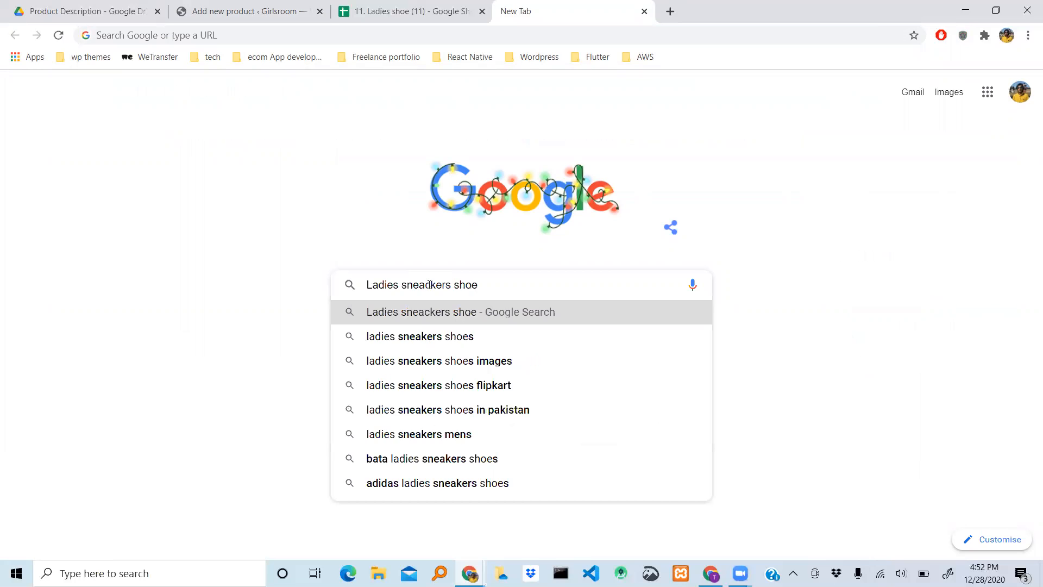
{"action": "key", "text": "Return"}
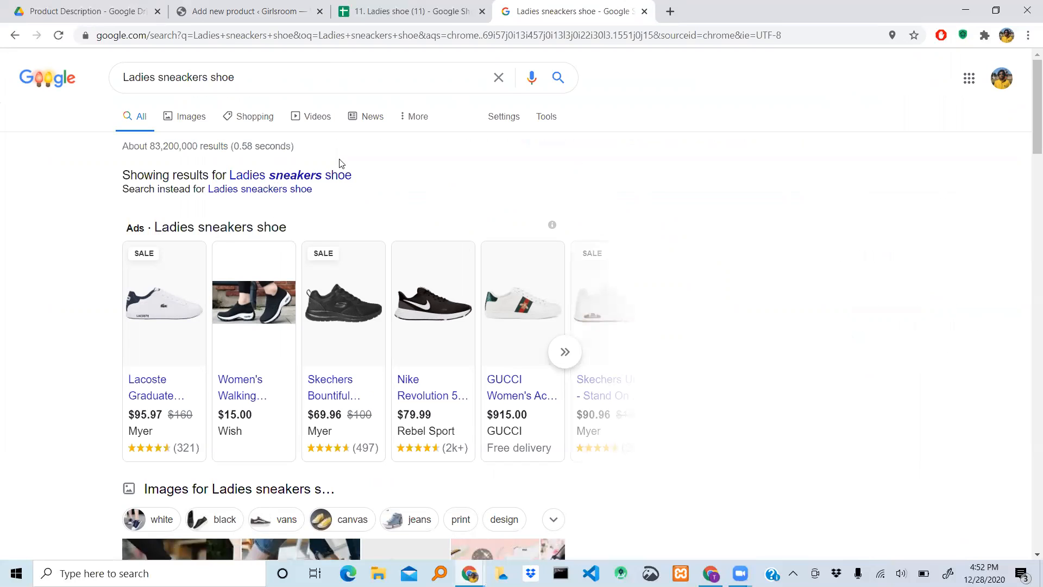
- Correct the product name on the Add new product page to "Fashionable Ladies Sneakers Shoe" and compare the spelling with the Google results
{"action": "left_click", "coordinate": [256, 13]}
{"action": "key", "text": "Left"}
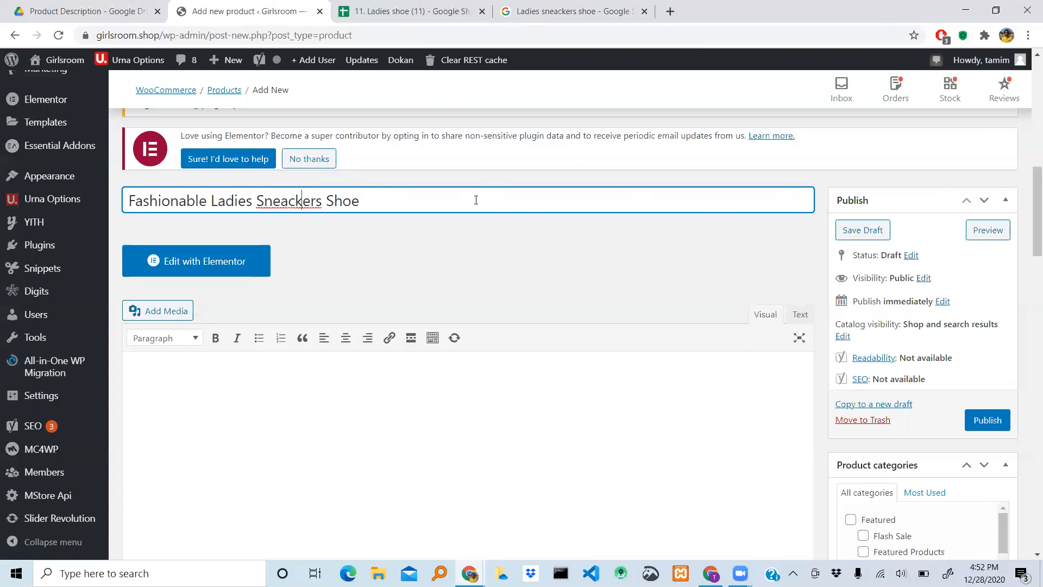
{"action": "key", "text": "BackSpace"}
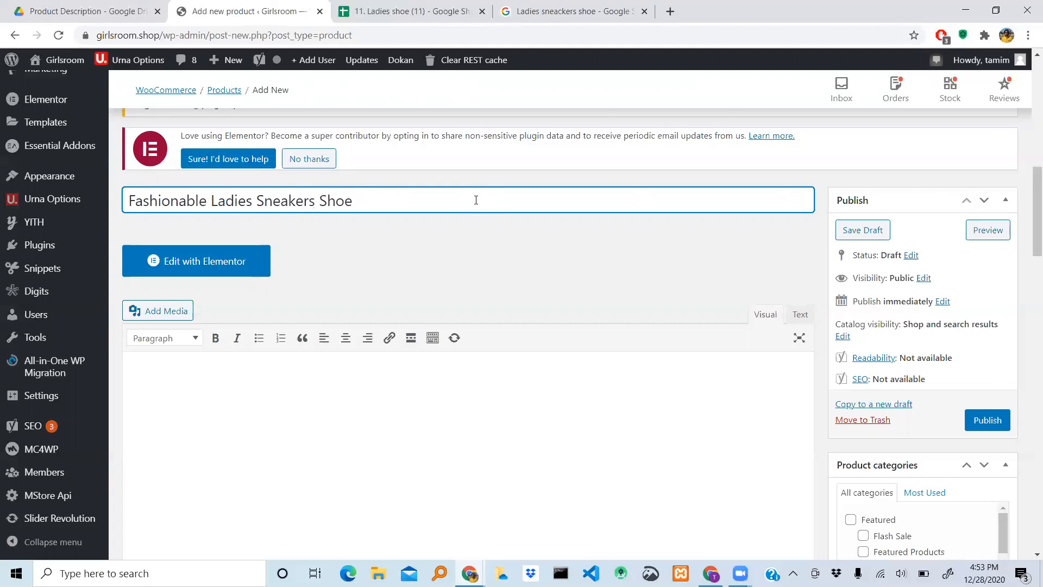
{"action": "left_click", "coordinate": [554, 8]}
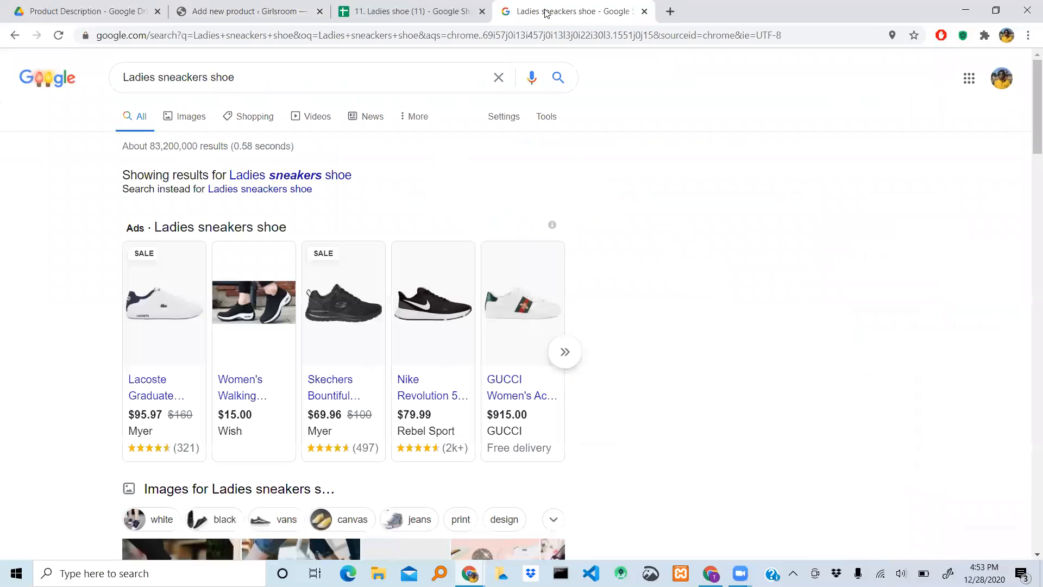
{"action": "left_click", "coordinate": [273, 12]}
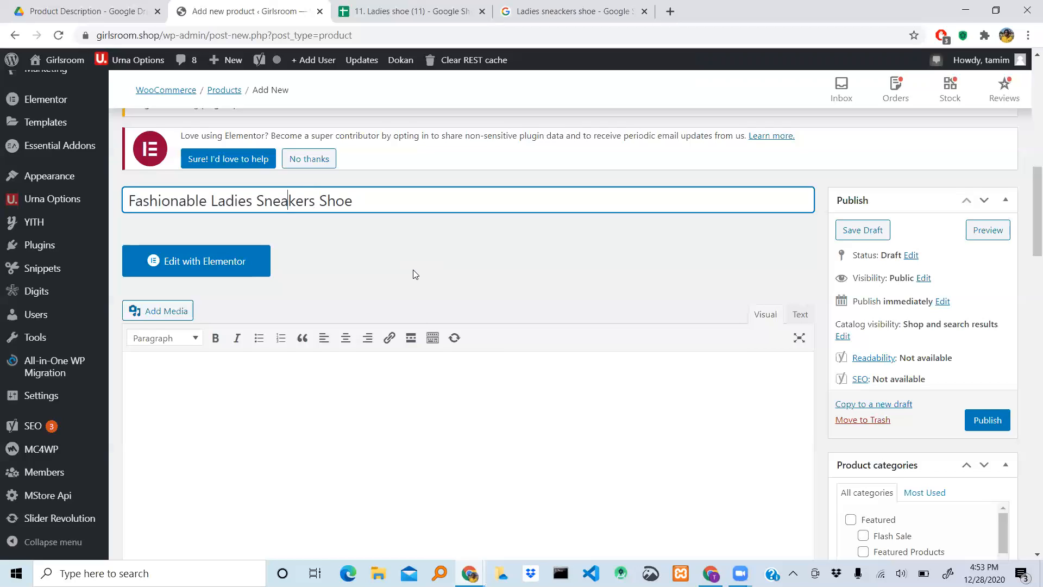
- Place the cursor in the empty product description editor below the name
{"action": "scroll", "coordinate": [416, 274], "scroll_direction": "down", "scroll_amount": 1}
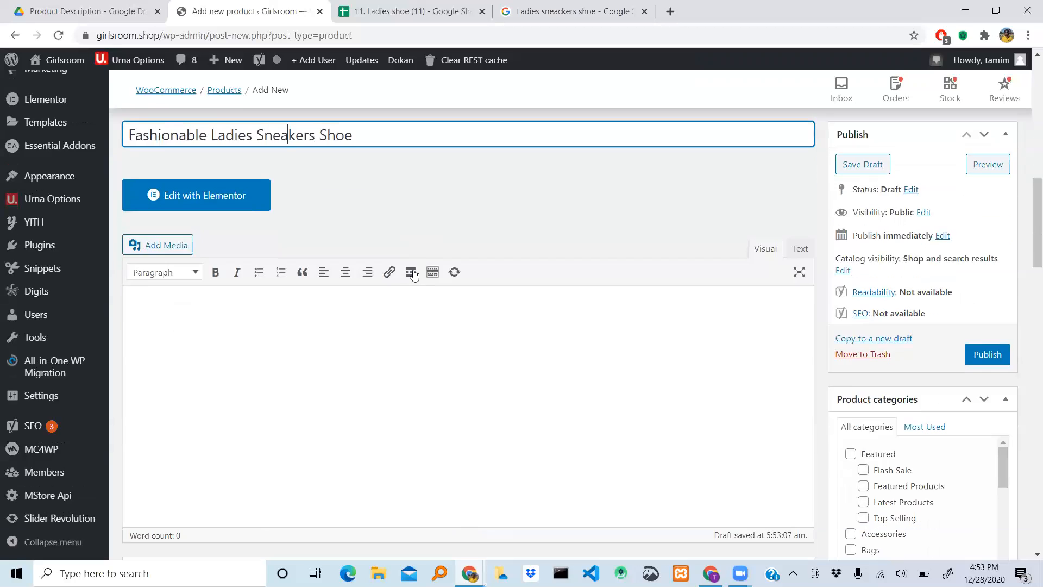
{"action": "scroll", "coordinate": [415, 274], "scroll_direction": "up", "scroll_amount": 2}
{"action": "scroll", "coordinate": [415, 274], "scroll_direction": "down", "scroll_amount": 2}
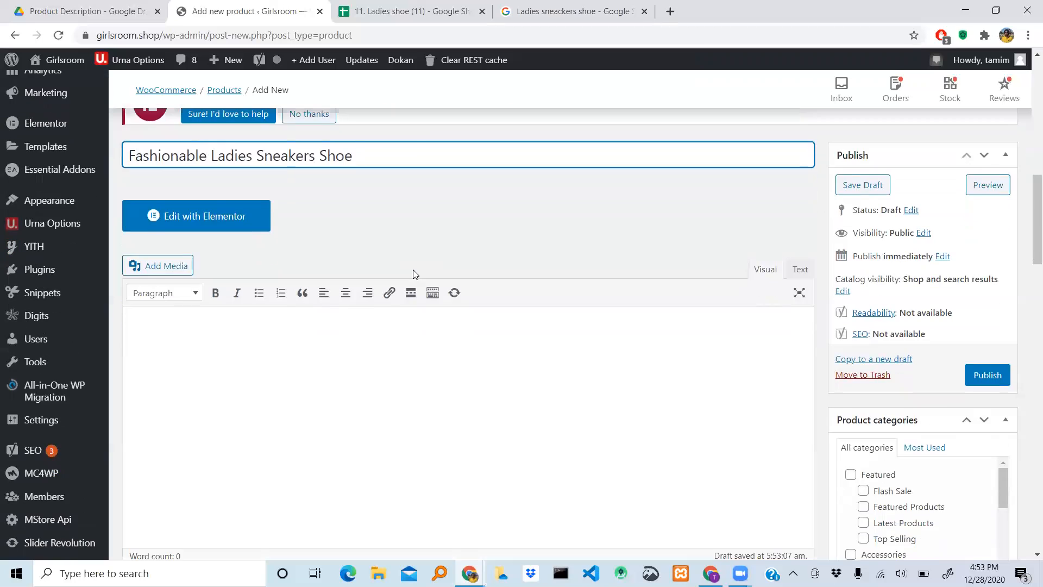
{"action": "scroll", "coordinate": [413, 271], "scroll_direction": "up", "scroll_amount": 1}
{"action": "scroll", "coordinate": [414, 270], "scroll_direction": "down", "scroll_amount": 4}
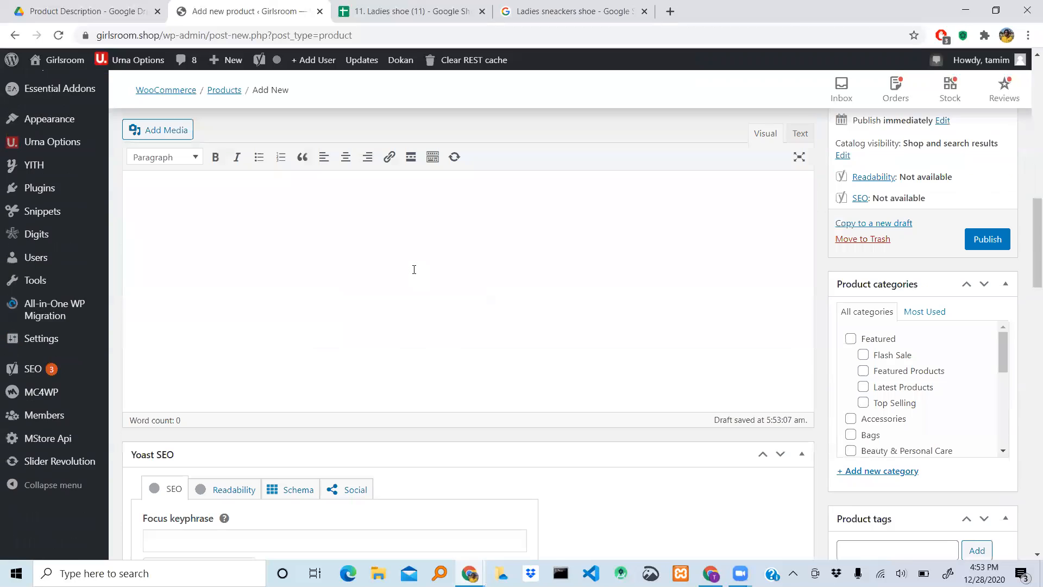
{"action": "scroll", "coordinate": [414, 269], "scroll_direction": "up", "scroll_amount": 1}
{"action": "left_click", "coordinate": [190, 212]}
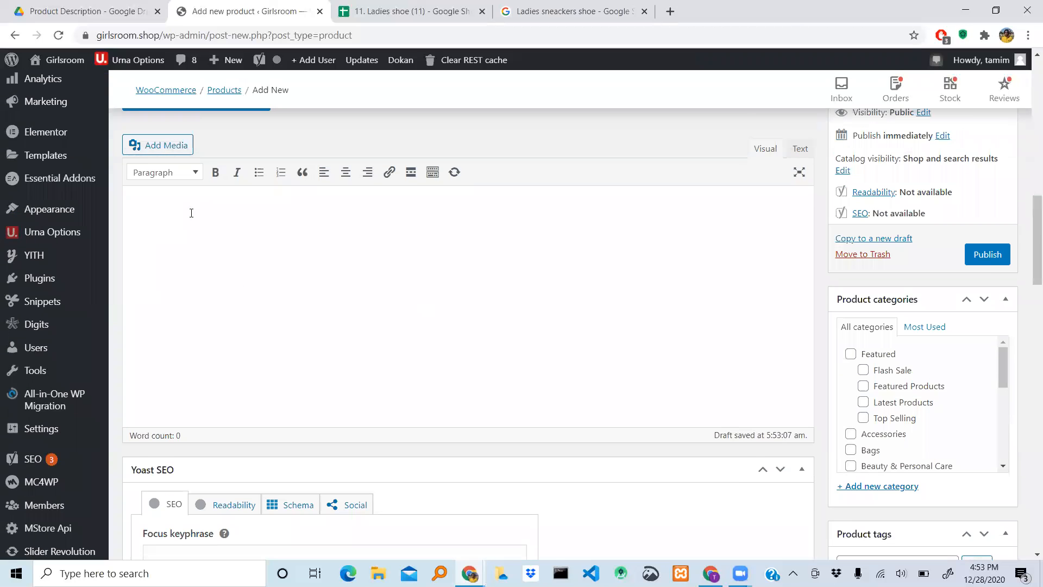
- Open the Real Shoe document from the Product Description folder in Google Drive and go to Product No: 11.4
{"action": "left_click", "coordinate": [410, 14]}
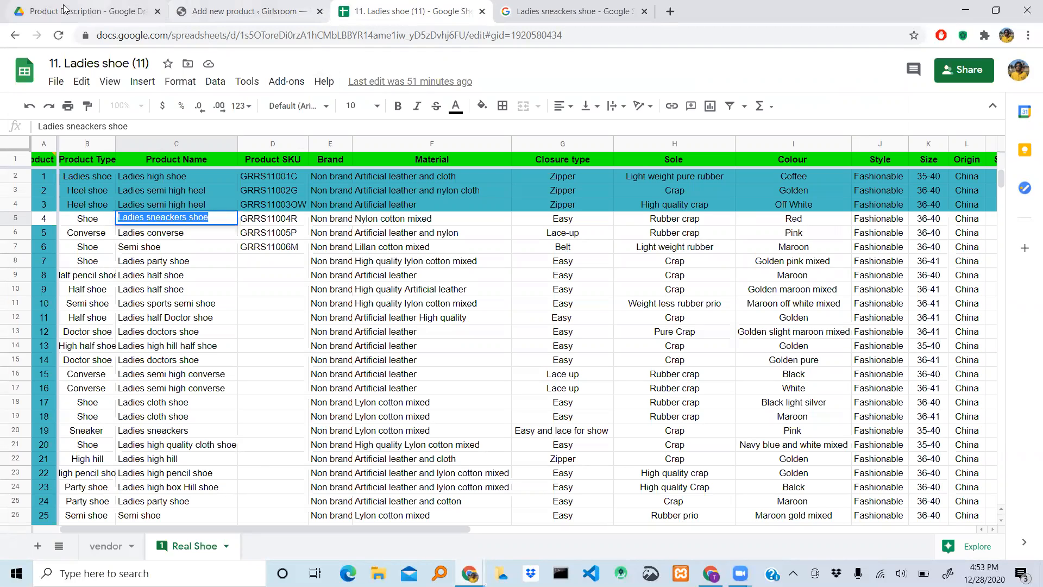
{"action": "left_click", "coordinate": [46, 12]}
{"action": "left_click", "coordinate": [412, 392]}
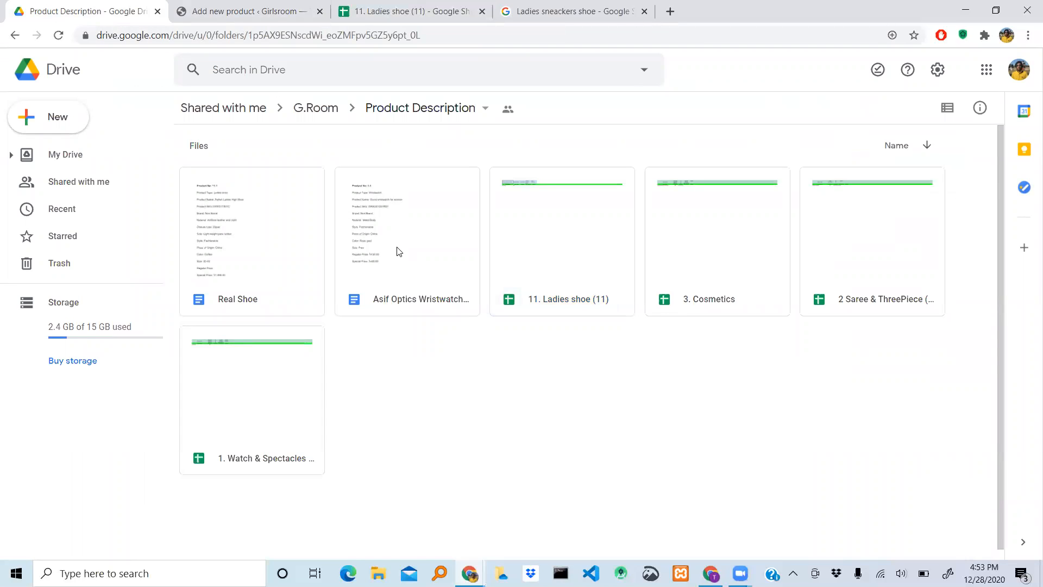
{"action": "double_click", "coordinate": [274, 266]}
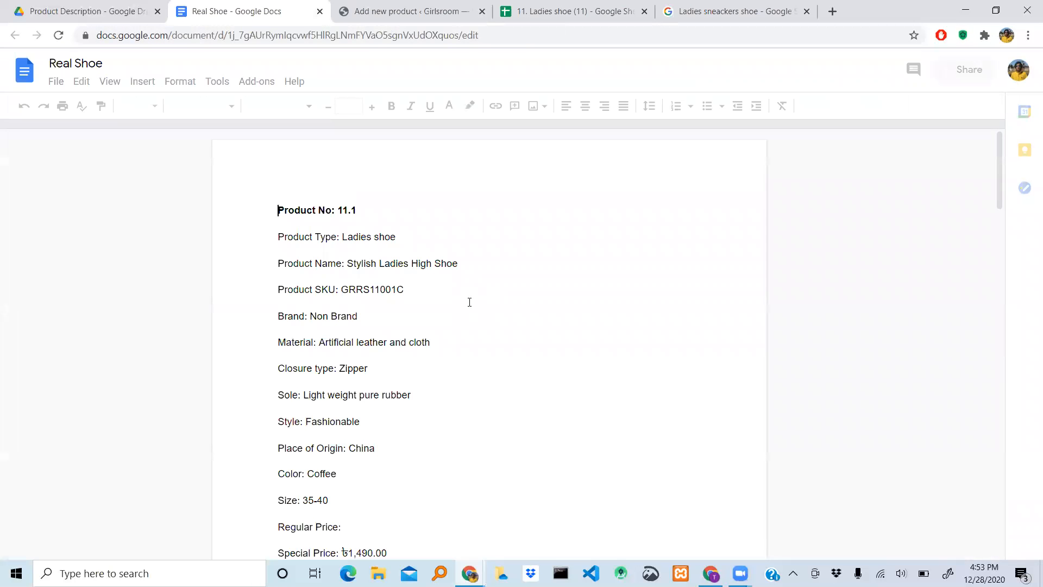
{"action": "scroll", "coordinate": [489, 305], "scroll_direction": "down", "scroll_amount": 8}
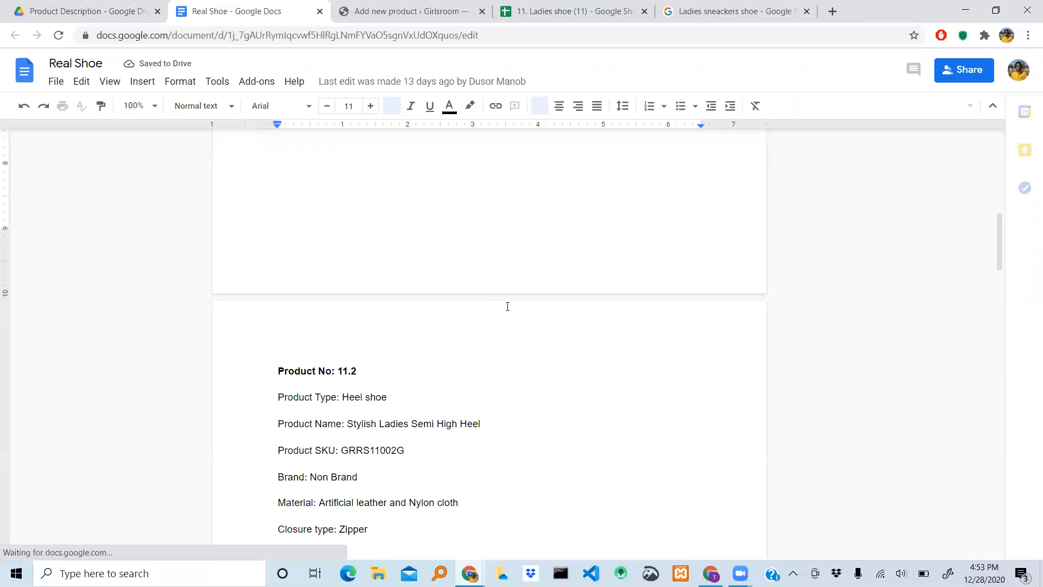
{"action": "scroll", "coordinate": [507, 306], "scroll_direction": "down", "scroll_amount": 10}
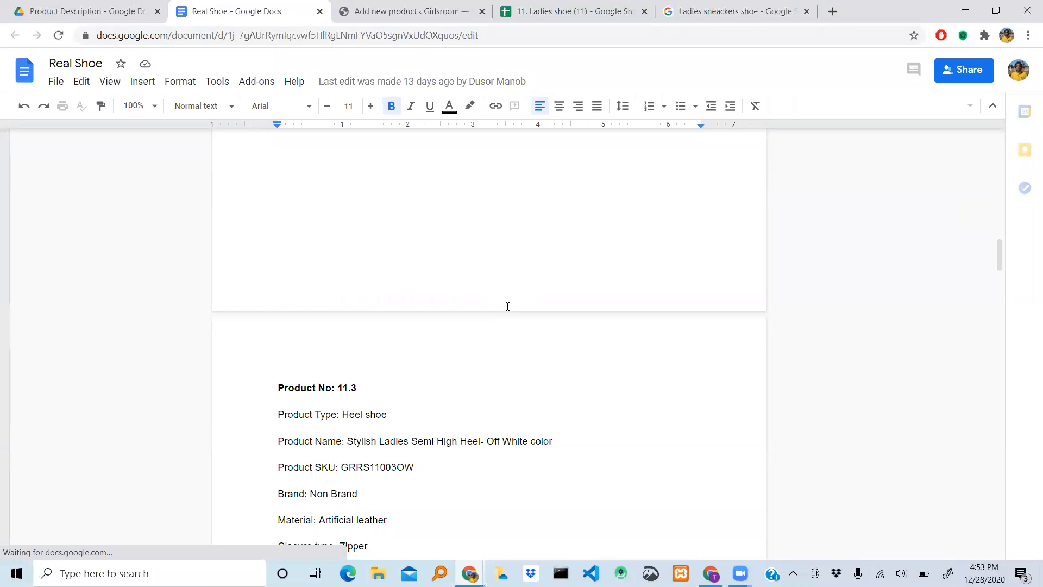
{"action": "scroll", "coordinate": [507, 307], "scroll_direction": "down", "scroll_amount": 10}
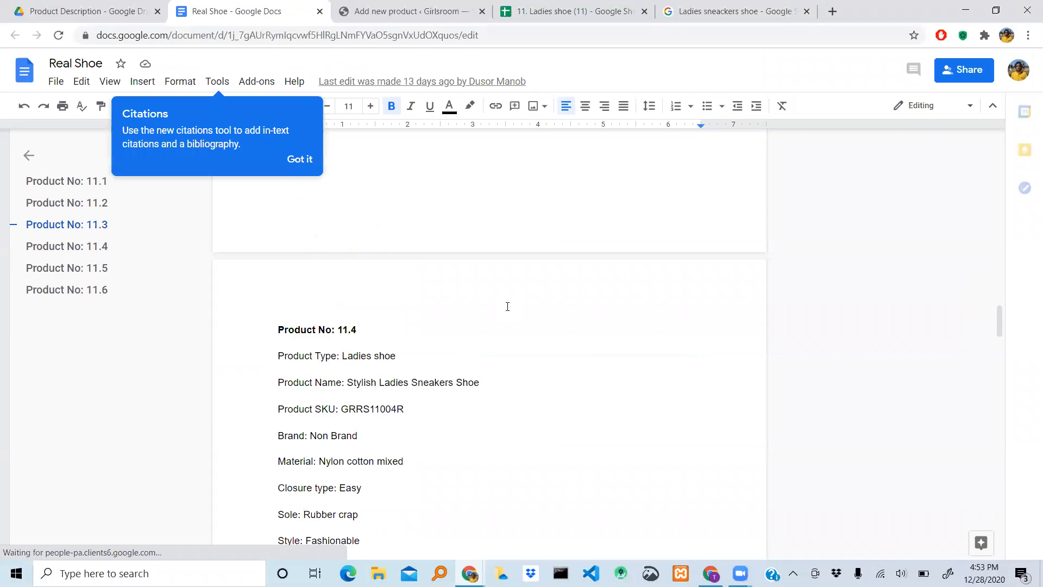
{"action": "scroll", "coordinate": [507, 306], "scroll_direction": "down", "scroll_amount": 2}
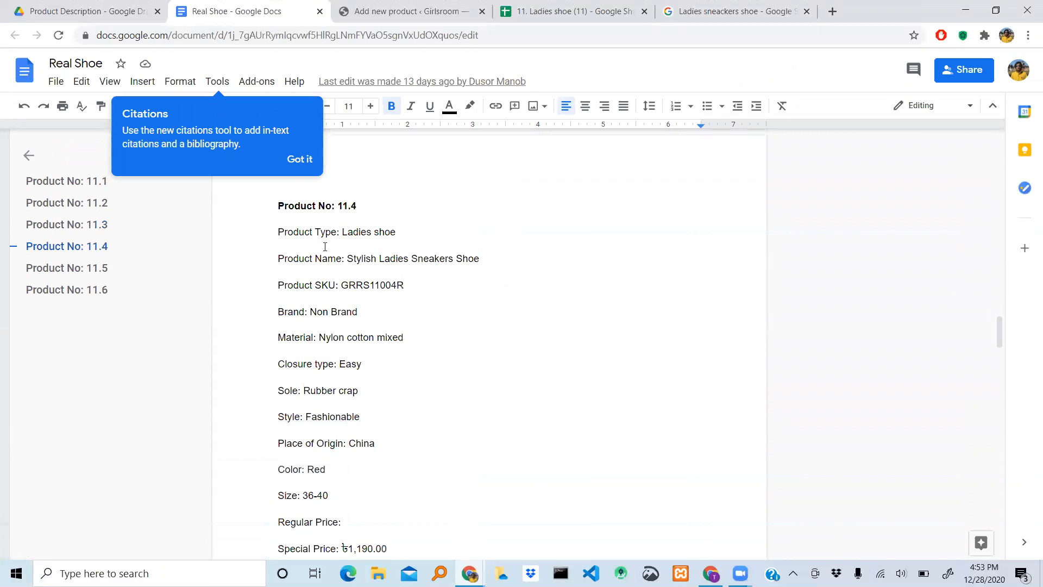
- Copy the details of Product No: 11.4 from the Product Type line through the Size line, leaving out the prices
{"action": "triple_click", "coordinate": [281, 225]}
{"action": "key", "text": "shift+Down"}
{"action": "key", "text": "shift+Down"}
{"action": "key", "text": "shift+Down"}
{"action": "key", "text": "shift+Down"}
{"action": "key", "text": "shift+Down"}
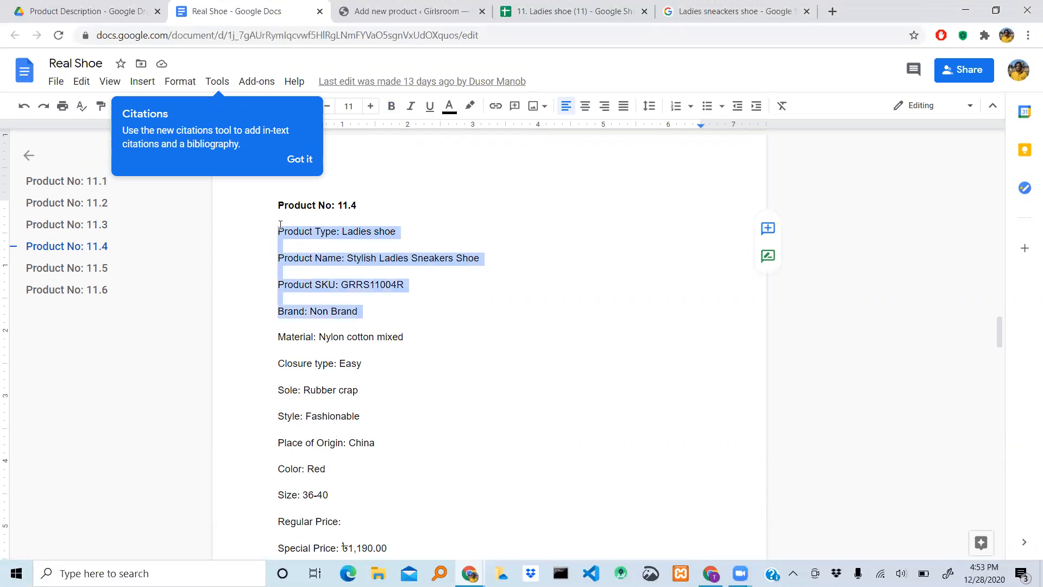
{"action": "key", "text": "shift+Down"}
{"action": "key", "text": "shift+Down"}
{"action": "key", "text": "shift+Down"}
{"action": "key", "text": "shift+Down"}
{"action": "key", "text": "shift+Down"}
{"action": "key", "text": "shift+Down"}
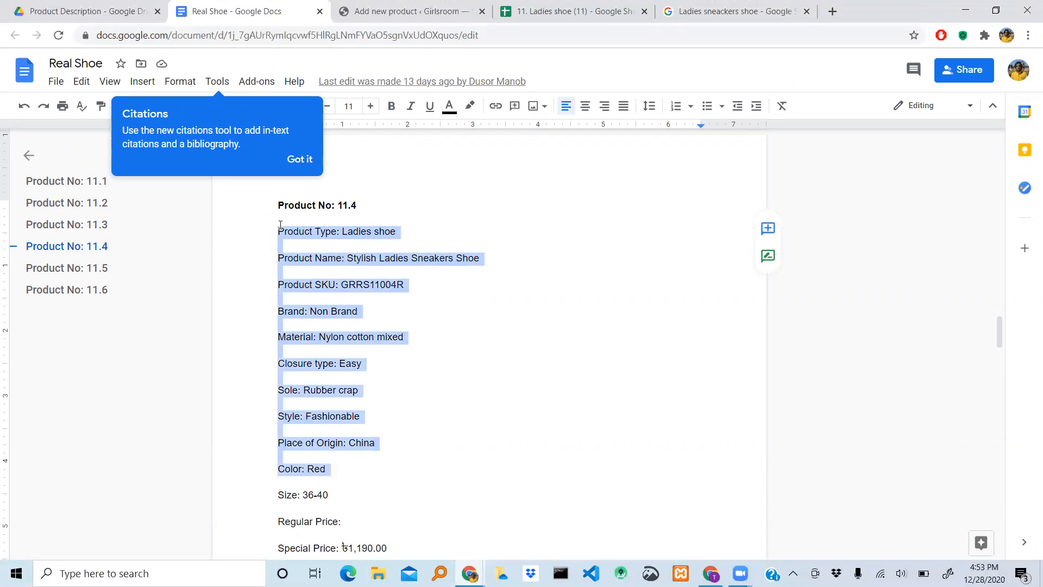
{"action": "key", "text": "shift+Down"}
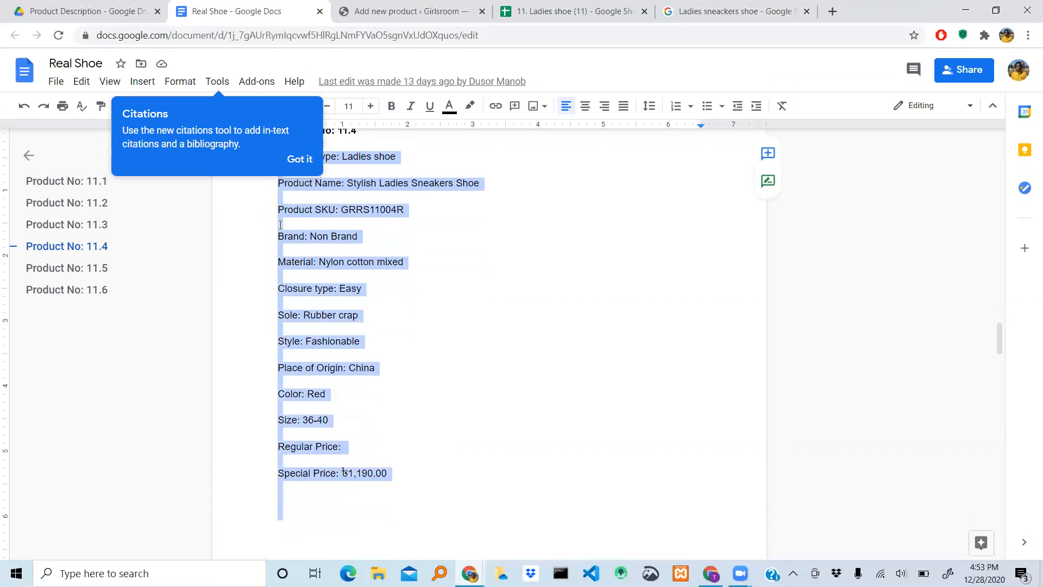
{"action": "key", "text": "shift+Up"}
{"action": "key", "text": "shift+Up"}
{"action": "key", "text": "shift+Up"}
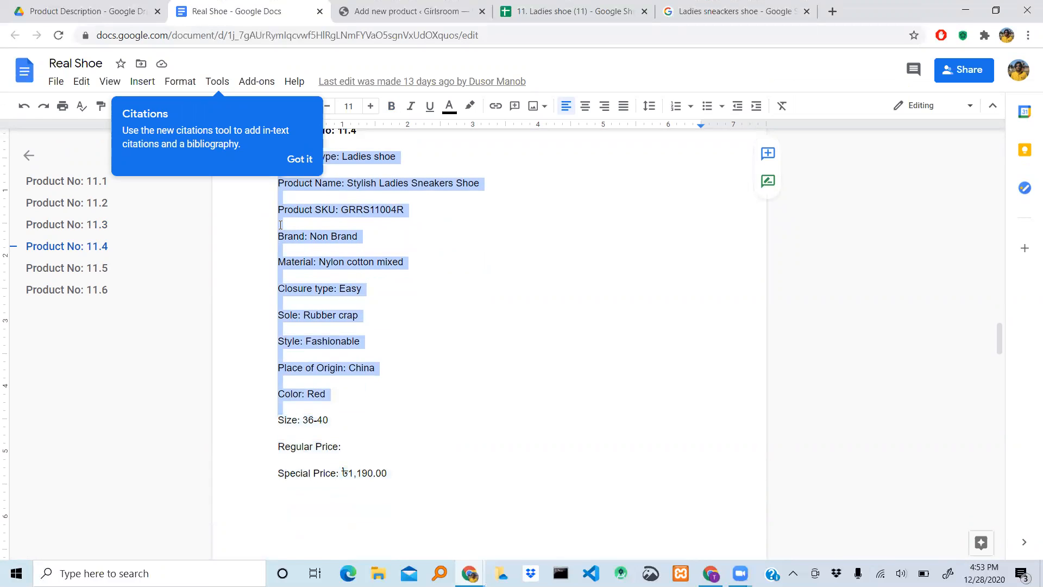
{"action": "key", "text": "shift+Down"}
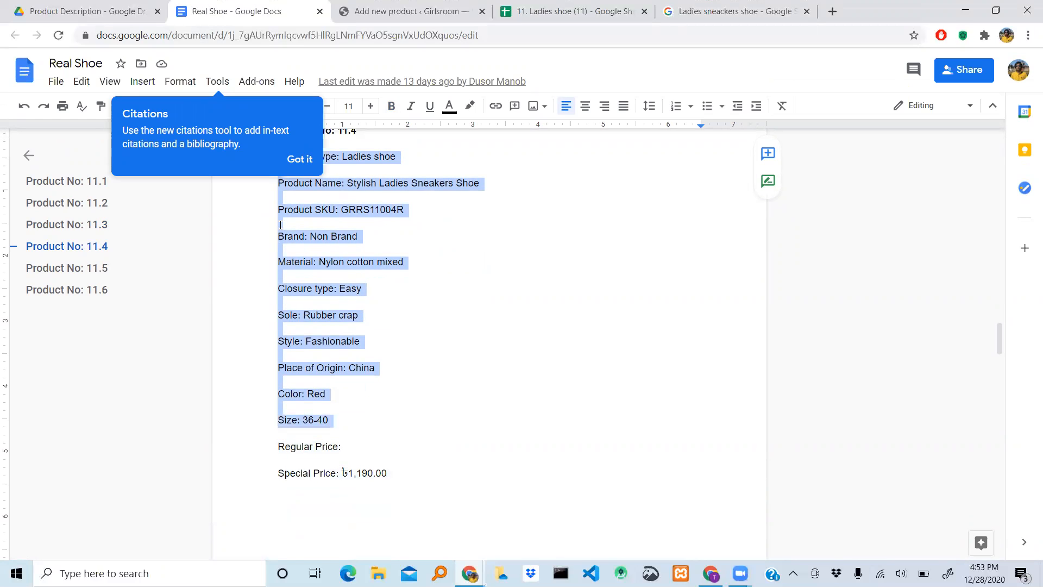
{"action": "left_click", "coordinate": [400, 365]}
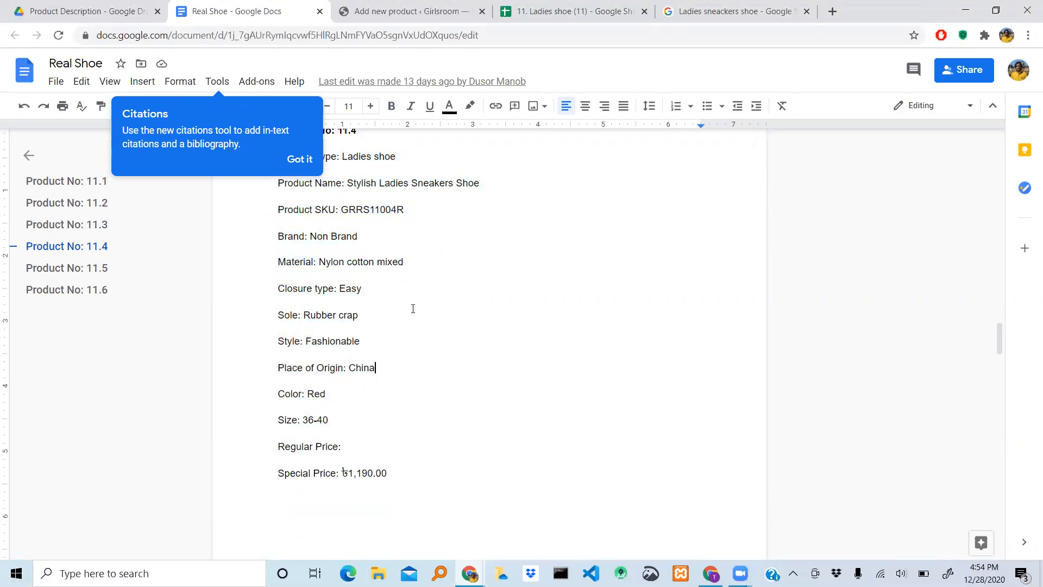
{"action": "scroll", "coordinate": [413, 309], "scroll_direction": "up", "scroll_amount": 3}
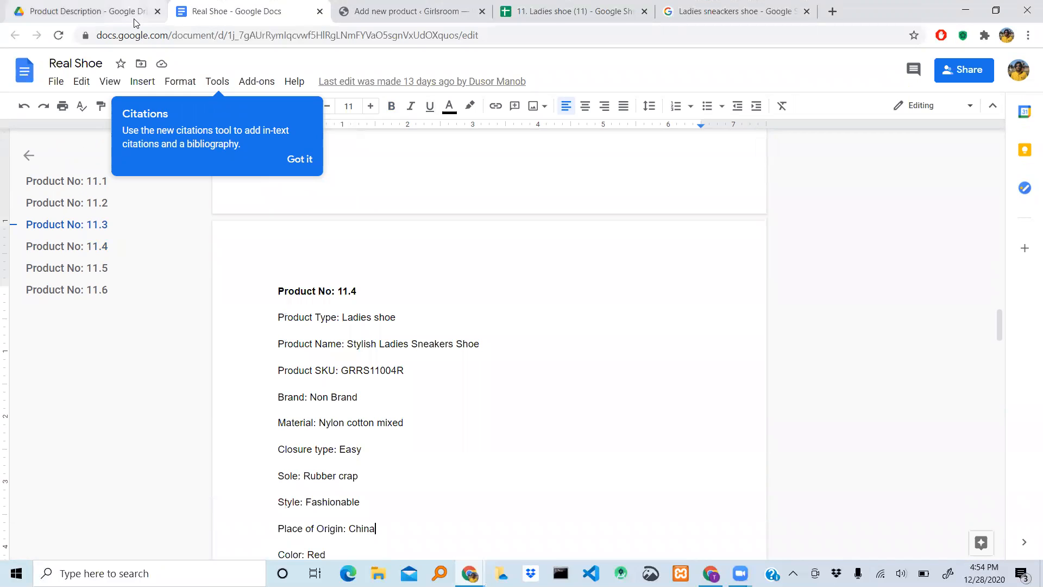
- Paste the copied Product No: 11.4 details into the description on the Add new product page
{"action": "left_click", "coordinate": [420, 9]}
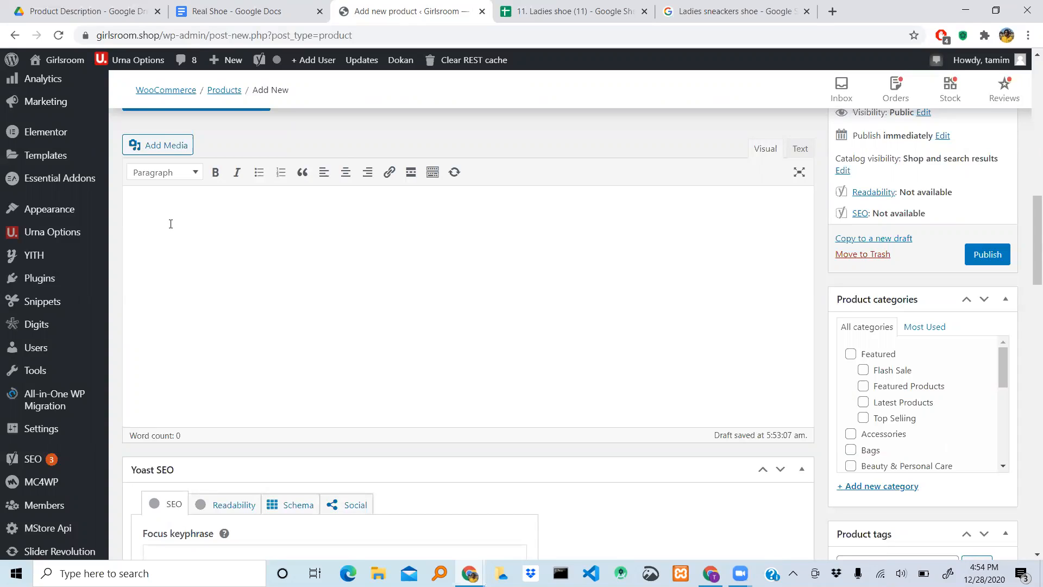
{"action": "type", "text": "Brand: Non Brand  Material: Nylon cotton mixed  Closure type: Easy  Sole: Rubber crap  Style: Fashionable  Place of Origin: China  Color: Red  Size: 36-40"}
{"action": "scroll", "coordinate": [175, 226], "scroll_direction": "up", "scroll_amount": 5}
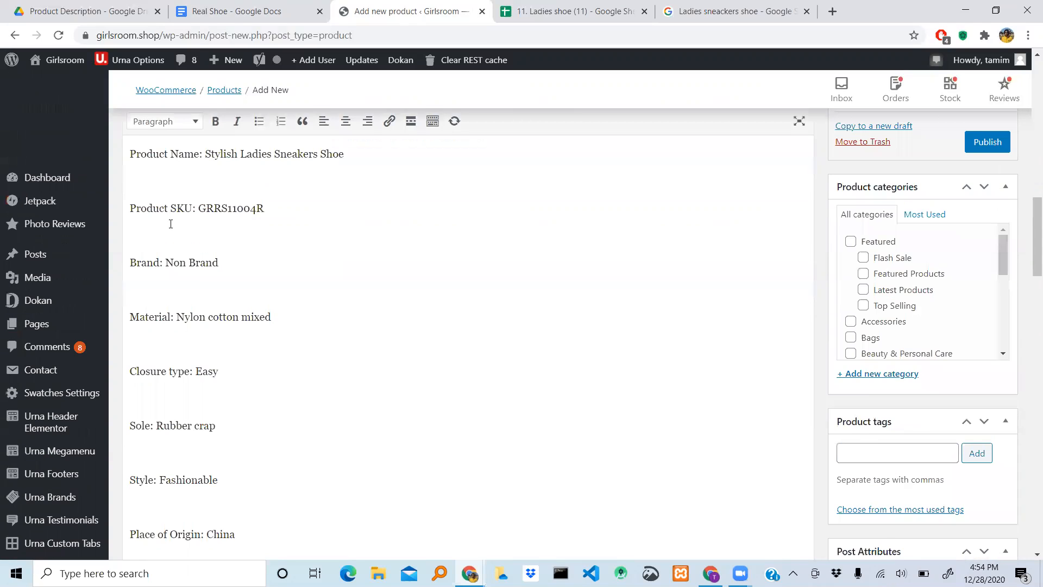
{"action": "scroll", "coordinate": [264, 258], "scroll_direction": "up", "scroll_amount": 3}
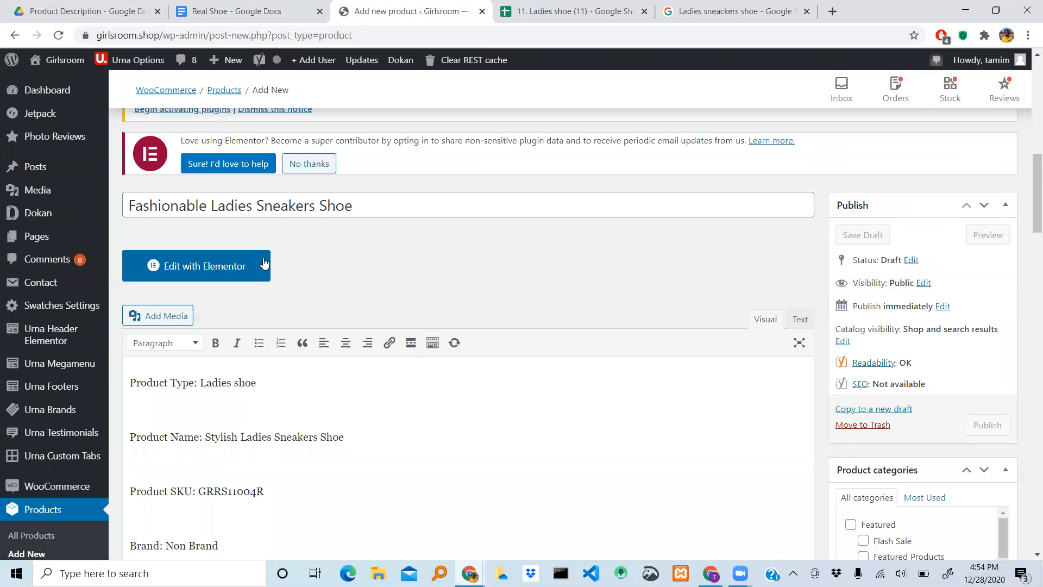
{"action": "scroll", "coordinate": [264, 264], "scroll_direction": "down", "scroll_amount": 3}
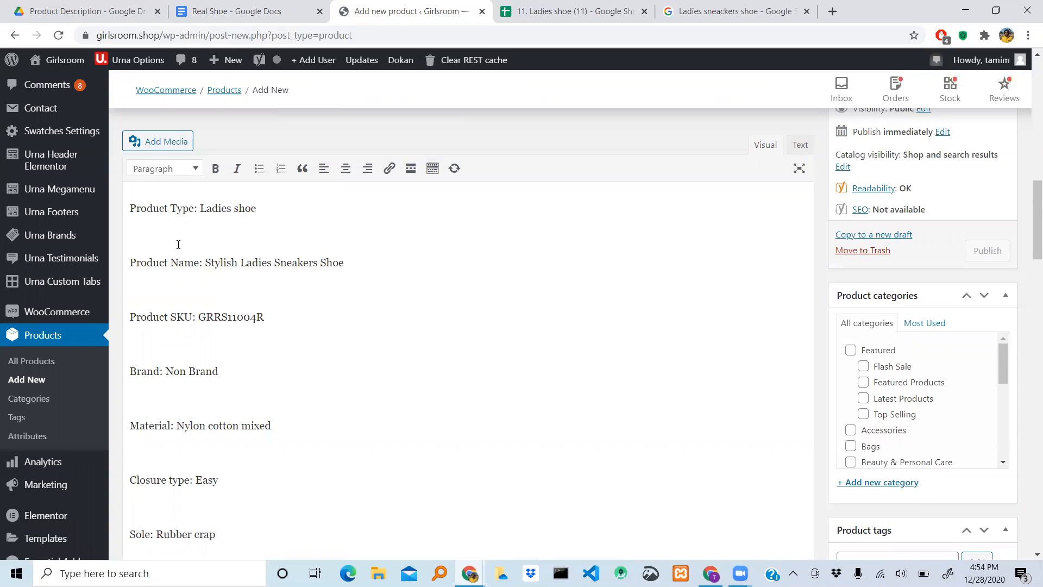
- Remove the blank lines between the entries of the main product description, from Product Type down to Size
{"action": "key", "text": "BackSpace"}
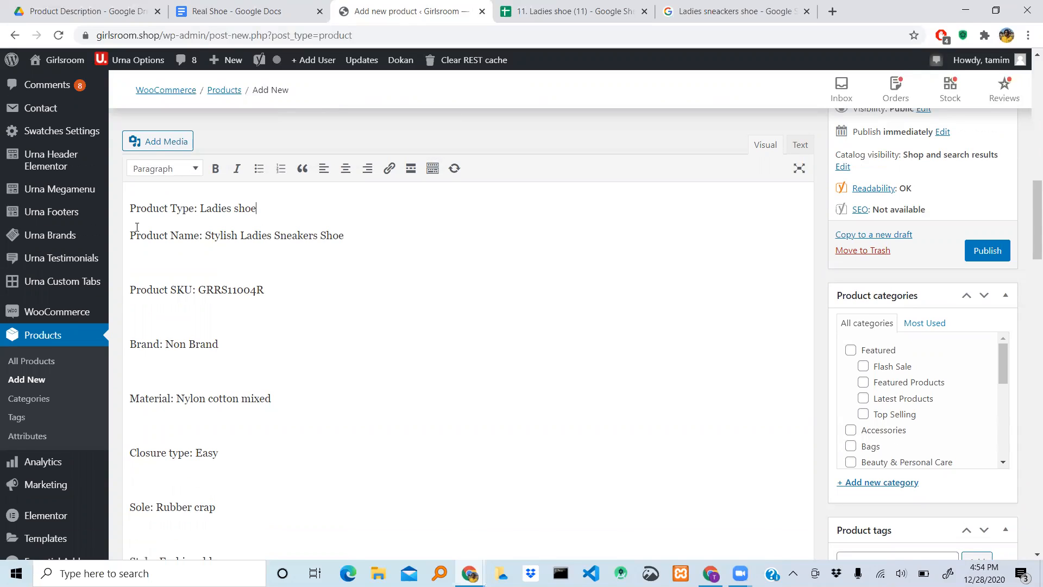
{"action": "key", "text": "Down"}
{"action": "key", "text": "Down"}
{"action": "key", "text": "BackSpace"}
{"action": "key", "text": "Down"}
{"action": "key", "text": "Down"}
{"action": "key", "text": "BackSpace"}
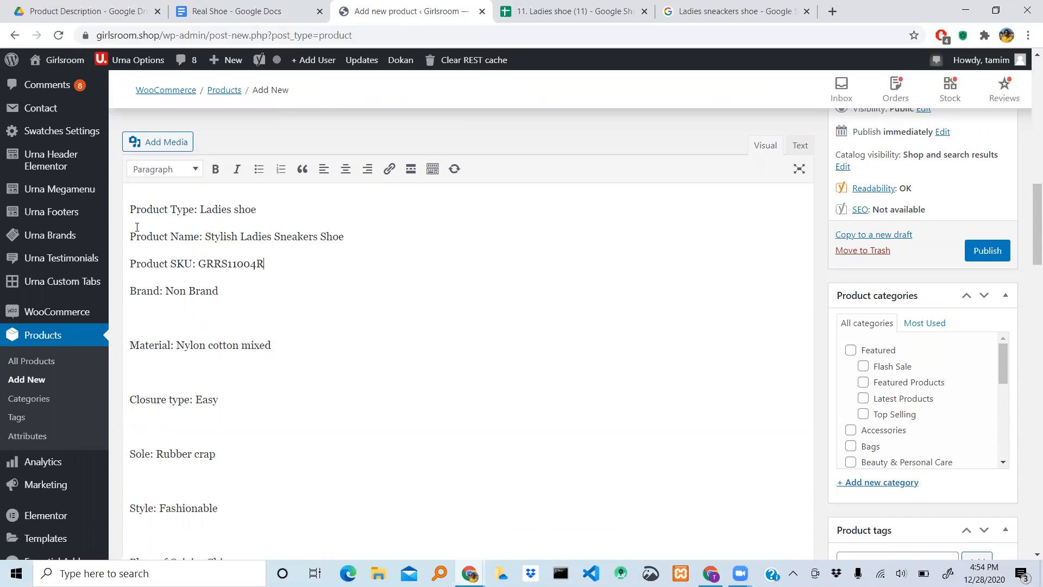
{"action": "key", "text": "BackSpace"}
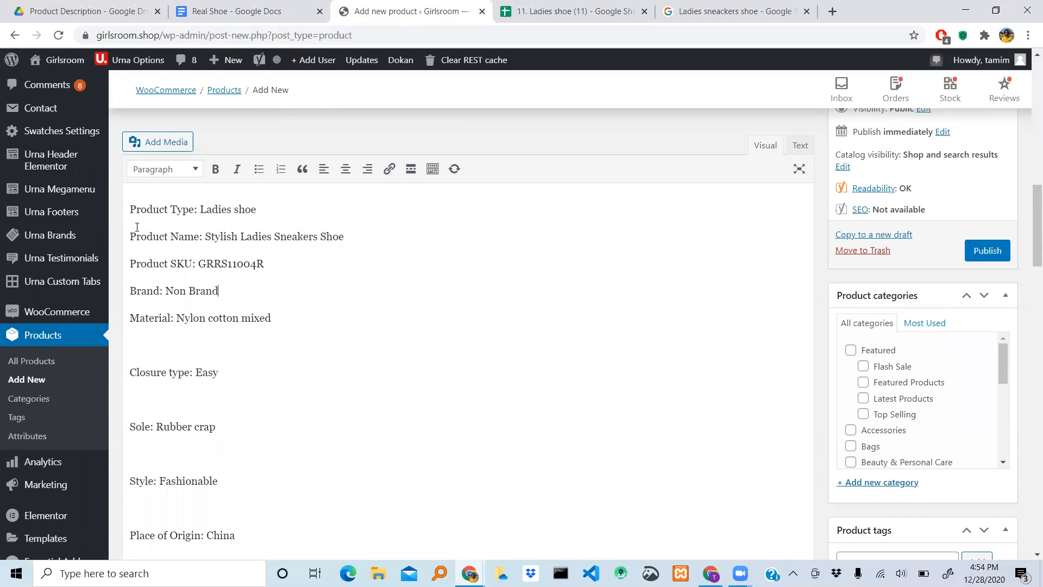
{"action": "key", "text": "BackSpace"}
{"action": "key", "text": "Down"}
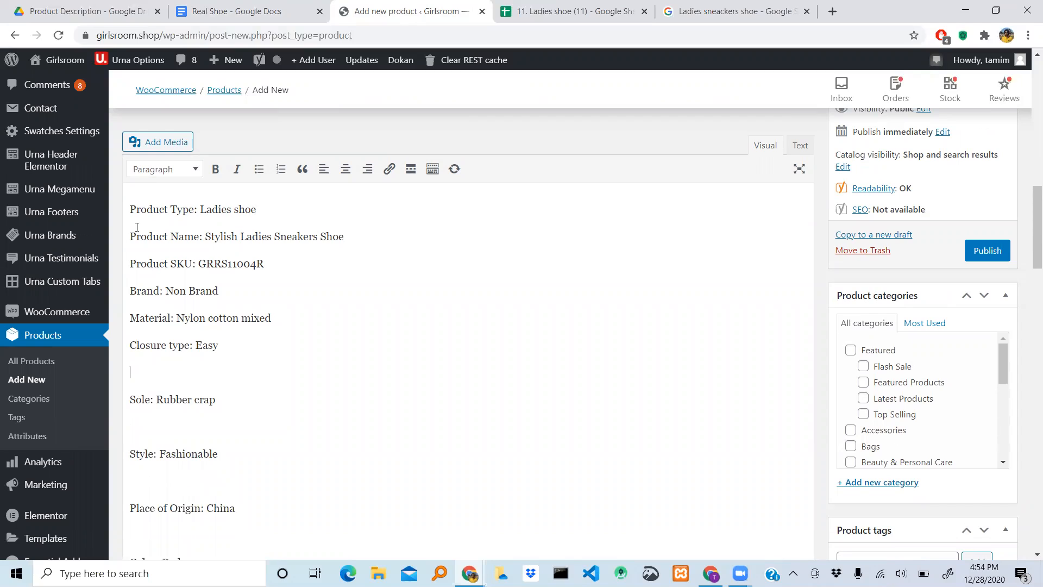
{"action": "key", "text": "Down"}
{"action": "key", "text": "BackSpace"}
{"action": "key", "text": "BackSpace"}
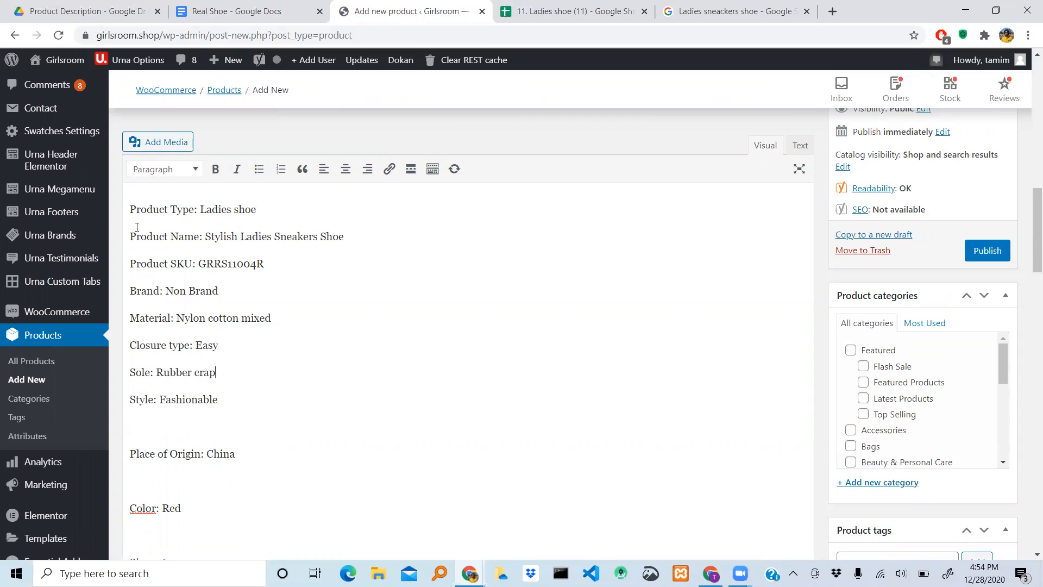
{"action": "key", "text": "BackSpace"}
{"action": "key", "text": "Down"}
{"action": "key", "text": "Down"}
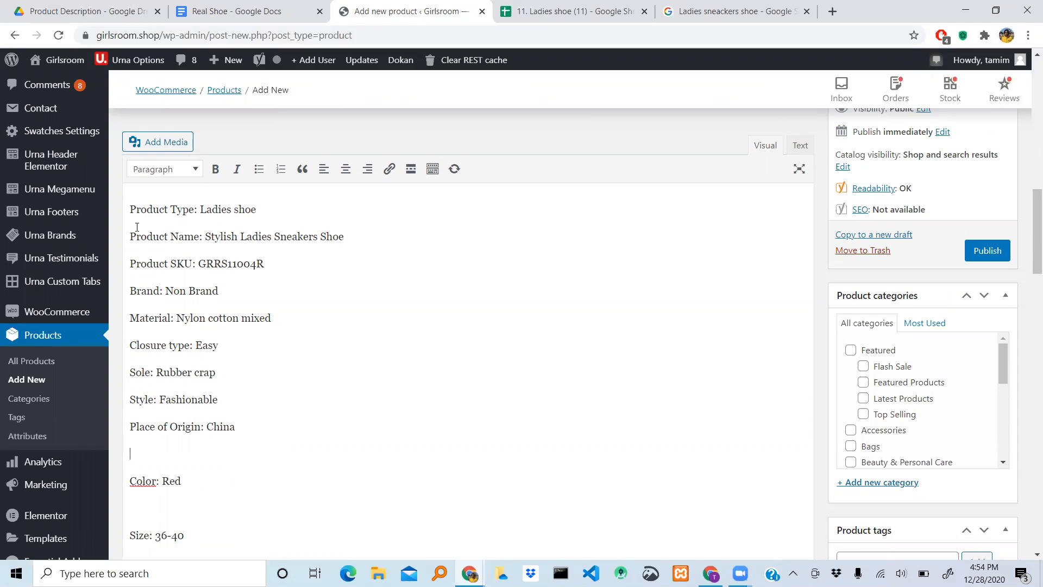
{"action": "key", "text": "Delete"}
{"action": "key", "text": "End"}
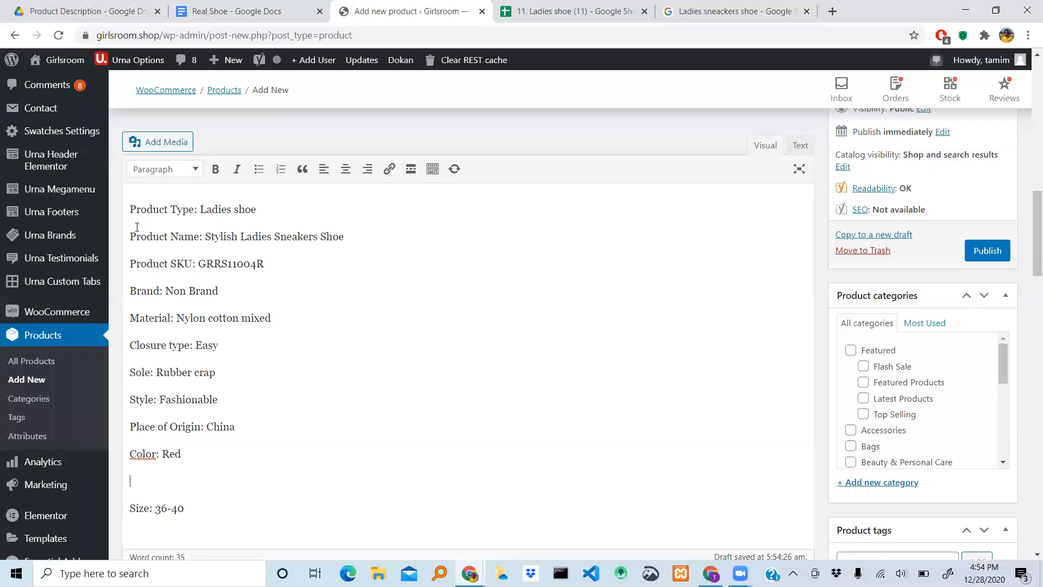
{"action": "key", "text": "Delete"}
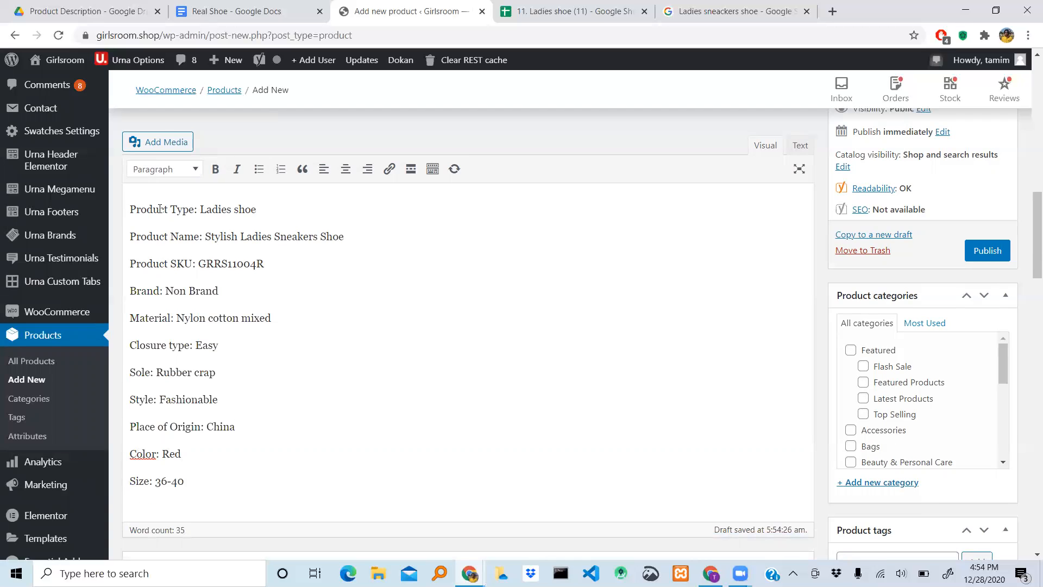
- Copy the whole cleaned-up product description, from the Product Type line through the Size line
{"action": "scroll", "coordinate": [370, 357], "scroll_direction": "up", "scroll_amount": 1}
{"action": "scroll", "coordinate": [369, 357], "scroll_direction": "down", "scroll_amount": 1}
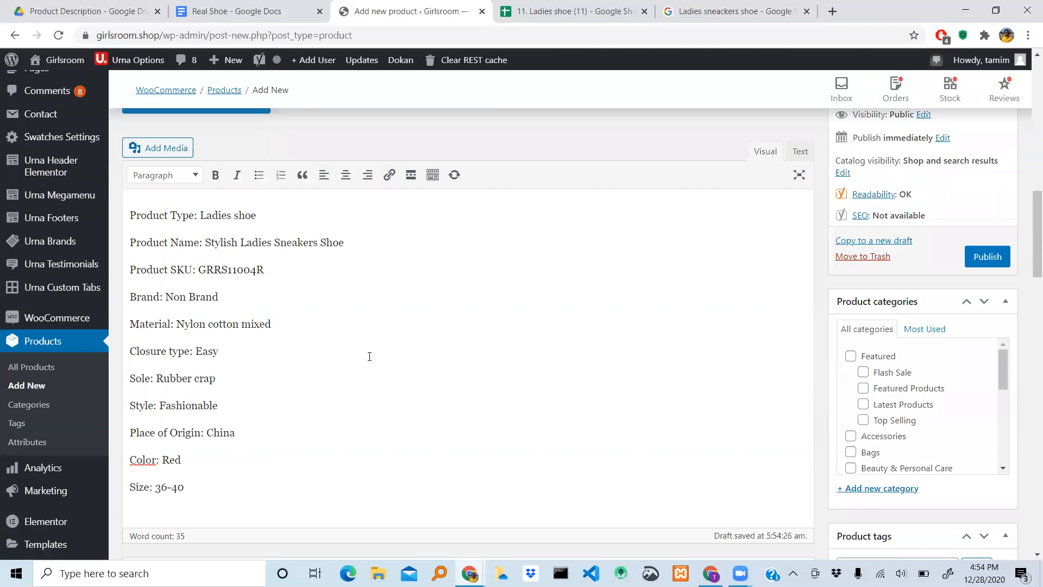
{"action": "scroll", "coordinate": [369, 356], "scroll_direction": "down", "scroll_amount": 2}
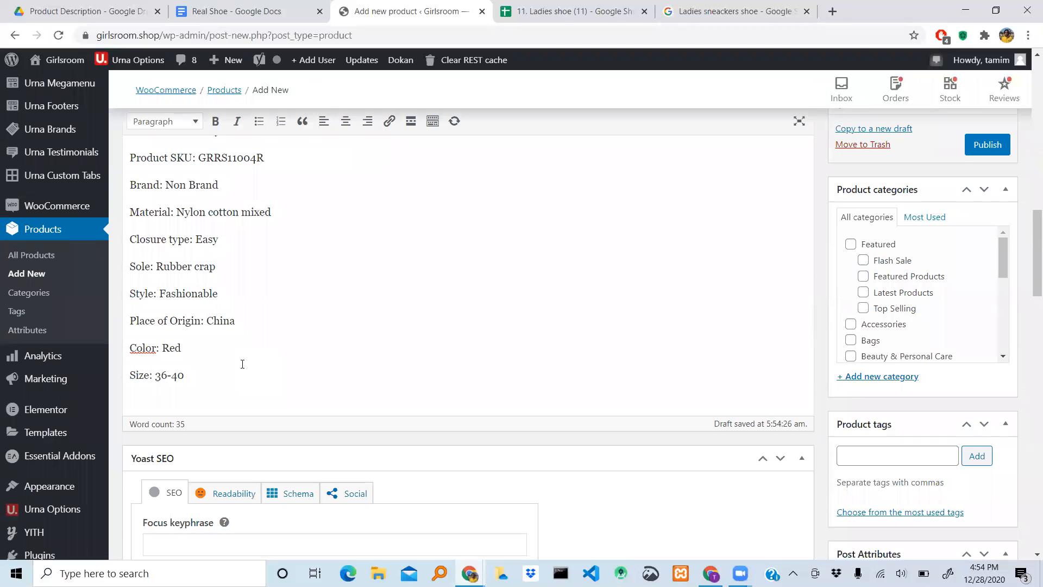
{"action": "key", "text": "shift+Home"}
{"action": "key", "text": "ctrl+shift+Home"}
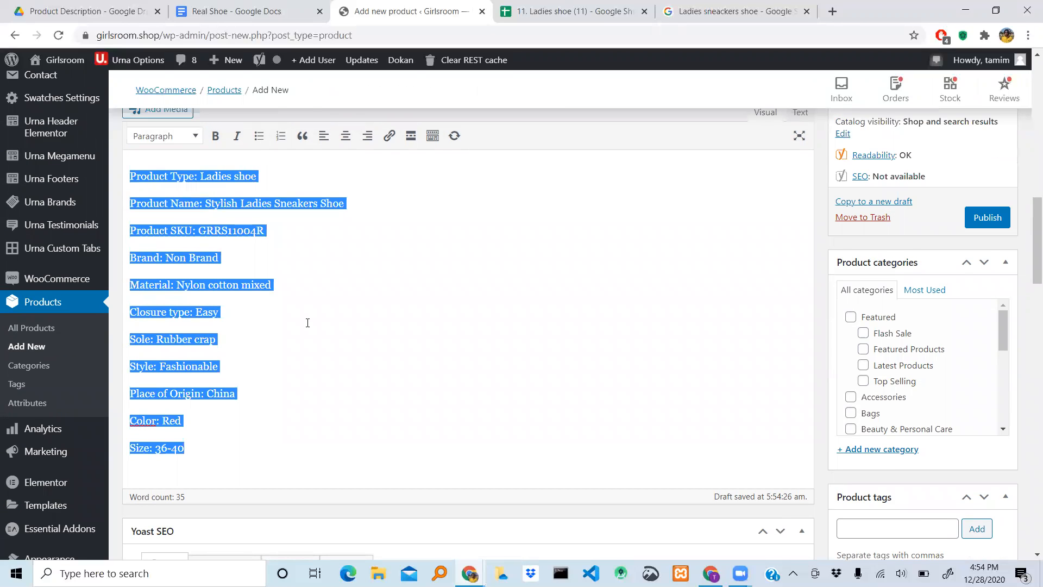
- Paste the copied product details into the Product short description editor near the end of the page
{"action": "scroll", "coordinate": [307, 323], "scroll_direction": "down", "scroll_amount": 20}
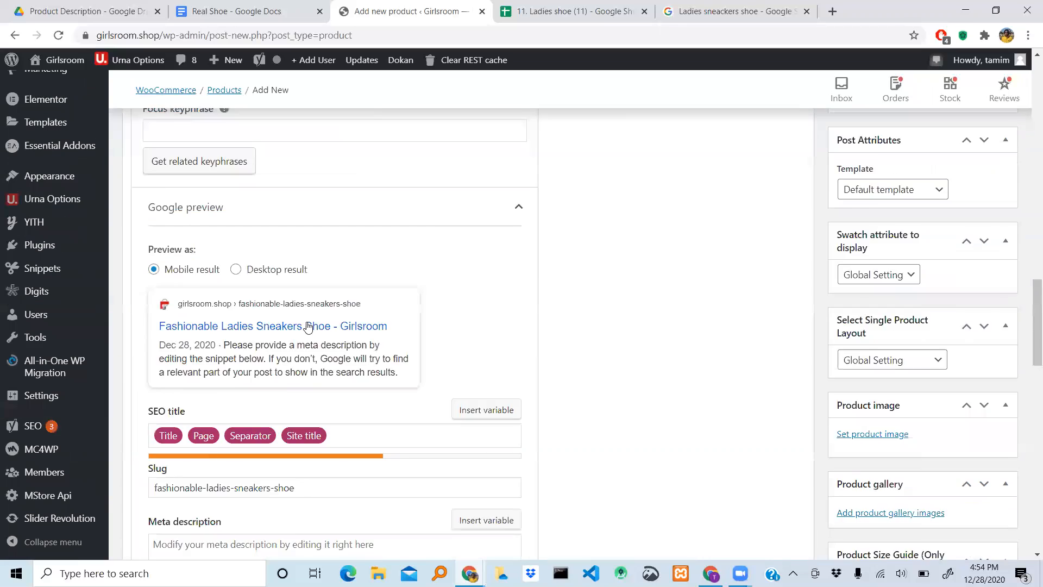
{"action": "scroll", "coordinate": [308, 325], "scroll_direction": "down", "scroll_amount": 5}
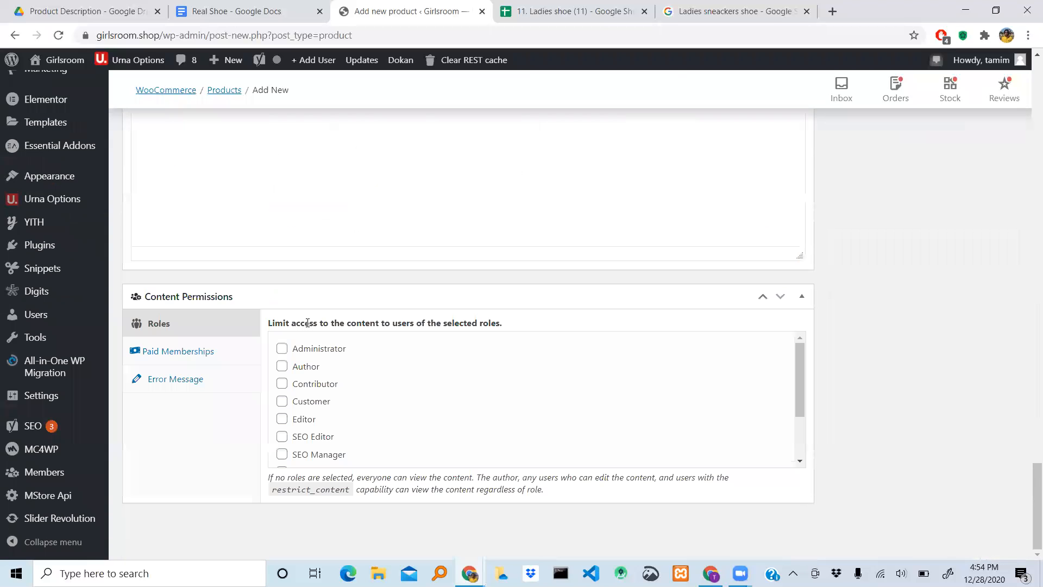
{"action": "scroll", "coordinate": [308, 323], "scroll_direction": "up", "scroll_amount": 5}
{"action": "scroll", "coordinate": [224, 325], "scroll_direction": "down", "scroll_amount": 2}
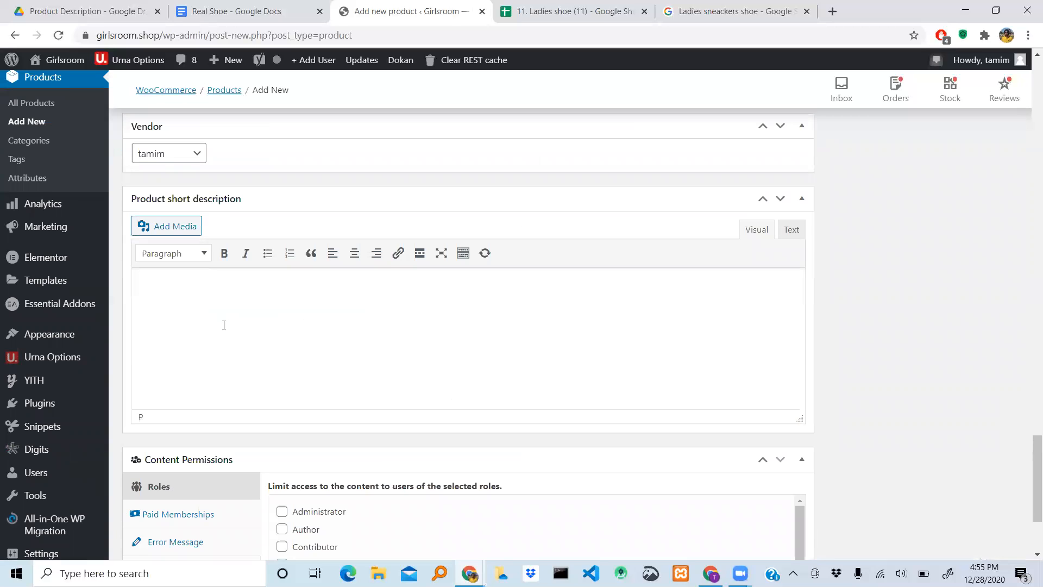
{"action": "key", "text": "ctrl+v"}
- Paste the same product details into the Meta description of the Yoast SEO section
{"action": "scroll", "coordinate": [274, 365], "scroll_direction": "up", "scroll_amount": 3}
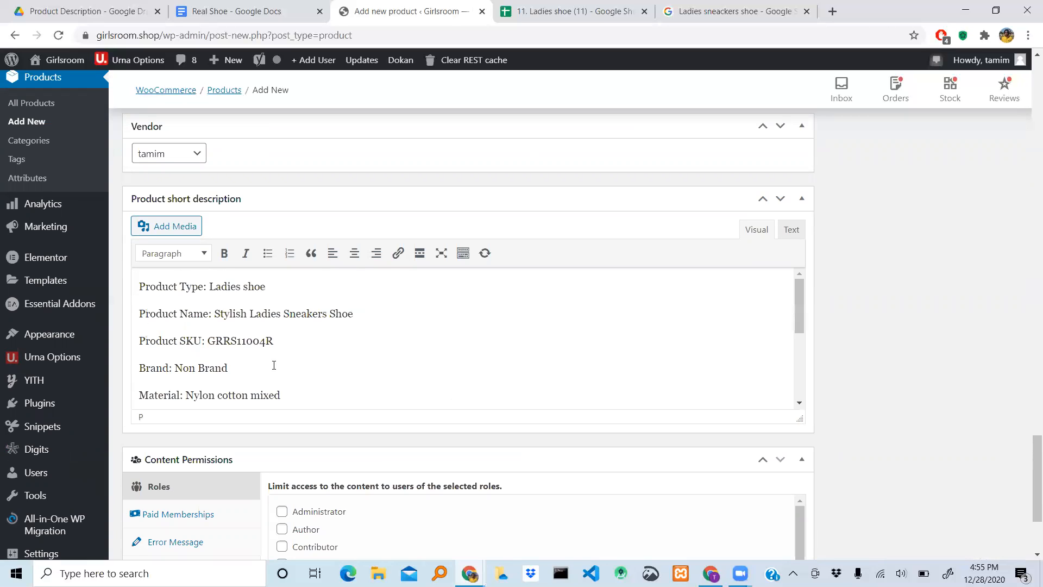
{"action": "scroll", "coordinate": [476, 318], "scroll_direction": "up", "scroll_amount": 10}
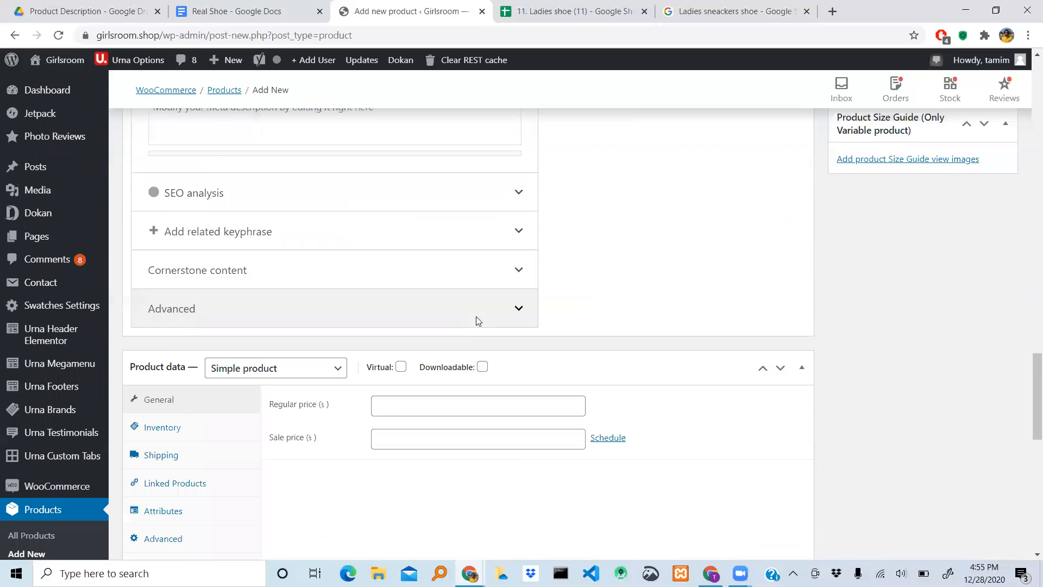
{"action": "scroll", "coordinate": [477, 316], "scroll_direction": "up", "scroll_amount": 10}
{"action": "scroll", "coordinate": [477, 316], "scroll_direction": "down", "scroll_amount": 2}
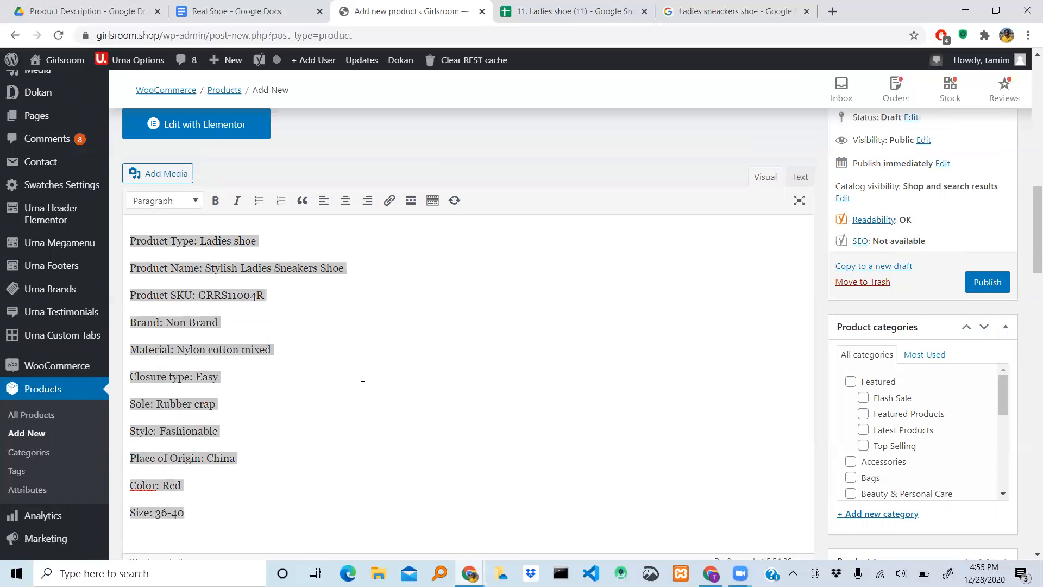
{"action": "left_click", "coordinate": [349, 374]}
{"action": "scroll", "coordinate": [349, 374], "scroll_direction": "up", "scroll_amount": 3}
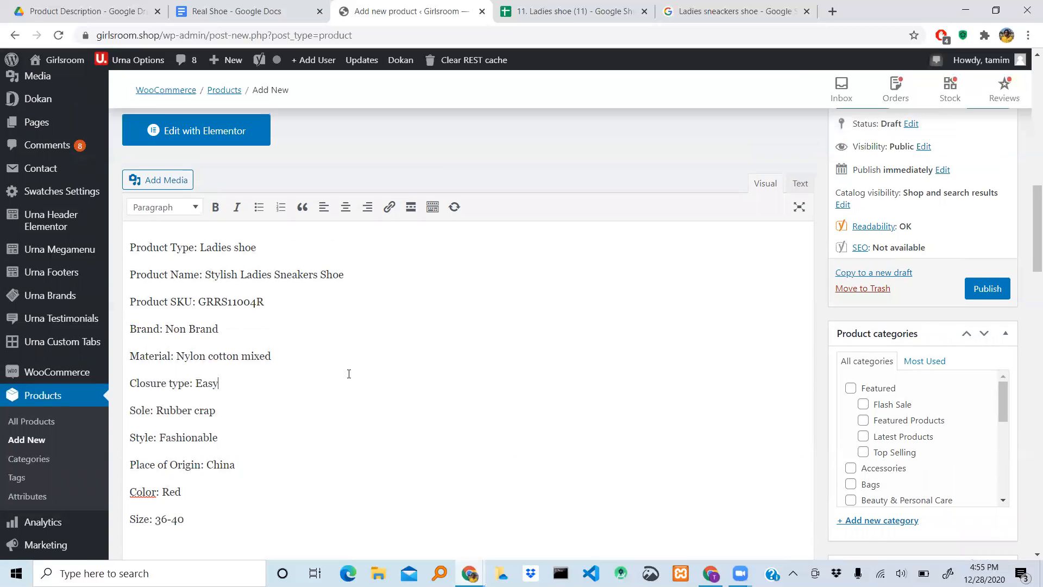
{"action": "scroll", "coordinate": [349, 374], "scroll_direction": "down", "scroll_amount": 10}
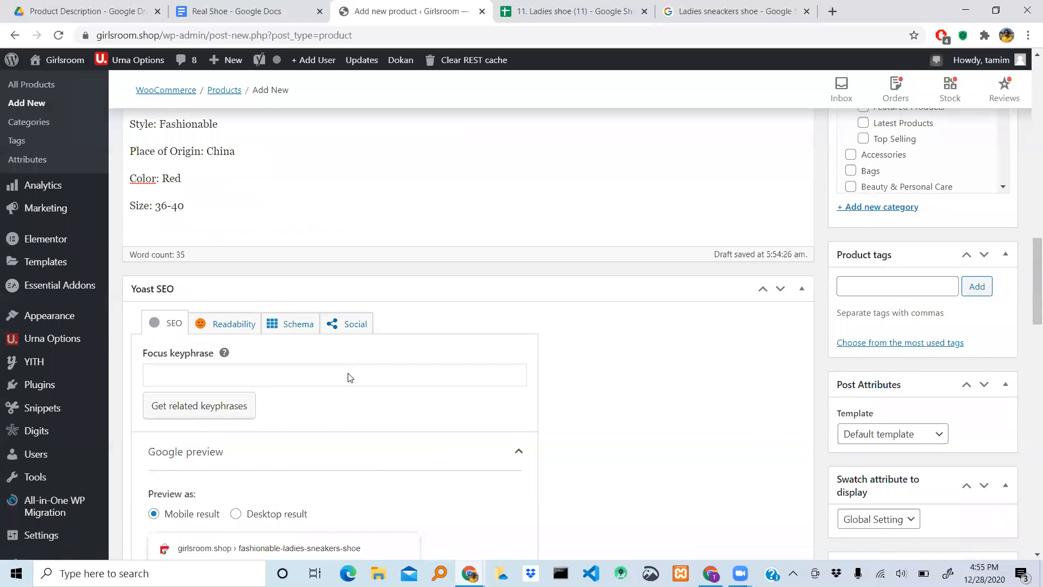
{"action": "scroll", "coordinate": [615, 307], "scroll_direction": "down", "scroll_amount": 4}
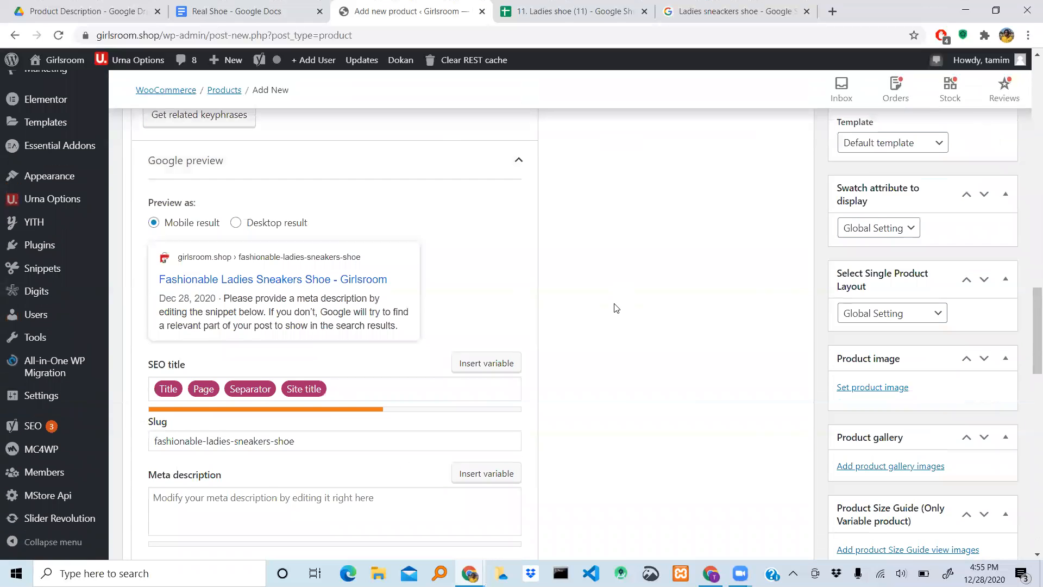
{"action": "scroll", "coordinate": [615, 308], "scroll_direction": "down", "scroll_amount": 1}
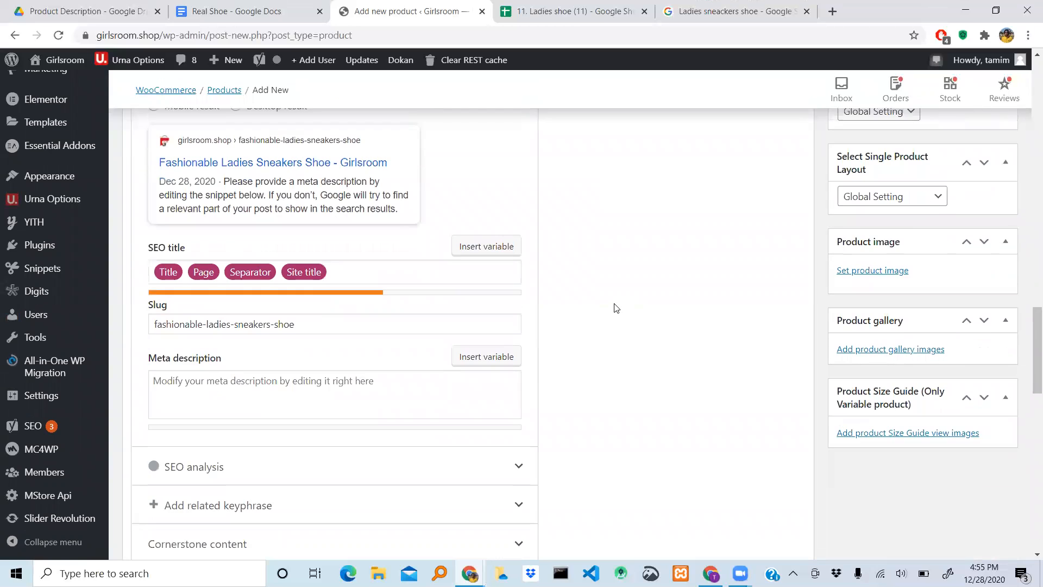
{"action": "left_click", "coordinate": [246, 384]}
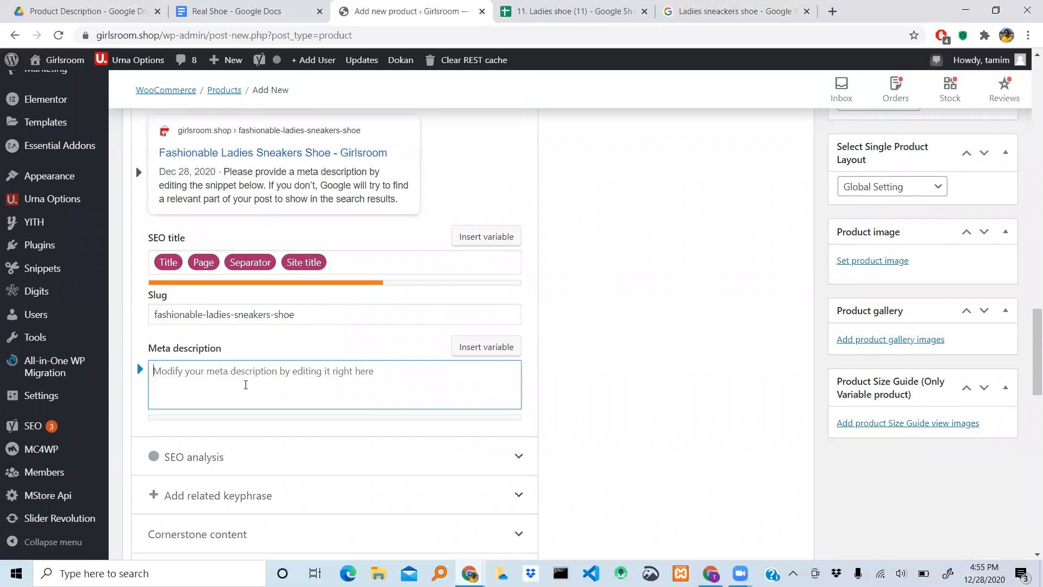
{"action": "scroll", "coordinate": [598, 352], "scroll_direction": "up", "scroll_amount": 15}
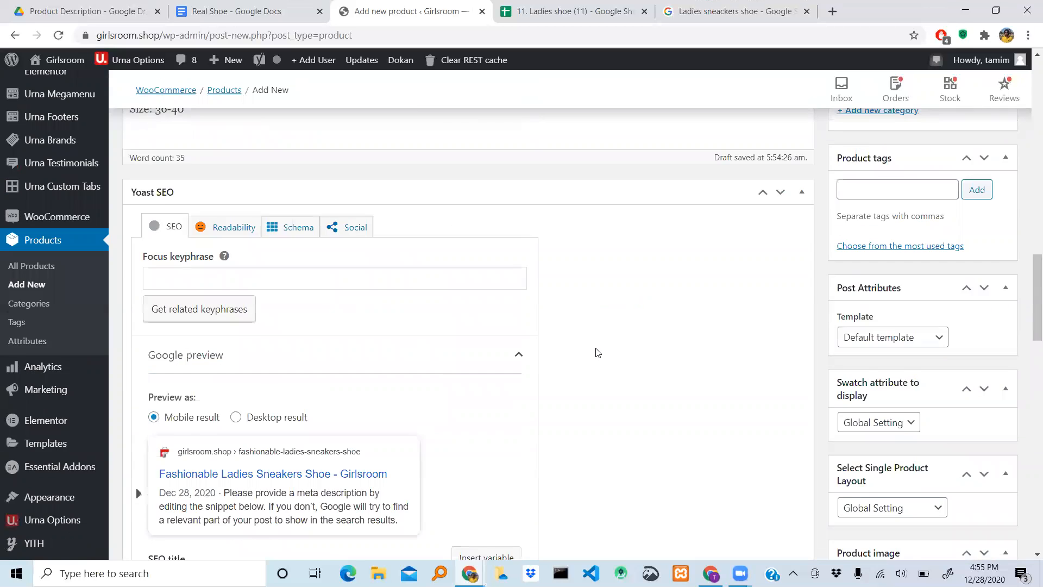
{"action": "scroll", "coordinate": [537, 352], "scroll_direction": "down", "scroll_amount": 15}
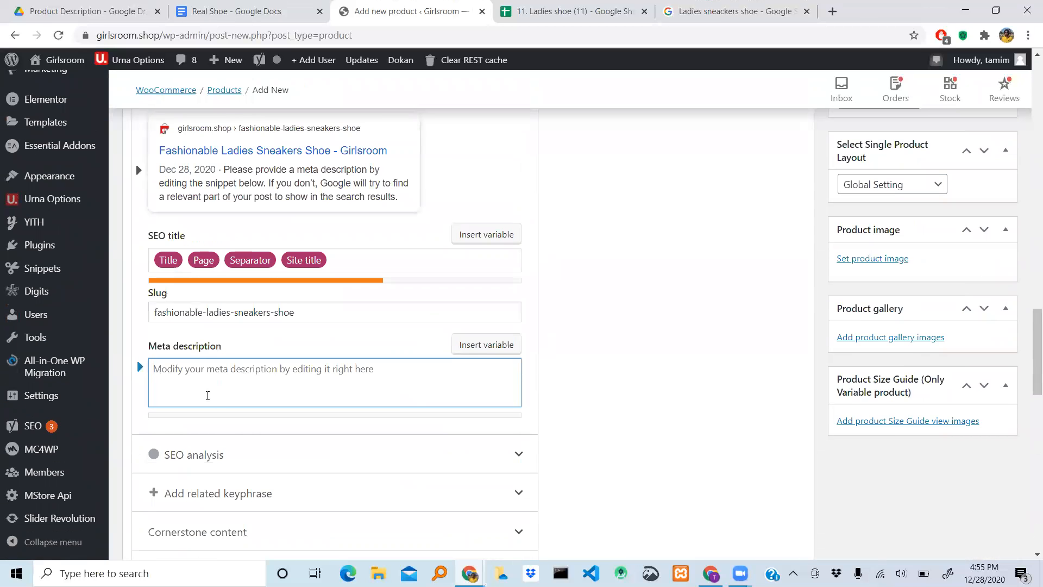
{"action": "type", "text": "Product Type: Ladies shoeProduct Name: Stylish Ladies Sneakers ShoeProduct SKU: GRRS11004RBrand: Non BrandMaterial: Nylon cotton mixedClosure type: EasySole: Rubber crapStyle: FashionablePlace of Origin: ChinaColor: RedSize: 36-40"}
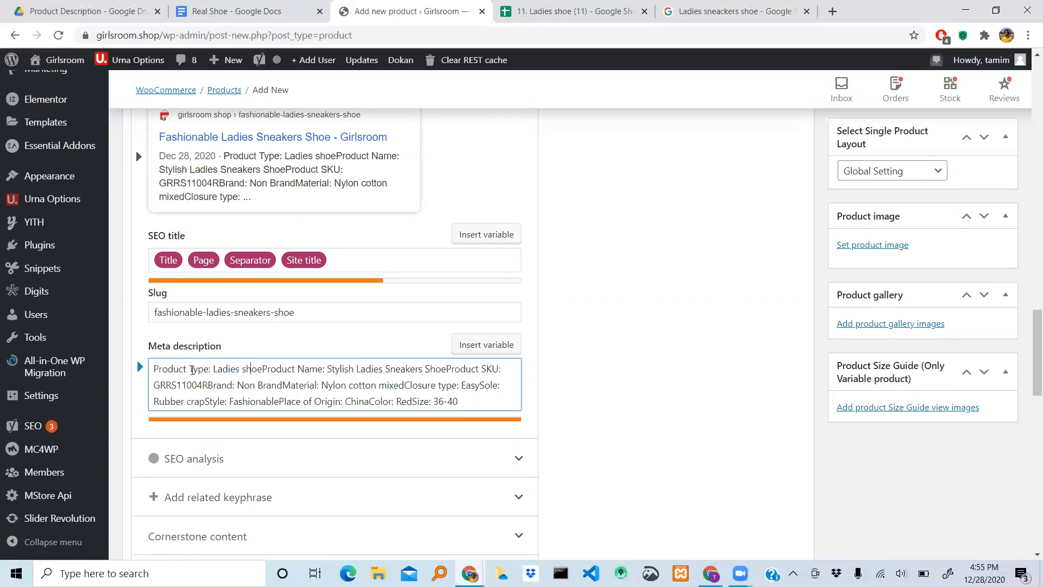
- Insert a comma and space after the Product Type, Product Name and Product SKU entries in the meta description
{"action": "type", "text": ","}
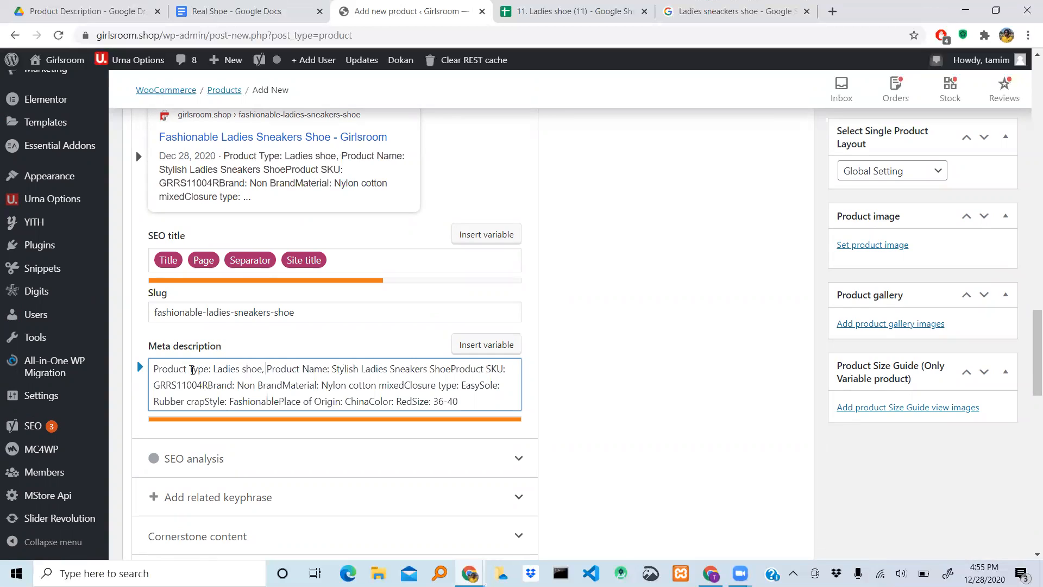
{"action": "key", "text": "Right"}
{"action": "key", "text": "Right"}
{"action": "key", "text": "Right"}
{"action": "key", "text": "Right"}
{"action": "key", "text": "Right"}
{"action": "key", "text": "Right"}
{"action": "key", "text": "Right"}
{"action": "key", "text": "Right"}
{"action": "key", "text": "Right"}
{"action": "key", "text": "Right"}
{"action": "key", "text": "Right"}
{"action": "key", "text": "Right"}
{"action": "key", "text": "Right"}
{"action": "key", "text": "Right"}
{"action": "key", "text": "Right"}
{"action": "key", "text": "Right"}
{"action": "key", "text": "Right"}
{"action": "key", "text": "Right"}
{"action": "key", "text": "Right"}
{"action": "key", "text": "Right"}
{"action": "key", "text": "Right"}
{"action": "type", "text": ","}
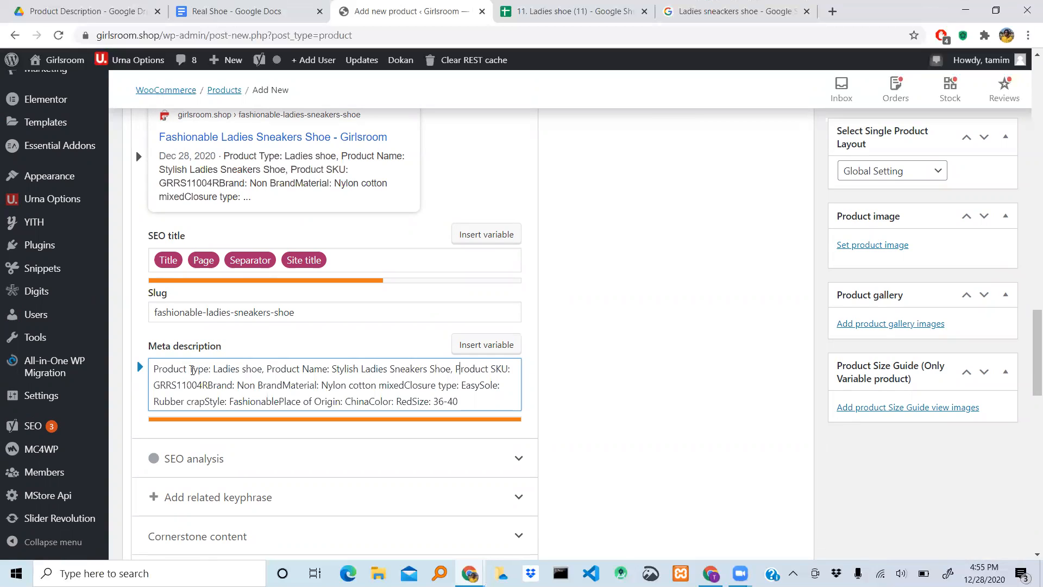
{"action": "key", "text": "Left"}
{"action": "type", "text": ", "}
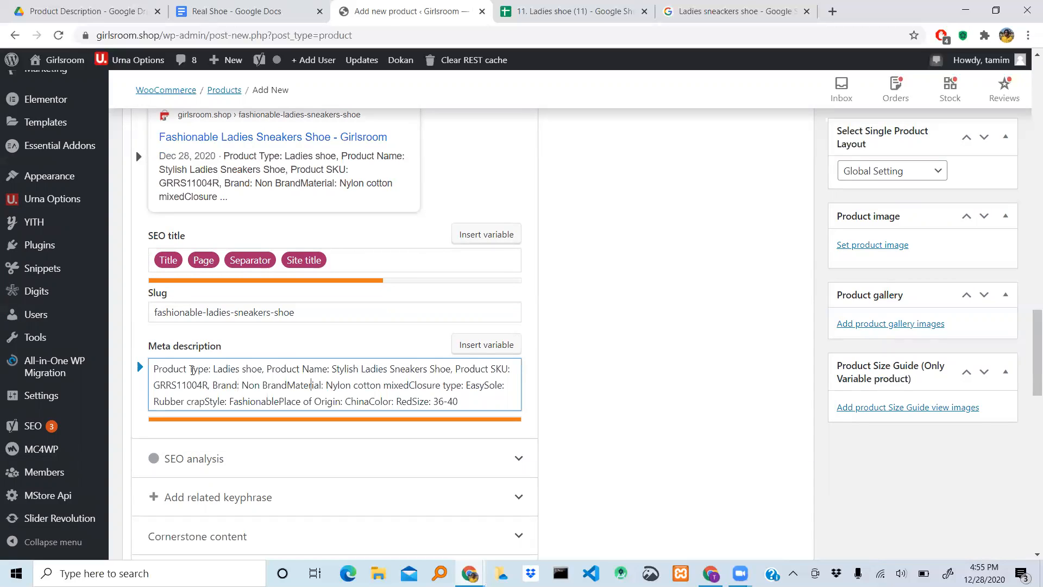
{"action": "type", "text": ","}
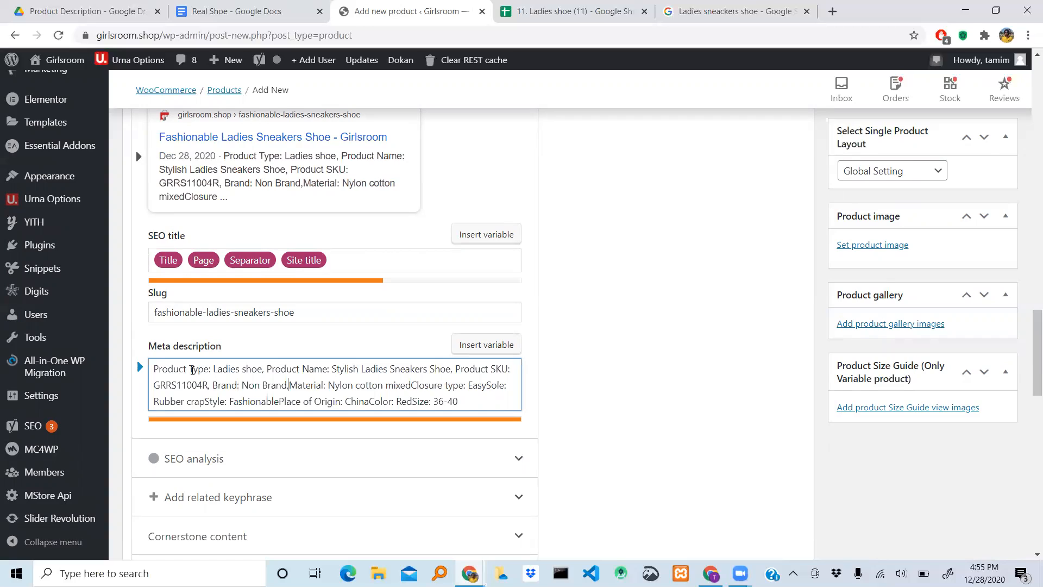
- Separate the Brand, Material and Closure type entries of the meta description from the following text with a comma and space
{"action": "key", "text": "Right"}
{"action": "key", "text": "Right"}
{"action": "key", "text": "Right"}
{"action": "key", "text": "Right"}
{"action": "key", "text": "Right"}
{"action": "key", "text": "Right"}
{"action": "key", "text": "Right"}
{"action": "key", "text": "Right"}
{"action": "key", "text": "Right"}
{"action": "type", "text": ","}
{"action": "key", "text": "Right"}
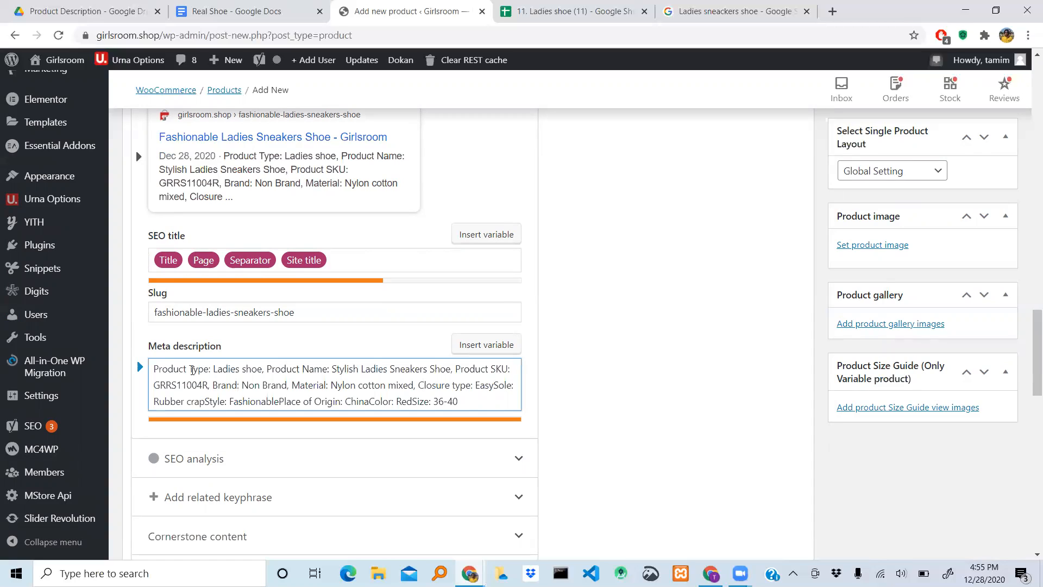
{"action": "key", "text": "Left"}
{"action": "key", "text": "Left"}
{"action": "key", "text": "Left"}
{"action": "key", "text": "Left"}
{"action": "type", "text": ","}
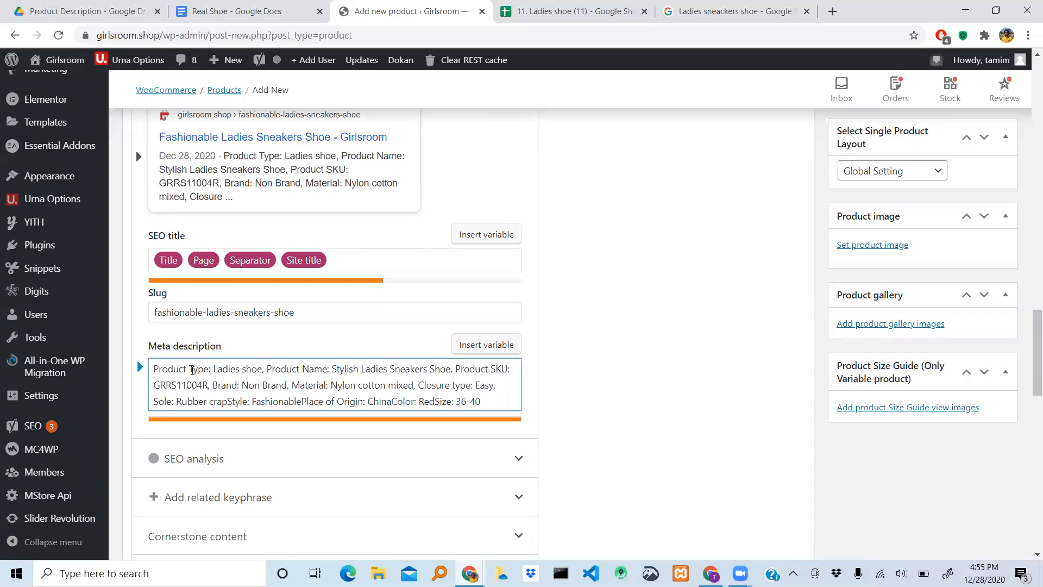
- Add a comma and space after "Rubber crap" and "Fashionable" in the meta description
{"action": "key", "text": "Right"}
{"action": "key", "text": "Right"}
{"action": "key", "text": "Right"}
{"action": "key", "text": "Right"}
{"action": "type", "text": ","}
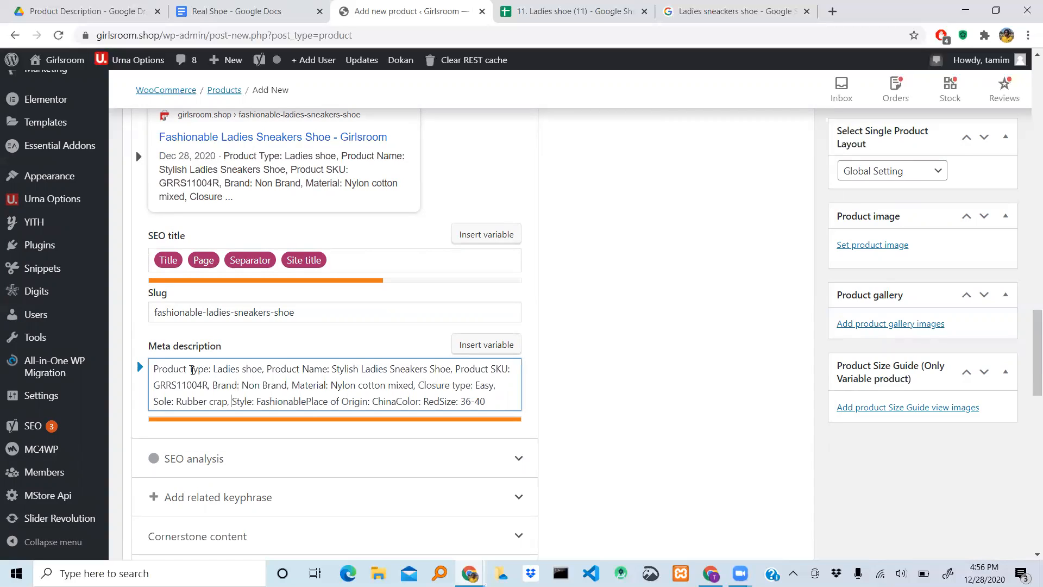
{"action": "key", "text": "Right"}
{"action": "key", "text": "Right"}
{"action": "key", "text": "Right"}
{"action": "key", "text": "Right"}
{"action": "key", "text": "Right"}
{"action": "key", "text": "Right"}
{"action": "key", "text": "Right"}
{"action": "key", "text": "Right"}
{"action": "key", "text": "Right"}
{"action": "key", "text": "Right"}
{"action": "key", "text": "Right"}
{"action": "key", "text": "Right"}
- Add a comma and space after "China" and a comma after "Red" in the meta description
{"action": "key", "text": "Right"}
{"action": "key", "text": "Right"}
{"action": "key", "text": "Right"}
{"action": "key", "text": "Right"}
{"action": "key", "text": "Right"}
{"action": "key", "text": "Right"}
{"action": "type", "text": ","}
{"action": "key", "text": "Right"}
{"action": "key", "text": "Right"}
{"action": "key", "text": "Right"}
{"action": "key", "text": "Right"}
{"action": "key", "text": "Right"}
{"action": "key", "text": "Right"}
{"action": "key", "text": "Right"}
{"action": "key", "text": "Right"}
{"action": "key", "text": "Right"}
{"action": "key", "text": "Right"}
{"action": "key", "text": "Right"}
{"action": "key", "text": "Right"}
{"action": "key", "text": "Right"}
{"action": "key", "text": "Right"}
{"action": "key", "text": "Right"}
{"action": "type", "text": ":"}
{"action": "key", "text": "Right"}
{"action": "key", "text": "Right"}
{"action": "key", "text": "Right"}
{"action": "key", "text": "Right"}
{"action": "key", "text": "Right"}
{"action": "type", "text": ","}
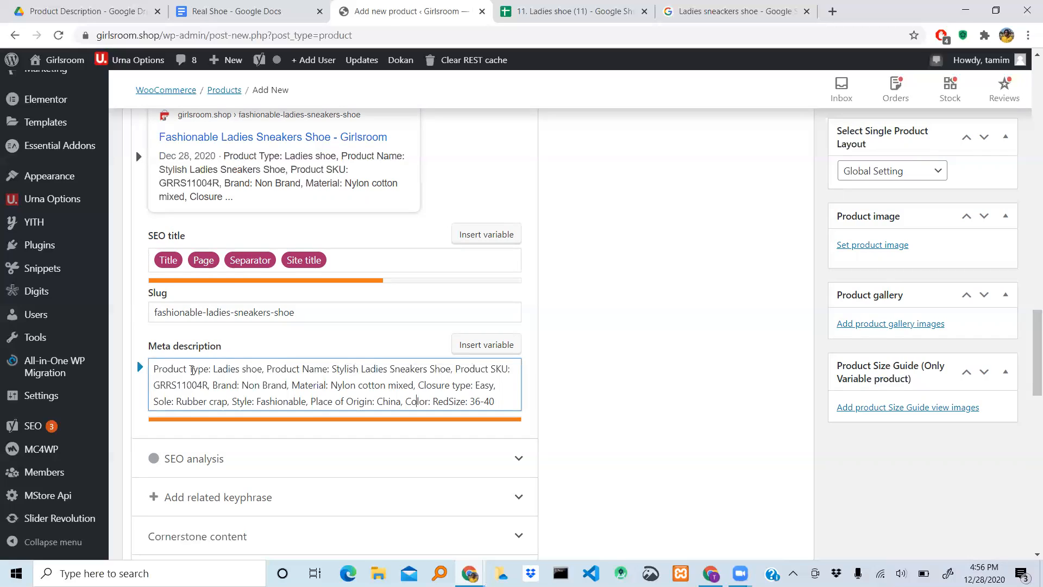
{"action": "key", "text": "Right"}
{"action": "key", "text": "Right"}
{"action": "key", "text": "Right"}
{"action": "key", "text": "Right"}
{"action": "key", "text": "Right"}
{"action": "key", "text": "Right"}
{"action": "key", "text": "Right"}
{"action": "type", "text": ","}
{"action": "scroll", "coordinate": [620, 356], "scroll_direction": "down", "scroll_amount": 7}
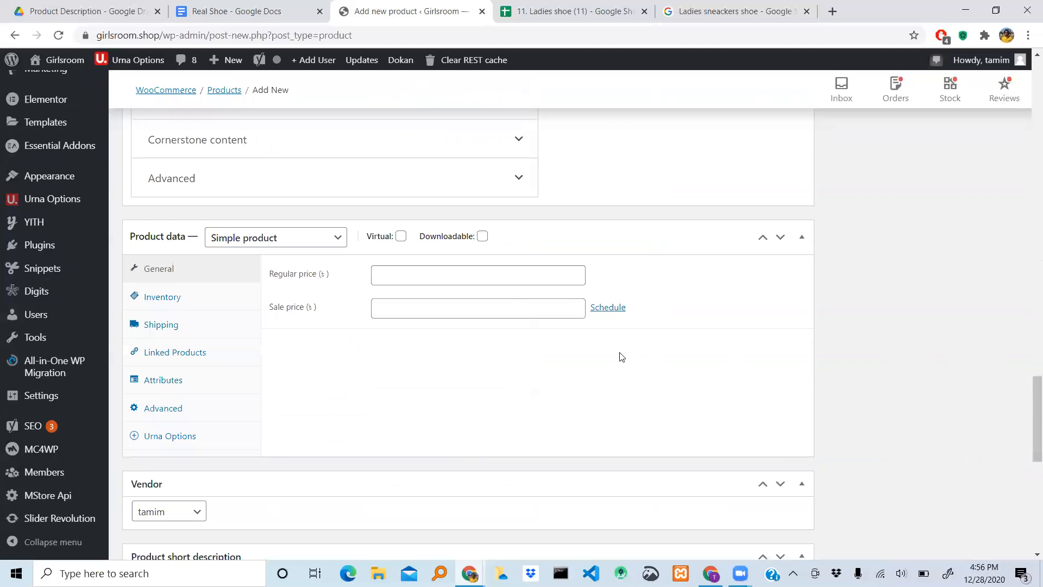
{"action": "scroll", "coordinate": [622, 356], "scroll_direction": "down", "scroll_amount": 1}
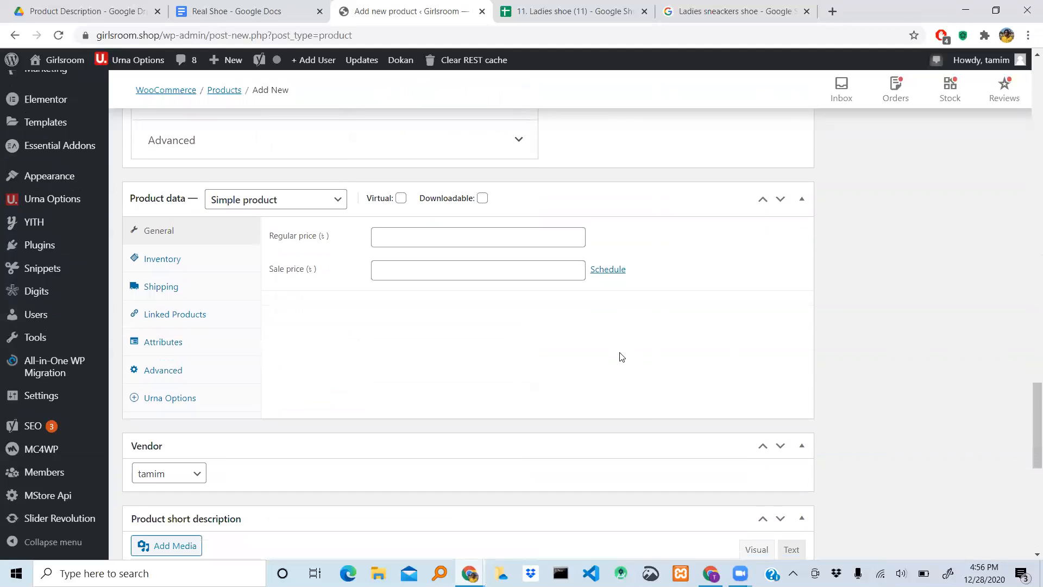
- Look up the regular and special prices of product 4 in the Ladies shoe (11) spreadsheet
{"action": "scroll", "coordinate": [622, 357], "scroll_direction": "down", "scroll_amount": 1}
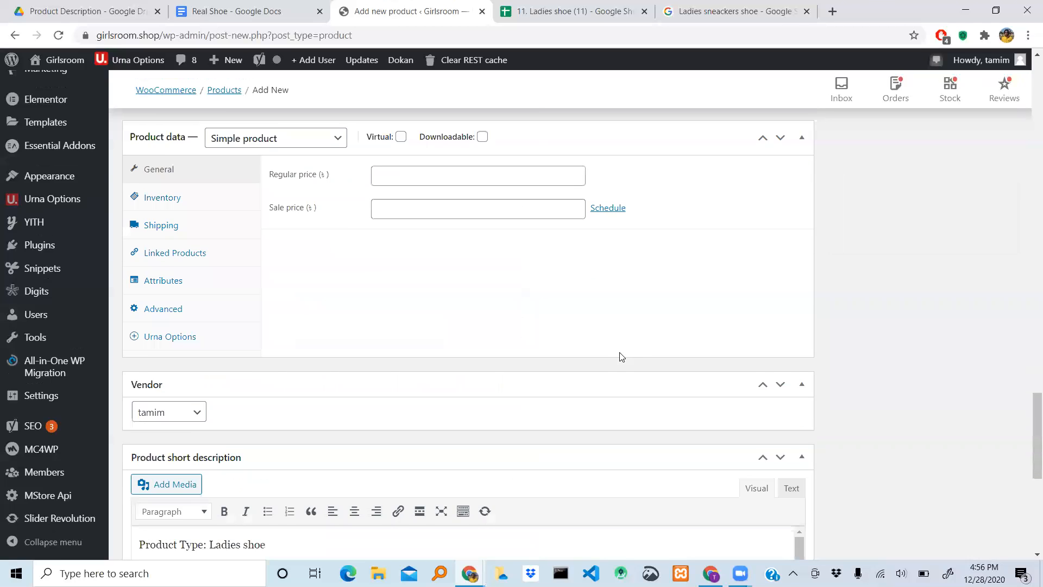
{"action": "scroll", "coordinate": [622, 357], "scroll_direction": "up", "scroll_amount": 2}
{"action": "scroll", "coordinate": [622, 357], "scroll_direction": "up", "scroll_amount": 12}
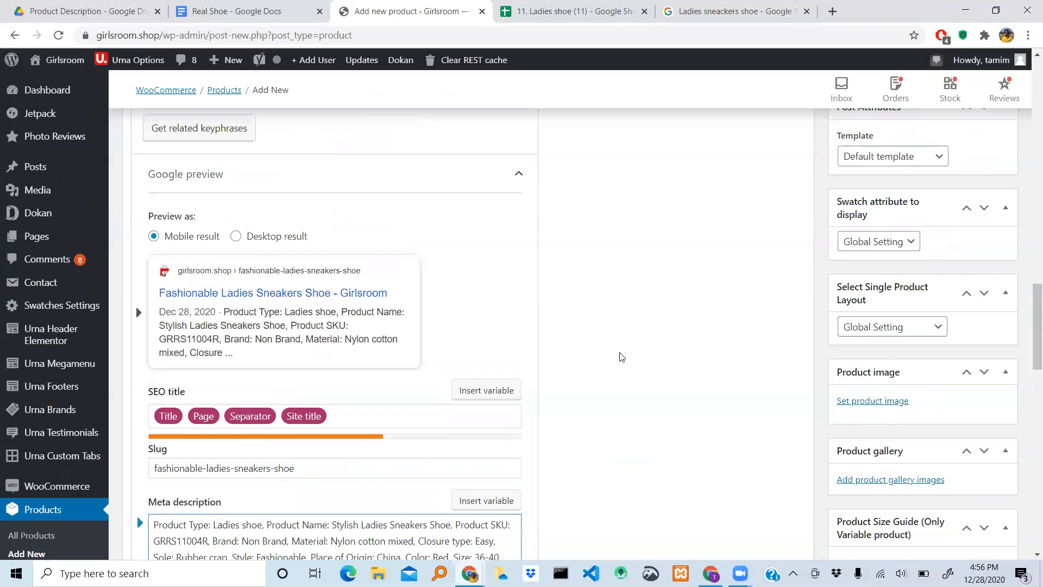
{"action": "left_click", "coordinate": [594, 15]}
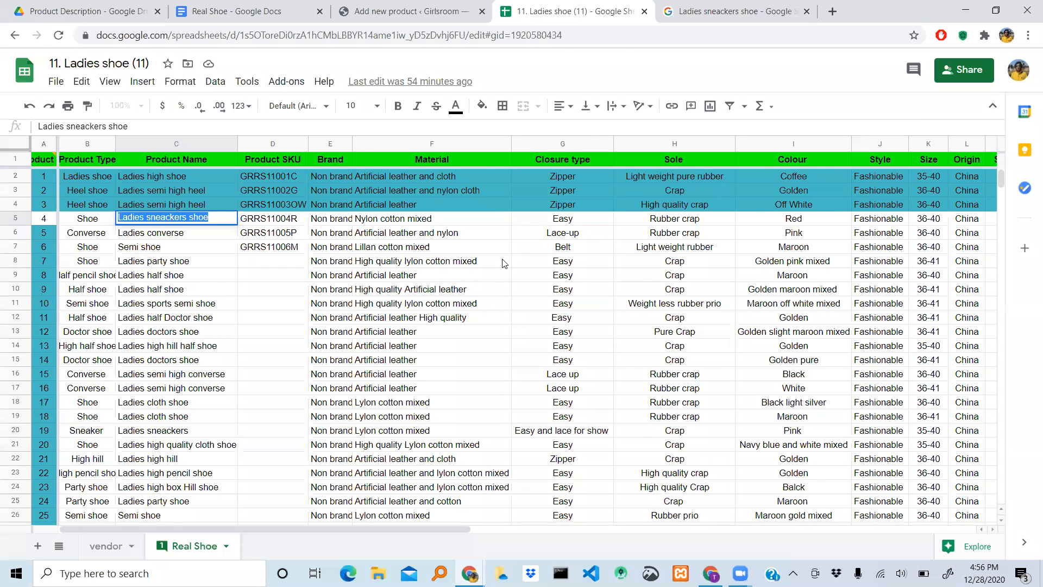
{"action": "scroll", "coordinate": [504, 264], "scroll_direction": "right", "scroll_amount": 3}
{"action": "scroll", "coordinate": [504, 264], "scroll_direction": "right", "scroll_amount": 4}
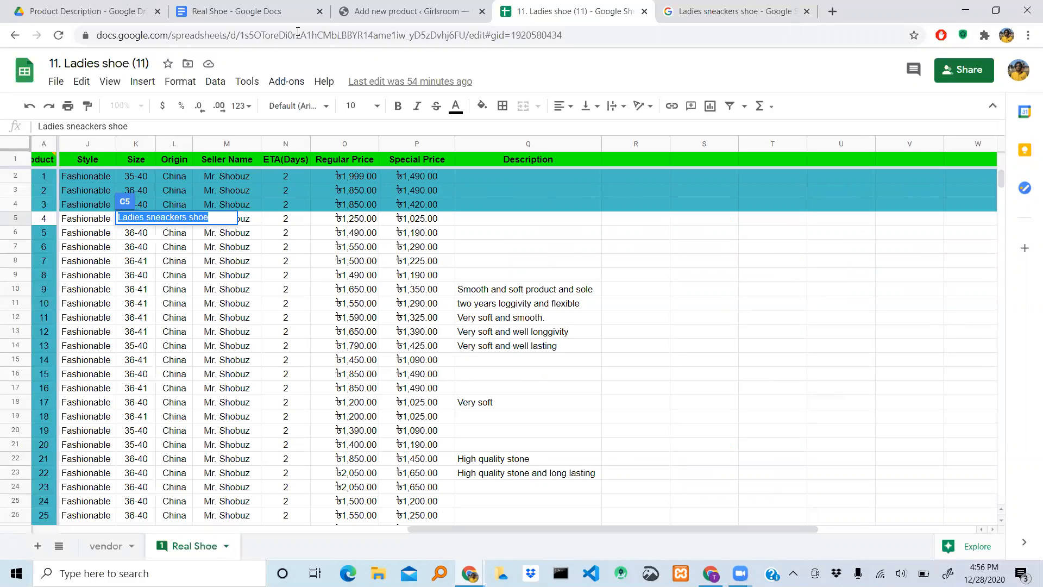
- Return to the new product form and set the regular price to 1250 and the sale price to 1025
{"action": "left_click", "coordinate": [366, 11]}
{"action": "scroll", "coordinate": [304, 323], "scroll_direction": "down", "scroll_amount": 10}
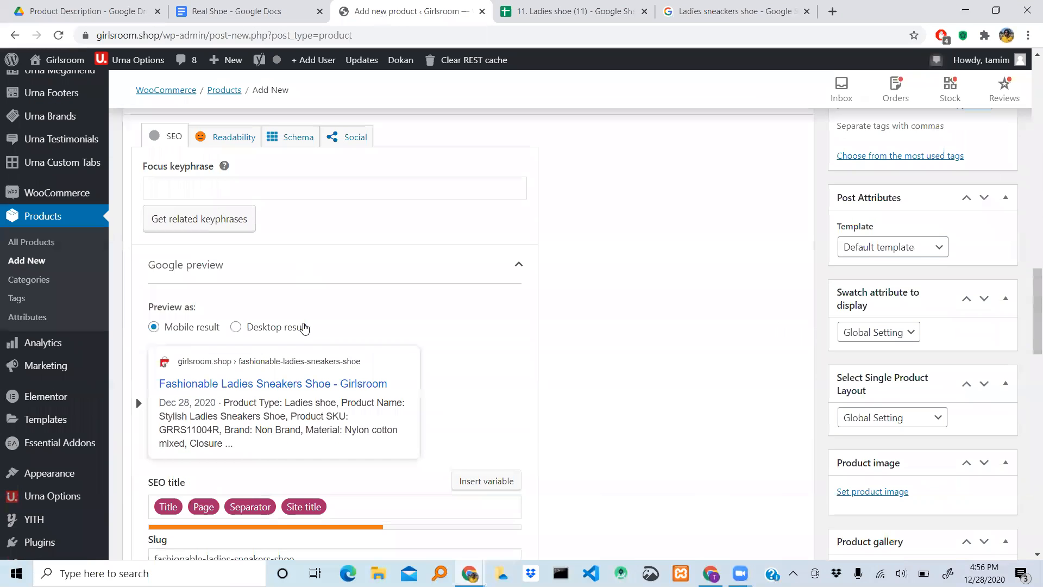
{"action": "scroll", "coordinate": [304, 326], "scroll_direction": "down", "scroll_amount": 4}
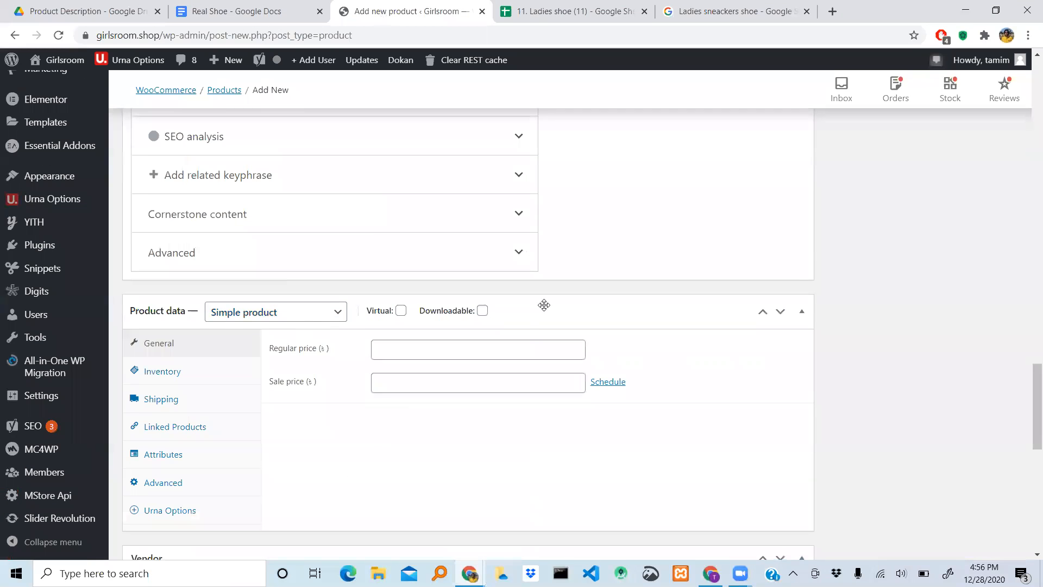
{"action": "scroll", "coordinate": [401, 238], "scroll_direction": "down", "scroll_amount": 2}
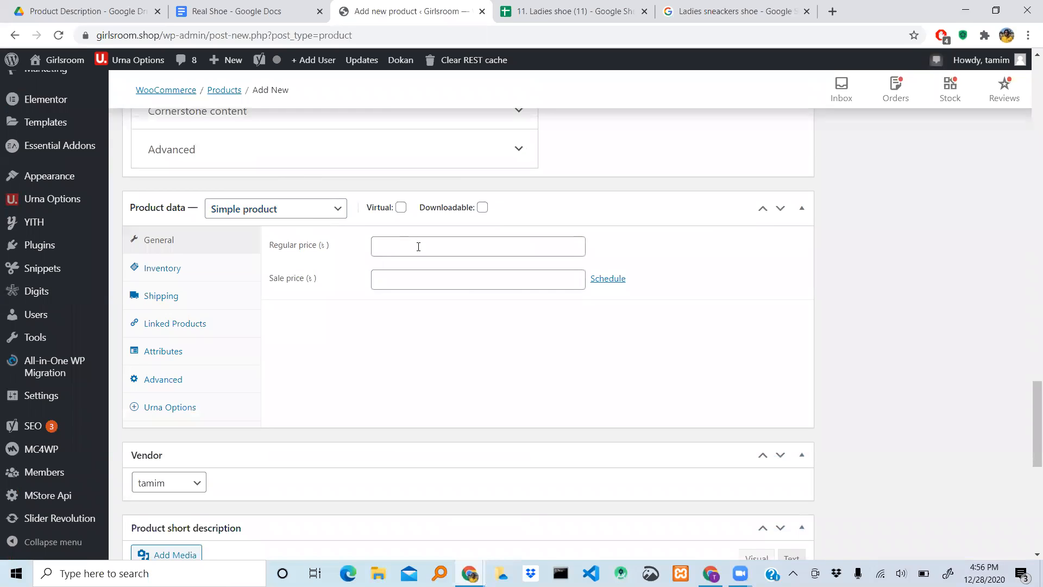
{"action": "left_click", "coordinate": [419, 247]}
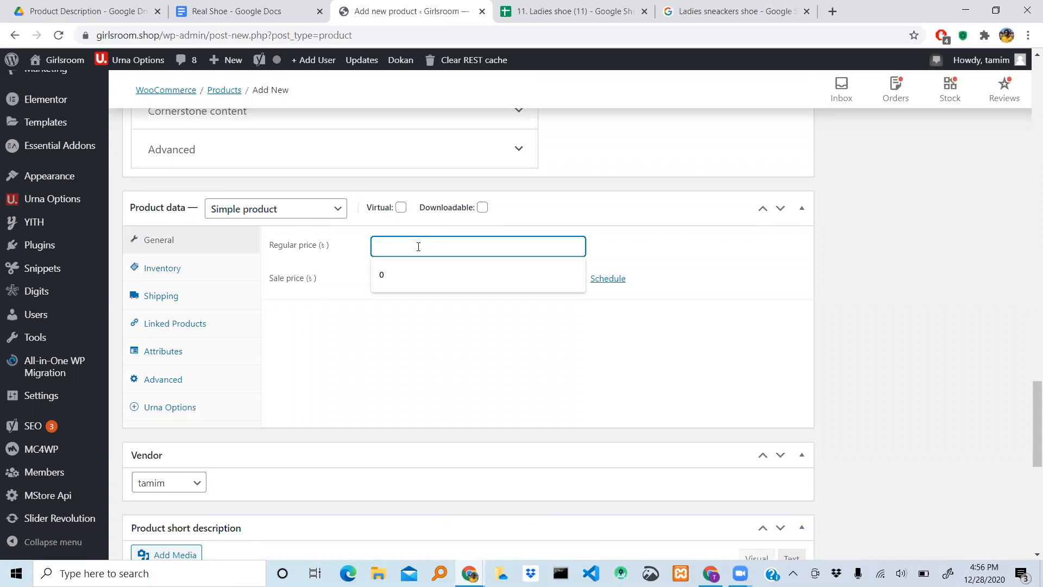
{"action": "type", "text": "1250"}
{"action": "left_click", "coordinate": [410, 276]}
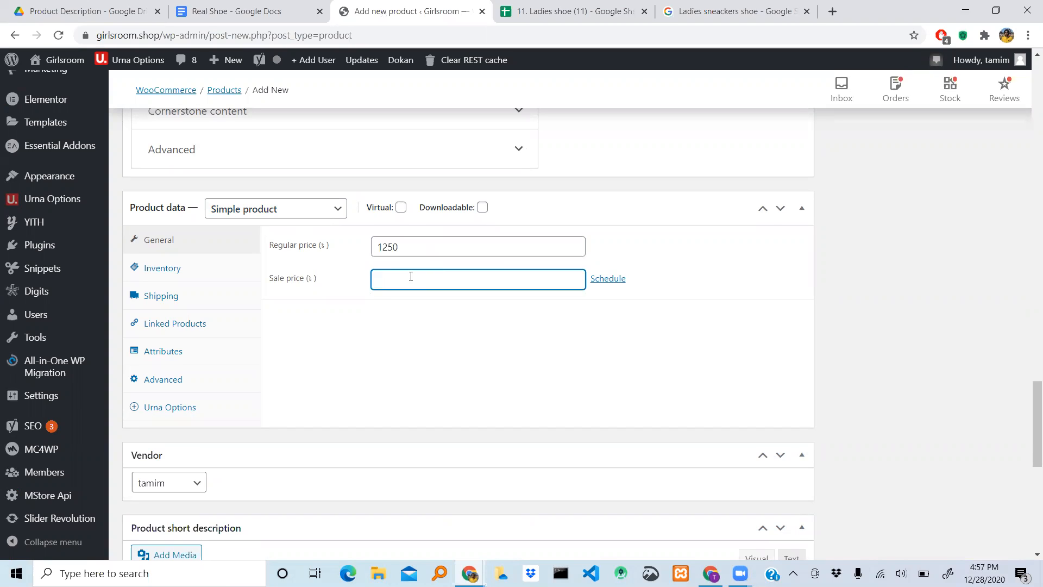
{"action": "type", "text": "1025"}
{"action": "scroll", "coordinate": [509, 329], "scroll_direction": "down", "scroll_amount": 8}
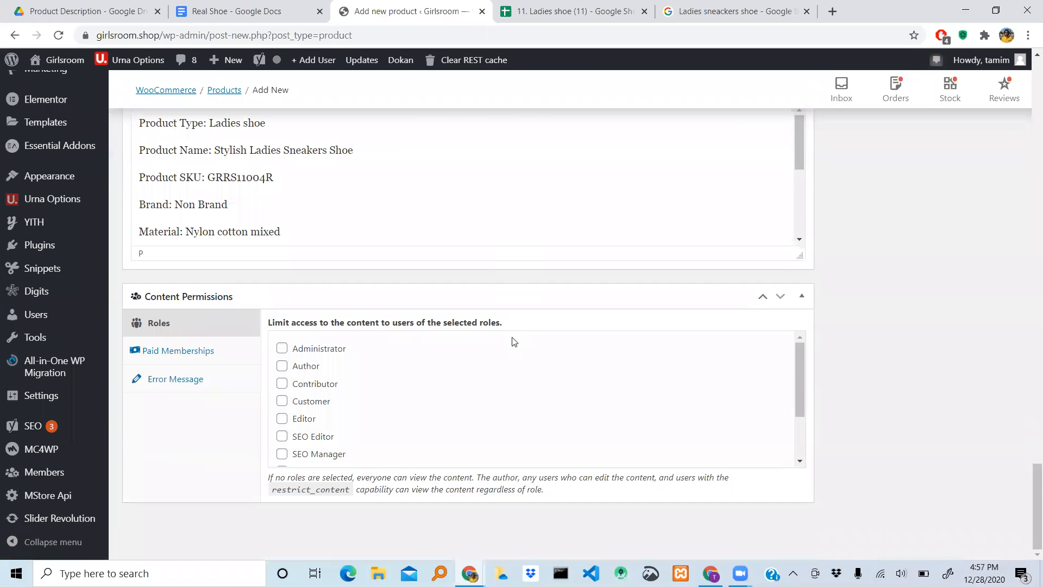
{"action": "type", "text": "5"}
- Review the short description, content permissions, category and tag sections of the product form, and the product types available in the product data
{"action": "scroll", "coordinate": [511, 338], "scroll_direction": "up", "scroll_amount": 10}
{"action": "scroll", "coordinate": [512, 338], "scroll_direction": "down", "scroll_amount": 18}
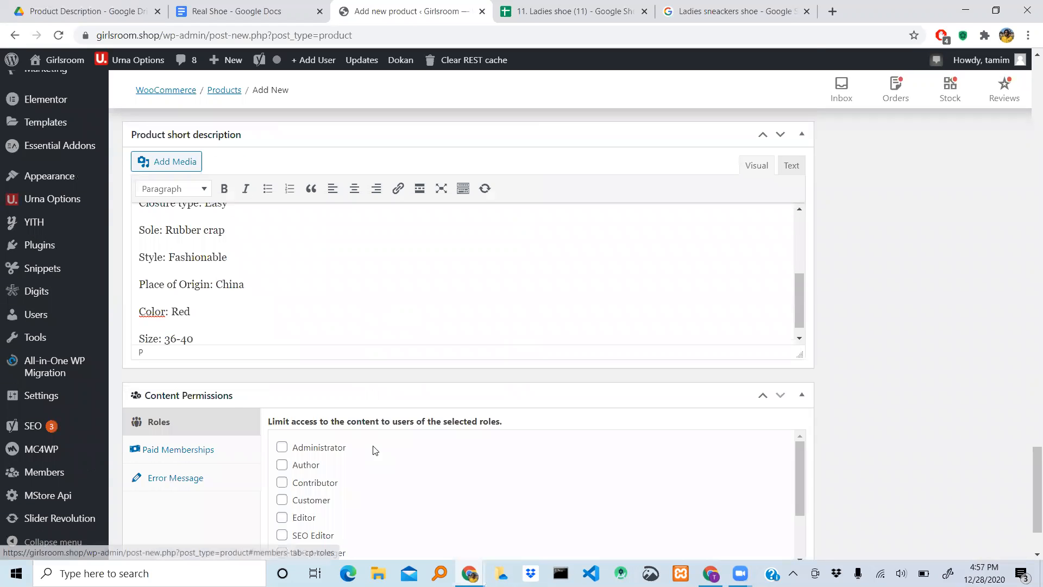
{"action": "scroll", "coordinate": [373, 449], "scroll_direction": "down", "scroll_amount": 2}
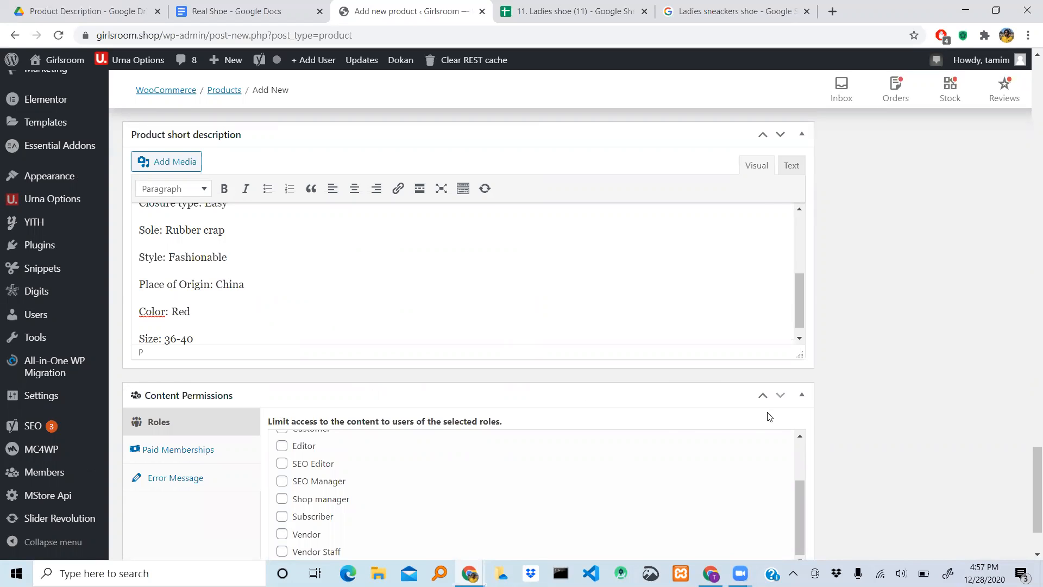
{"action": "scroll", "coordinate": [769, 416], "scroll_direction": "up", "scroll_amount": 1}
{"action": "scroll", "coordinate": [873, 394], "scroll_direction": "down", "scroll_amount": 3}
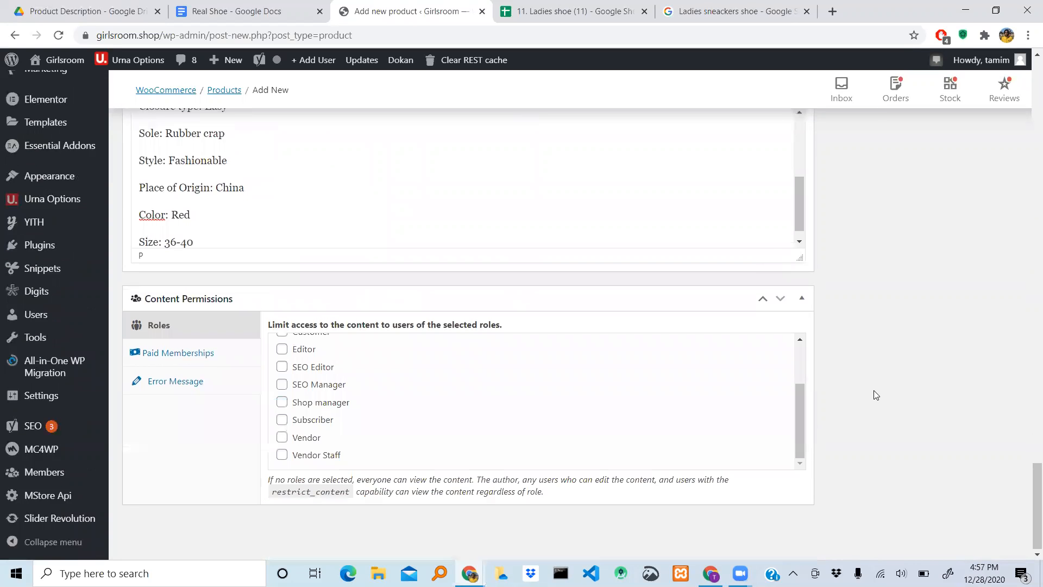
{"action": "scroll", "coordinate": [876, 395], "scroll_direction": "up", "scroll_amount": 6}
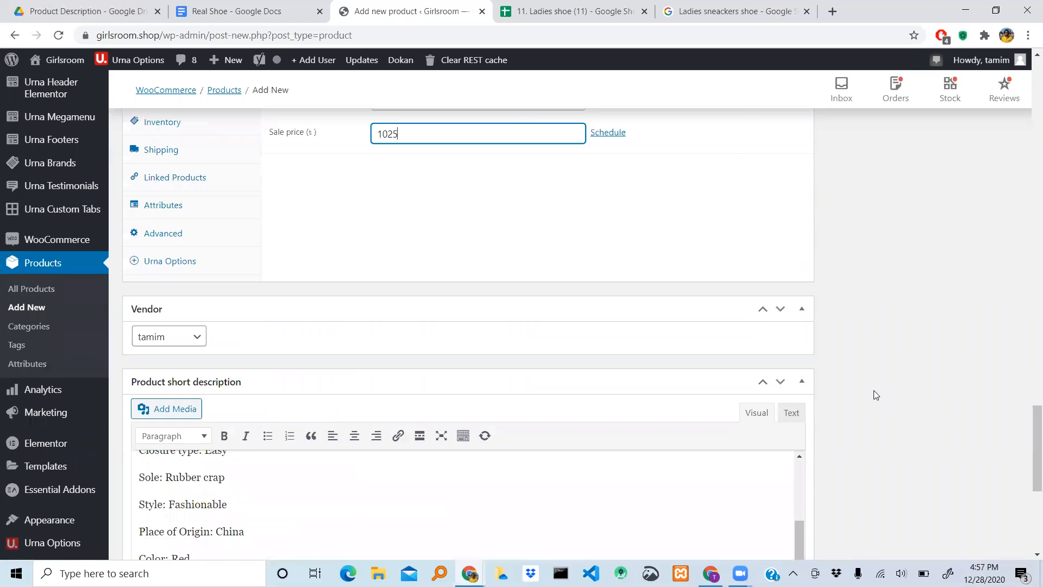
{"action": "scroll", "coordinate": [874, 390], "scroll_direction": "up", "scroll_amount": 10}
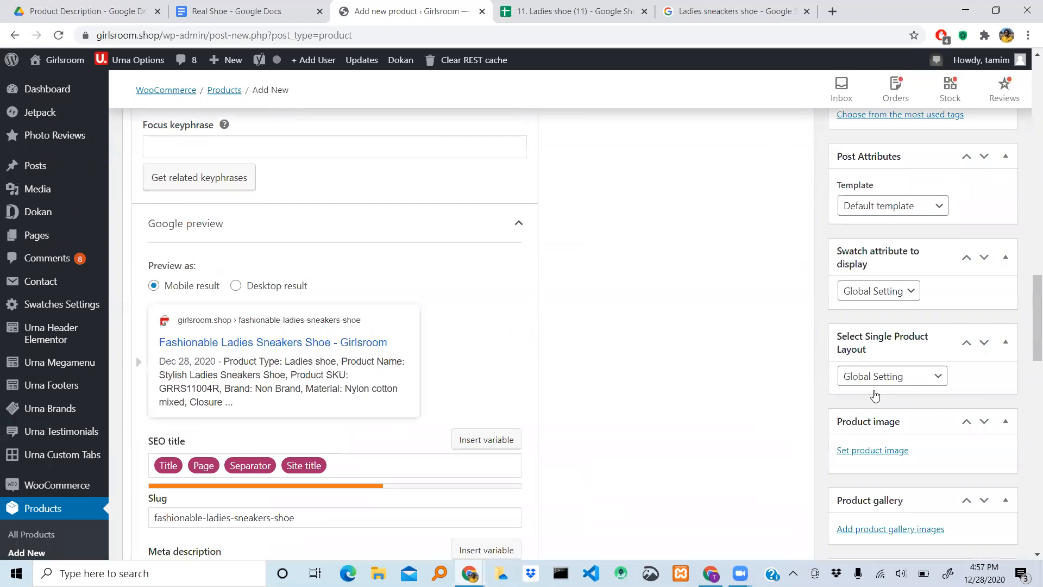
{"action": "scroll", "coordinate": [874, 395], "scroll_direction": "up", "scroll_amount": 5}
{"action": "scroll", "coordinate": [875, 395], "scroll_direction": "up", "scroll_amount": 8}
{"action": "scroll", "coordinate": [875, 394], "scroll_direction": "down", "scroll_amount": 9}
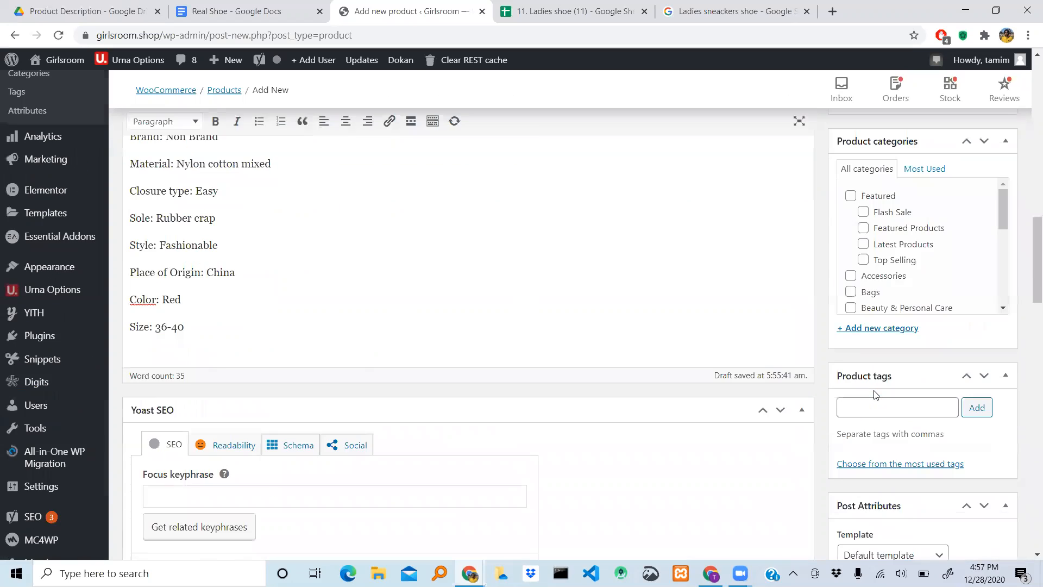
{"action": "scroll", "coordinate": [874, 395], "scroll_direction": "down", "scroll_amount": 12}
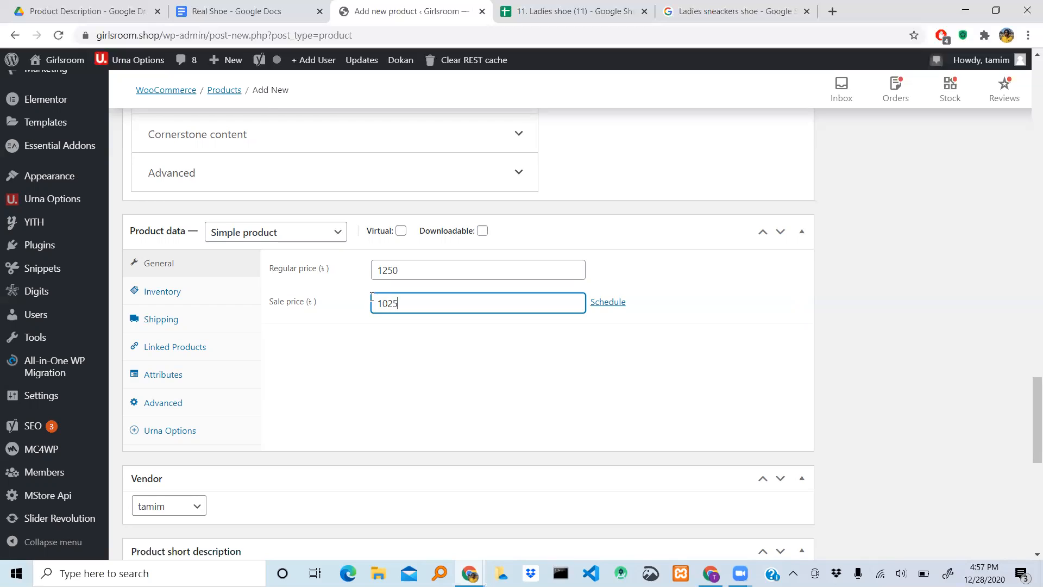
{"action": "left_click", "coordinate": [330, 235]}
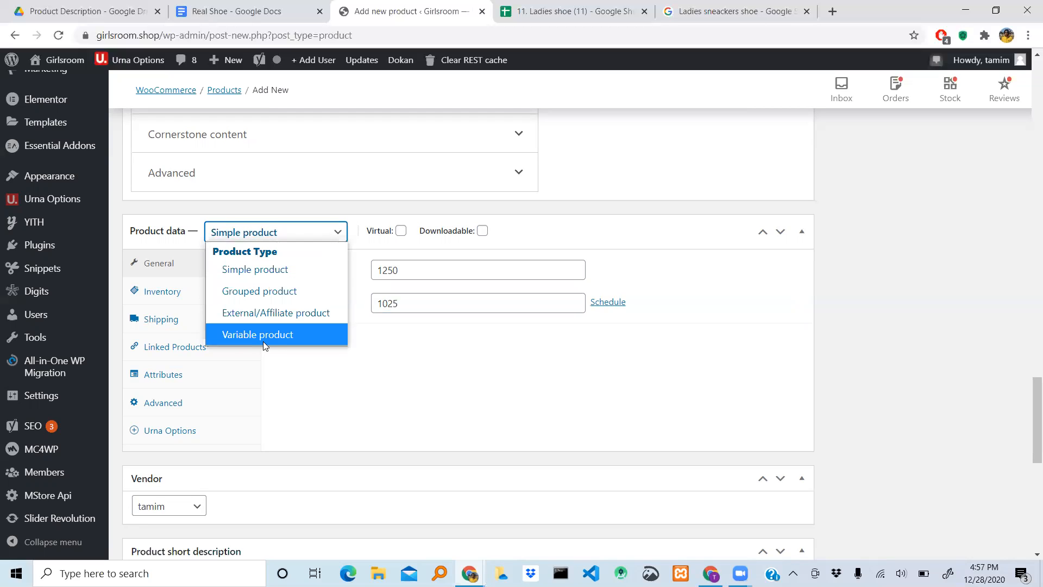
{"action": "left_click", "coordinate": [389, 423]}
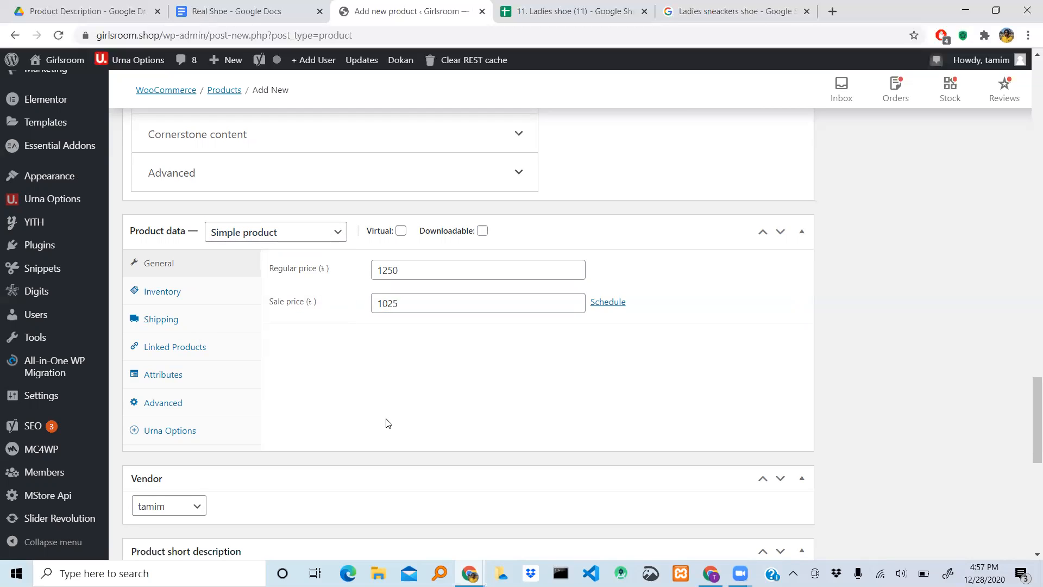
- Assign the product to the Shoes category
{"action": "scroll", "coordinate": [967, 359], "scroll_direction": "up", "scroll_amount": 4}
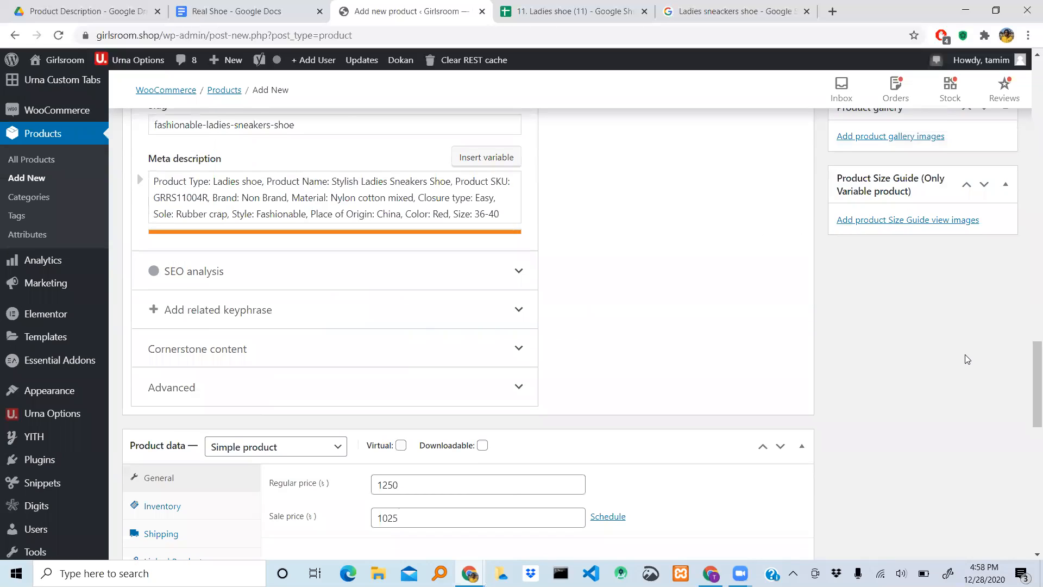
{"action": "scroll", "coordinate": [967, 359], "scroll_direction": "up", "scroll_amount": 3}
{"action": "scroll", "coordinate": [967, 359], "scroll_direction": "up", "scroll_amount": 5}
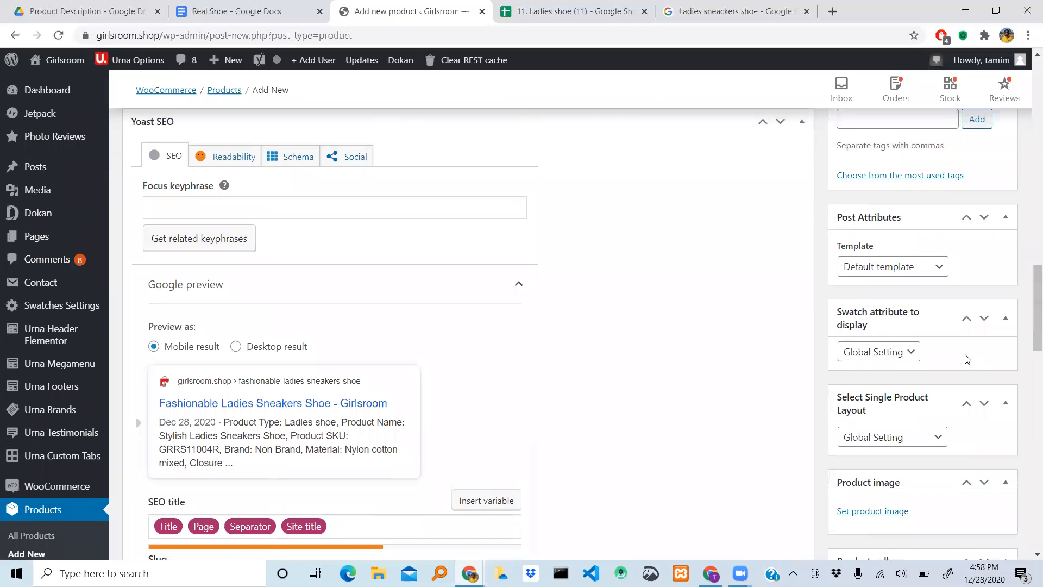
{"action": "scroll", "coordinate": [967, 359], "scroll_direction": "up", "scroll_amount": 5}
{"action": "scroll", "coordinate": [966, 355], "scroll_direction": "up", "scroll_amount": 3}
{"action": "scroll", "coordinate": [966, 356], "scroll_direction": "up", "scroll_amount": 5}
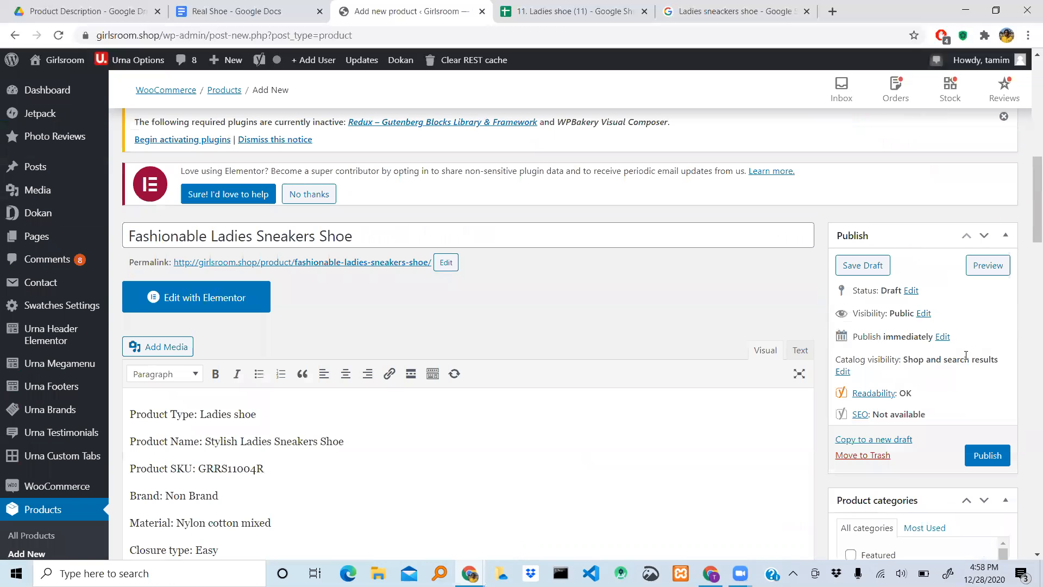
{"action": "scroll", "coordinate": [966, 359], "scroll_direction": "down", "scroll_amount": 2}
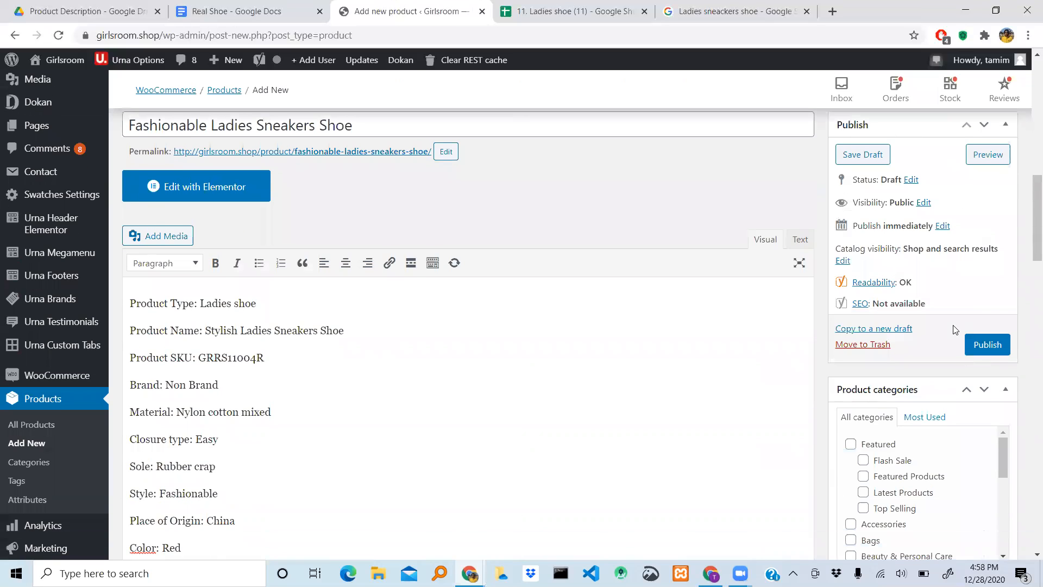
{"action": "scroll", "coordinate": [909, 242], "scroll_direction": "up", "scroll_amount": 1}
{"action": "scroll", "coordinate": [911, 245], "scroll_direction": "down", "scroll_amount": 4}
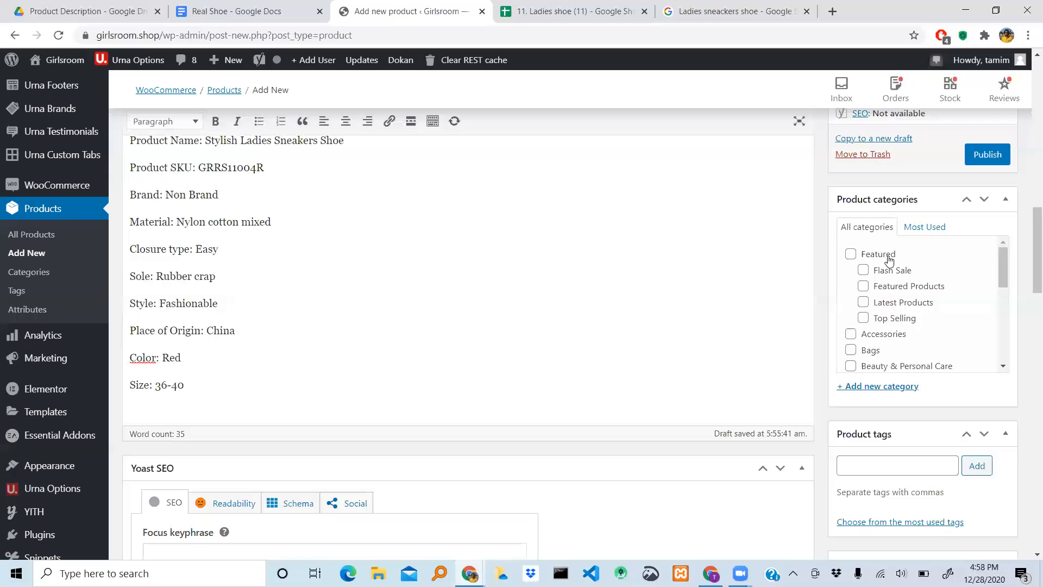
{"action": "scroll", "coordinate": [864, 315], "scroll_direction": "up", "scroll_amount": 1}
{"action": "scroll", "coordinate": [880, 299], "scroll_direction": "down", "scroll_amount": 2}
{"action": "scroll", "coordinate": [900, 277], "scroll_direction": "down", "scroll_amount": 3}
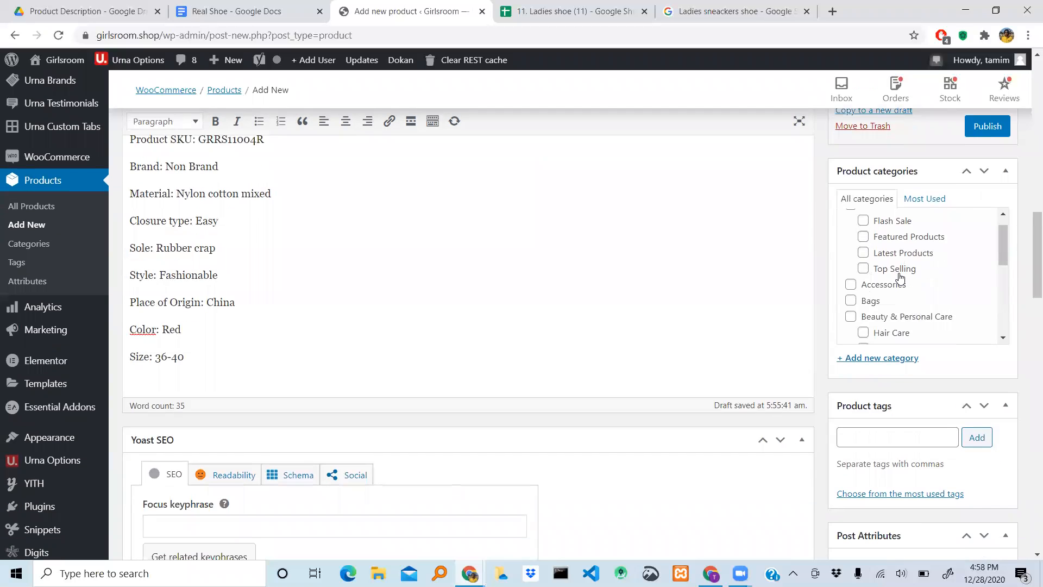
{"action": "scroll", "coordinate": [897, 278], "scroll_direction": "down", "scroll_amount": 3}
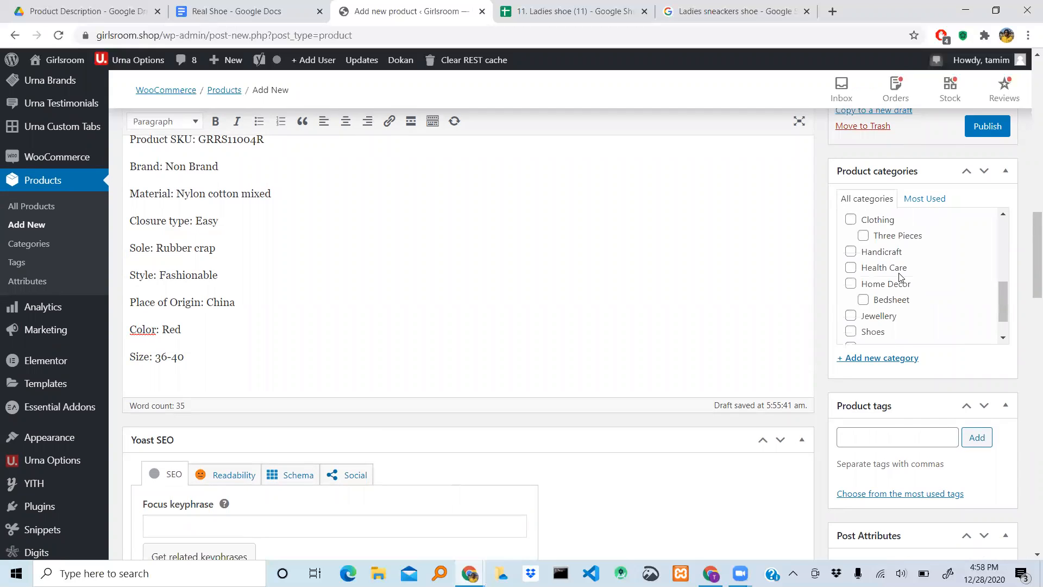
{"action": "scroll", "coordinate": [869, 285], "scroll_direction": "down", "scroll_amount": 1}
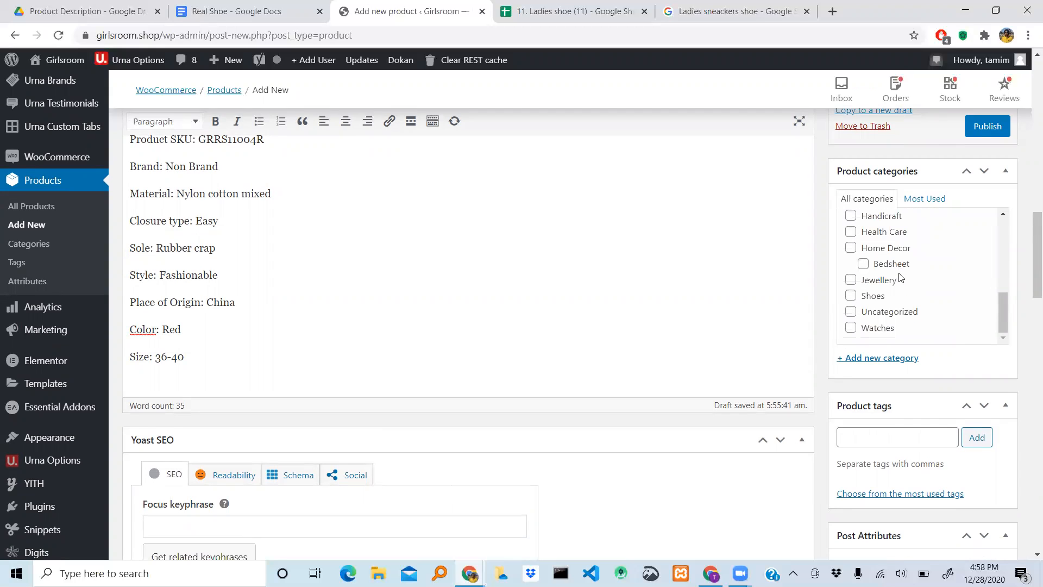
{"action": "left_click", "coordinate": [851, 296]}
- Try the Makeup subcategory together with its parent Beauty & Personal Care, and clear both selections again
{"action": "scroll", "coordinate": [908, 296], "scroll_direction": "up", "scroll_amount": 1}
{"action": "scroll", "coordinate": [908, 296], "scroll_direction": "down", "scroll_amount": 1}
{"action": "scroll", "coordinate": [907, 296], "scroll_direction": "up", "scroll_amount": 4}
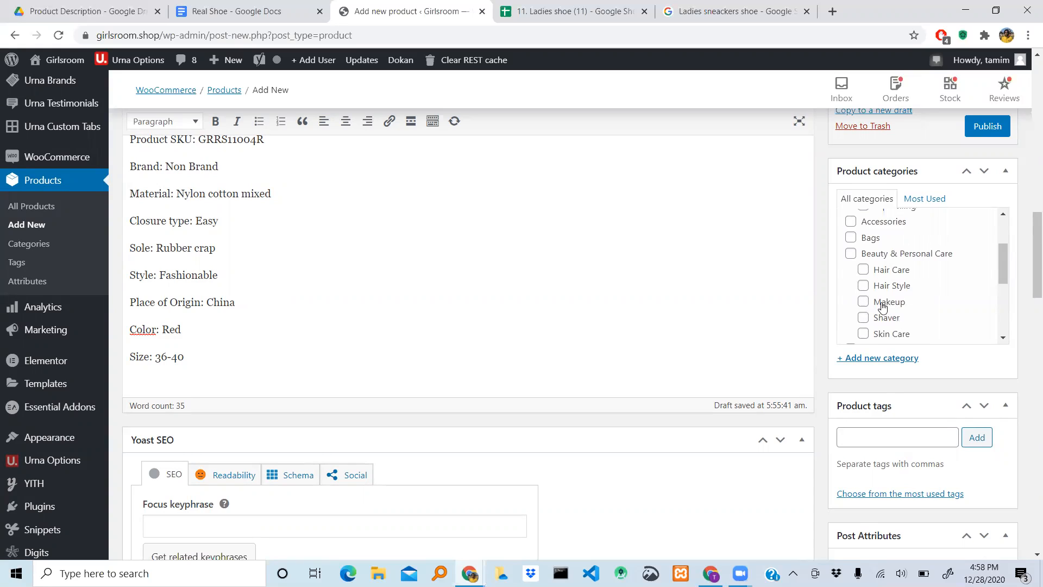
{"action": "left_click", "coordinate": [866, 303]}
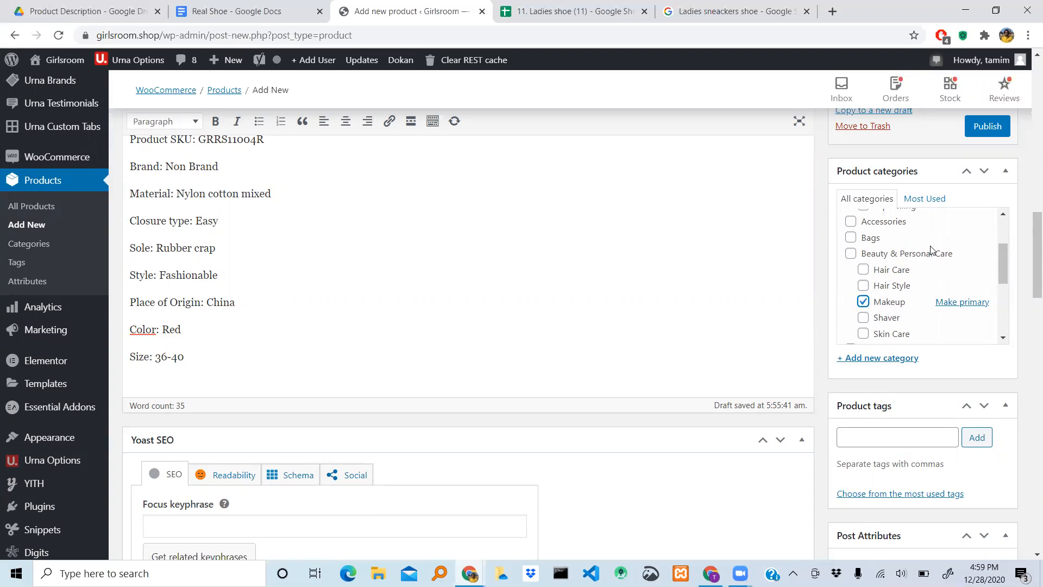
{"action": "left_click", "coordinate": [853, 254]}
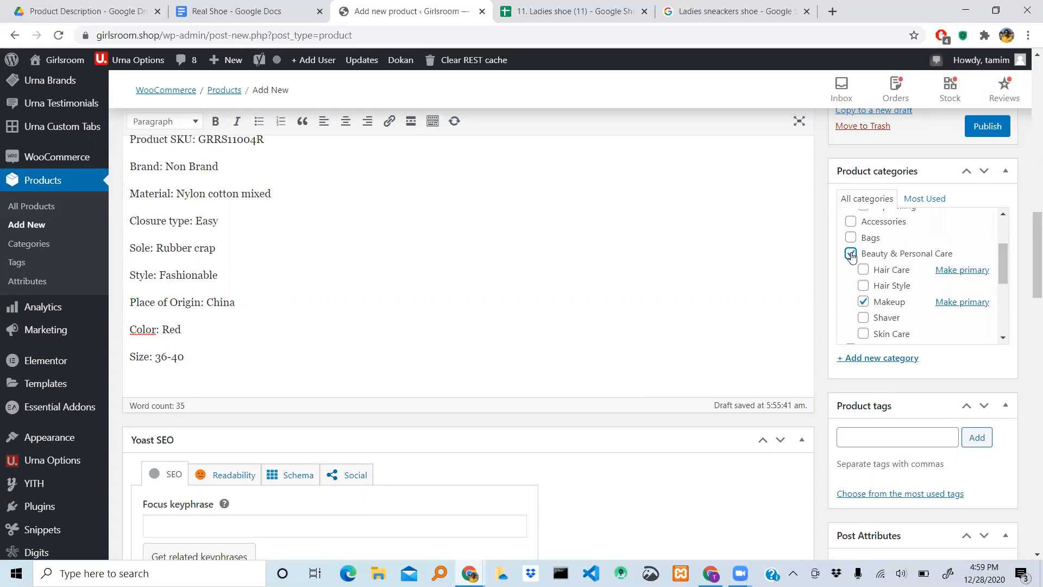
{"action": "left_click", "coordinate": [864, 302]}
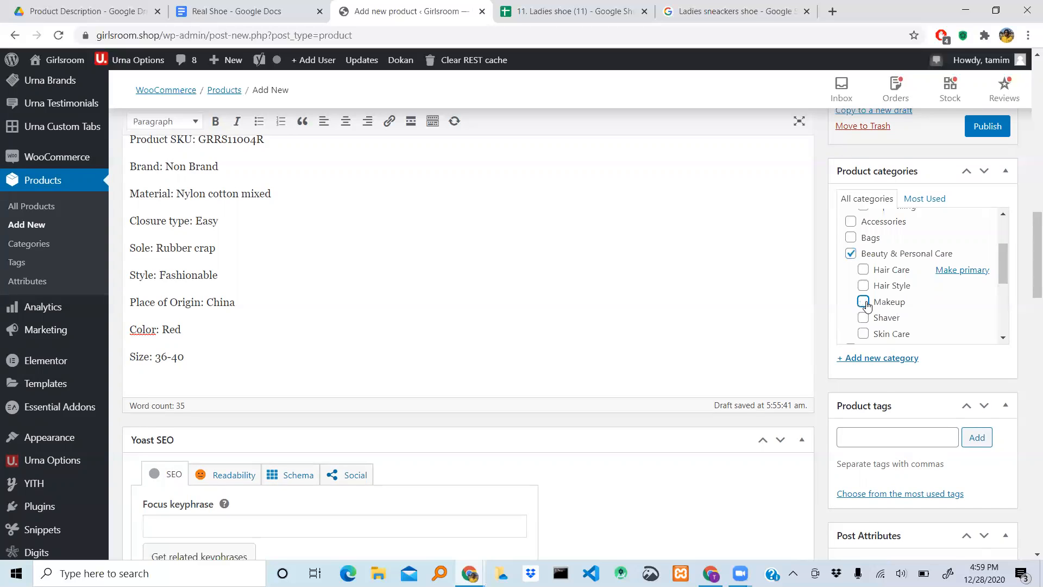
{"action": "left_click", "coordinate": [850, 256]}
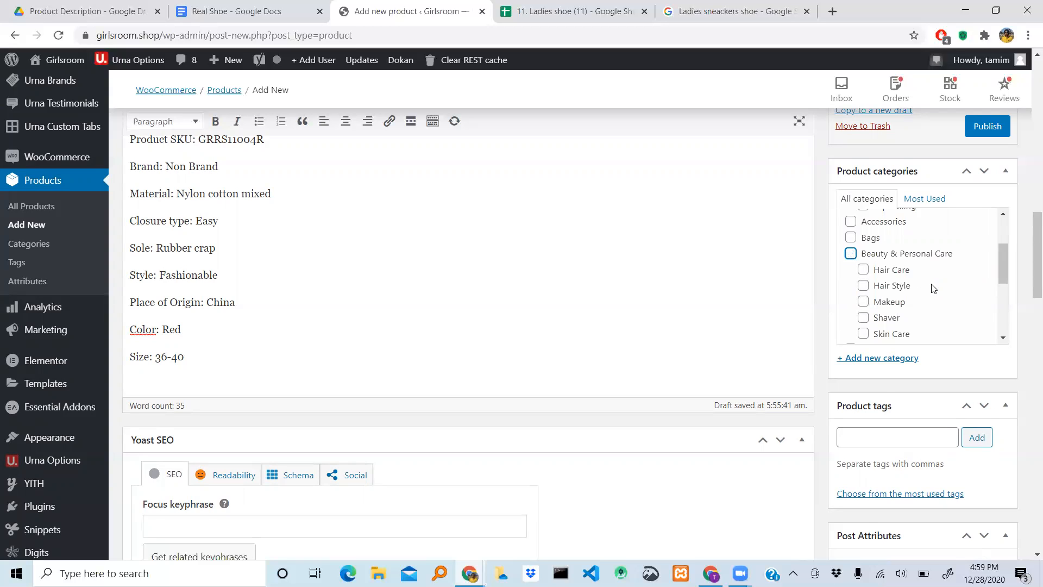
{"action": "scroll", "coordinate": [933, 286], "scroll_direction": "down", "scroll_amount": 3}
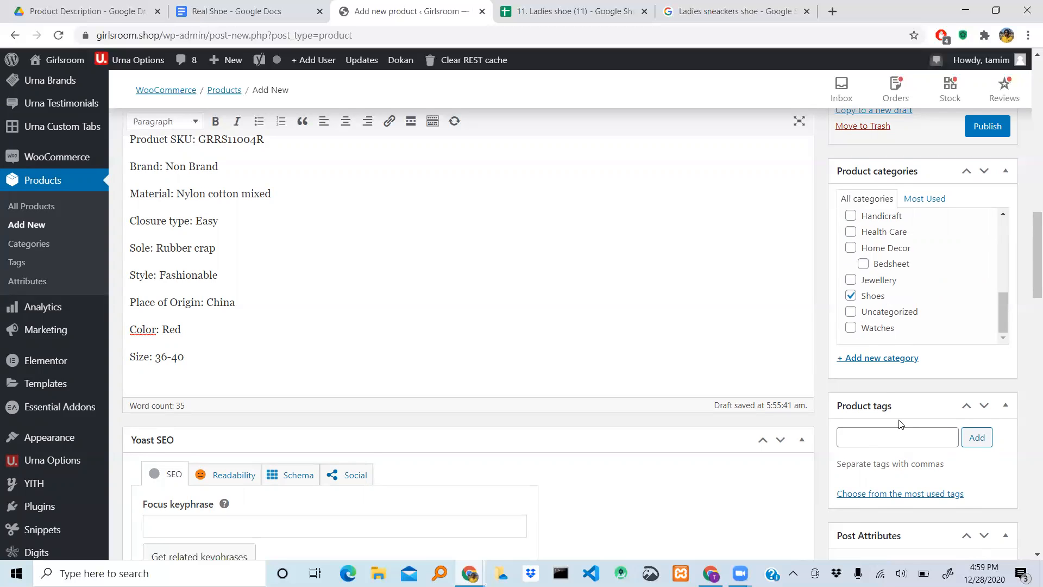
- Switch to the Ladies shoe spreadsheet and open the comment on the Product No header that lists the product tags
{"action": "scroll", "coordinate": [901, 423], "scroll_direction": "down", "scroll_amount": 2}
{"action": "scroll", "coordinate": [901, 423], "scroll_direction": "down", "scroll_amount": 1}
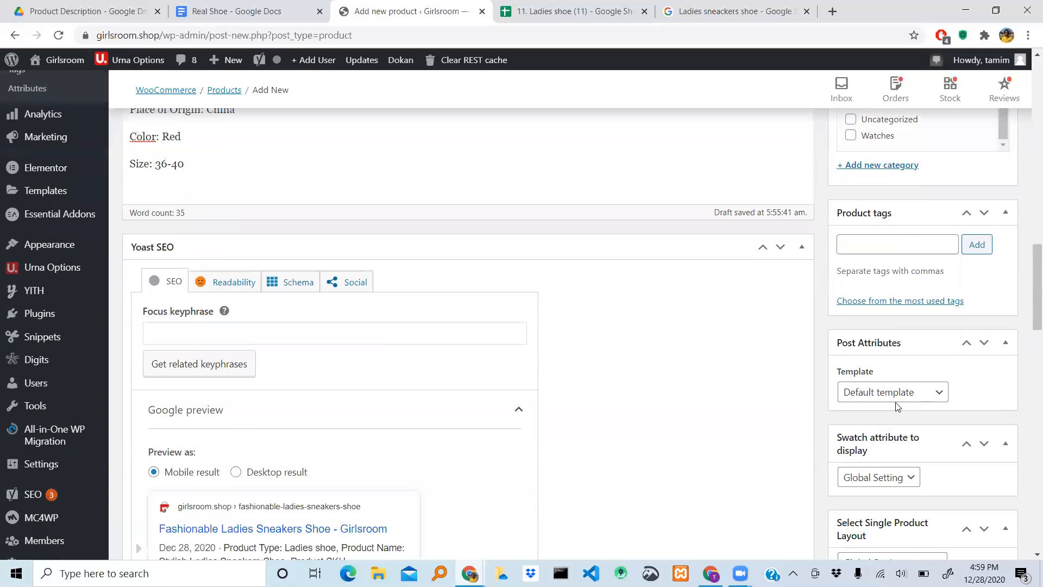
{"action": "left_click", "coordinate": [858, 243]}
{"action": "left_click", "coordinate": [570, 11]}
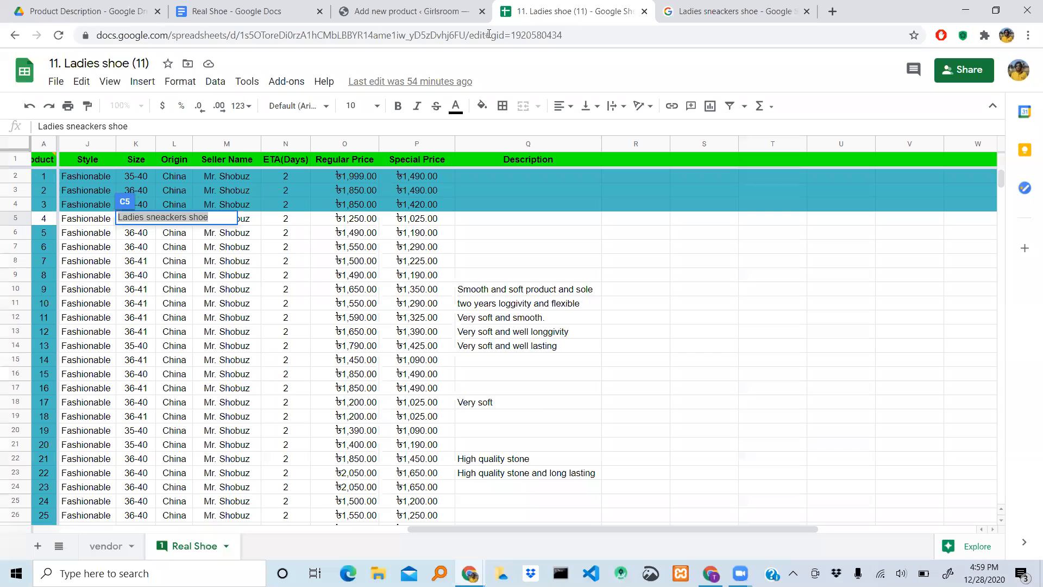
{"action": "scroll", "coordinate": [291, 270], "scroll_direction": "left", "scroll_amount": 2}
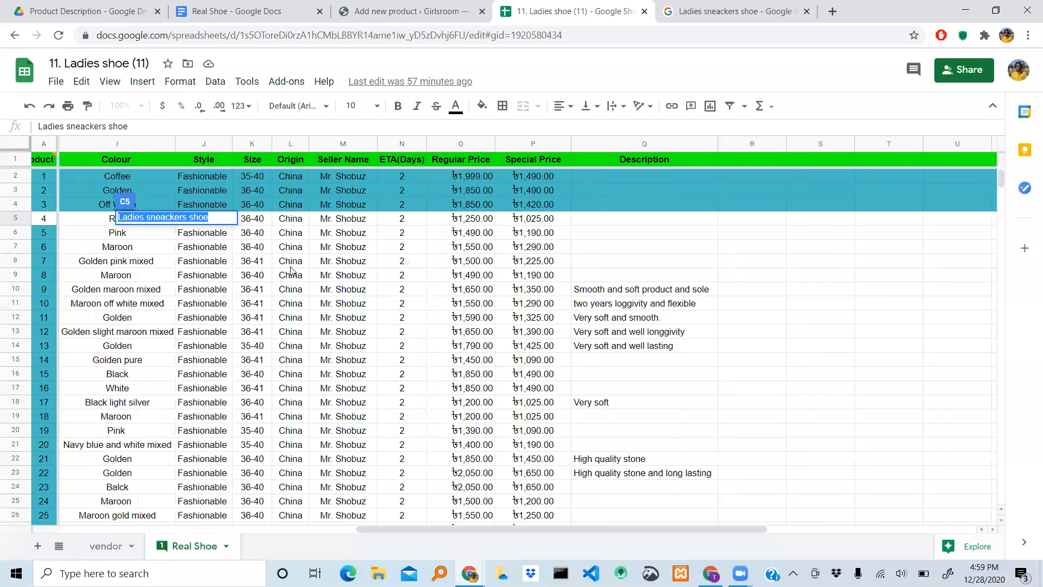
{"action": "scroll", "coordinate": [292, 270], "scroll_direction": "left", "scroll_amount": 5}
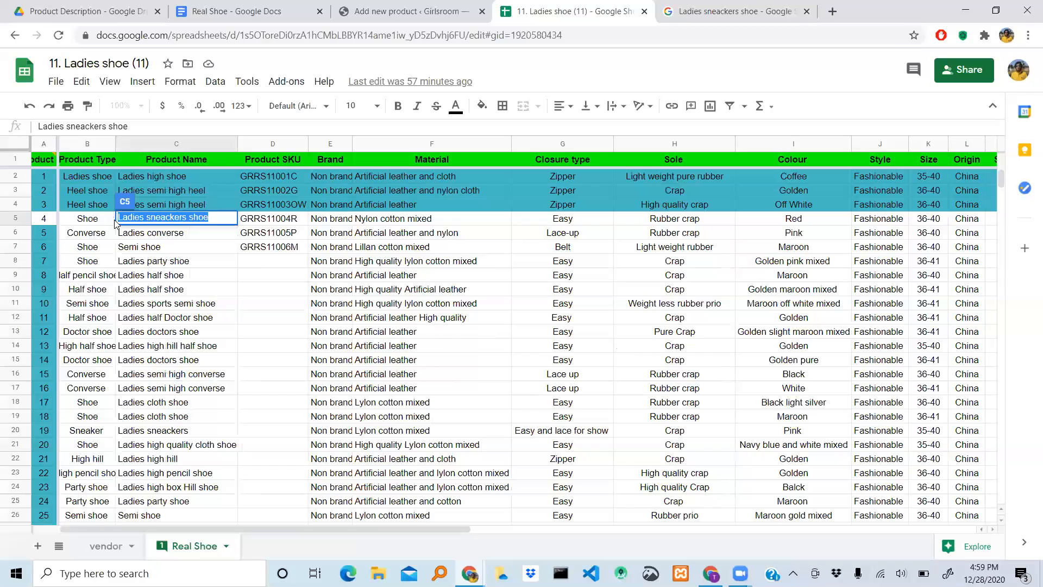
{"action": "left_click", "coordinate": [44, 180]}
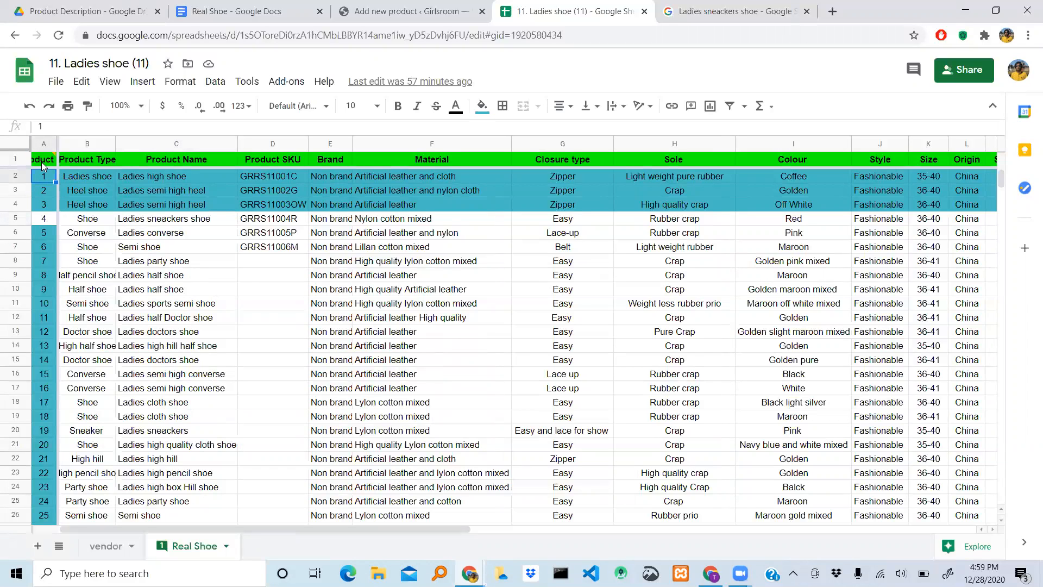
{"action": "left_click", "coordinate": [44, 165]}
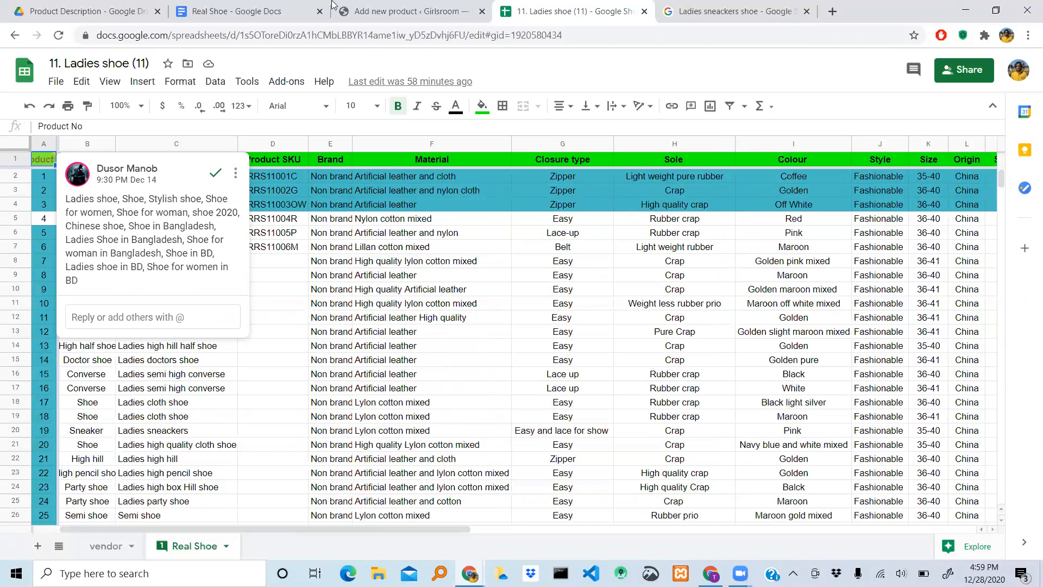
- Return to the new product form and enter the suggested tag Chinese shoe in the product tags
{"action": "left_click", "coordinate": [395, 13]}
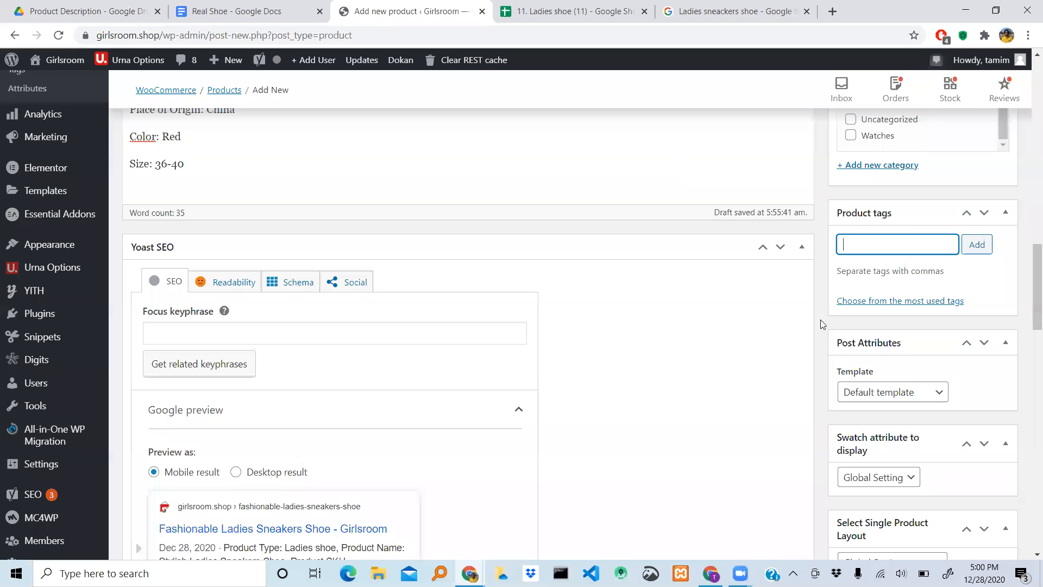
{"action": "left_click", "coordinate": [904, 251]}
{"action": "type", "text": "shoe"}
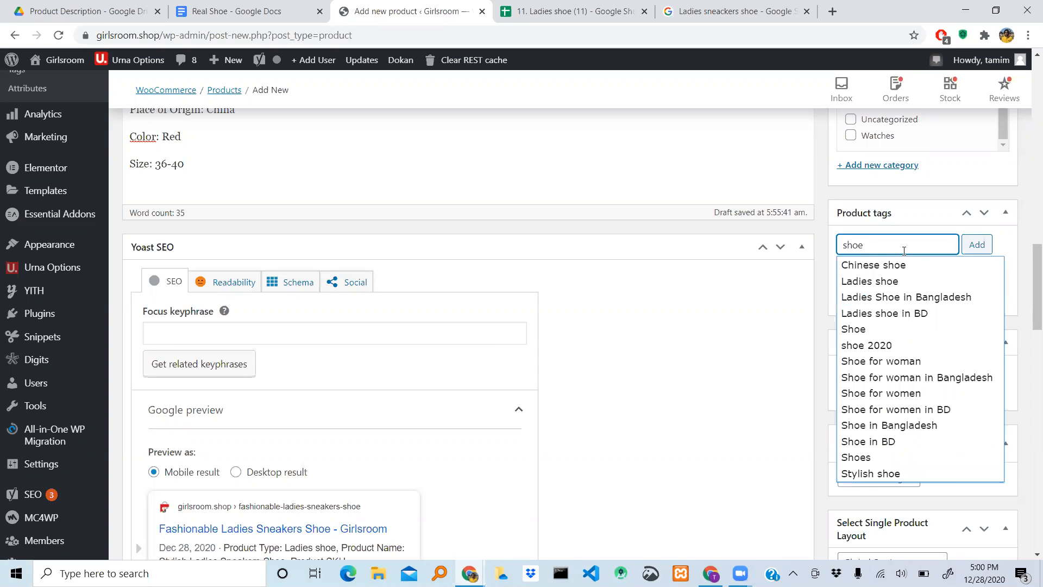
{"action": "scroll", "coordinate": [889, 319], "scroll_direction": "down", "scroll_amount": 2}
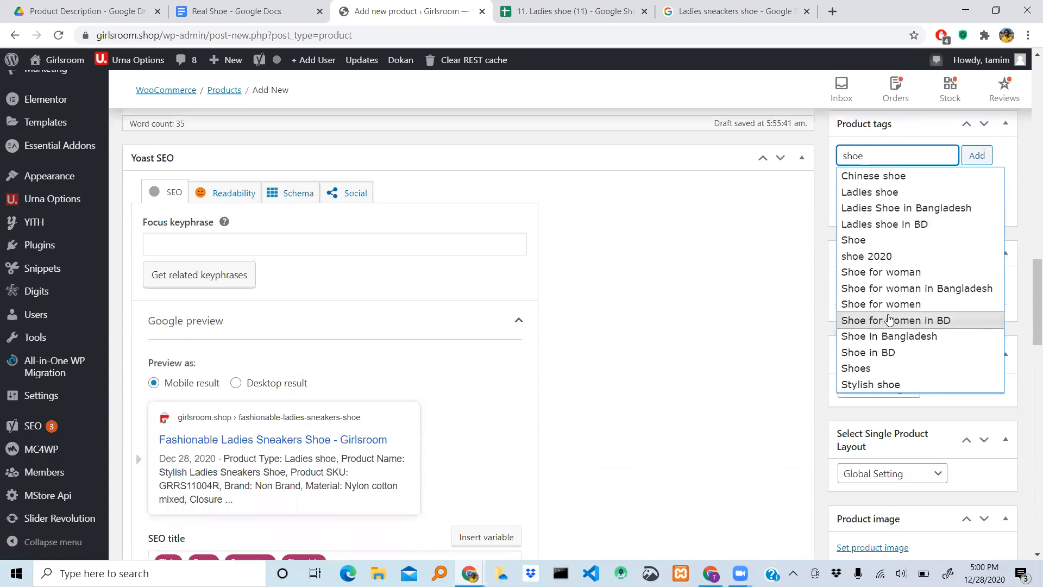
{"action": "scroll", "coordinate": [889, 319], "scroll_direction": "up", "scroll_amount": 1}
{"action": "scroll", "coordinate": [888, 319], "scroll_direction": "down", "scroll_amount": 1}
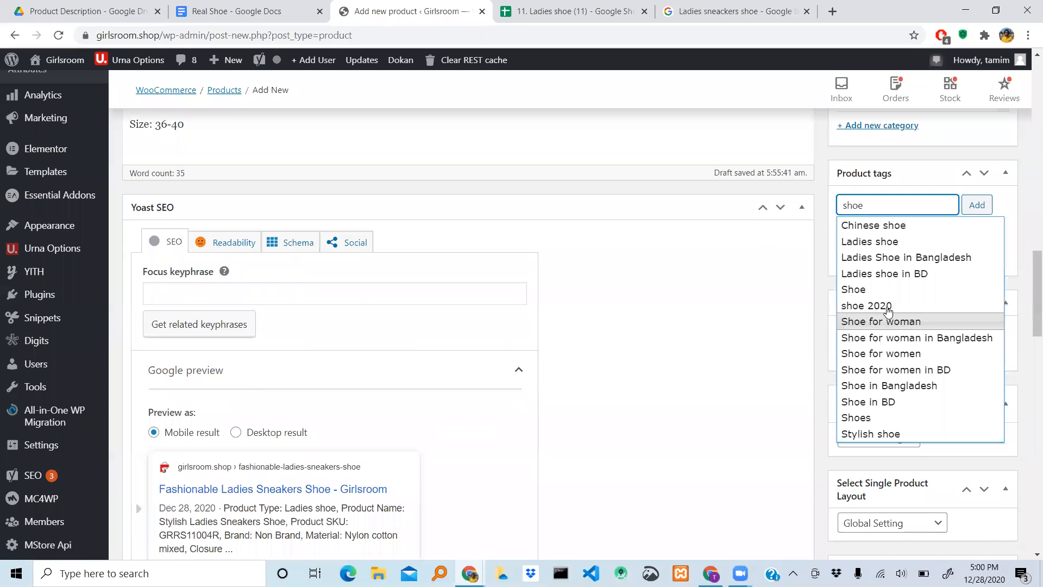
{"action": "left_click", "coordinate": [869, 226]}
- Append the suggested tags Ladies shoe and Shoe to the product tags entry
{"action": "type", "text": "sho"}
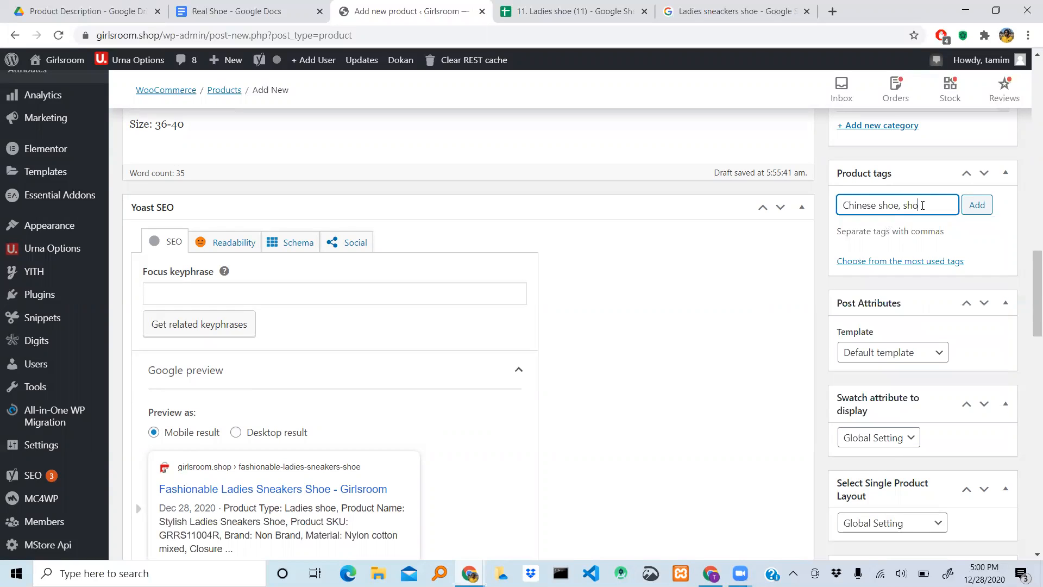
{"action": "type", "text": "e"}
{"action": "left_click", "coordinate": [866, 245]}
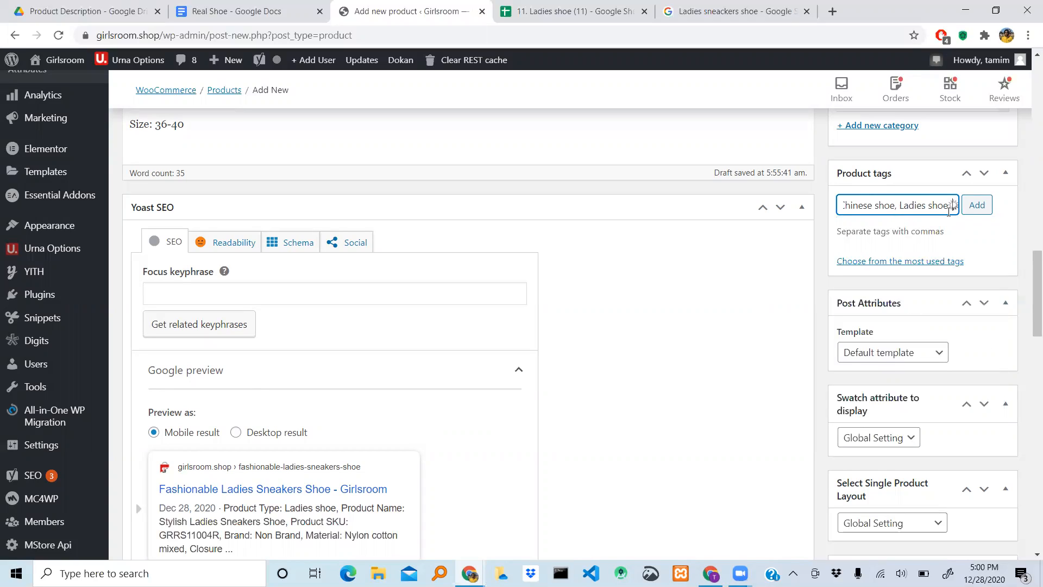
{"action": "type", "text": "shoe"}
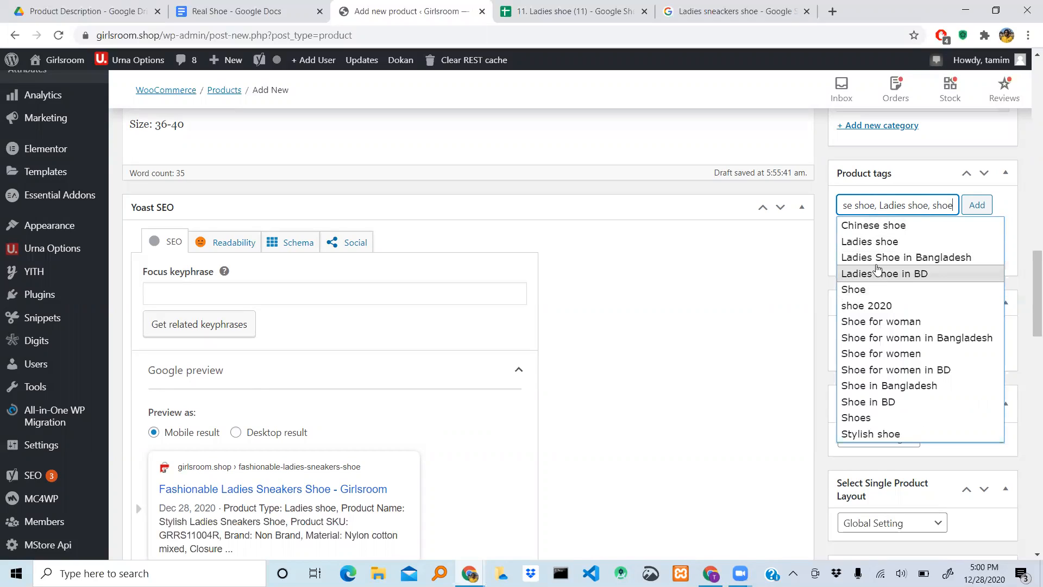
{"action": "left_click", "coordinate": [873, 289]}
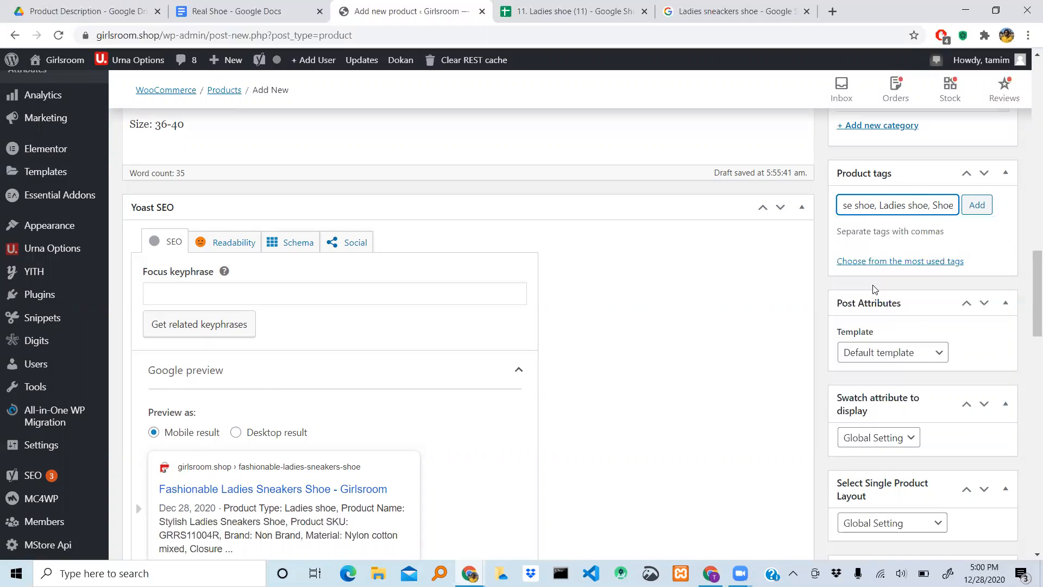
- Clear the whole product tags entry
{"action": "left_click", "coordinate": [919, 205]}
{"action": "key", "text": "Right"}
{"action": "key", "text": "Right"}
{"action": "type", "text": ","}
{"action": "key", "text": "BackSpace"}
{"action": "key", "text": "BackSpace"}
{"action": "key", "text": "BackSpace"}
{"action": "key", "text": "BackSpace"}
{"action": "key", "text": "BackSpace"}
{"action": "key", "text": "BackSpace"}
{"action": "key", "text": "BackSpace"}
{"action": "key", "text": "BackSpace"}
{"action": "key", "text": "BackSpace"}
{"action": "key", "text": "BackSpace"}
{"action": "key", "text": "BackSpace"}
{"action": "key", "text": "BackSpace"}
{"action": "key", "text": "BackSpace"}
{"action": "key", "text": "BackSpace"}
{"action": "key", "text": "BackSpace"}
{"action": "key", "text": "BackSpace"}
{"action": "key", "text": "BackSpace"}
{"action": "key", "text": "BackSpace"}
{"action": "key", "text": "BackSpace"}
{"action": "key", "text": "BackSpace"}
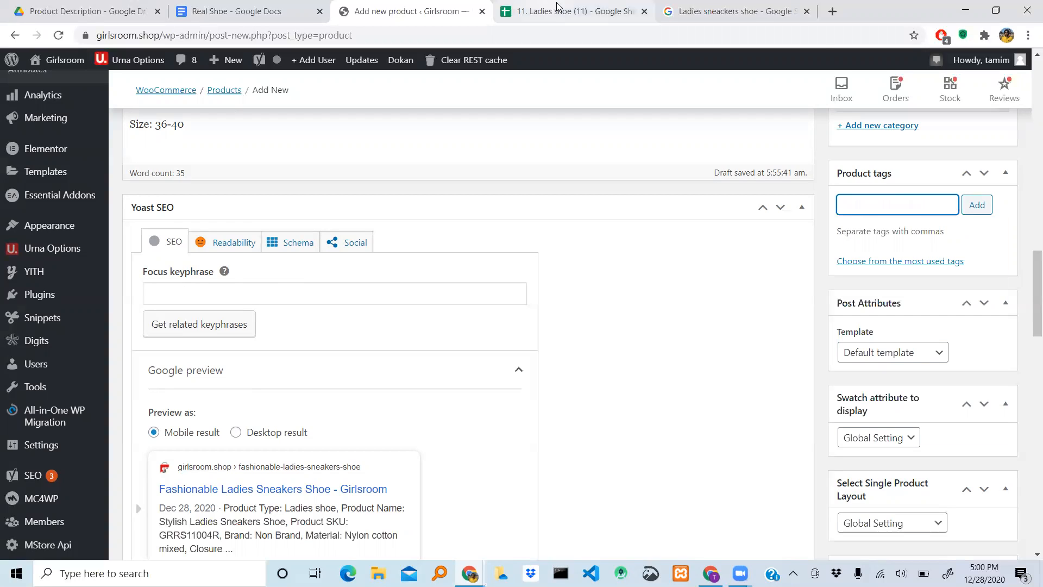
- Copy the full tag list from the spreadsheet's Product No comment into the product tags entry of the new product
{"action": "left_click", "coordinate": [592, 11]}
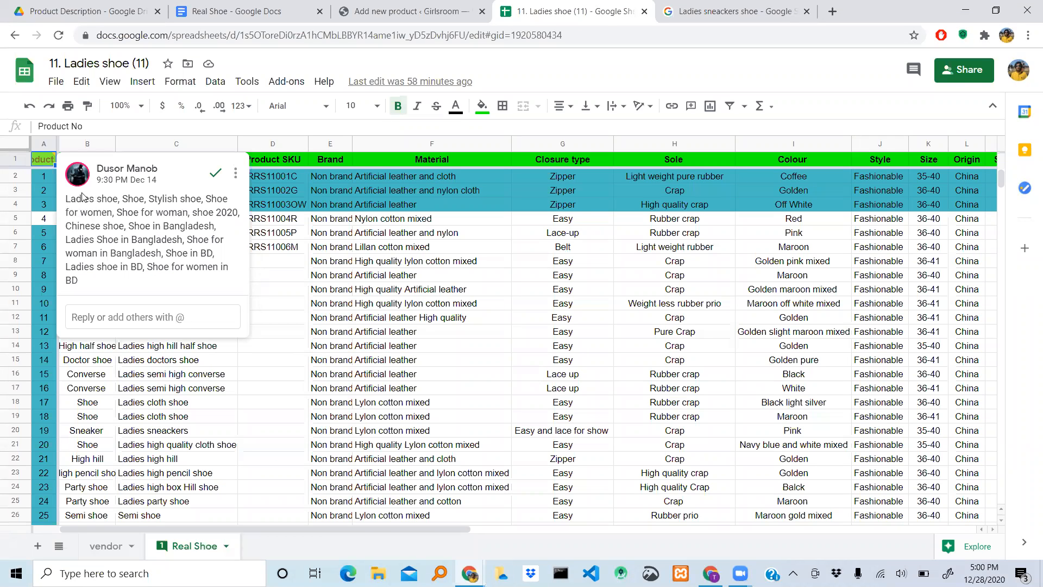
{"action": "left_click_drag", "start_coordinate": [70, 202], "coordinate": [158, 279]}
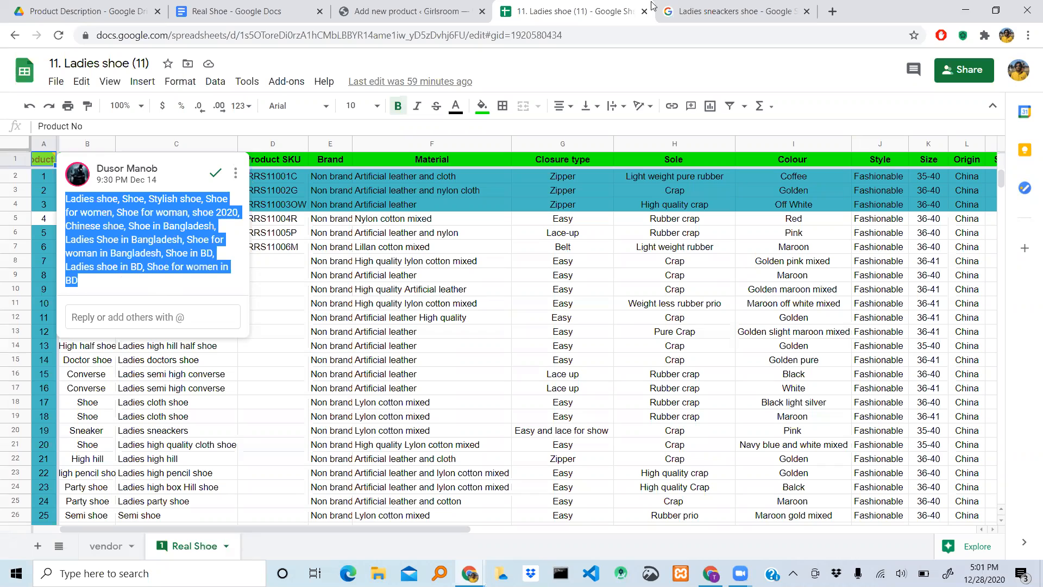
{"action": "left_click", "coordinate": [713, 10]}
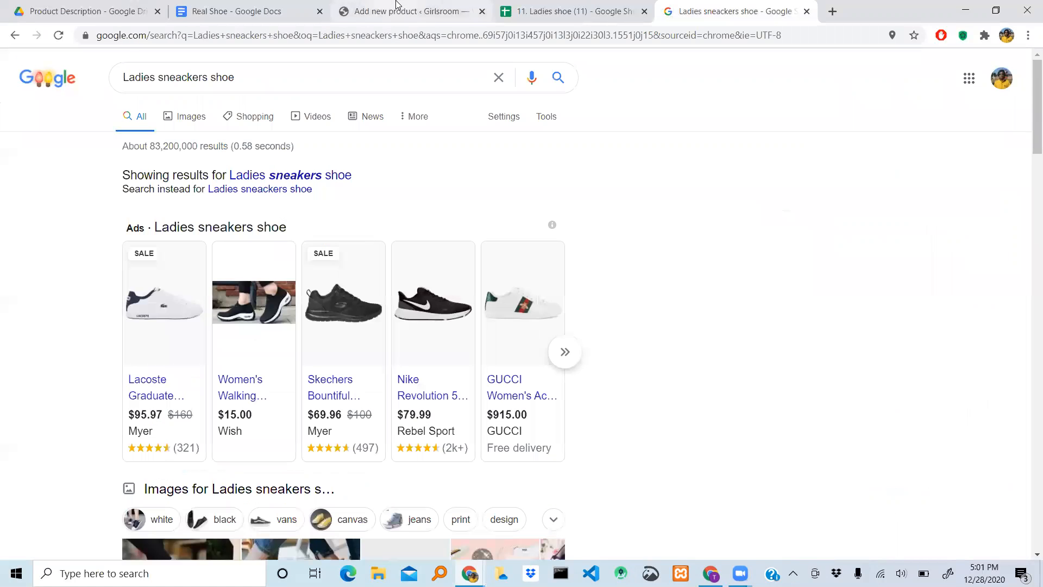
{"action": "left_click", "coordinate": [398, 8]}
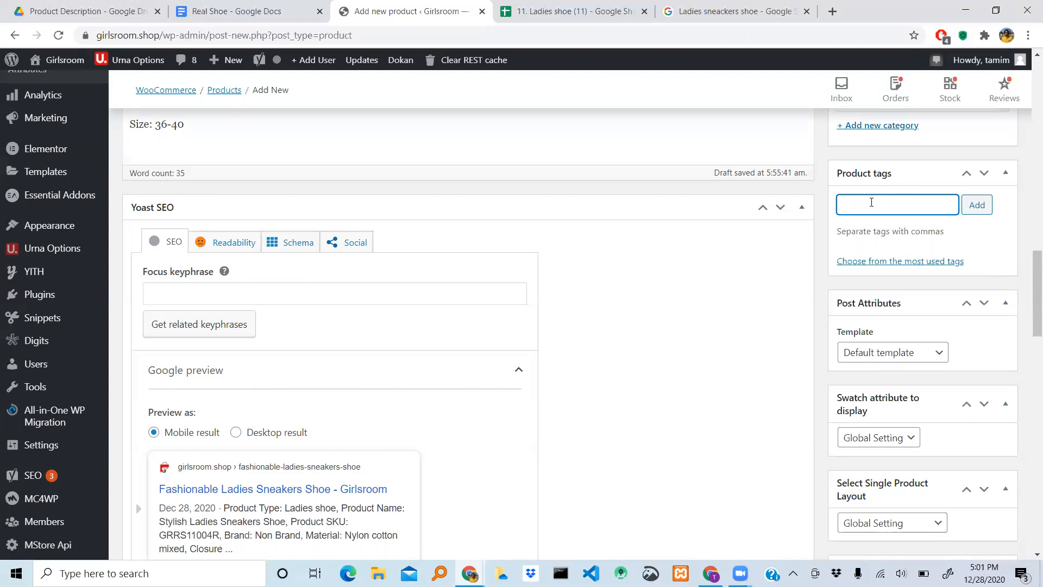
{"action": "key", "text": "ctrl+v"}
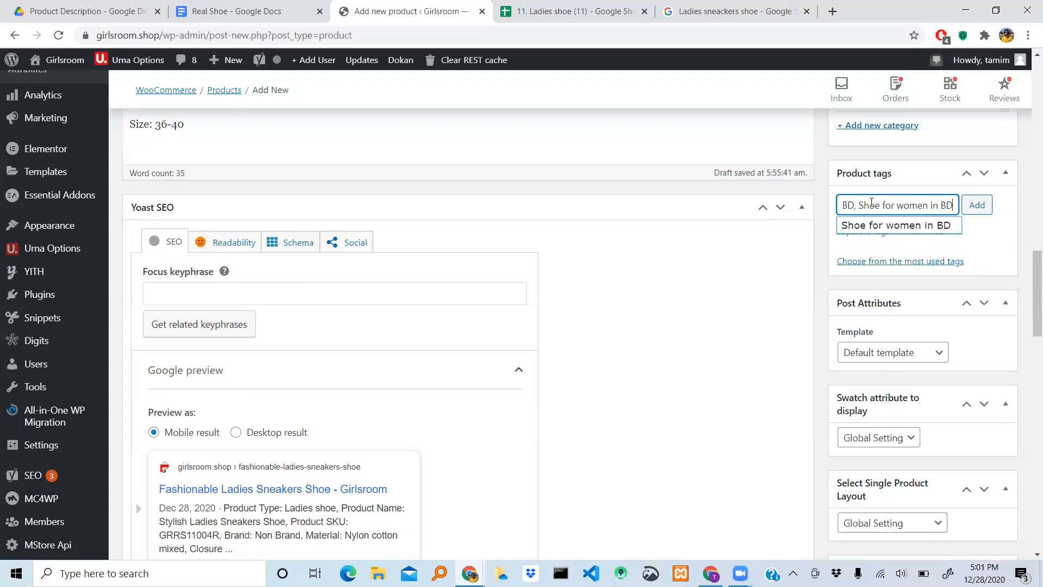
{"action": "left_click", "coordinate": [1009, 255]}
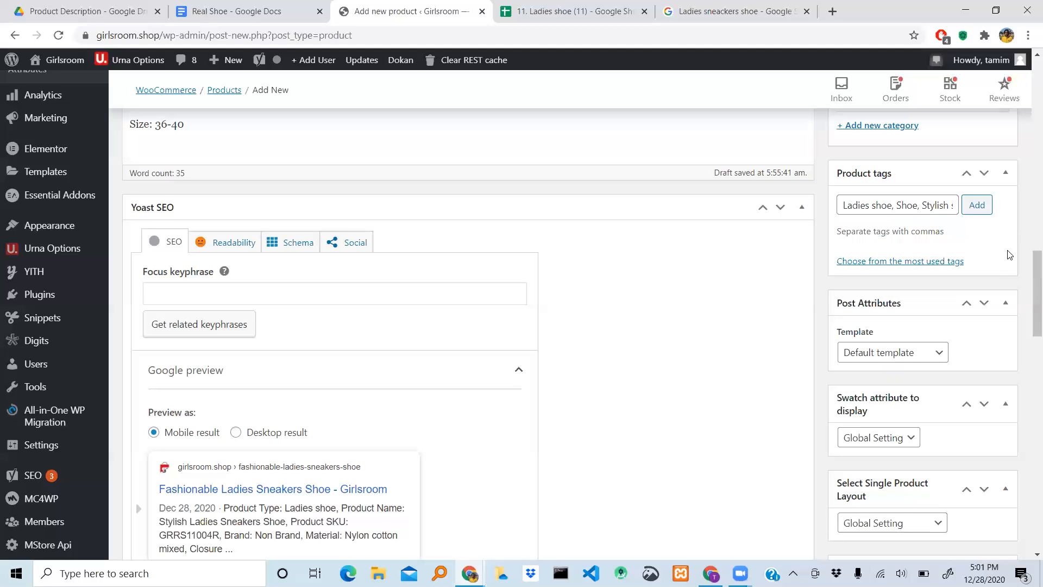
- Read through the pasted comma-separated tag list in the product tags entry
{"action": "left_click", "coordinate": [895, 206]}
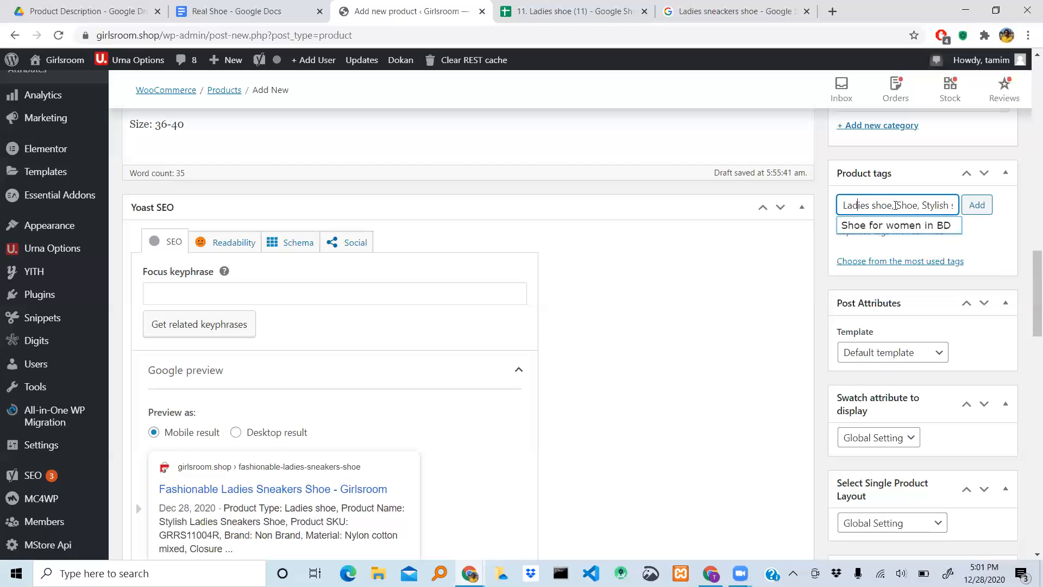
{"action": "key", "text": "Right"}
{"action": "key", "text": "Right"}
{"action": "key", "text": "Right"}
{"action": "key", "text": "Right"}
{"action": "key", "text": "Right"}
{"action": "key", "text": "Right"}
{"action": "key", "text": "Right"}
{"action": "key", "text": "Right"}
{"action": "key", "text": "Right"}
{"action": "key", "text": "Right"}
{"action": "key", "text": "Right"}
{"action": "key", "text": "Right"}
{"action": "key", "text": "Right"}
{"action": "key", "text": "Right"}
{"action": "key", "text": "Right"}
{"action": "key", "text": "Right"}
{"action": "key", "text": "Right"}
{"action": "key", "text": "Right"}
{"action": "key", "text": "Right"}
{"action": "key", "text": "Right"}
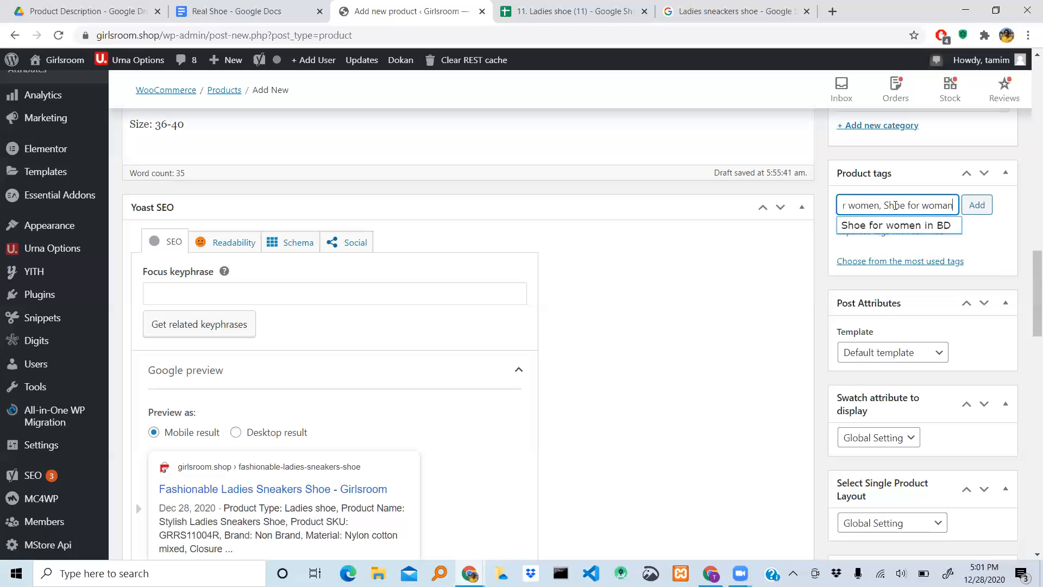
{"action": "key", "text": "Right"}
{"action": "key", "text": "Right"}
{"action": "key", "text": "Right"}
{"action": "key", "text": "Right"}
{"action": "key", "text": "Right"}
{"action": "key", "text": "Right"}
{"action": "key", "text": "Right"}
{"action": "key", "text": "Right"}
{"action": "key", "text": "Right"}
{"action": "key", "text": "Right"}
{"action": "key", "text": "Right"}
{"action": "key", "text": "Right"}
{"action": "key", "text": "Right"}
{"action": "key", "text": "Right"}
{"action": "key", "text": "Right"}
{"action": "key", "text": "Right"}
{"action": "key", "text": "Right"}
{"action": "key", "text": "Right"}
{"action": "key", "text": "Right"}
{"action": "key", "text": "Right"}
{"action": "key", "text": "Right"}
{"action": "key", "text": "Right"}
{"action": "key", "text": "Right"}
{"action": "key", "text": "Right"}
{"action": "key", "text": "Right"}
{"action": "key", "text": "Right"}
{"action": "key", "text": "Right"}
{"action": "key", "text": "Right"}
{"action": "key", "text": "Right"}
{"action": "key", "text": "Right"}
{"action": "key", "text": "Right"}
{"action": "key", "text": "Right"}
{"action": "key", "text": "Right"}
{"action": "key", "text": "Right"}
{"action": "key", "text": "Right"}
{"action": "key", "text": "Right"}
{"action": "key", "text": "Right"}
{"action": "key", "text": "Right"}
{"action": "key", "text": "Right"}
{"action": "key", "text": "Right"}
{"action": "left_click", "coordinate": [986, 243]}
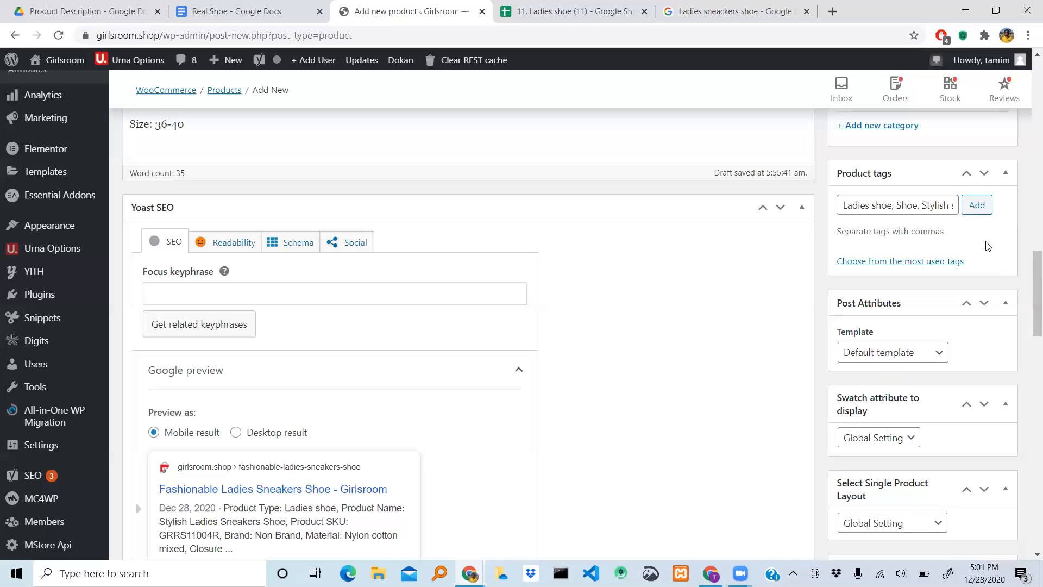
- Add the pasted tags to the product and compare them with the tag list in the spreadsheet comment
{"action": "left_click", "coordinate": [979, 204]}
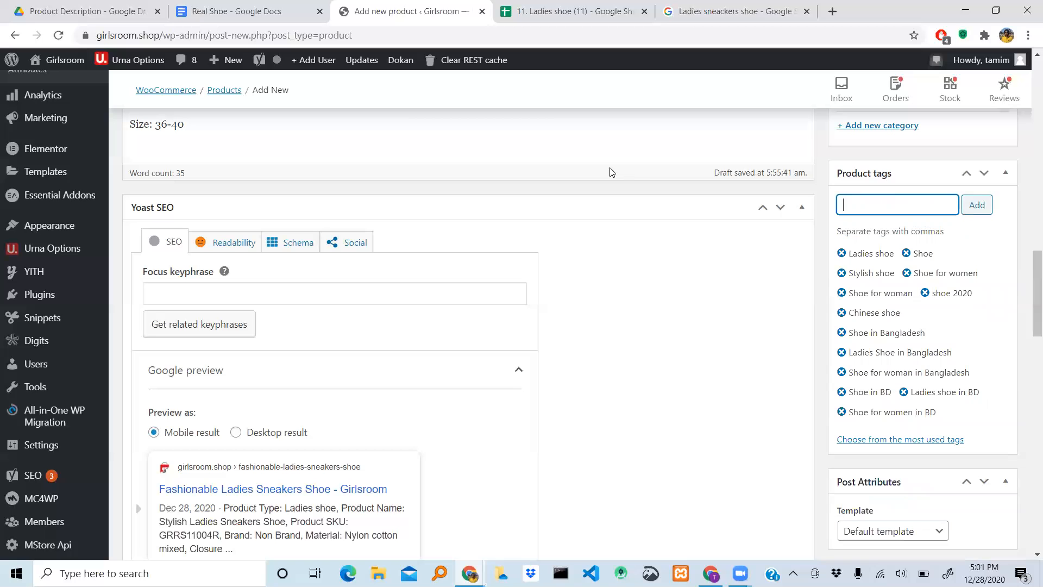
{"action": "left_click", "coordinate": [580, 10]}
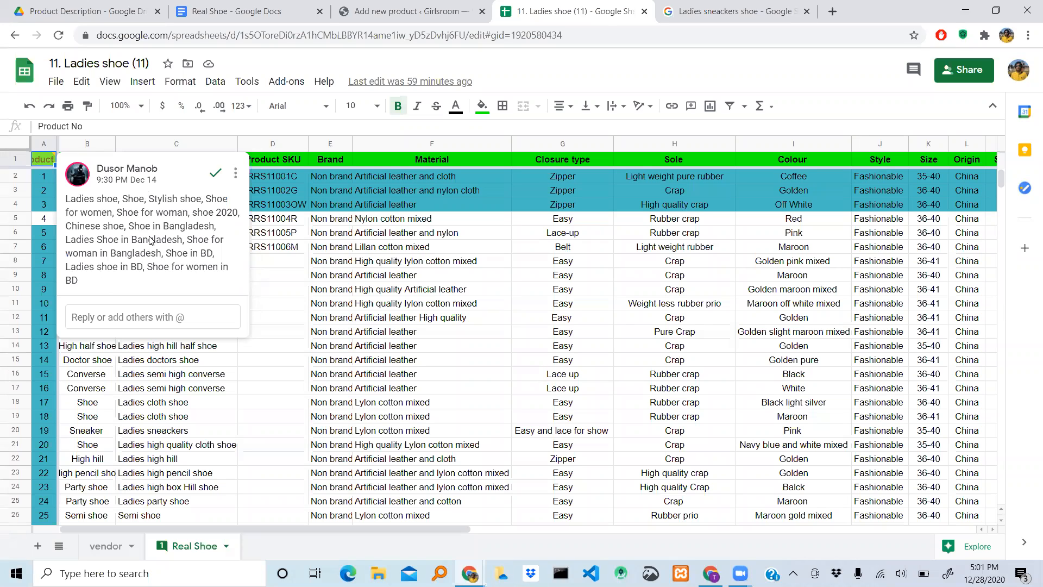
{"action": "left_click", "coordinate": [417, 11]}
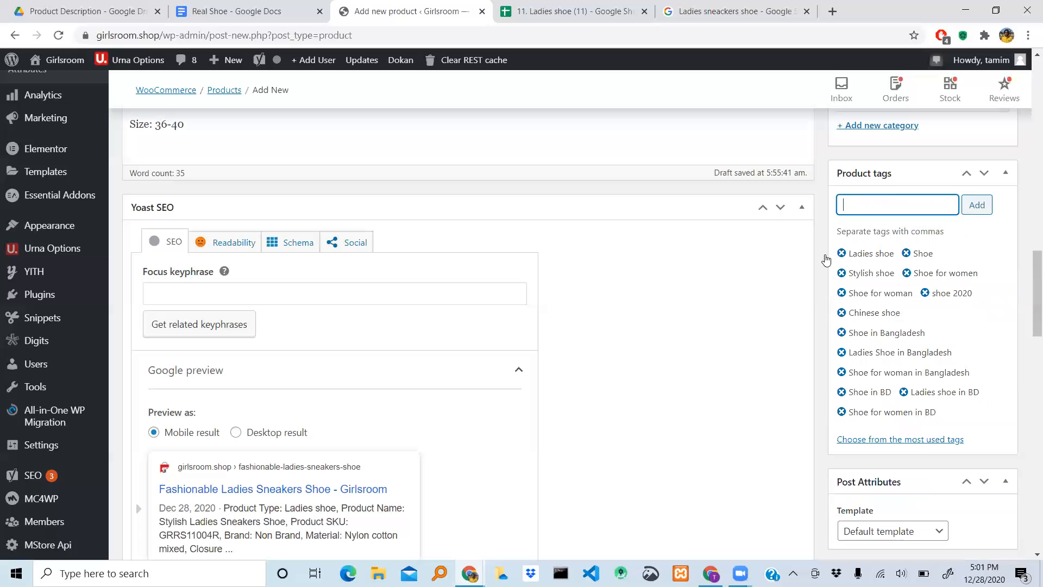
- Start setting the product image and choose to upload new files instead of using the media library
{"action": "scroll", "coordinate": [904, 356], "scroll_direction": "down", "scroll_amount": 1}
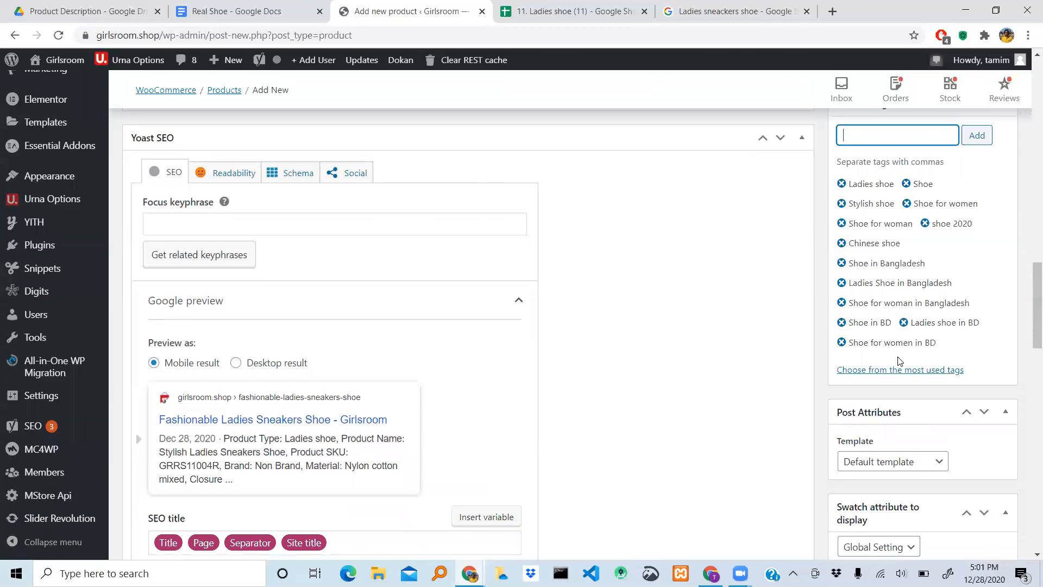
{"action": "scroll", "coordinate": [898, 358], "scroll_direction": "down", "scroll_amount": 3}
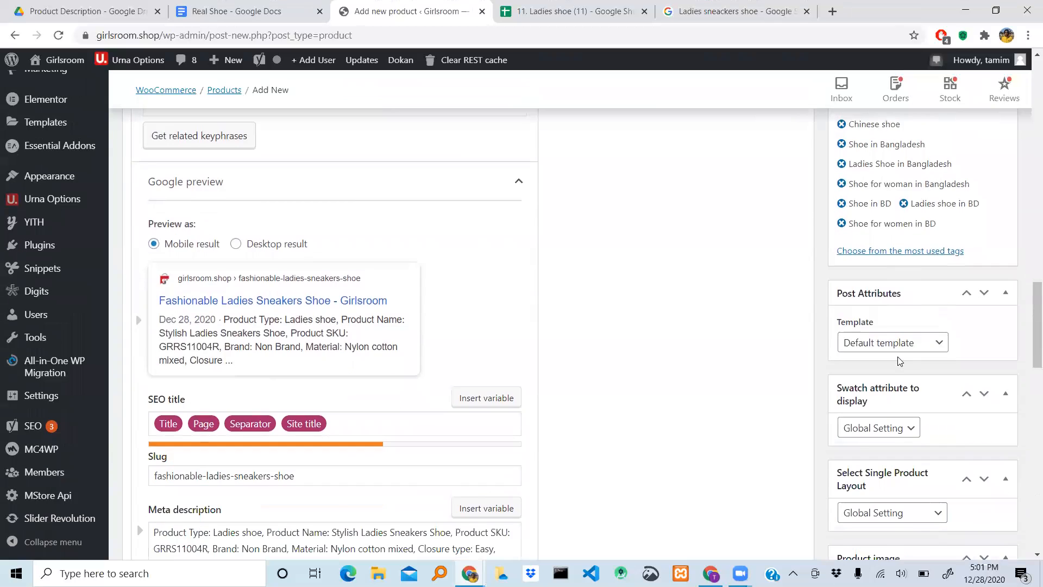
{"action": "scroll", "coordinate": [898, 355], "scroll_direction": "down", "scroll_amount": 2}
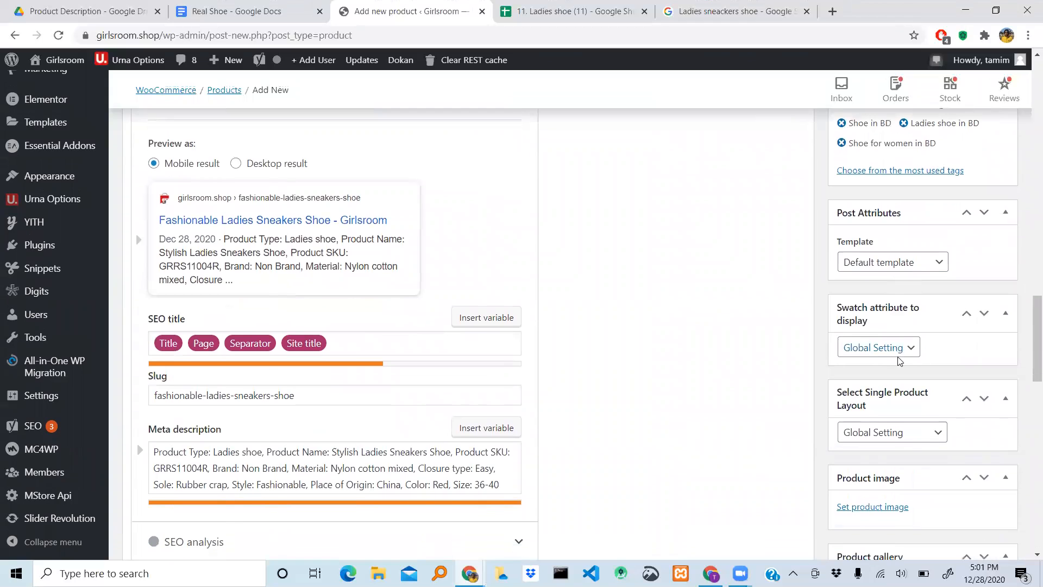
{"action": "scroll", "coordinate": [898, 356], "scroll_direction": "down", "scroll_amount": 1}
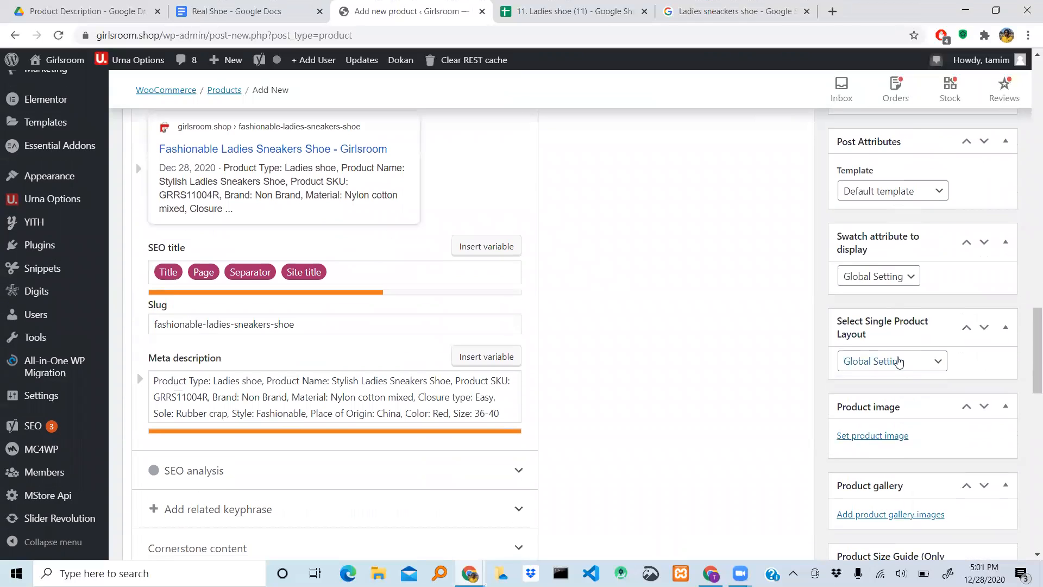
{"action": "scroll", "coordinate": [898, 358], "scroll_direction": "down", "scroll_amount": 2}
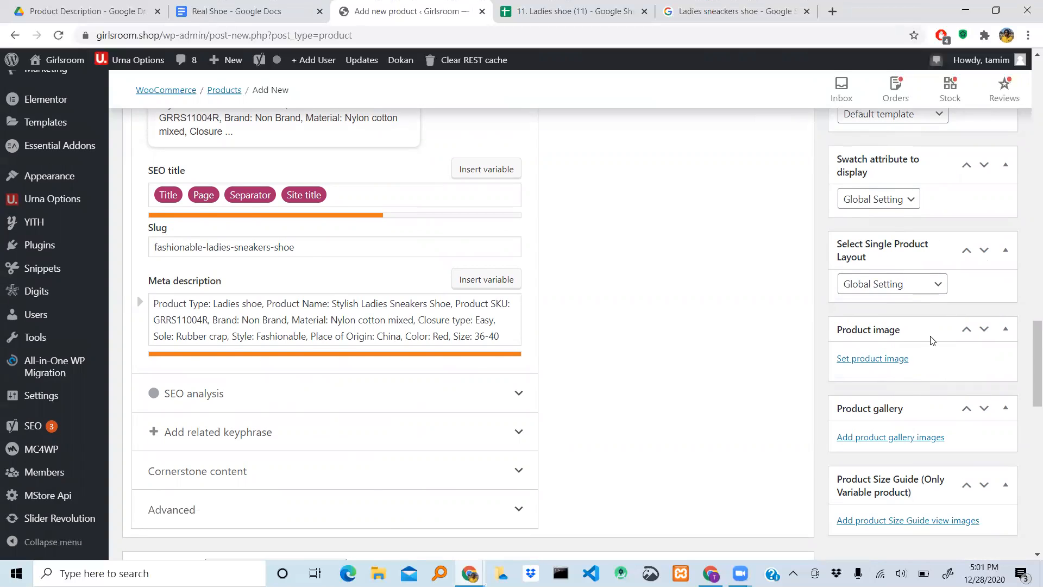
{"action": "scroll", "coordinate": [930, 335], "scroll_direction": "down", "scroll_amount": 2}
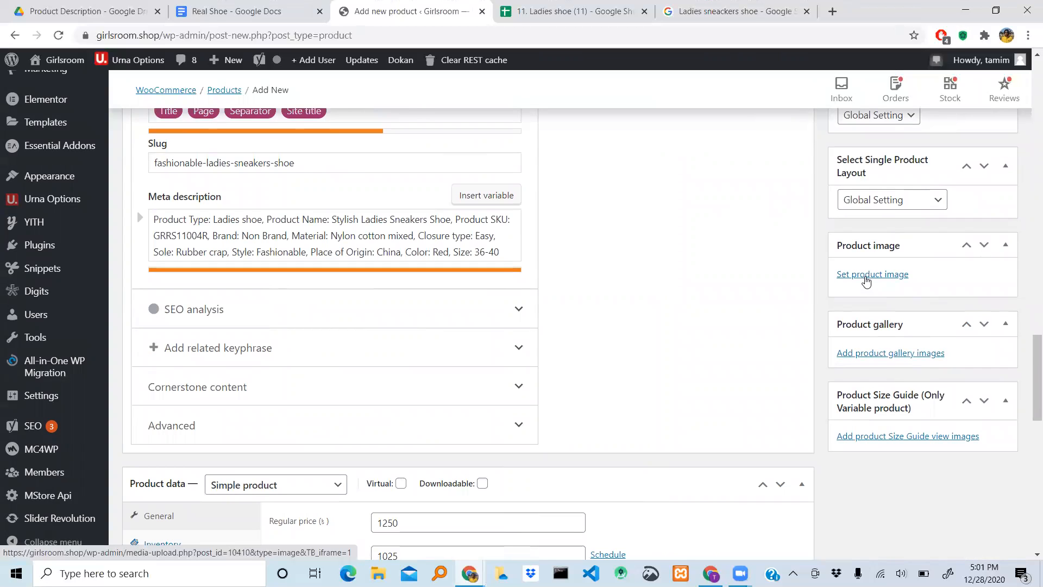
{"action": "left_click", "coordinate": [866, 275]}
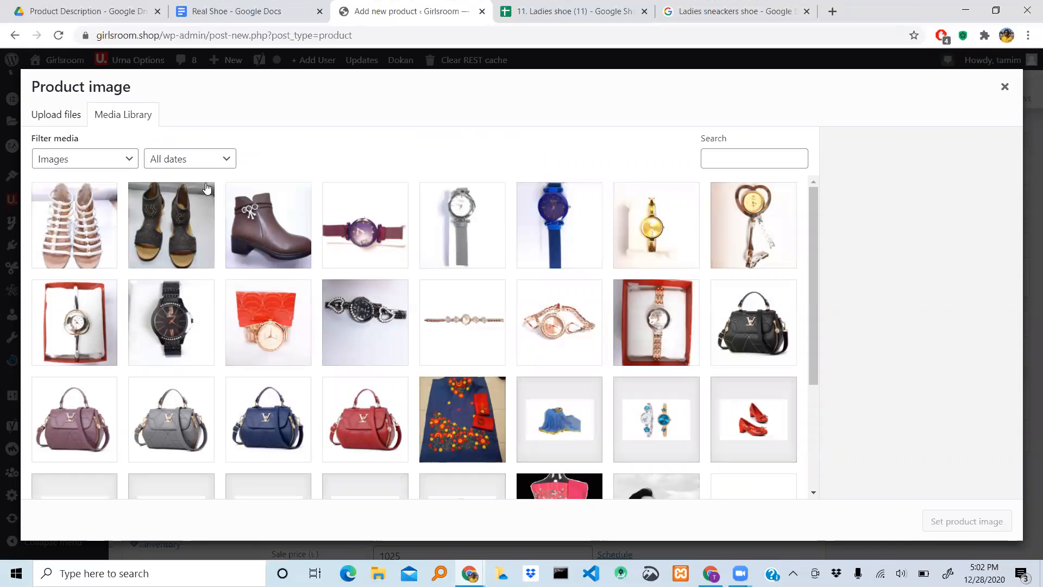
{"action": "left_click", "coordinate": [57, 115]}
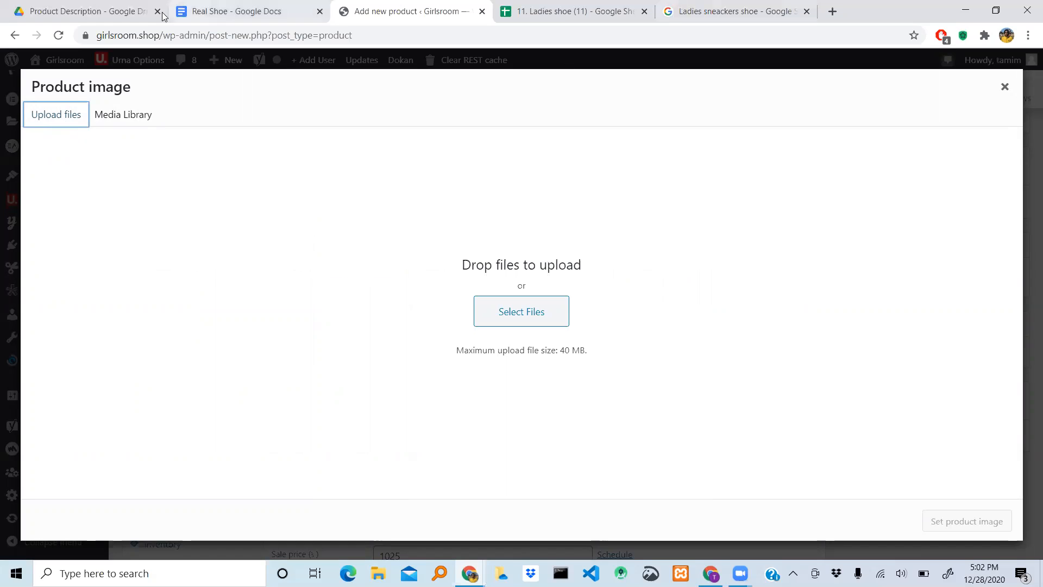
- Switch to Google Drive and open the Shoes folder under G.Room, Product Images, Footwear
{"action": "left_click", "coordinate": [78, 14]}
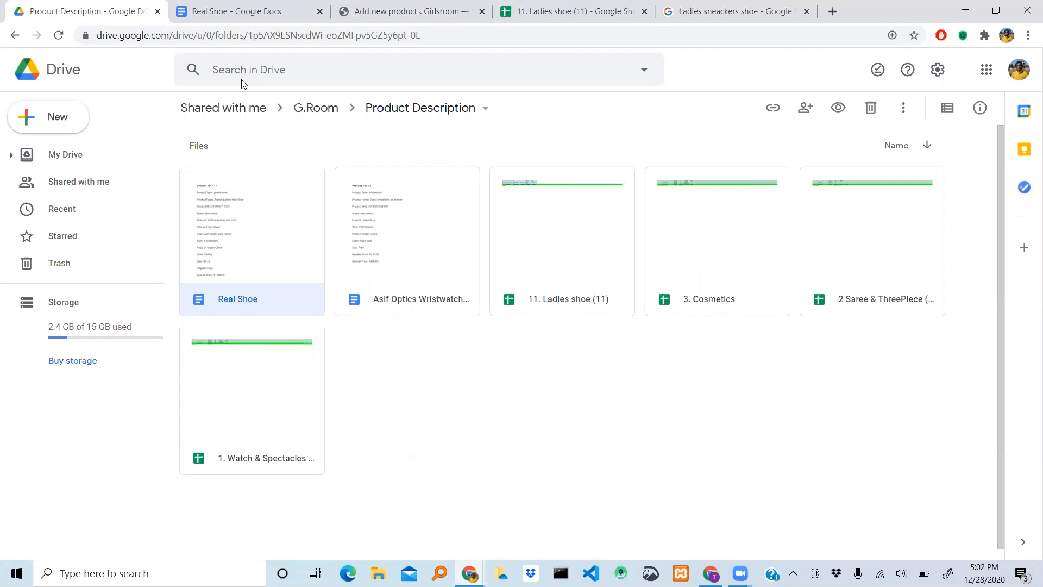
{"action": "left_click", "coordinate": [326, 111]}
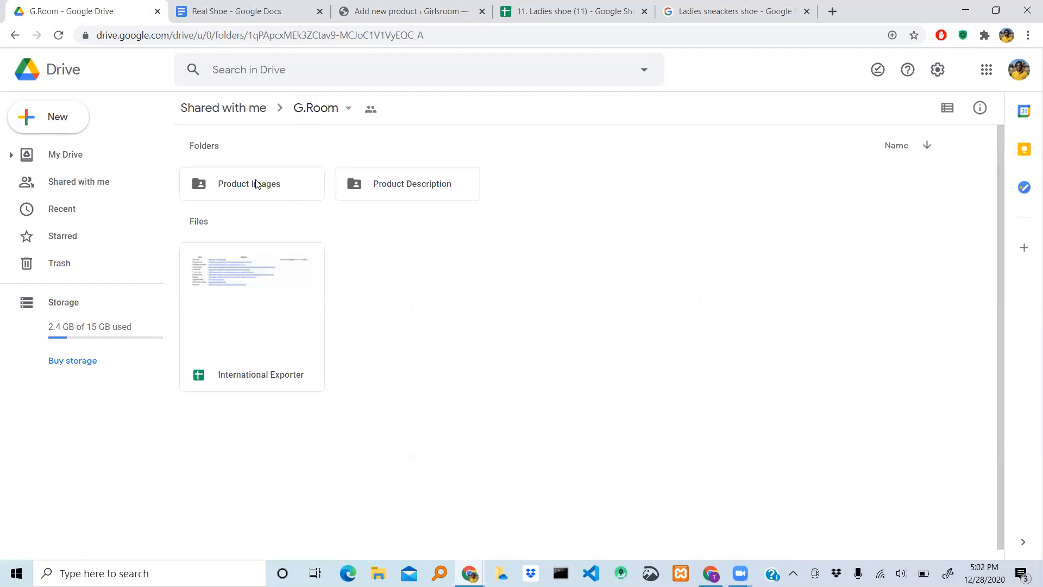
{"action": "double_click", "coordinate": [225, 186]}
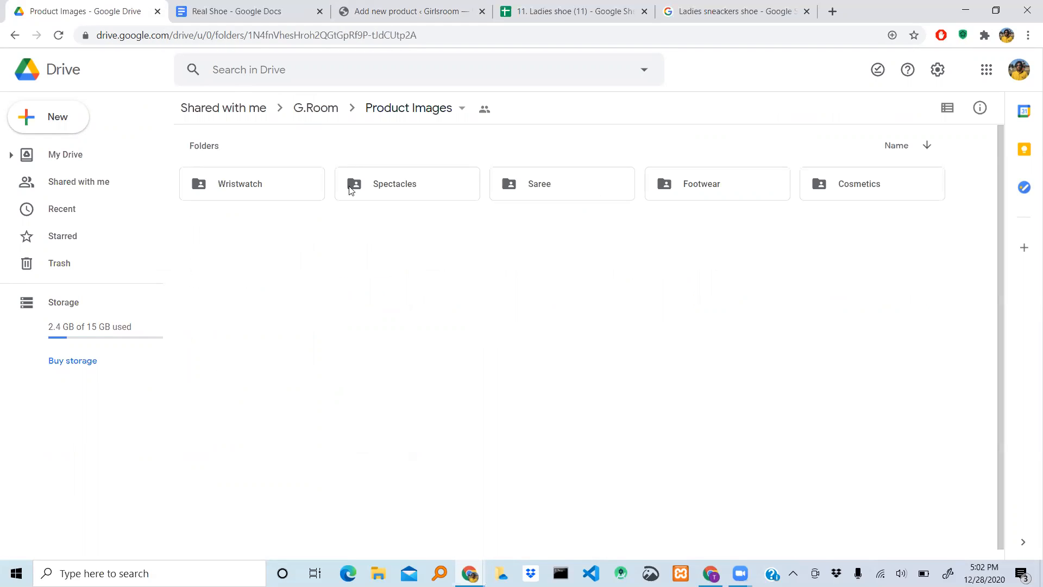
{"action": "double_click", "coordinate": [723, 195]}
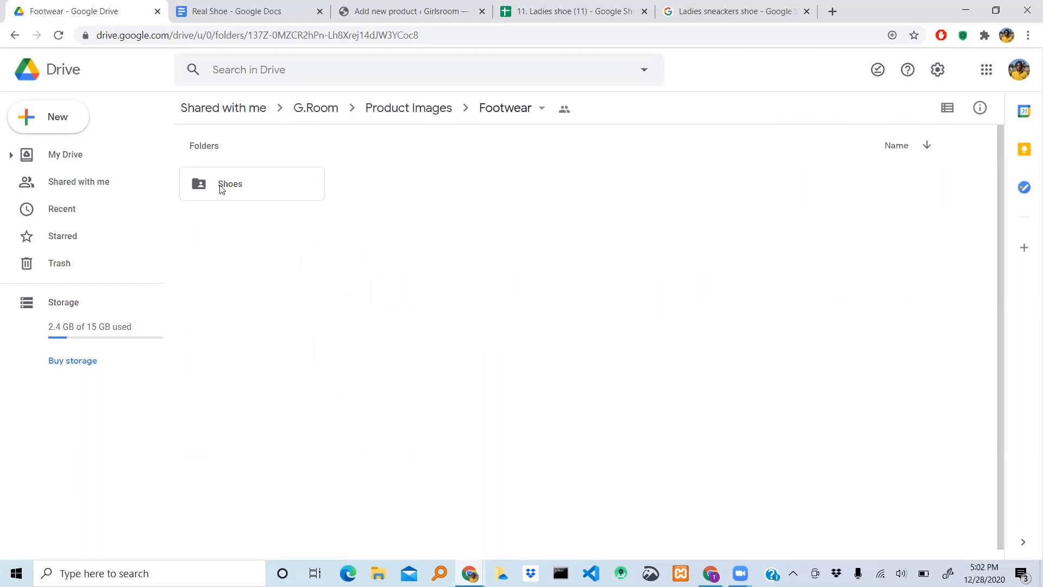
{"action": "double_click", "coordinate": [220, 187]}
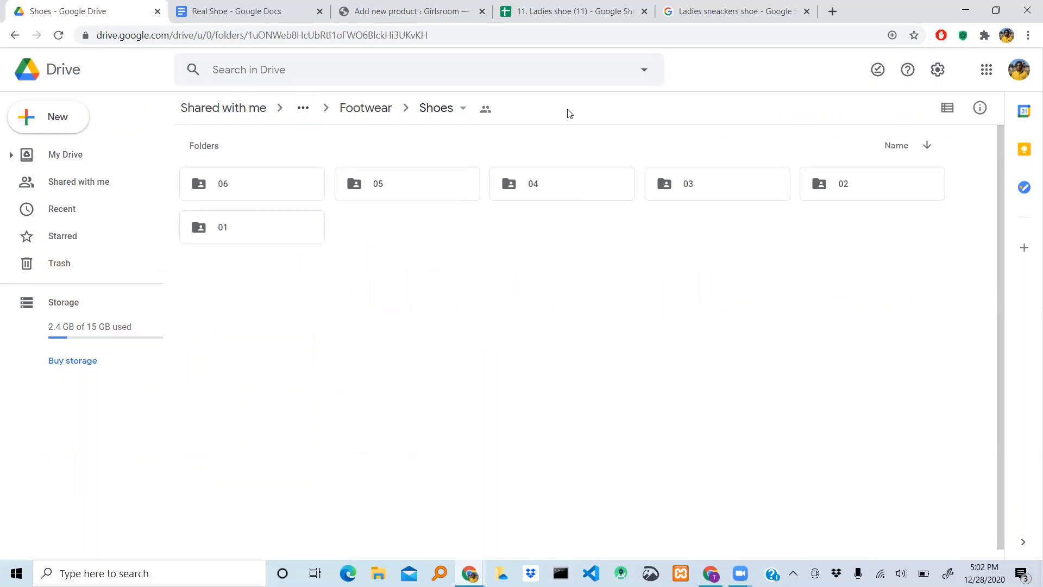
- Switch to the Ladies shoe spreadsheet and resolve the tag-list comment on the Product No header
{"action": "left_click", "coordinate": [572, 10]}
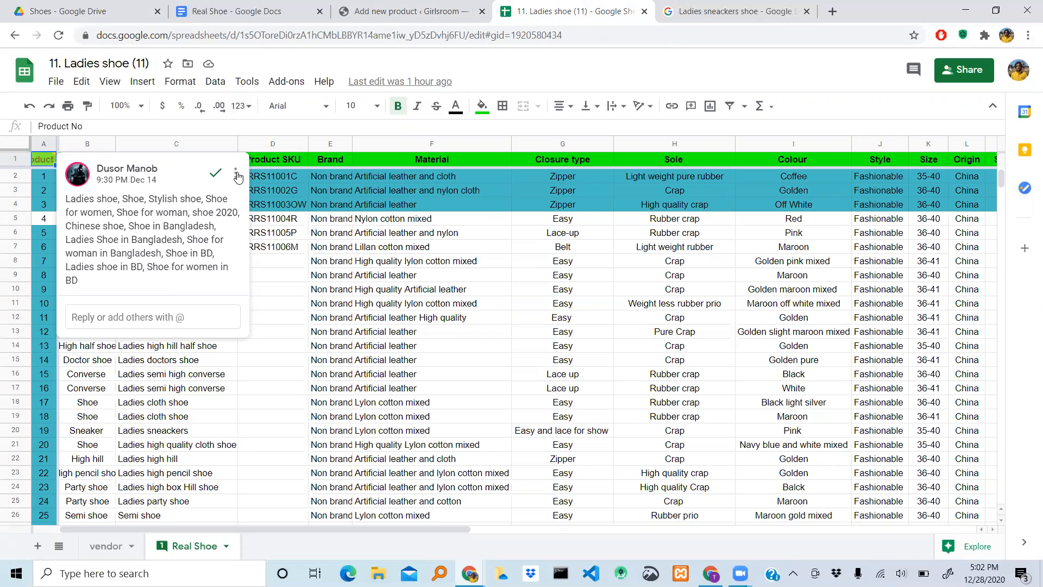
{"action": "left_click", "coordinate": [216, 173]}
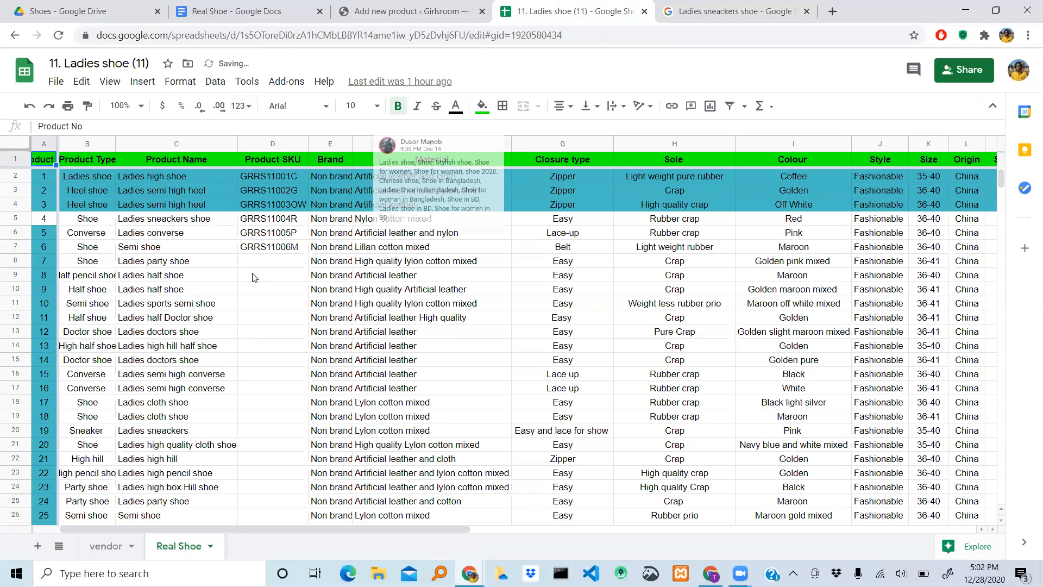
{"action": "scroll", "coordinate": [322, 265], "scroll_direction": "down", "scroll_amount": 3}
{"action": "scroll", "coordinate": [322, 265], "scroll_direction": "up", "scroll_amount": 3}
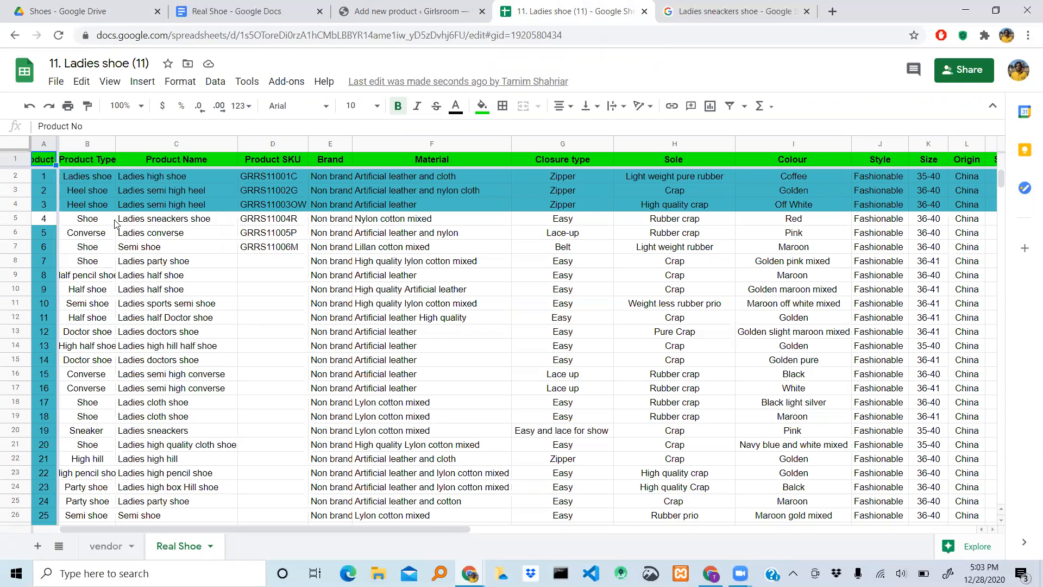
- Try to bring back the resolved tag-list comment on the Product No header cell
{"action": "right_click", "coordinate": [44, 166]}
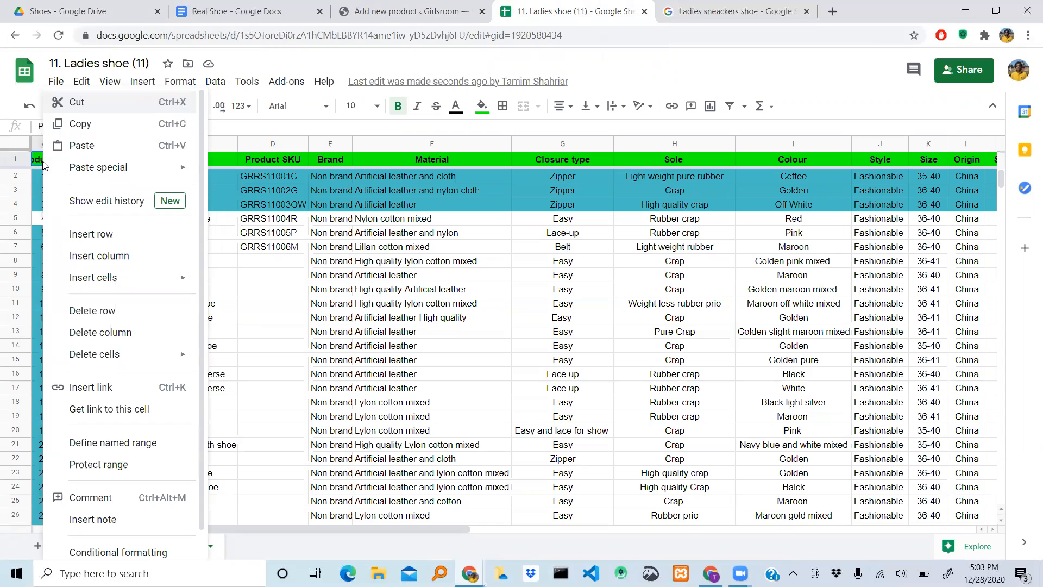
{"action": "left_click", "coordinate": [606, 56]}
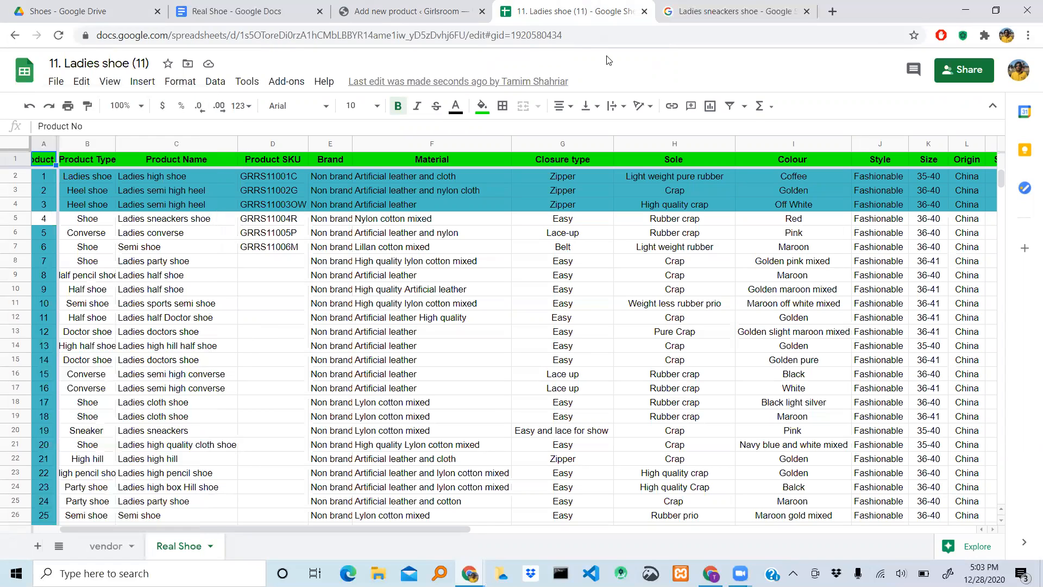
{"action": "left_click", "coordinate": [14, 36]}
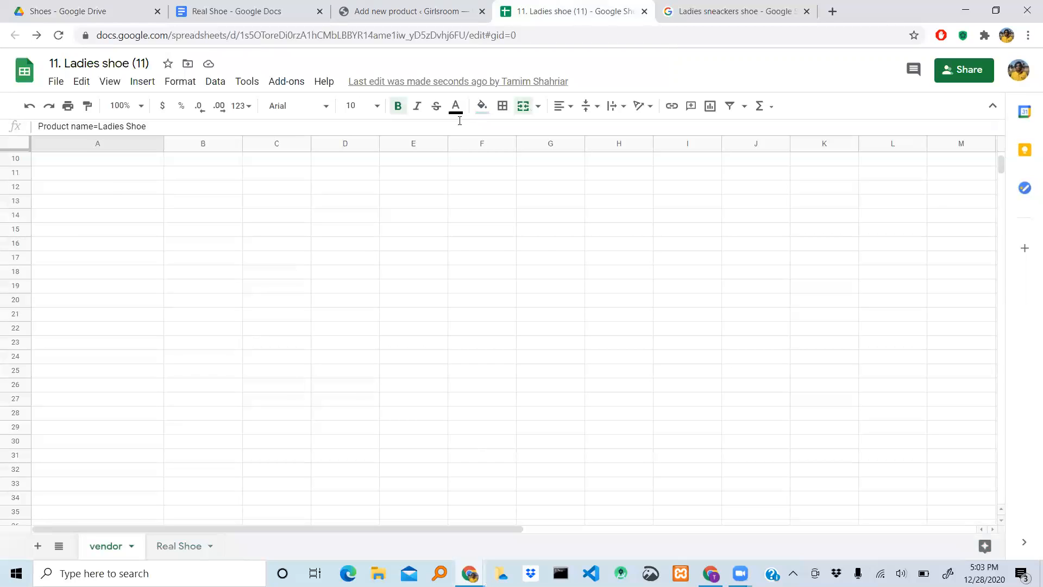
{"action": "left_click", "coordinate": [37, 36]}
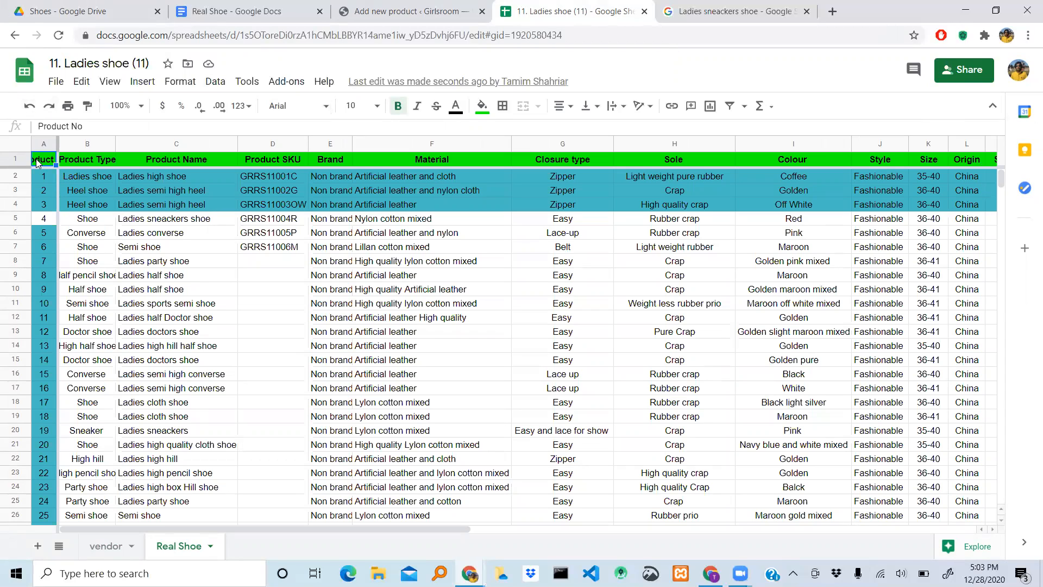
{"action": "key", "text": "Right"}
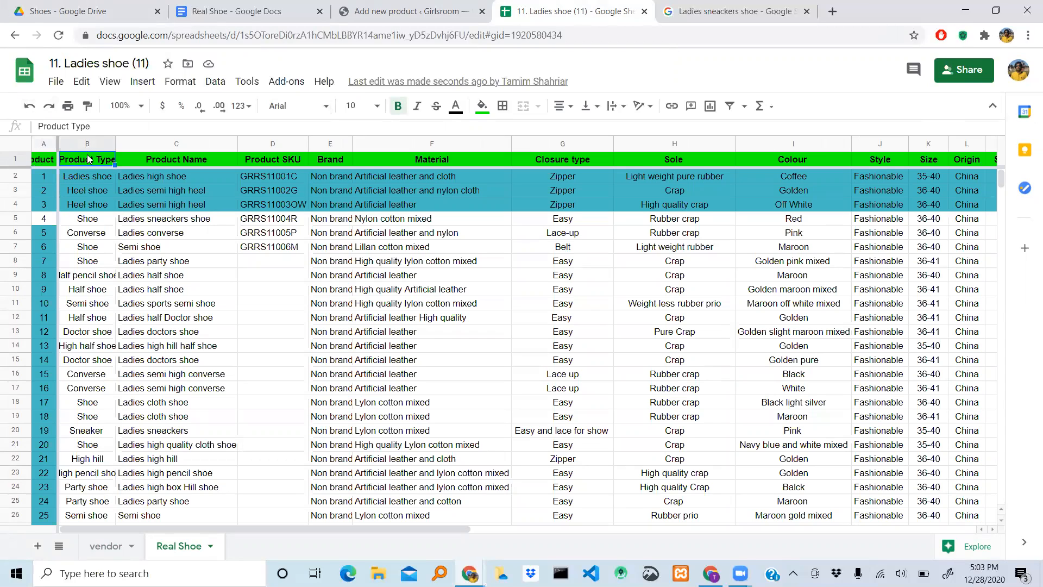
{"action": "left_click", "coordinate": [38, 158]}
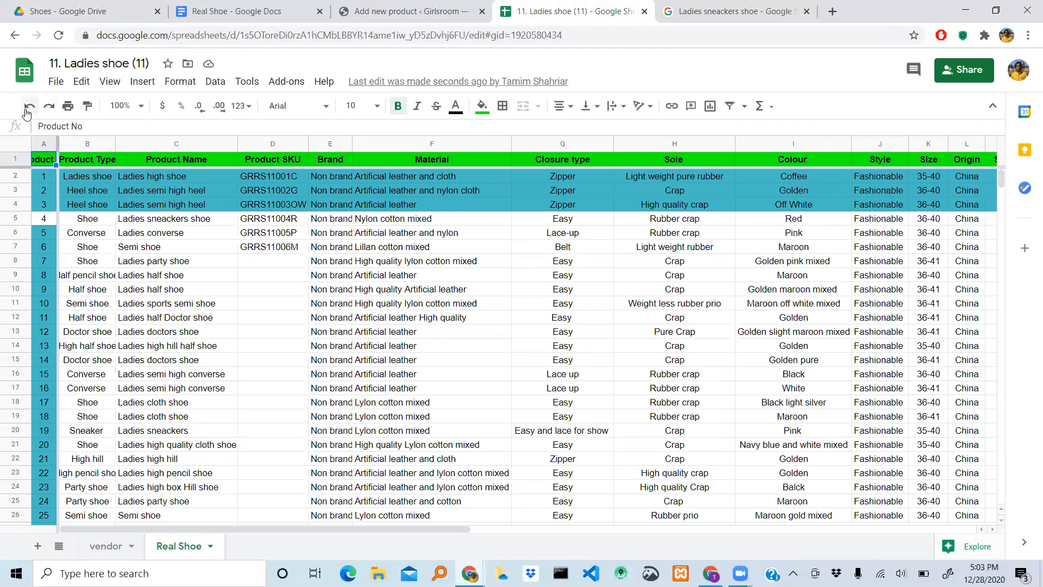
{"action": "left_click", "coordinate": [48, 174]}
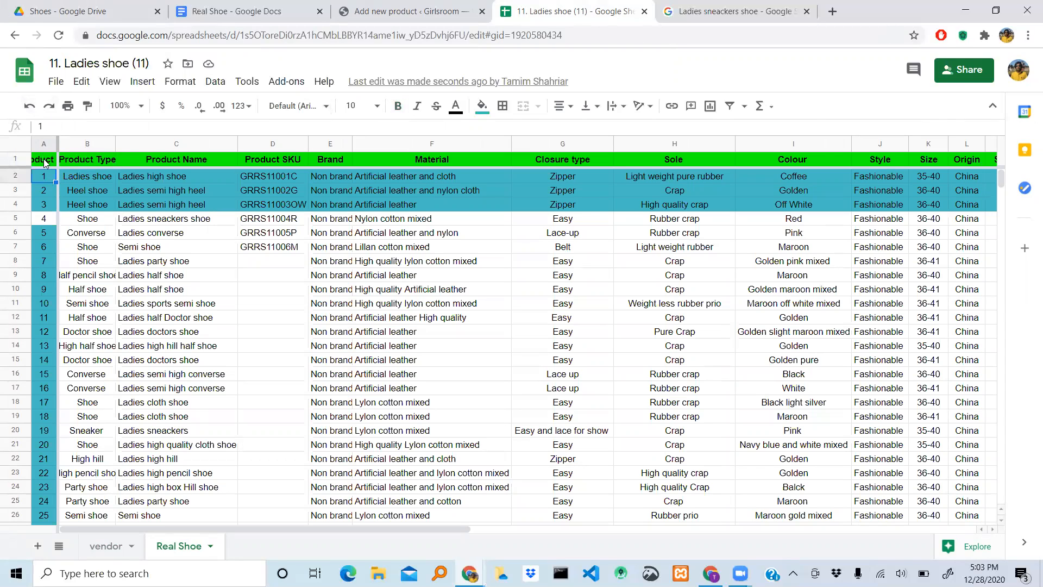
{"action": "left_click", "coordinate": [45, 161]}
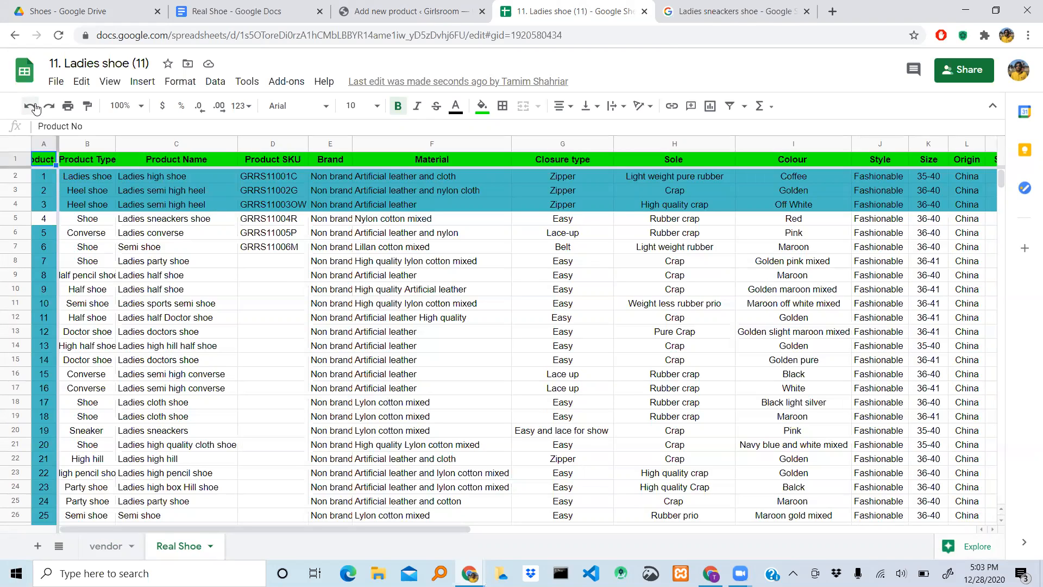
{"action": "left_click", "coordinate": [49, 189]}
{"action": "left_click", "coordinate": [46, 165]}
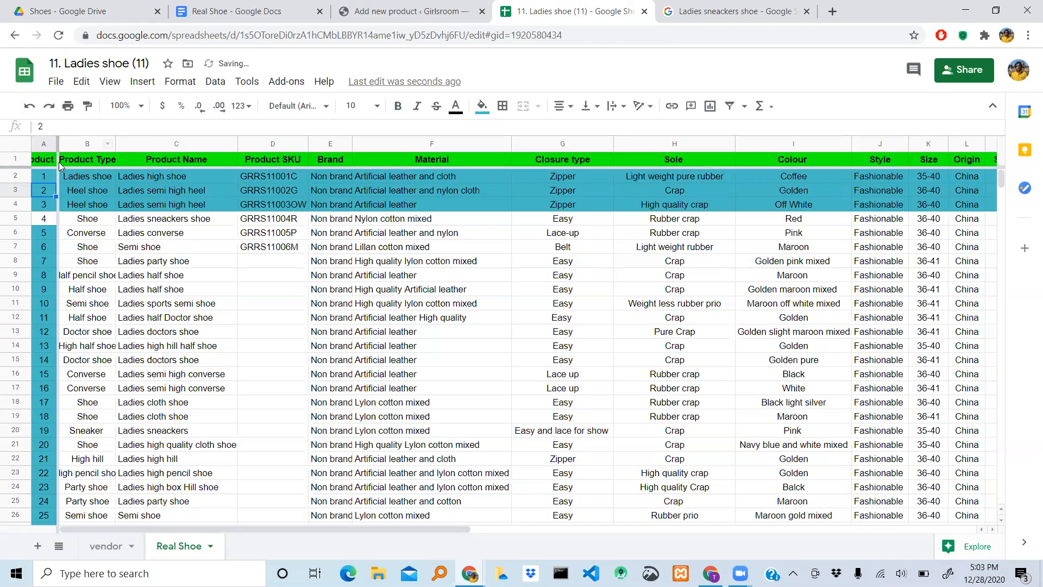
{"action": "left_click", "coordinate": [48, 161]}
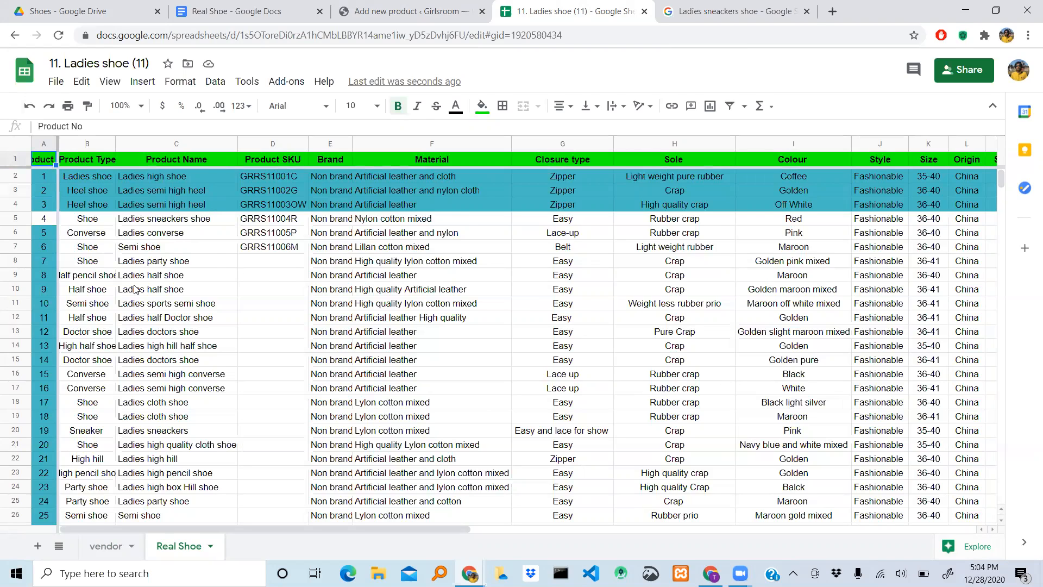
- Look through the shoe rows of the Real Shoe sheet and check the product number of the Ladies sneackers shoe
{"action": "scroll", "coordinate": [136, 289], "scroll_direction": "down", "scroll_amount": 5}
{"action": "scroll", "coordinate": [136, 289], "scroll_direction": "down", "scroll_amount": 1}
{"action": "scroll", "coordinate": [136, 289], "scroll_direction": "up", "scroll_amount": 6}
{"action": "scroll", "coordinate": [136, 290], "scroll_direction": "down", "scroll_amount": 6}
{"action": "scroll", "coordinate": [136, 289], "scroll_direction": "up", "scroll_amount": 6}
{"action": "scroll", "coordinate": [97, 311], "scroll_direction": "down", "scroll_amount": 5}
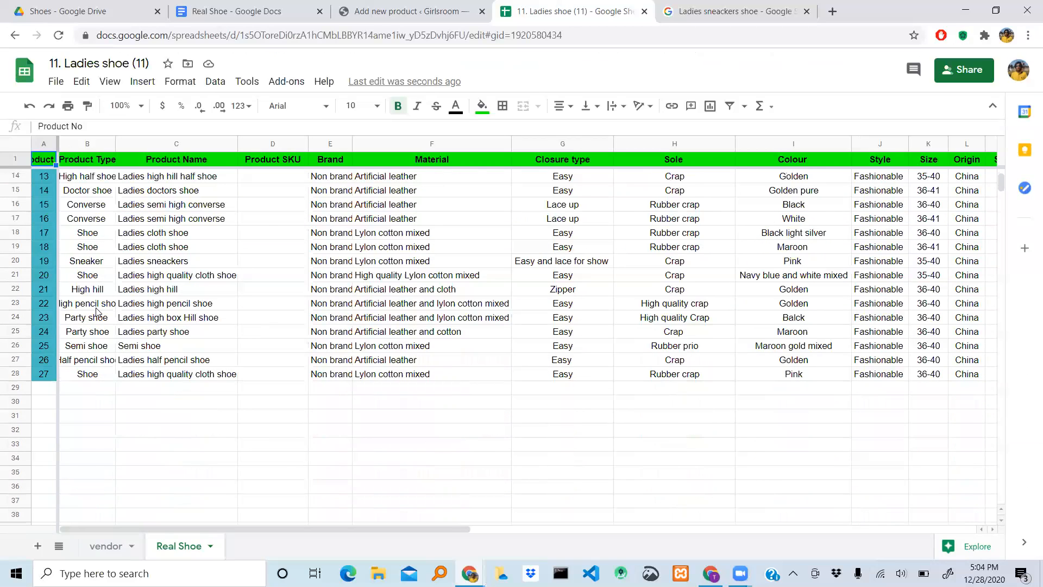
{"action": "scroll", "coordinate": [97, 311], "scroll_direction": "up", "scroll_amount": 5}
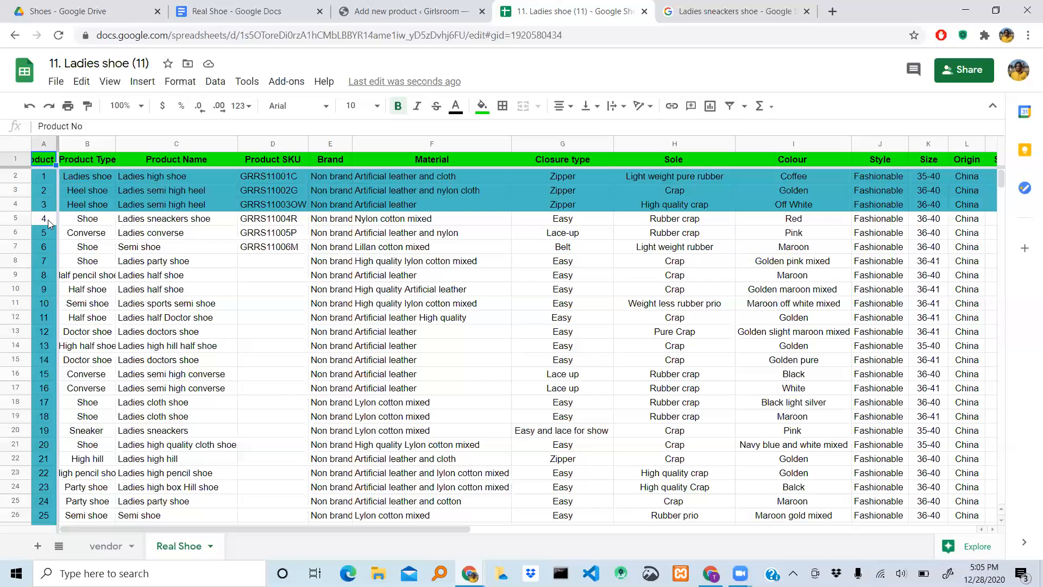
{"action": "left_click", "coordinate": [88, 222]}
{"action": "left_click", "coordinate": [48, 219]}
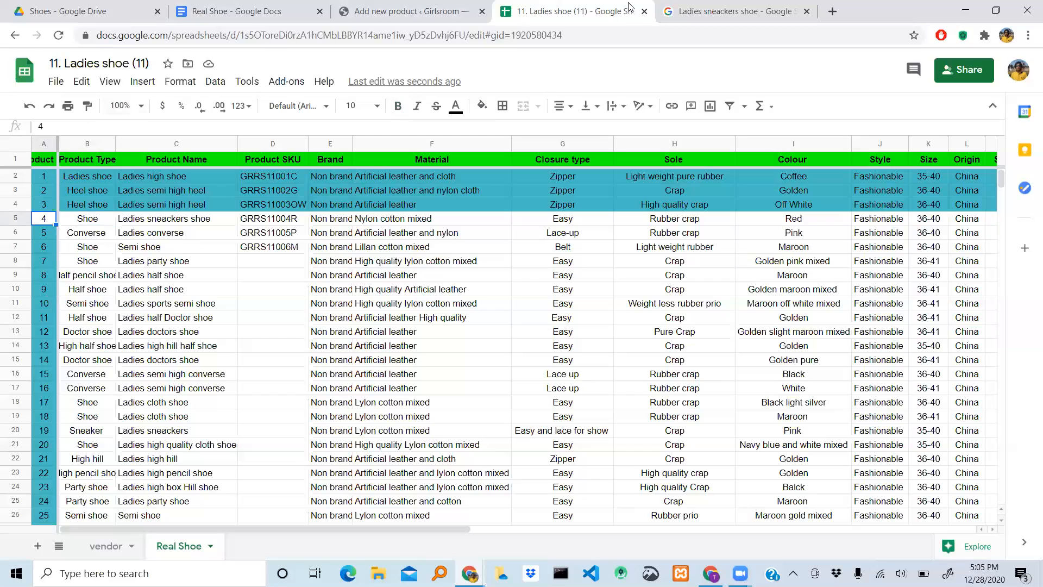
- Return to the Shoes folder in Google Drive and open the image folder 04
{"action": "left_click", "coordinate": [395, 6]}
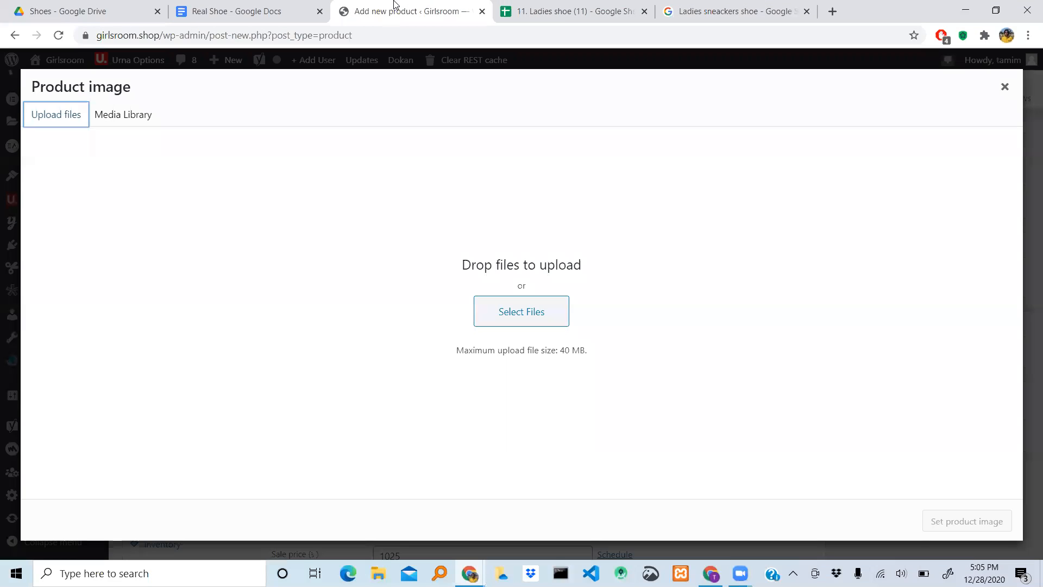
{"action": "left_click", "coordinate": [107, 12]}
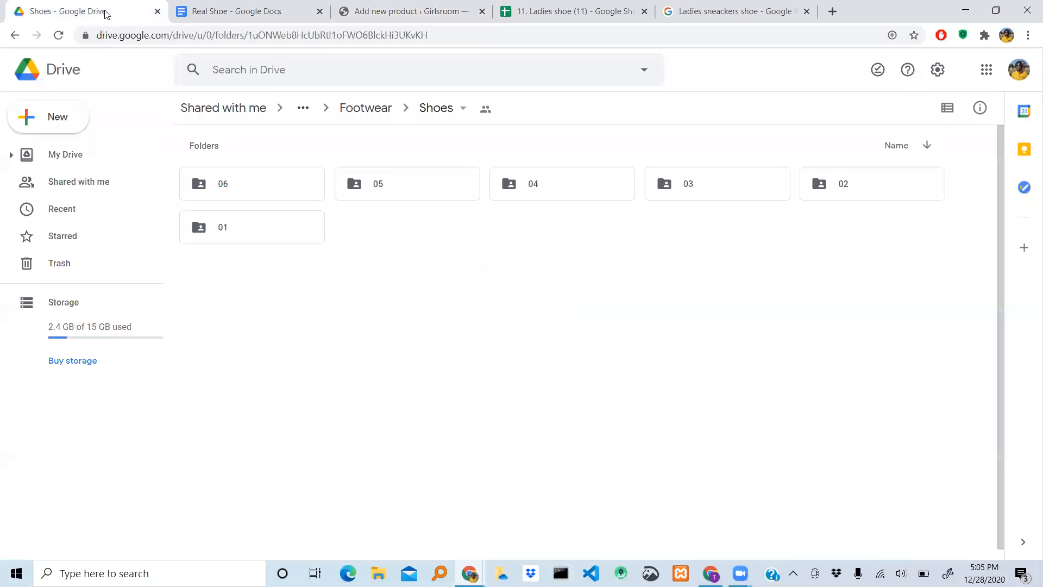
{"action": "left_click", "coordinate": [540, 190]}
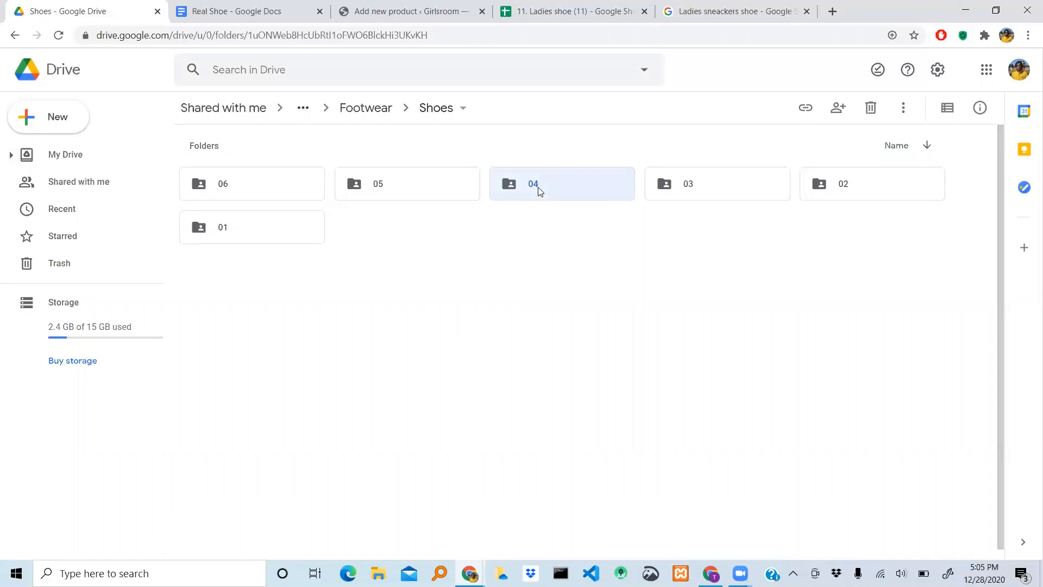
{"action": "double_click", "coordinate": [539, 191]}
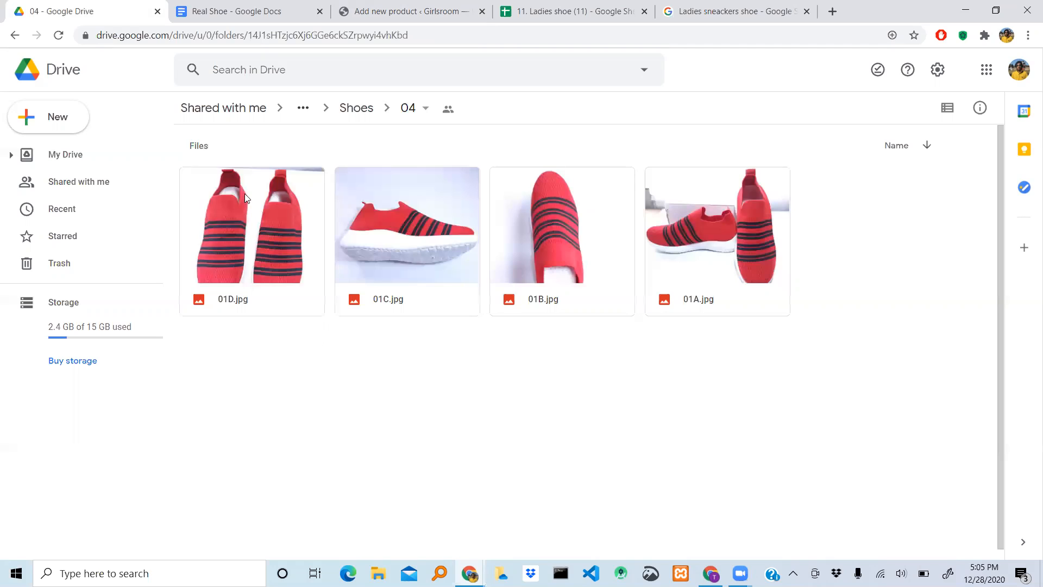
- Download the red sneaker images 01D.jpg and 01C.jpg from folder 04
{"action": "left_click", "coordinate": [257, 228]}
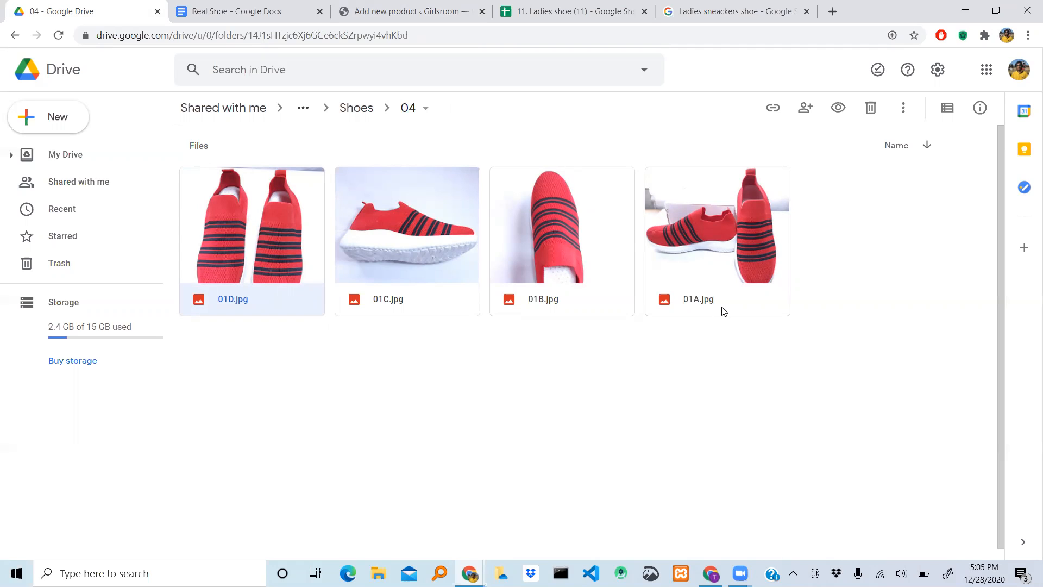
{"action": "right_click", "coordinate": [264, 237]}
{"action": "left_click", "coordinate": [213, 227]}
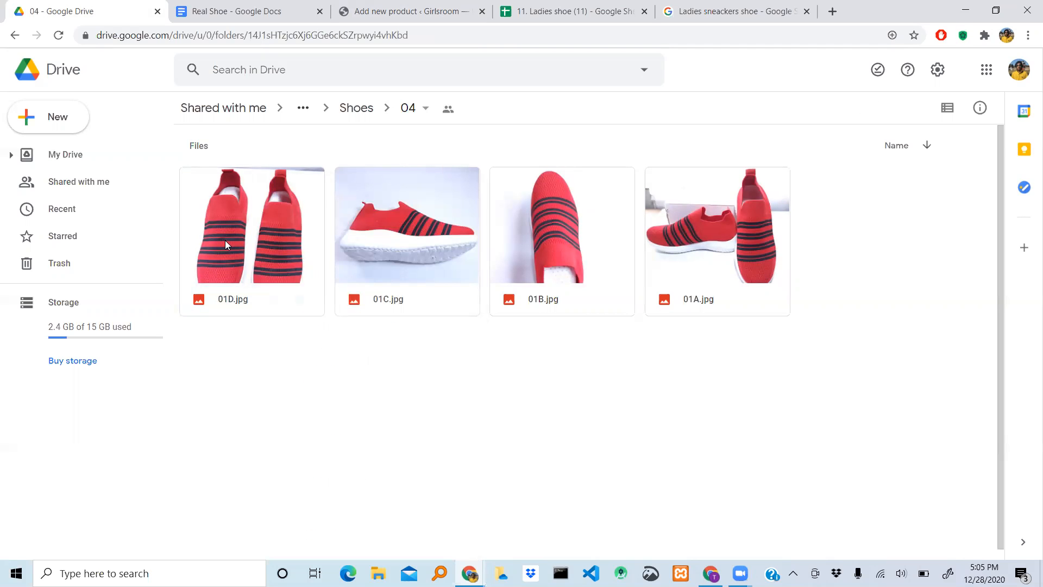
{"action": "right_click", "coordinate": [224, 240]}
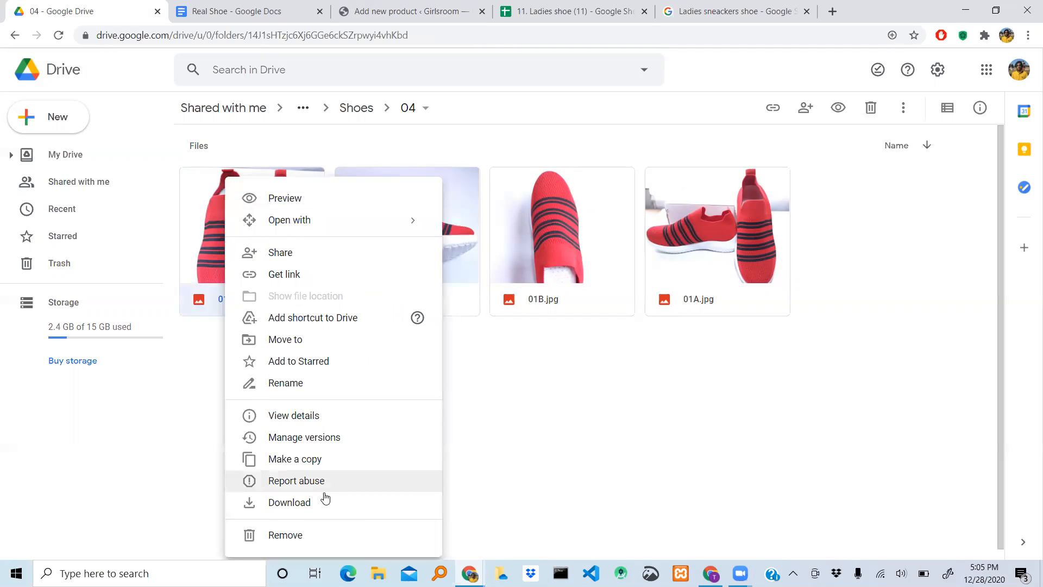
{"action": "left_click", "coordinate": [308, 508]}
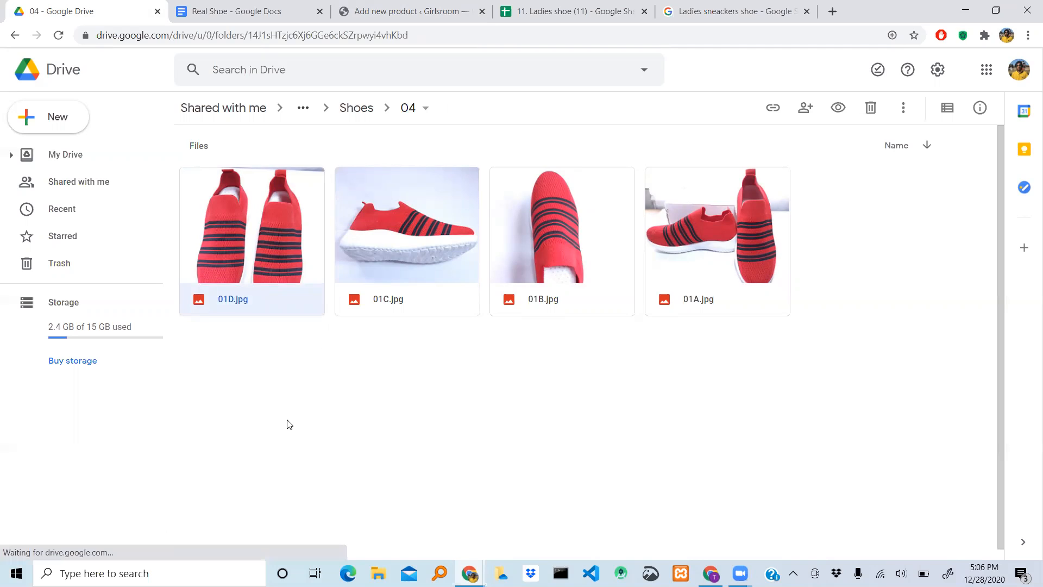
{"action": "right_click", "coordinate": [393, 252]}
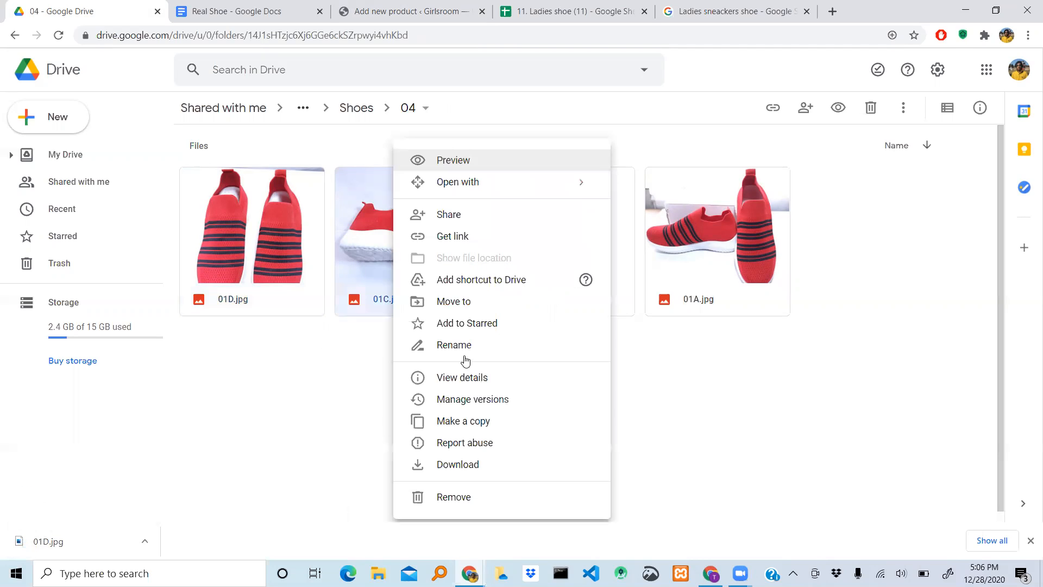
{"action": "left_click", "coordinate": [470, 465]}
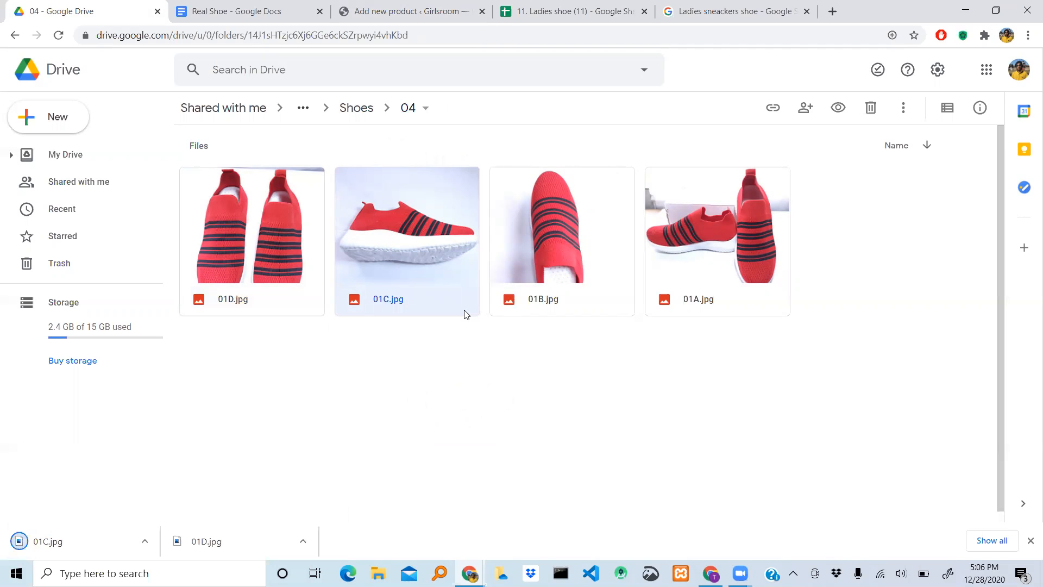
- Download the remaining sneaker images 01B.jpg and 01A.jpg from folder 04
{"action": "left_click", "coordinate": [561, 239]}
{"action": "right_click", "coordinate": [562, 239]}
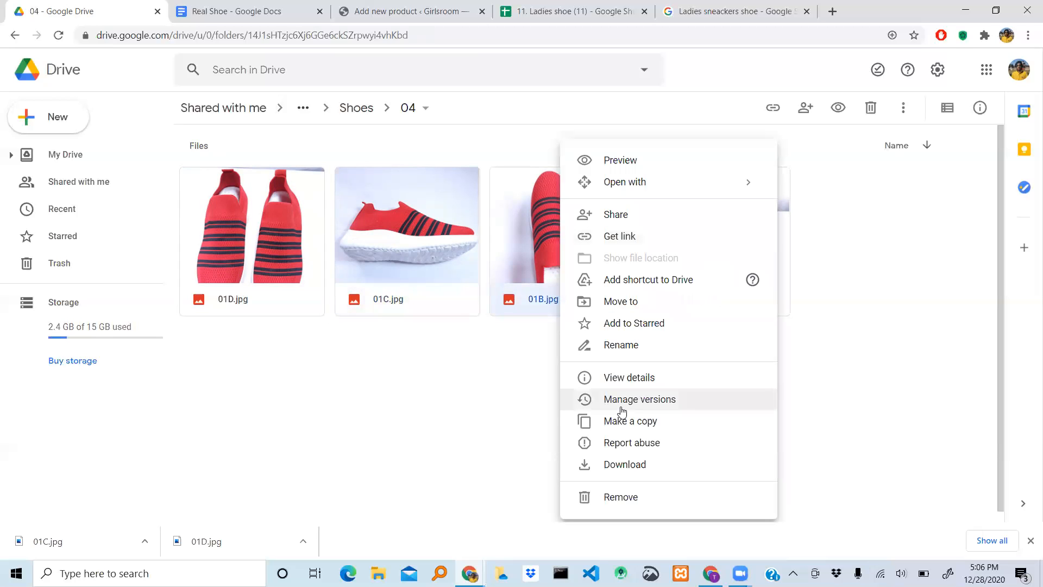
{"action": "left_click", "coordinate": [630, 465]}
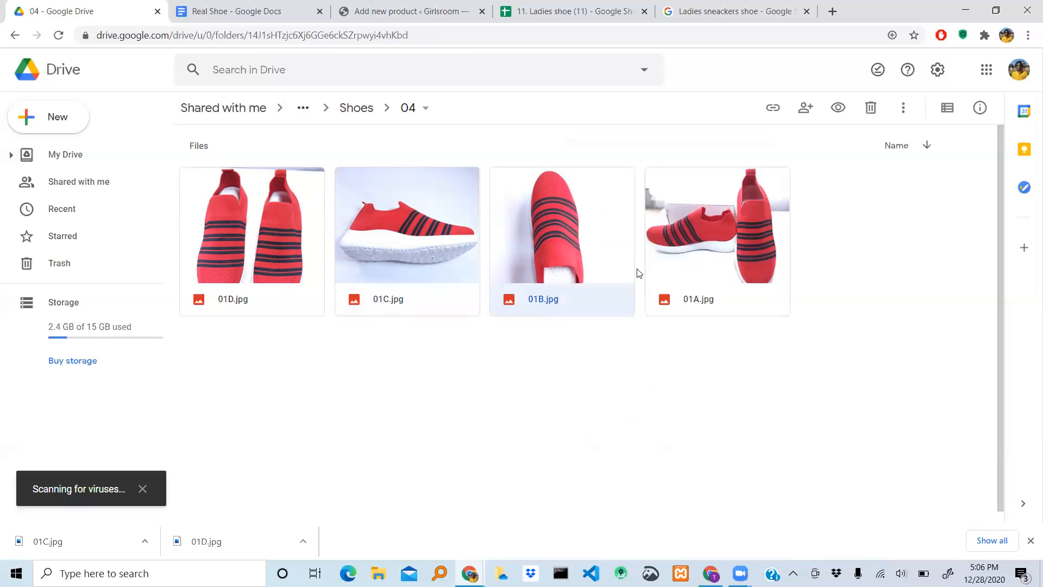
{"action": "right_click", "coordinate": [690, 232]}
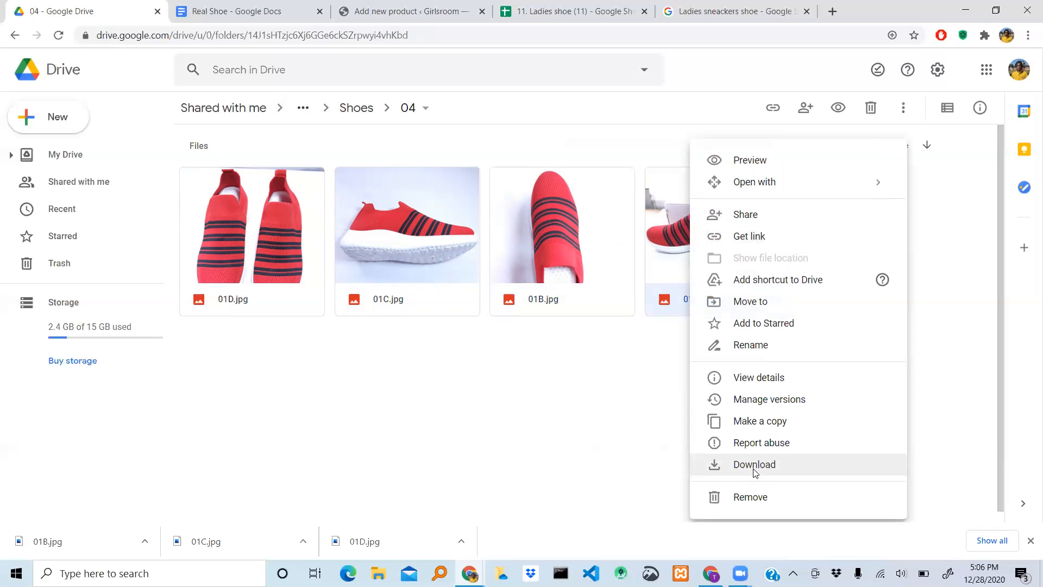
{"action": "left_click", "coordinate": [754, 466]}
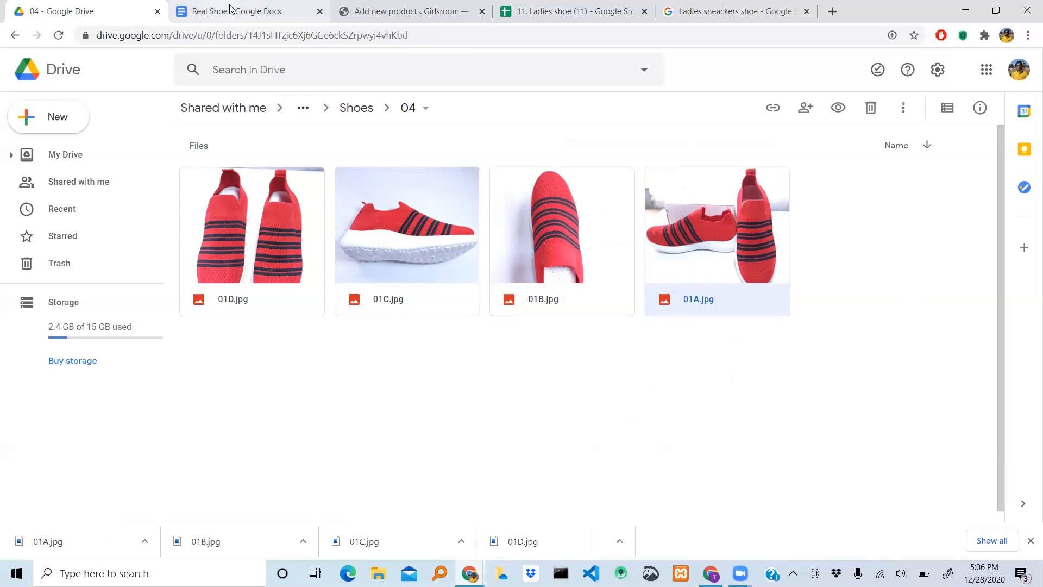
- Switch to the Girlsroom product page and upload the downloaded 01A.jpg in the product image dialog
{"action": "left_click", "coordinate": [410, 9]}
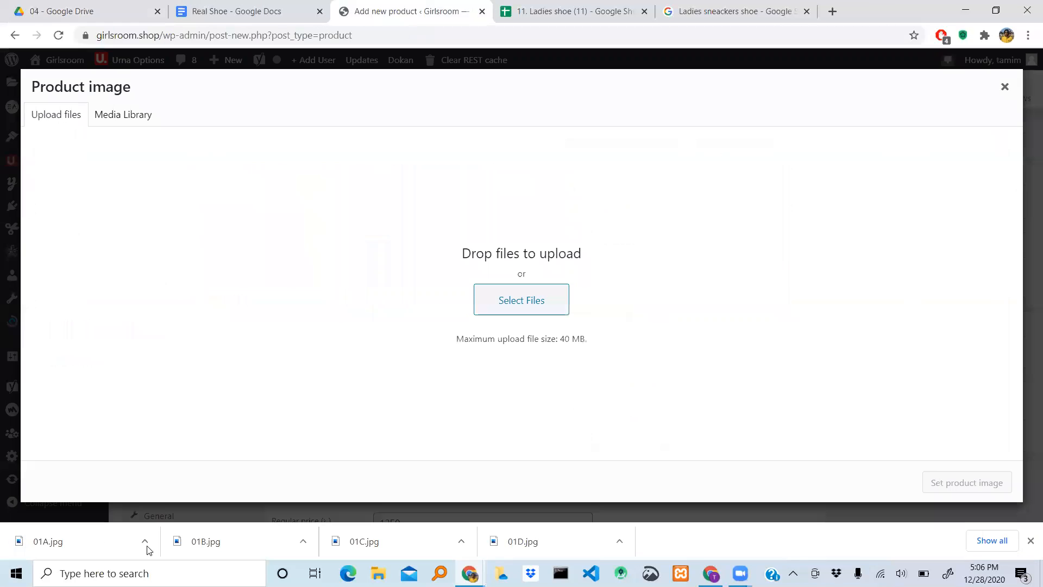
{"action": "left_click_drag", "start_coordinate": [77, 538], "coordinate": [443, 298]}
{"action": "left_click_drag", "start_coordinate": [54, 552], "coordinate": [547, 267]}
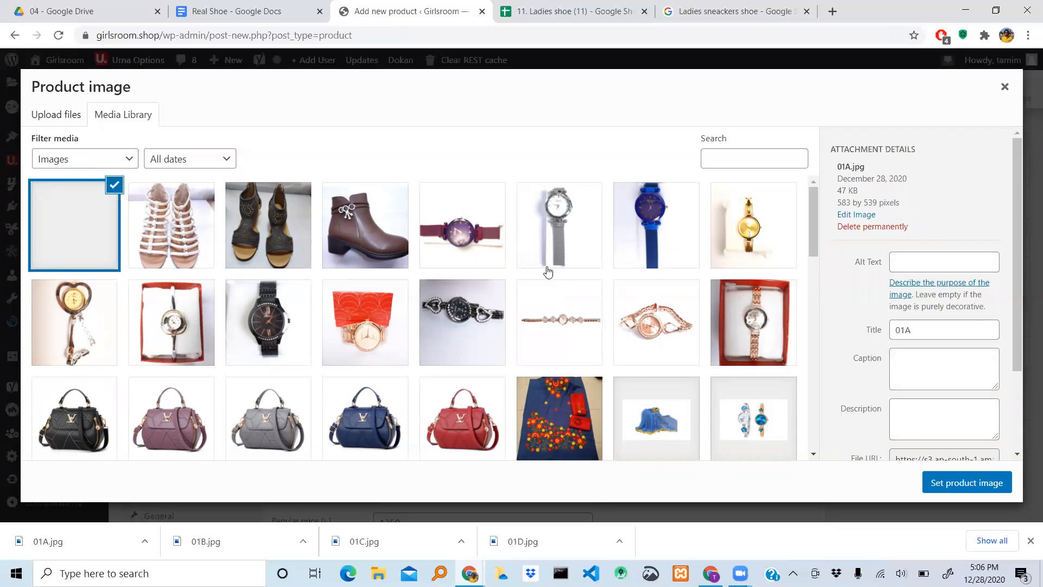
- Enter "ladies shoe" as the alt text of the uploaded 01A.jpg image
{"action": "left_click", "coordinate": [909, 269]}
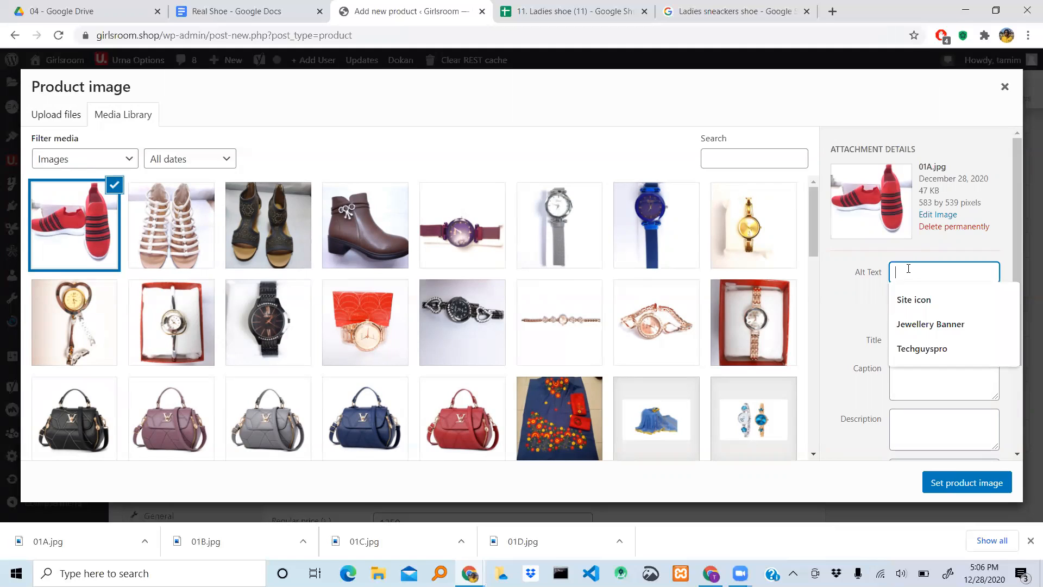
{"action": "type", "text": "ladies shoe"}
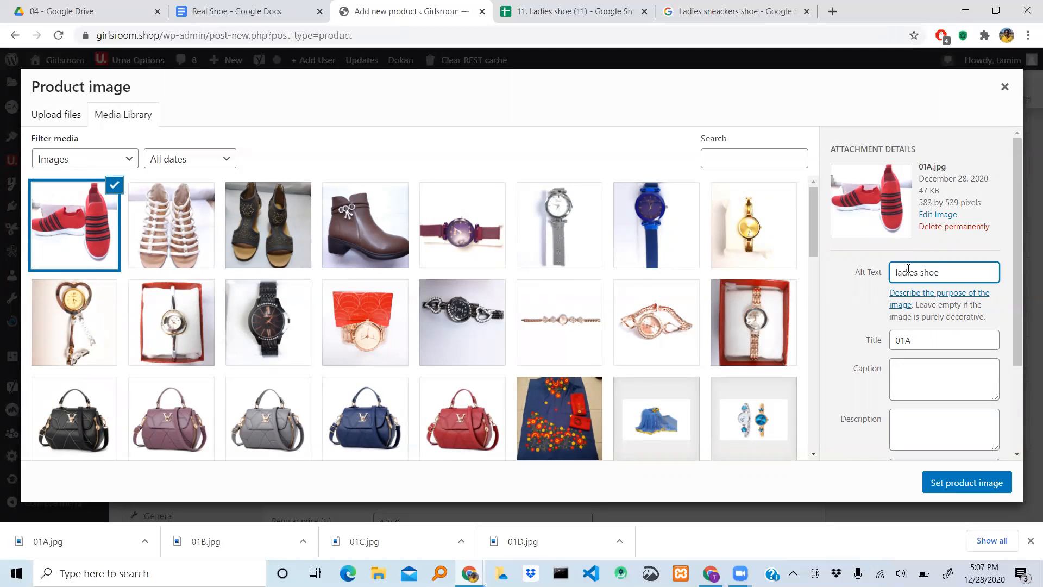
- Copy the alt text and replace the image title 01A with "ladies shoe"
{"action": "key", "text": "shift+Left"}
{"action": "key", "text": "shift+Left"}
{"action": "key", "text": "shift+Left"}
{"action": "key", "text": "shift+Left"}
{"action": "key", "text": "shift+Left"}
{"action": "key", "text": "shift+Left"}
{"action": "key", "text": "shift+Left"}
{"action": "key", "text": "shift+Left"}
{"action": "key", "text": "shift+Left"}
{"action": "key", "text": "shift+Left"}
{"action": "key", "text": "shift+Left"}
{"action": "key", "text": "ctrl+c"}
{"action": "left_click", "coordinate": [929, 342]}
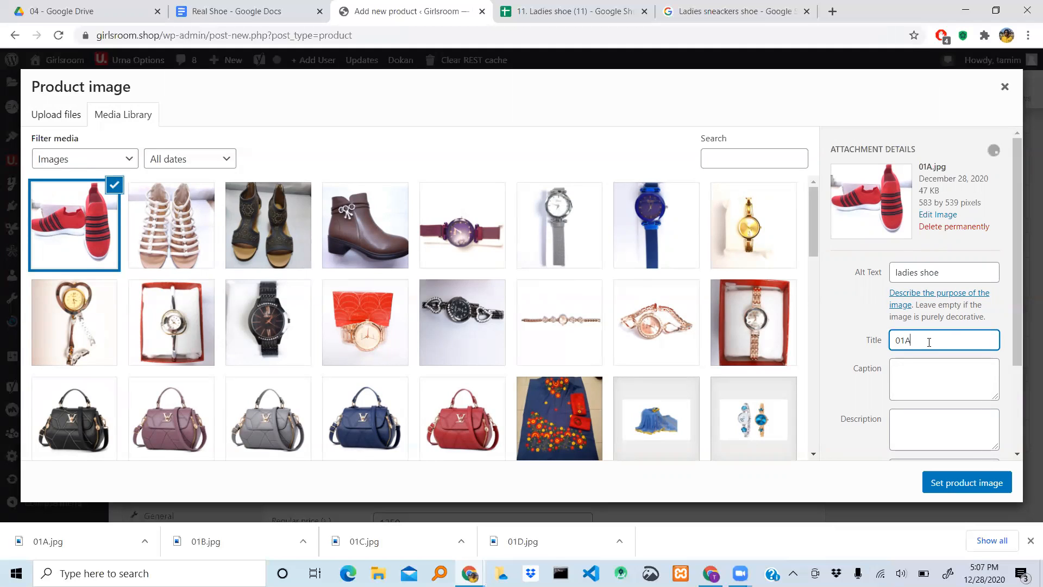
{"action": "key", "text": "BackSpace"}
{"action": "key", "text": "BackSpace"}
{"action": "key", "text": "BackSpace"}
{"action": "key", "text": "ctrl+v"}
{"action": "left_click", "coordinate": [942, 279]}
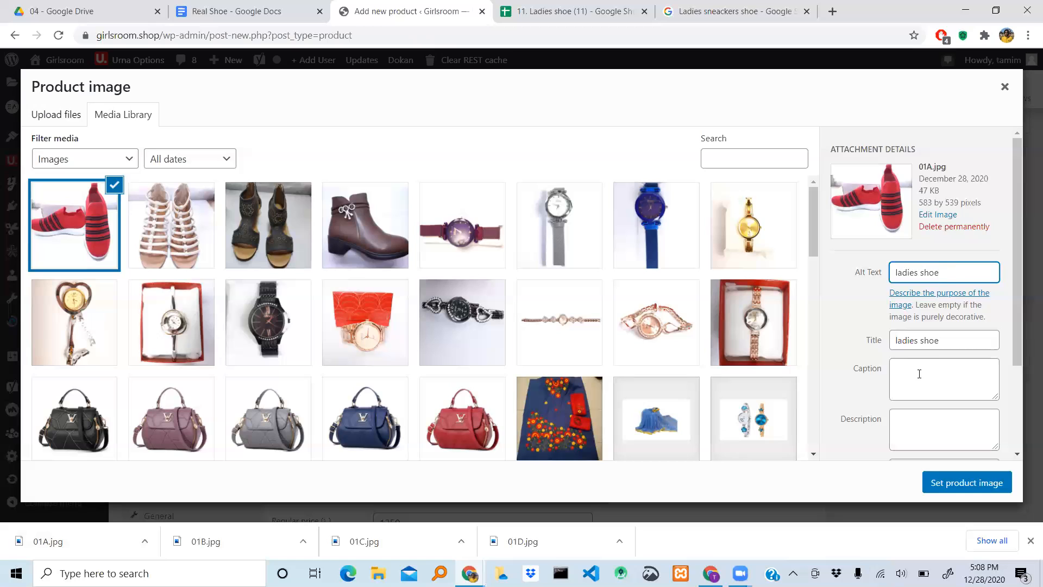
- Enter "01a" as the description of the 01A.jpg image and set it as the product image
{"action": "left_click", "coordinate": [924, 433]}
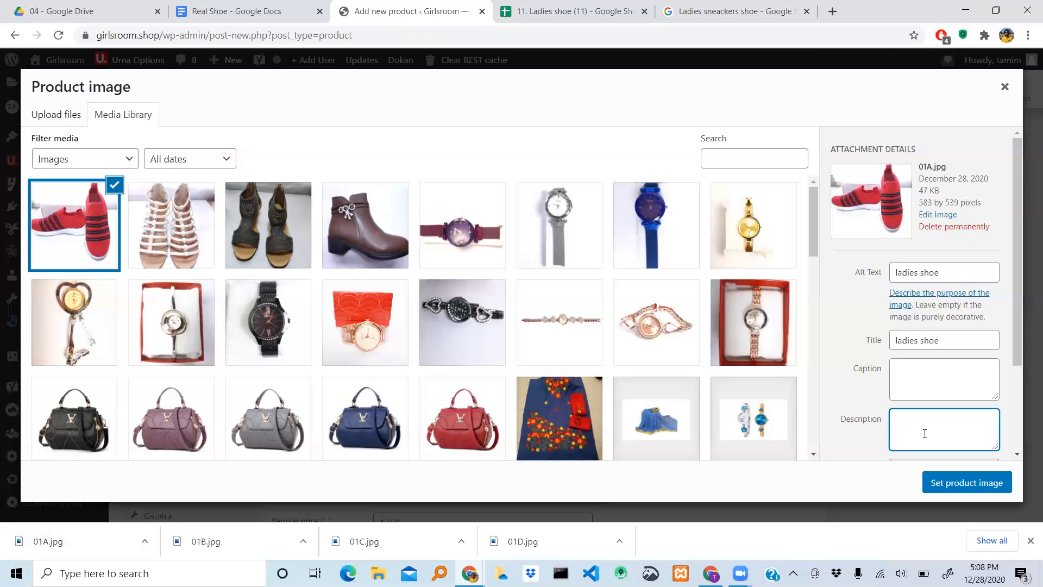
{"action": "type", "text": "01a"}
{"action": "left_click", "coordinate": [956, 490]}
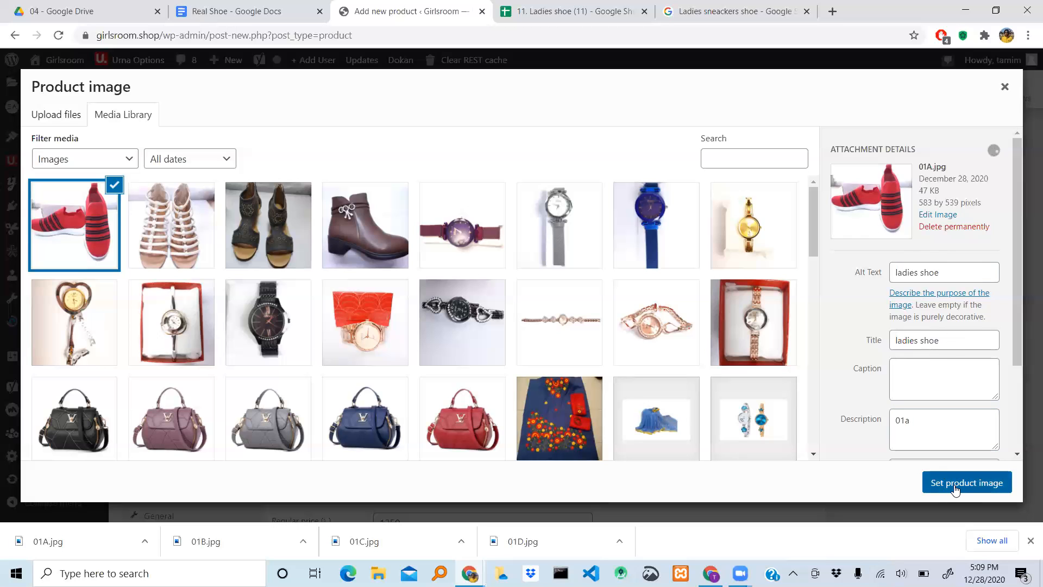
{"action": "left_click", "coordinate": [956, 489]}
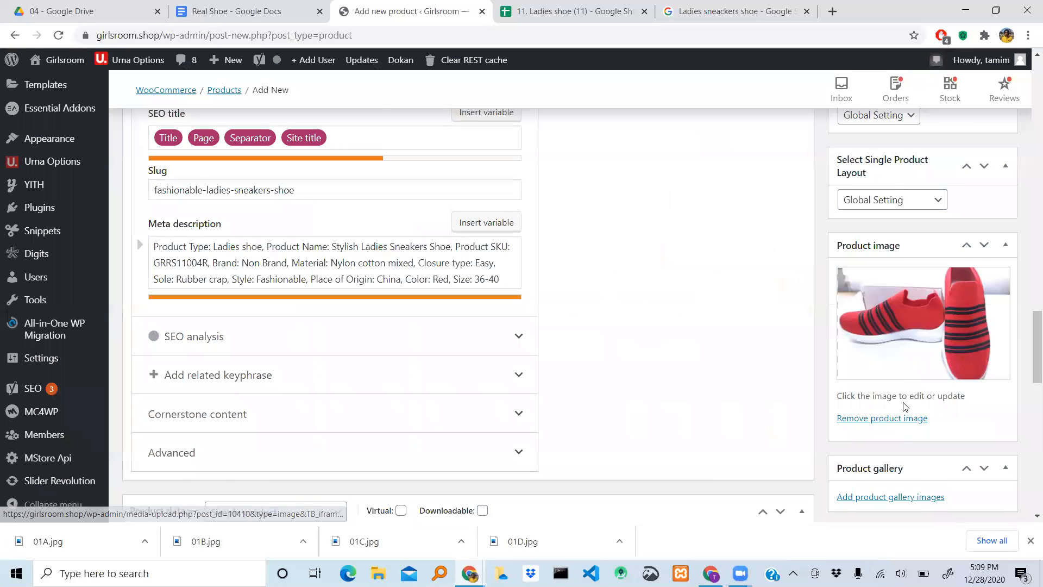
- Upload the downloaded 01B.jpg in the product gallery dialog
{"action": "scroll", "coordinate": [903, 401], "scroll_direction": "down", "scroll_amount": 1}
{"action": "scroll", "coordinate": [903, 401], "scroll_direction": "down", "scroll_amount": 2}
{"action": "scroll", "coordinate": [904, 405], "scroll_direction": "up", "scroll_amount": 2}
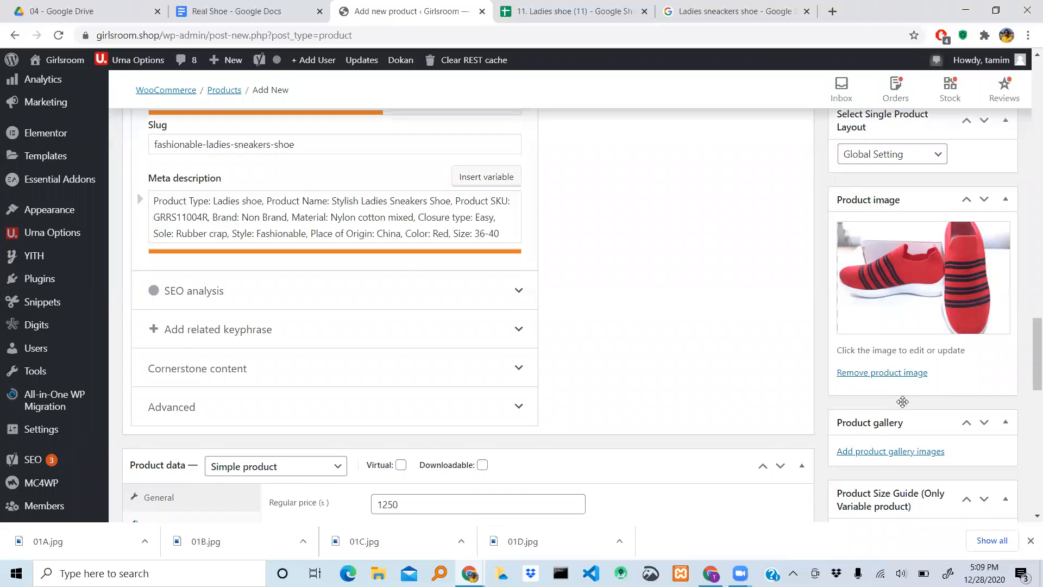
{"action": "scroll", "coordinate": [903, 402], "scroll_direction": "down", "scroll_amount": 1}
{"action": "scroll", "coordinate": [903, 402], "scroll_direction": "down", "scroll_amount": 2}
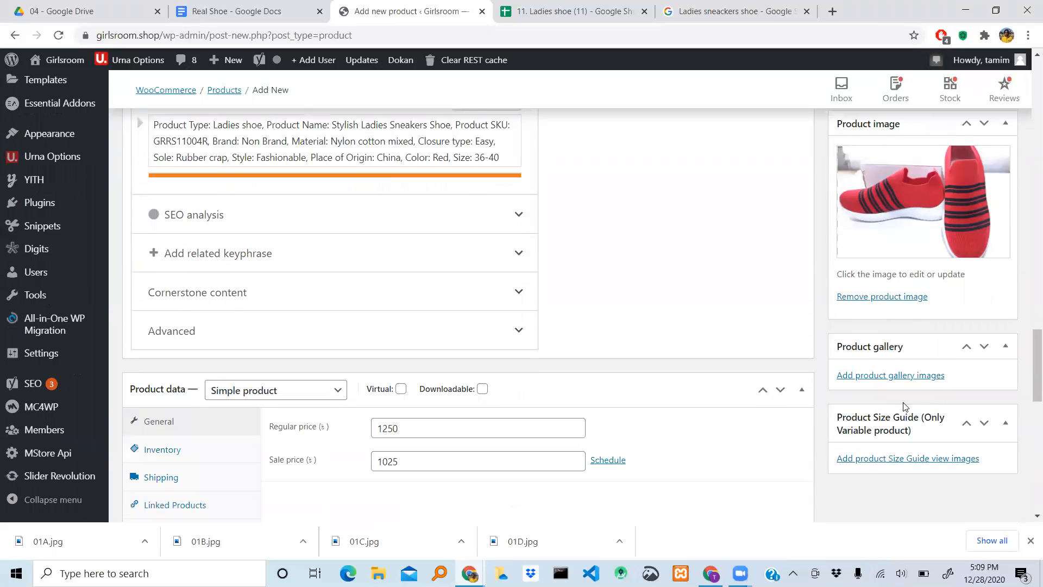
{"action": "left_click", "coordinate": [872, 376]}
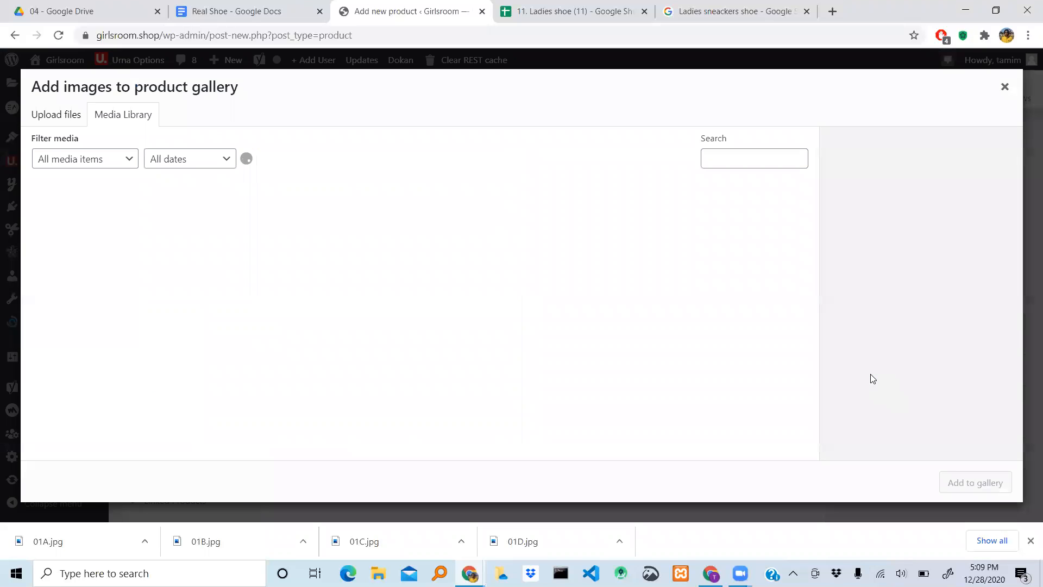
{"action": "left_click", "coordinate": [53, 122]}
{"action": "left_click", "coordinate": [117, 117]}
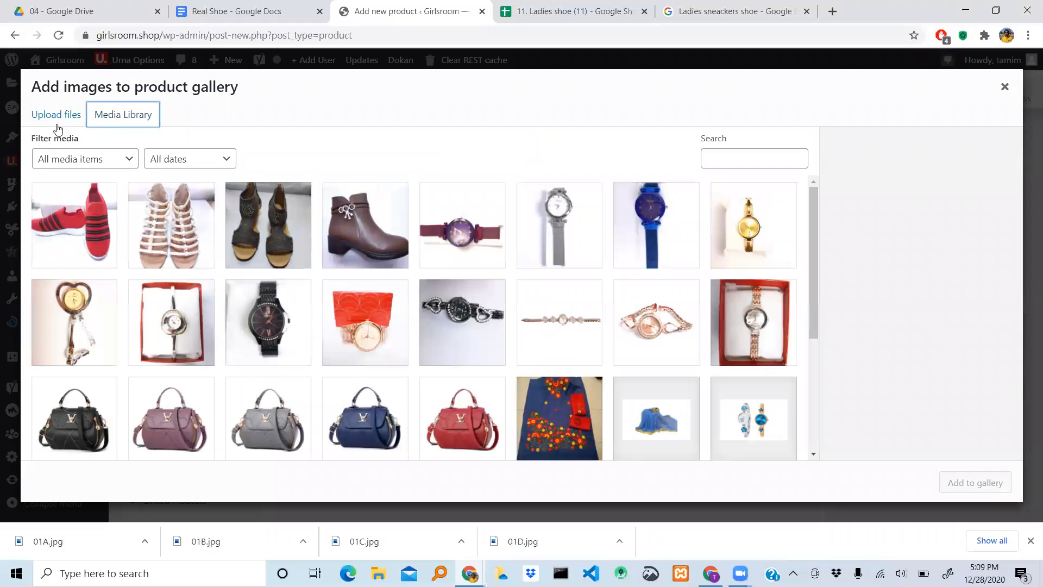
{"action": "left_click", "coordinate": [51, 116]}
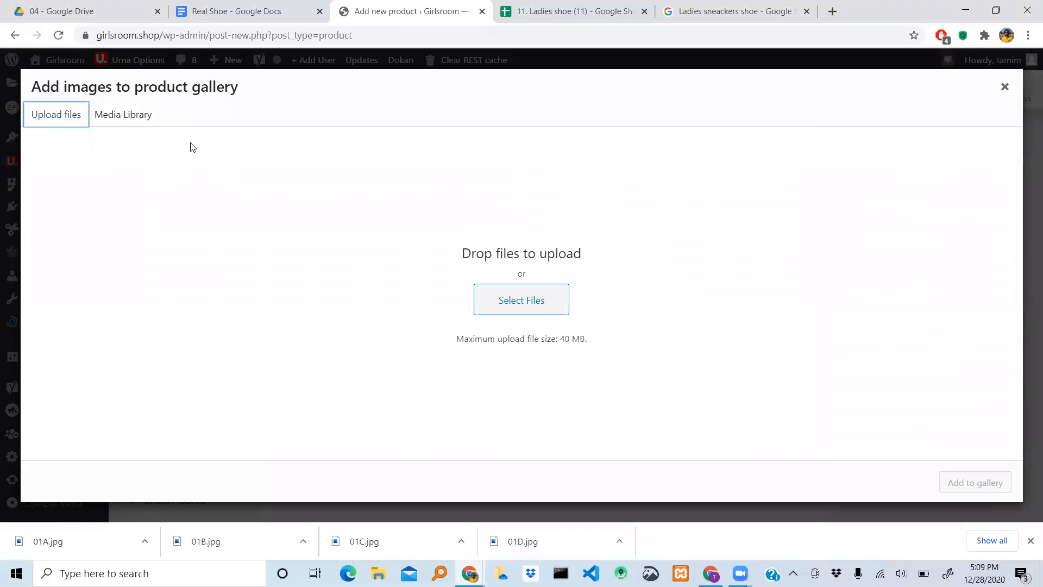
{"action": "left_click_drag", "start_coordinate": [212, 543], "coordinate": [495, 308]}
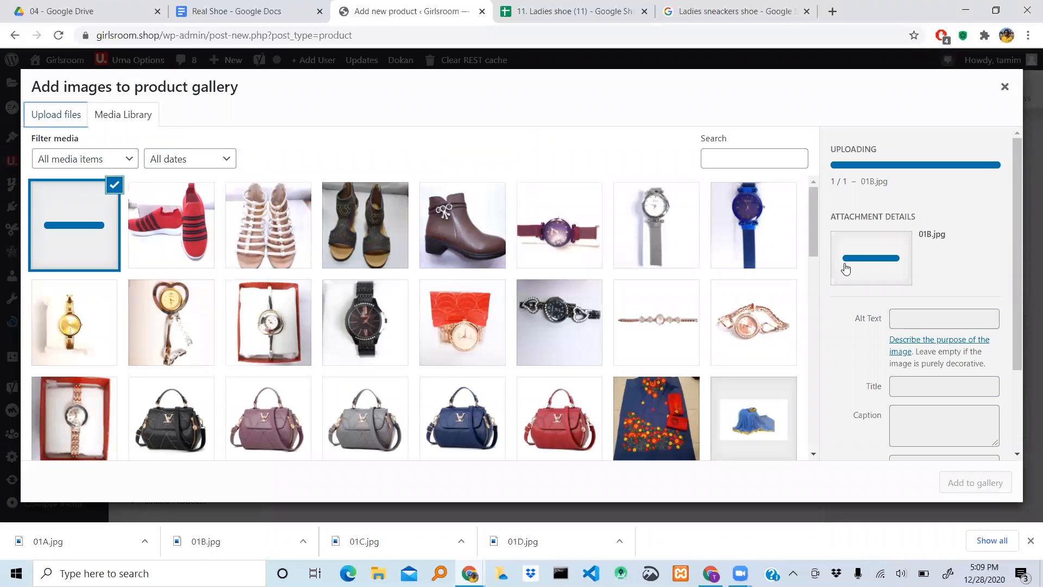
- Replace the title of the uploaded 01B.jpg image with "ladies shoe" and copy that text
{"action": "left_click", "coordinate": [910, 382]}
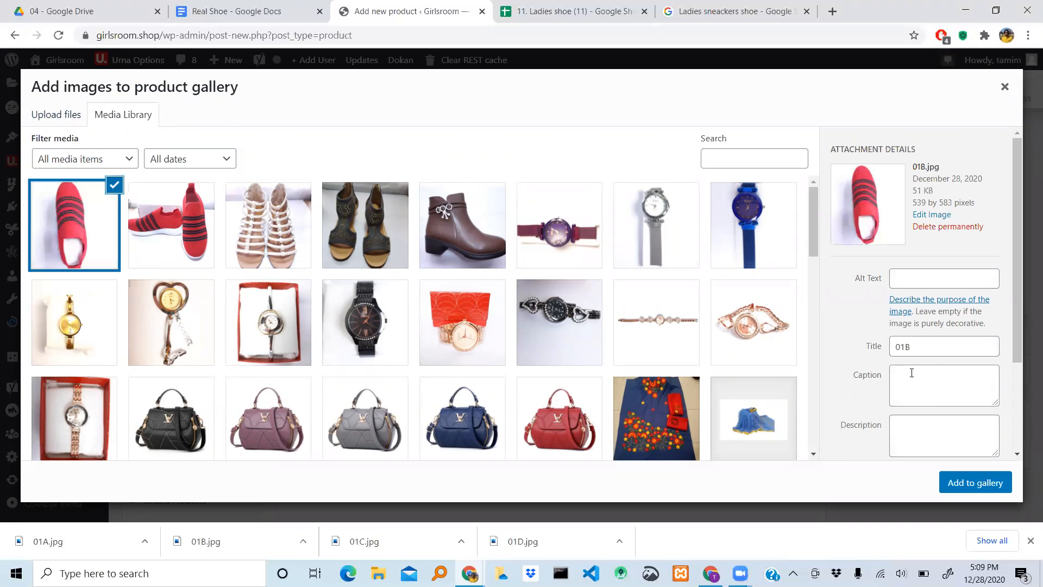
{"action": "left_click", "coordinate": [917, 345]}
{"action": "key", "text": "BackSpace"}
{"action": "key", "text": "BackSpace"}
{"action": "key", "text": "BackSpace"}
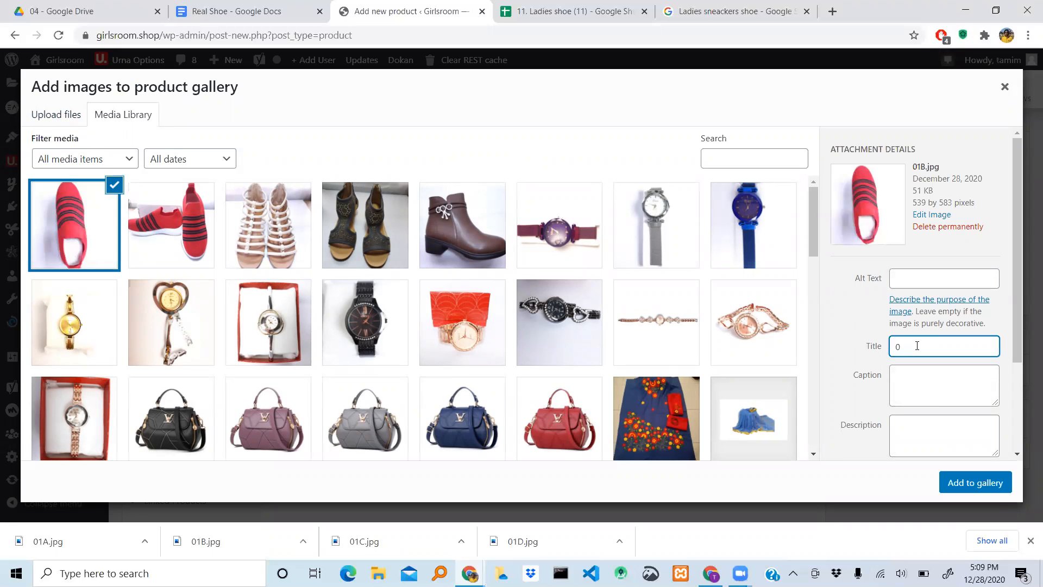
{"action": "type", "text": "ladies shooe"}
{"action": "key", "text": "shift+Left"}
{"action": "key", "text": "shift+Left"}
{"action": "key", "text": "shift+Left"}
{"action": "key", "text": "shift+Left"}
{"action": "key", "text": "shift+Left"}
{"action": "key", "text": "shift+Left"}
{"action": "key", "text": "shift+Left"}
{"action": "key", "text": "shift+Left"}
{"action": "key", "text": "shift+Left"}
{"action": "key", "text": "shift+Left"}
{"action": "key", "text": "shift+Left"}
{"action": "key", "text": "ctrl+c"}
- Paste "ladies shoe" as the alt text of 01B.jpg and add the image to the product gallery
{"action": "left_click", "coordinate": [940, 276]}
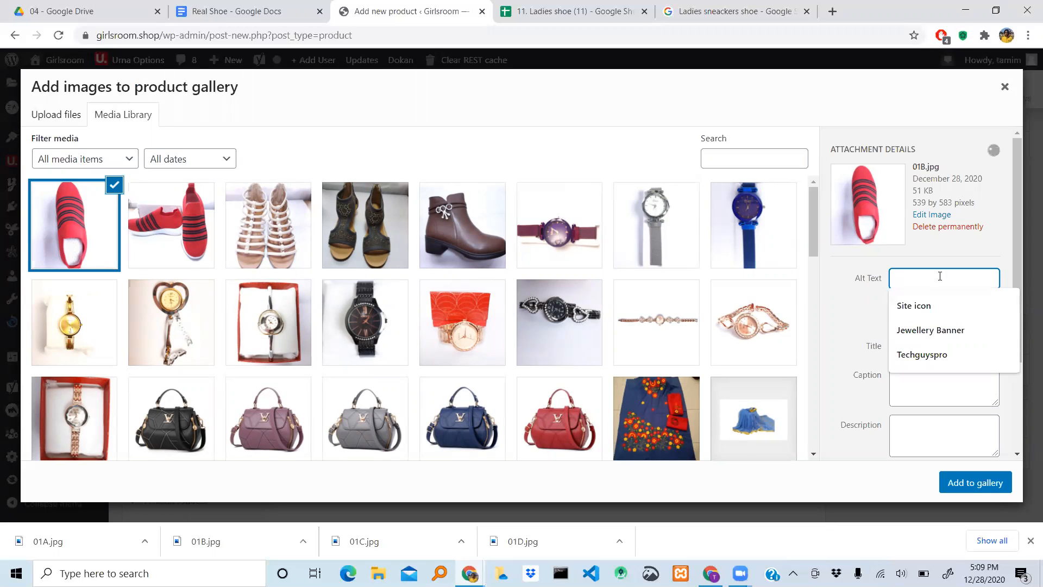
{"action": "key", "text": "ctrl+v"}
{"action": "left_click", "coordinate": [839, 381]}
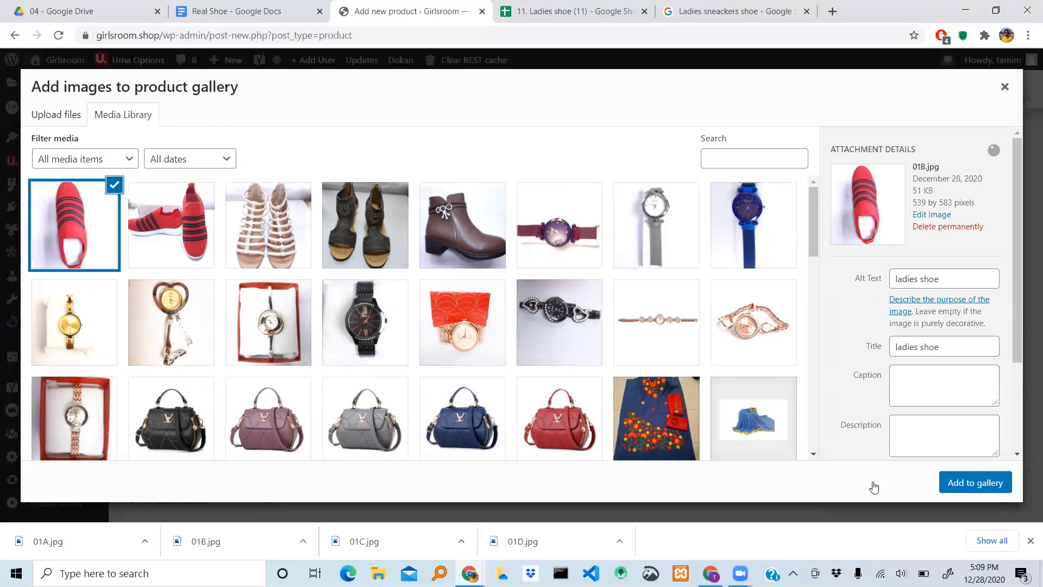
{"action": "left_click", "coordinate": [973, 482]}
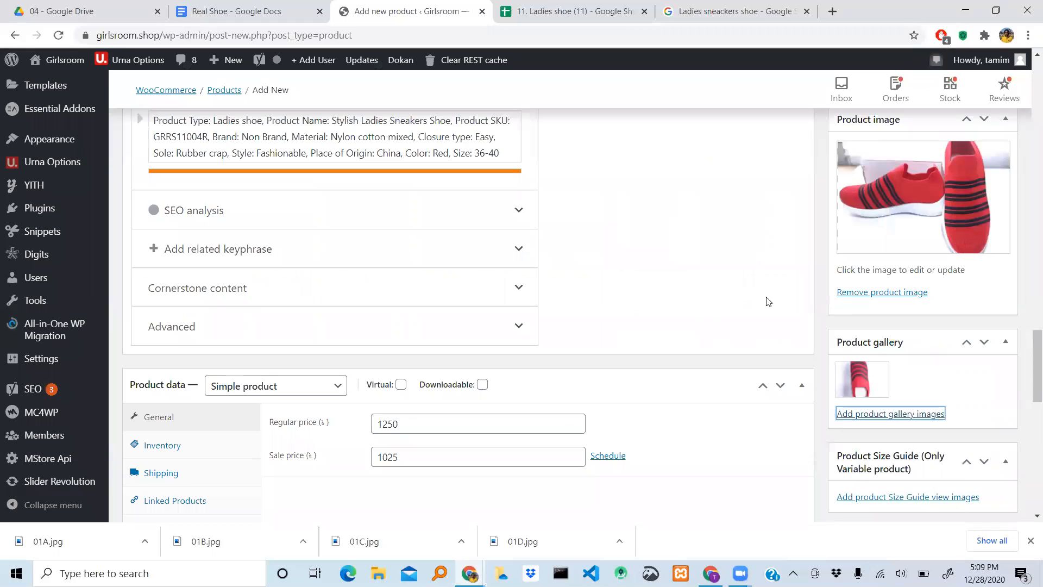
- Reopen the product gallery dialog and upload the downloaded 01C.jpg
{"action": "scroll", "coordinate": [681, 274], "scroll_direction": "down", "scroll_amount": 1}
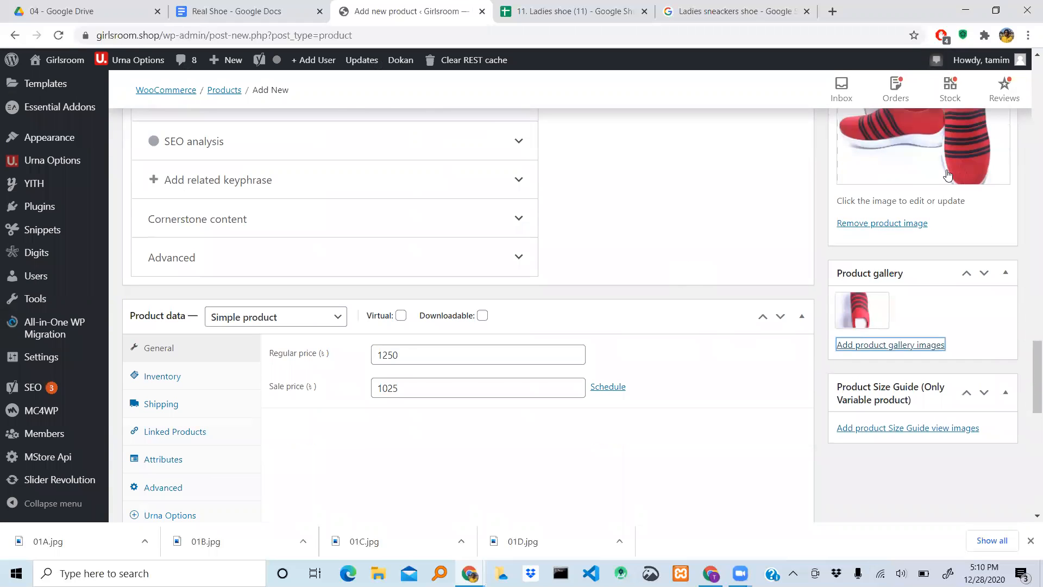
{"action": "left_click", "coordinate": [894, 344]}
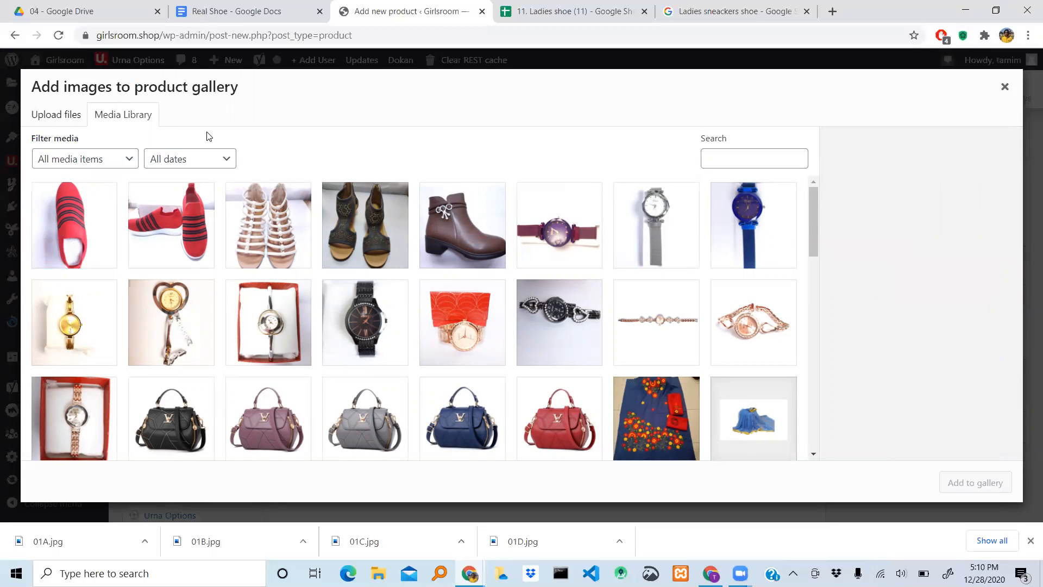
{"action": "left_click", "coordinate": [35, 115]}
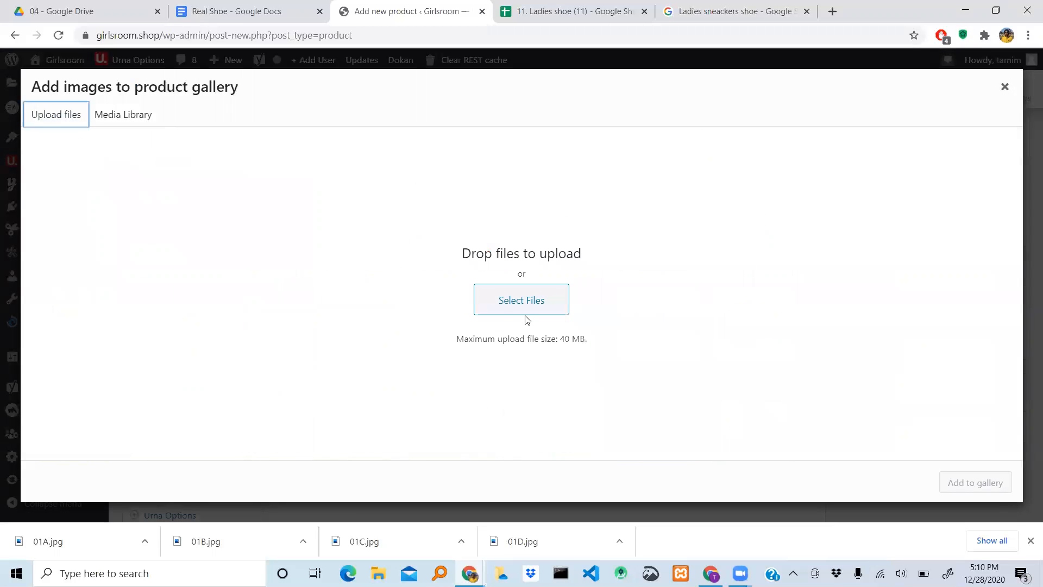
{"action": "left_click_drag", "start_coordinate": [396, 535], "coordinate": [481, 311]}
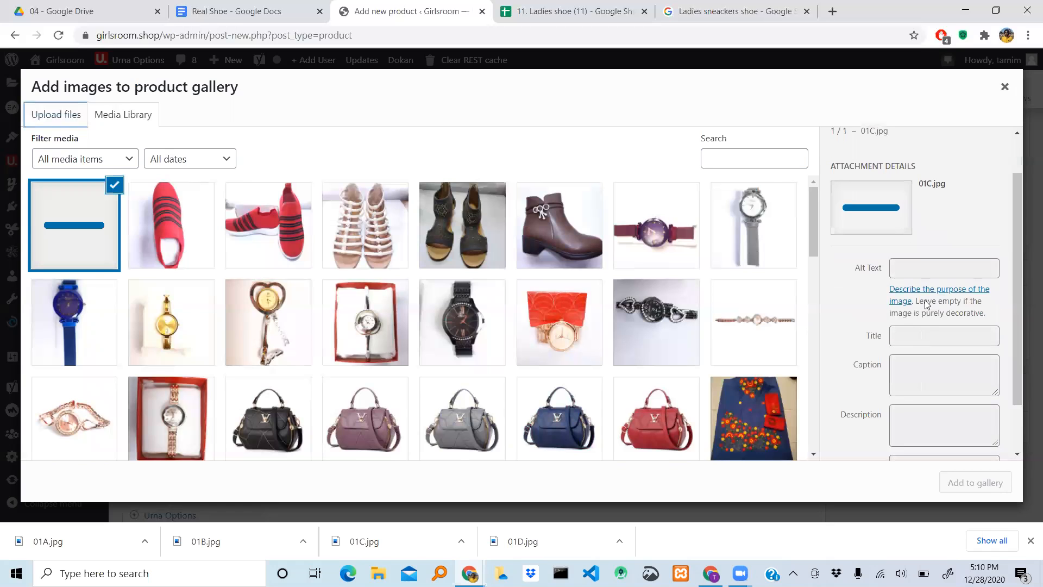
- Set the title and alt text of 01C.jpg to "ladies shoe" and add the image to the product gallery
{"action": "left_click", "coordinate": [946, 337]}
{"action": "key", "text": "BackSpace"}
{"action": "key", "text": "BackSpace"}
{"action": "key", "text": "BackSpace"}
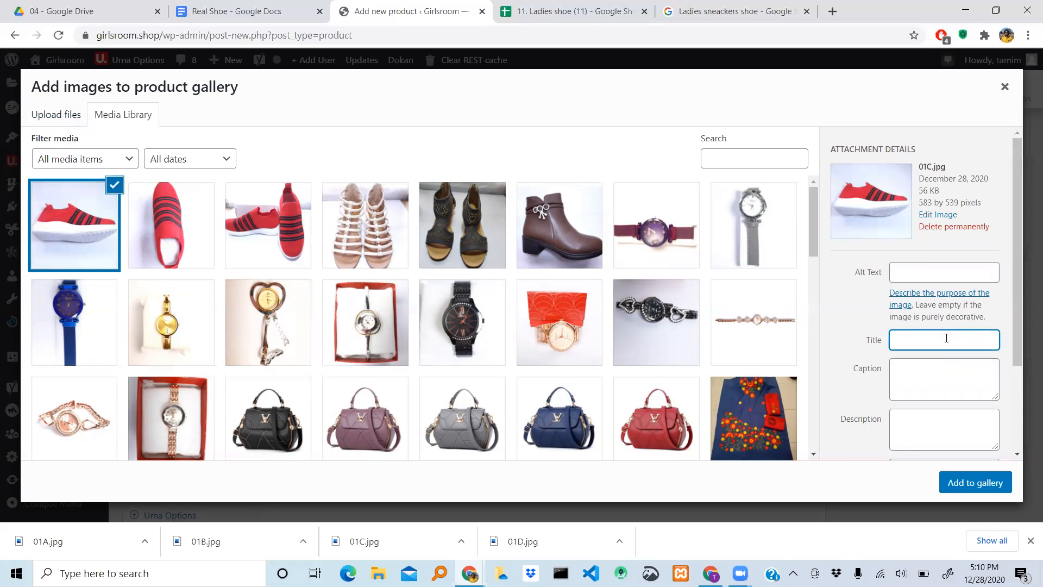
{"action": "key", "text": "ctrl+v"}
{"action": "left_click", "coordinate": [901, 277]}
{"action": "key", "text": "ctrl+v"}
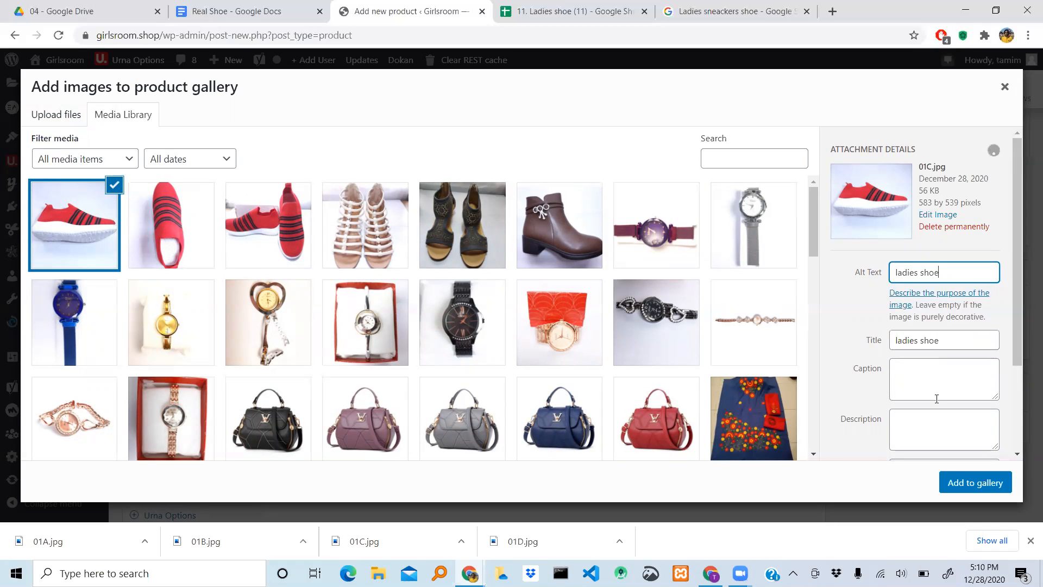
{"action": "left_click", "coordinate": [970, 488]}
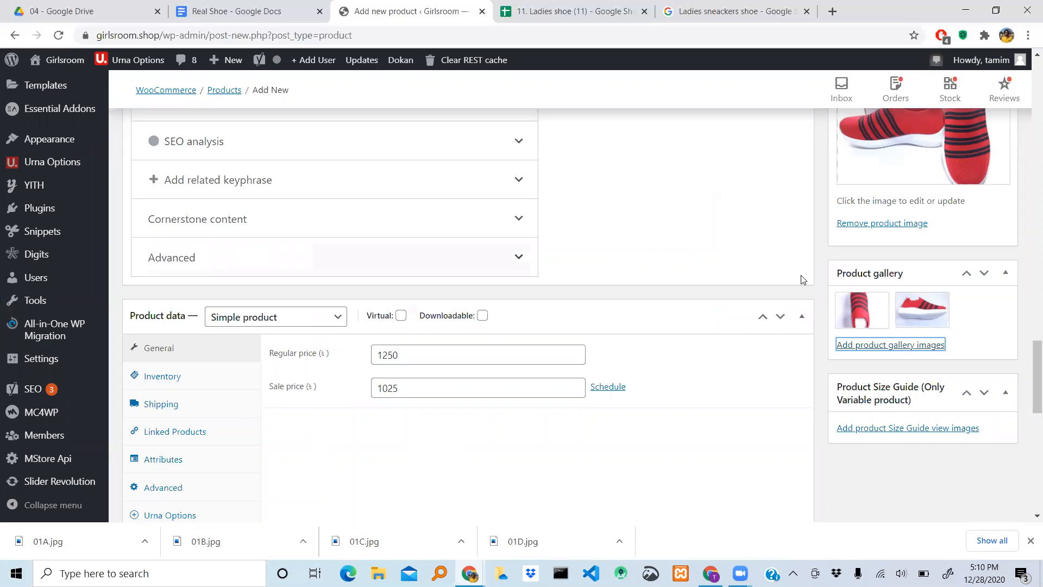
- Upload the downloaded 01D.jpg as another product gallery image
{"action": "left_click", "coordinate": [894, 347]}
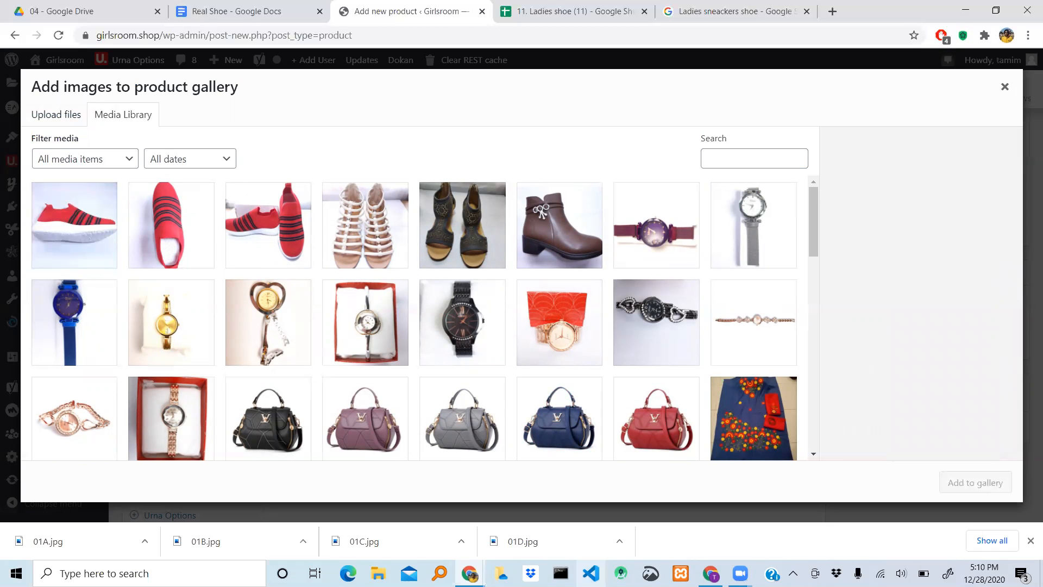
{"action": "left_click", "coordinate": [56, 115]}
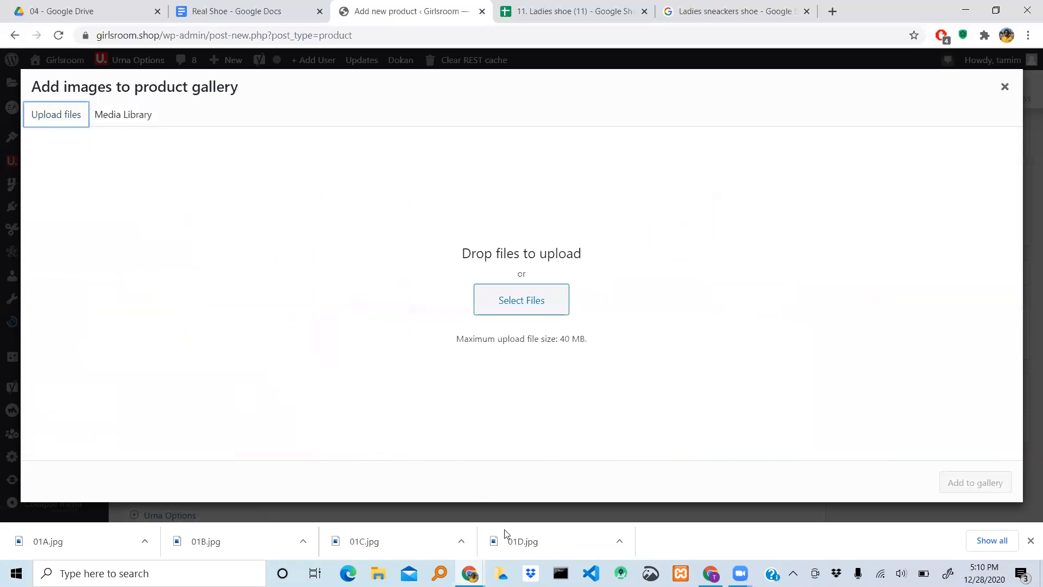
{"action": "left_click_drag", "start_coordinate": [505, 535], "coordinate": [529, 309]}
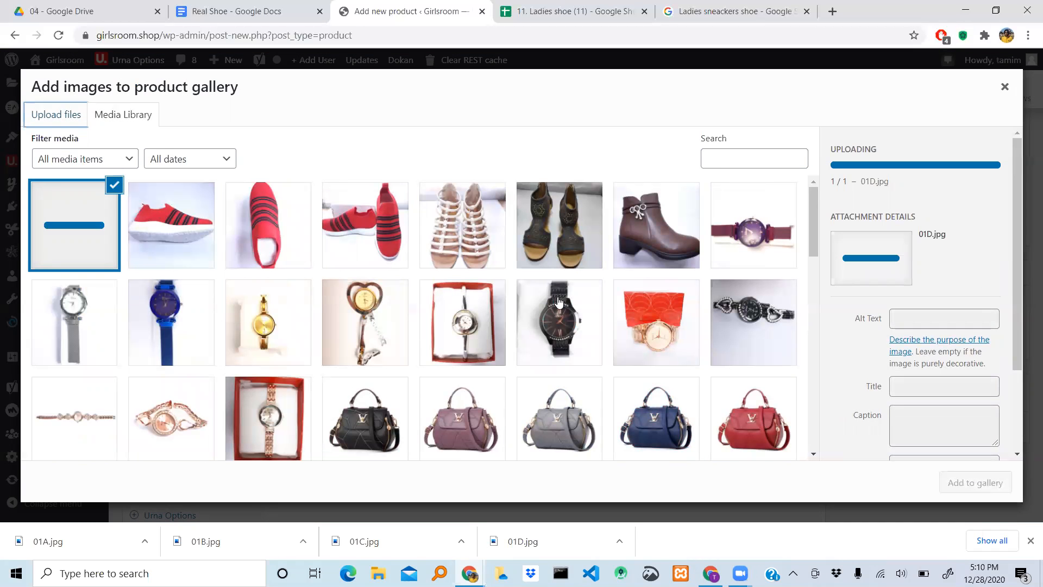
- Set the title and alt text of 01D.jpg to "ladies shoe" and add the image to the product gallery
{"action": "left_click", "coordinate": [935, 383]}
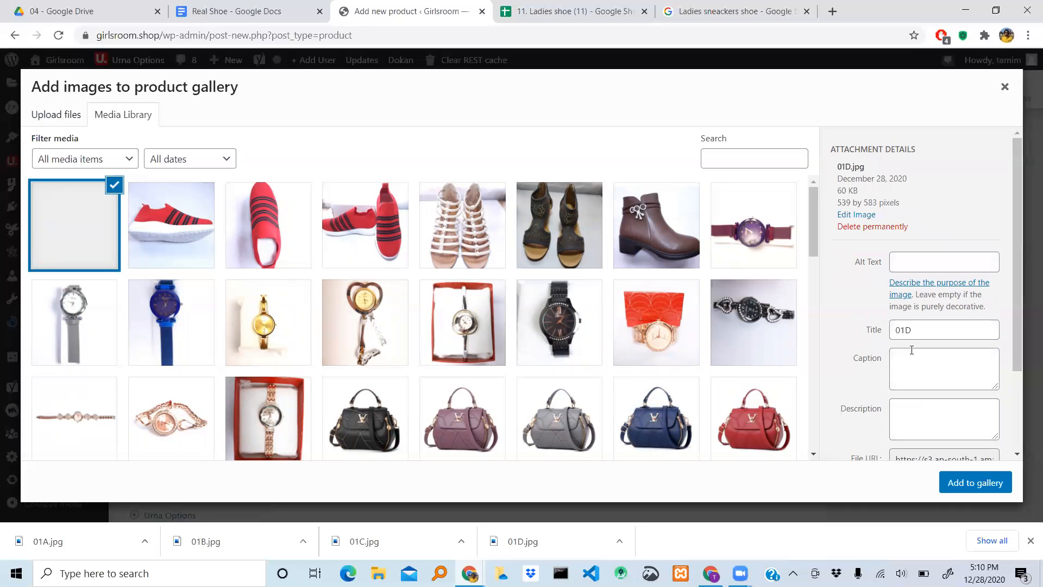
{"action": "left_click", "coordinate": [927, 349]}
{"action": "key", "text": "BackSpace"}
{"action": "key", "text": "BackSpace"}
{"action": "key", "text": "BackSpace"}
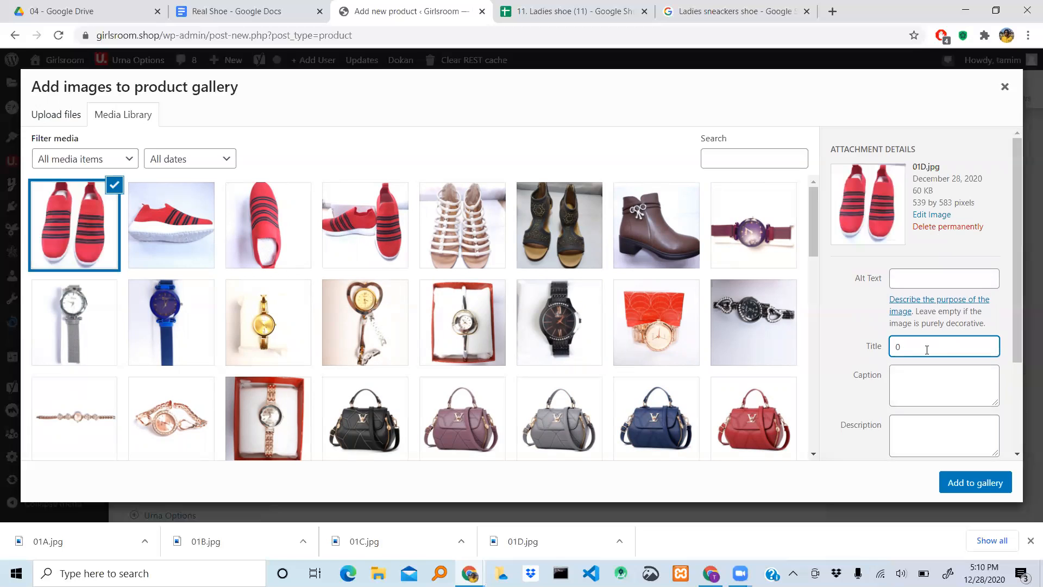
{"action": "key", "text": "ctrl+v"}
{"action": "left_click", "coordinate": [906, 277]}
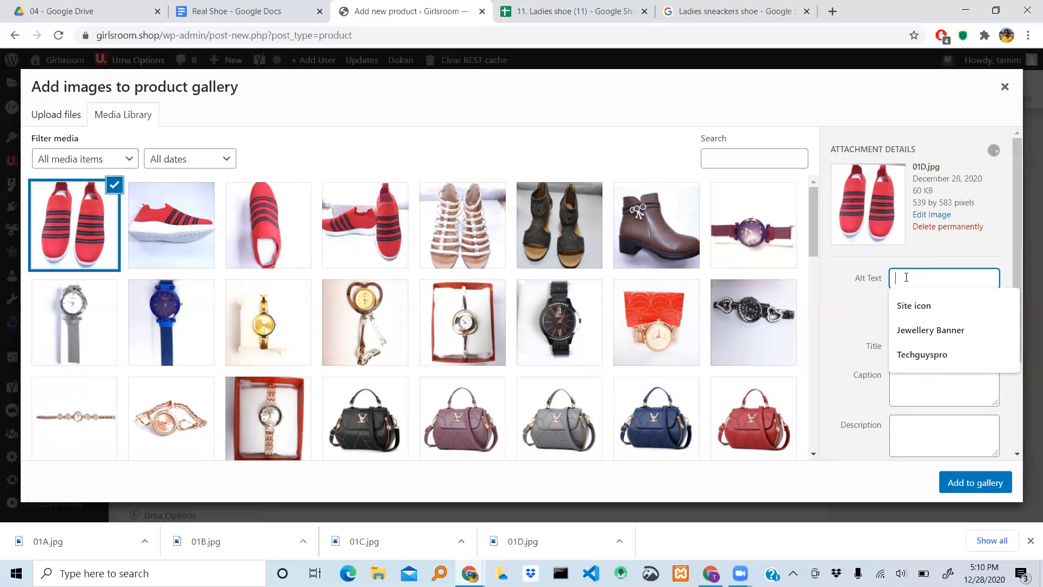
{"action": "key", "text": "ctrl+v"}
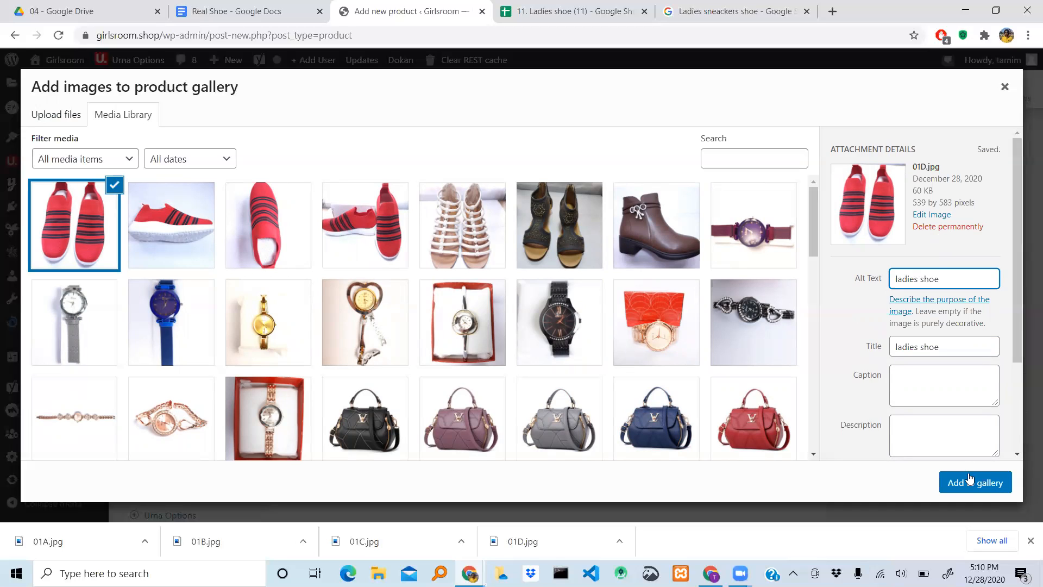
{"action": "left_click", "coordinate": [971, 480]}
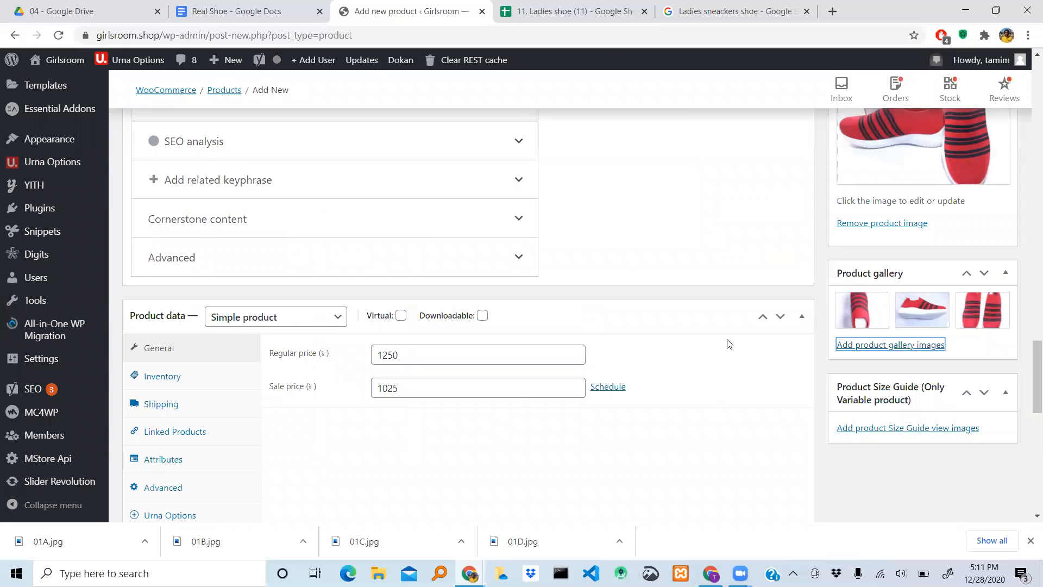
- Review the product image and gallery, and view the product size guide image dialog without adding anything
{"action": "scroll", "coordinate": [730, 344], "scroll_direction": "up", "scroll_amount": 4}
{"action": "scroll", "coordinate": [730, 341], "scroll_direction": "down", "scroll_amount": 2}
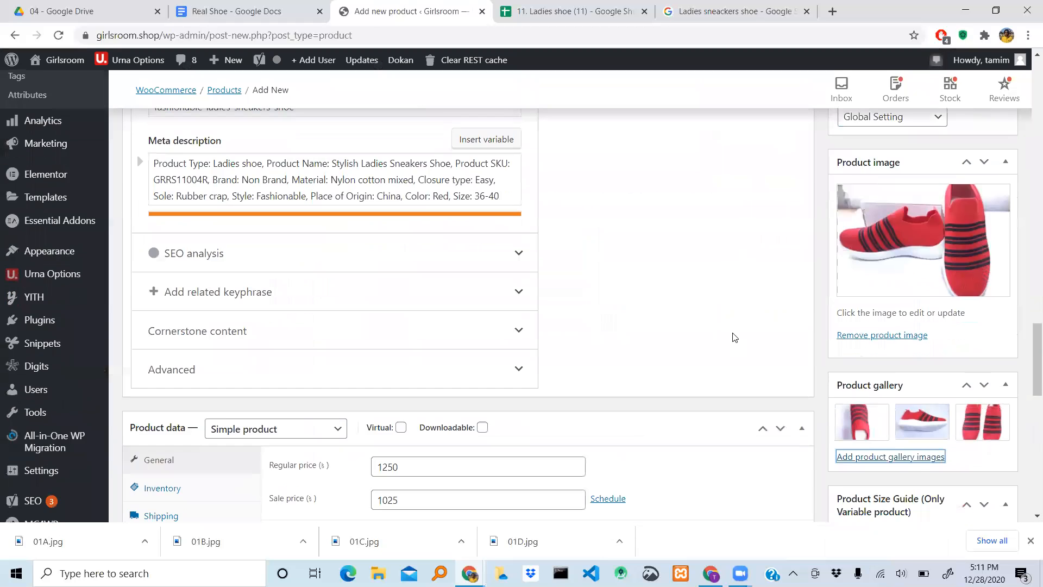
{"action": "scroll", "coordinate": [860, 395], "scroll_direction": "down", "scroll_amount": 2}
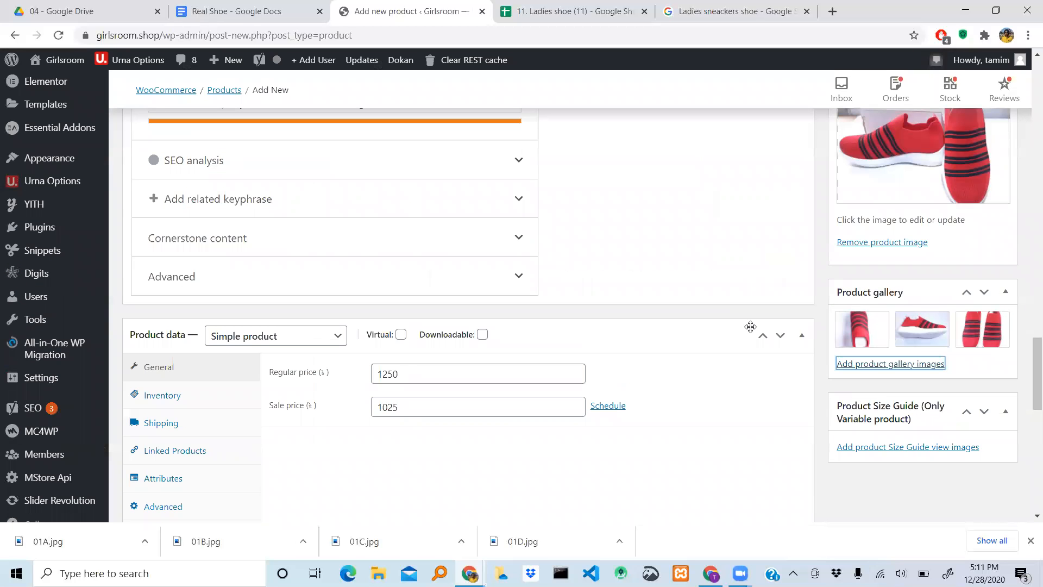
{"action": "scroll", "coordinate": [751, 328], "scroll_direction": "down", "scroll_amount": 2}
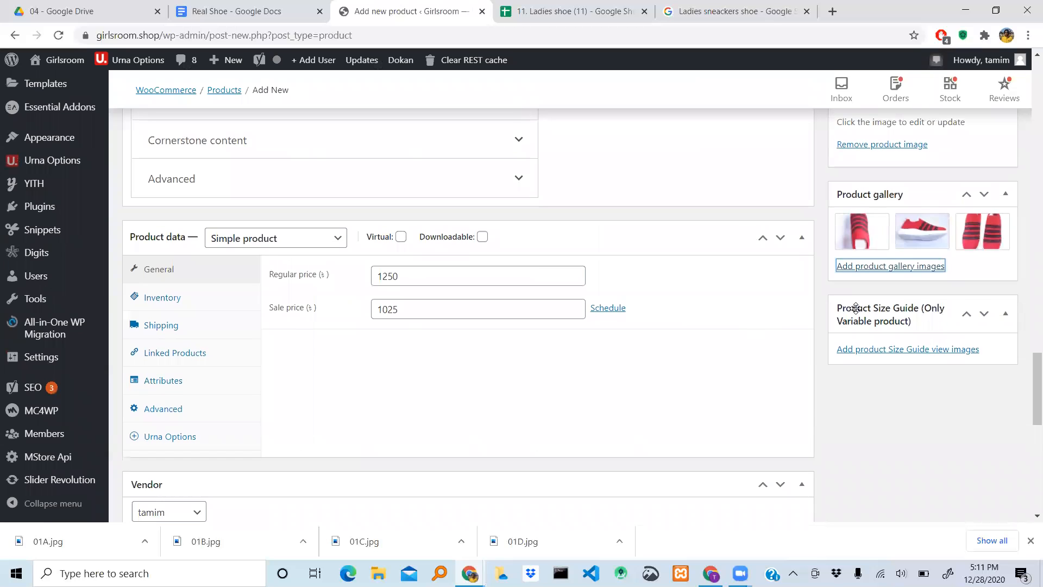
{"action": "left_click", "coordinate": [895, 354]}
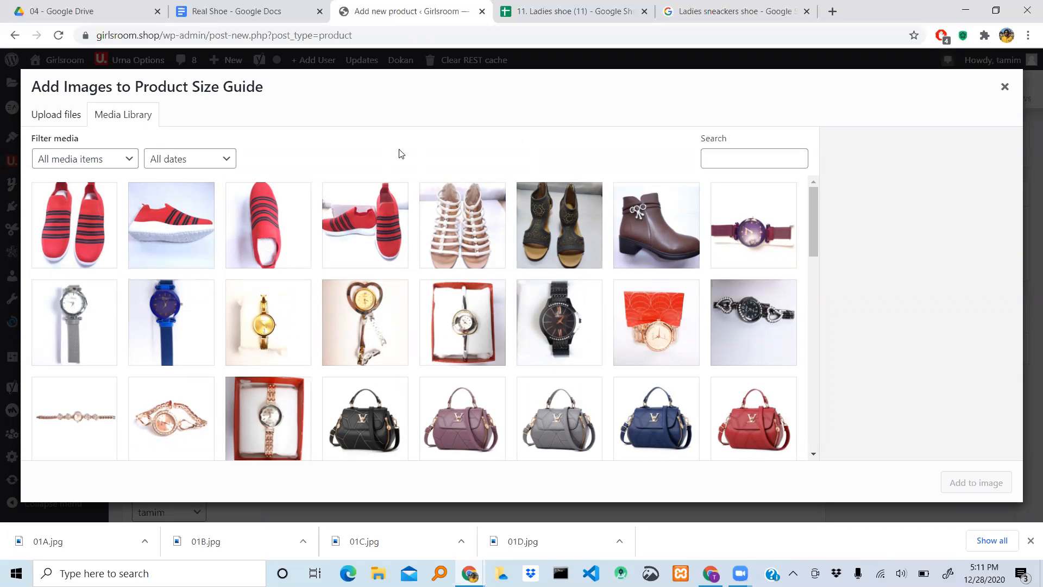
{"action": "left_click", "coordinate": [1005, 89]}
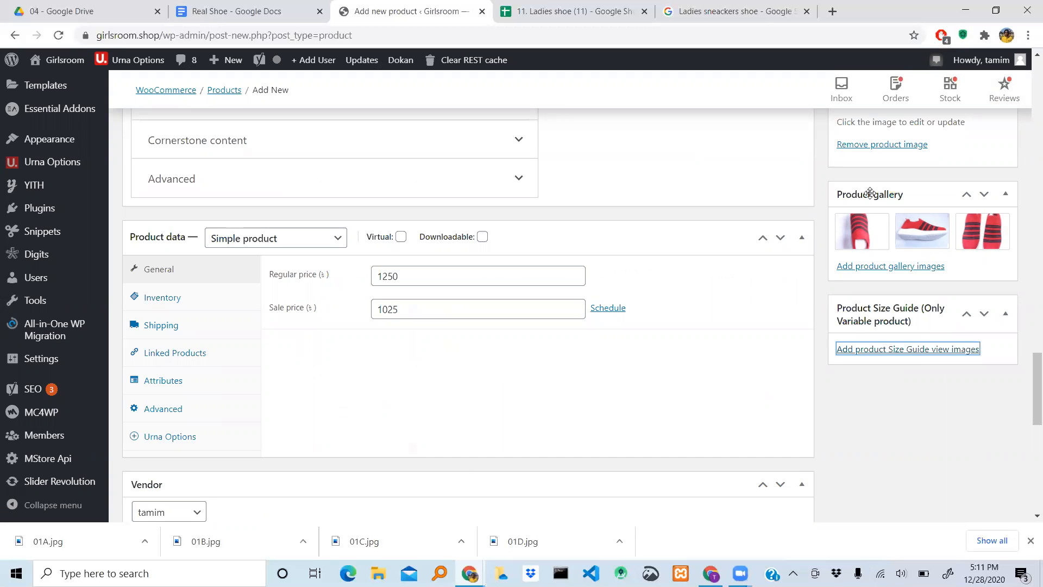
{"action": "scroll", "coordinate": [379, 360], "scroll_direction": "up", "scroll_amount": 2}
{"action": "scroll", "coordinate": [378, 364], "scroll_direction": "down", "scroll_amount": 3}
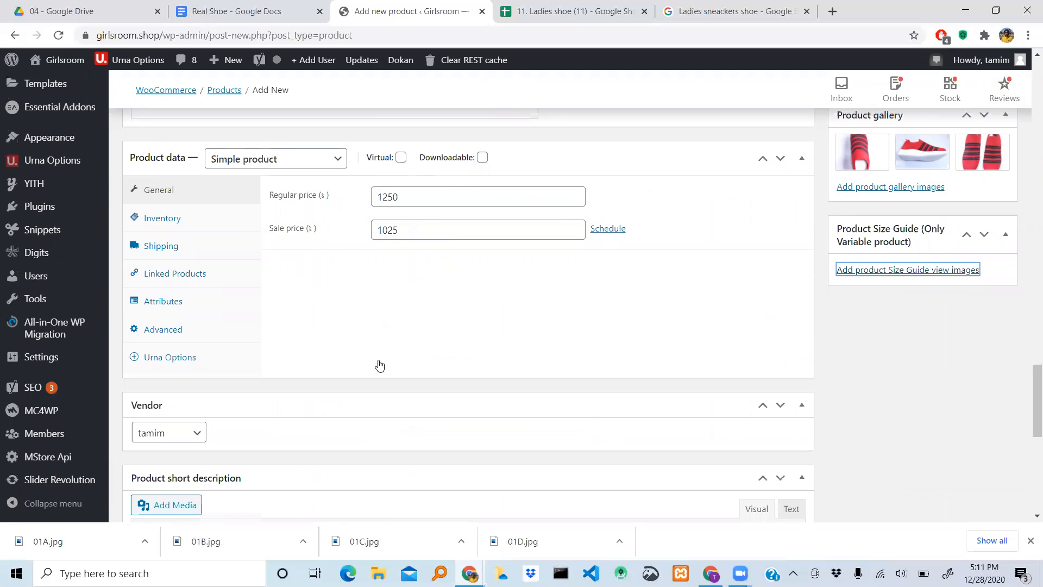
- Change the product type in the product data from a simple product to Variable product
{"action": "scroll", "coordinate": [377, 366], "scroll_direction": "up", "scroll_amount": 4}
{"action": "scroll", "coordinate": [881, 346], "scroll_direction": "up", "scroll_amount": 10}
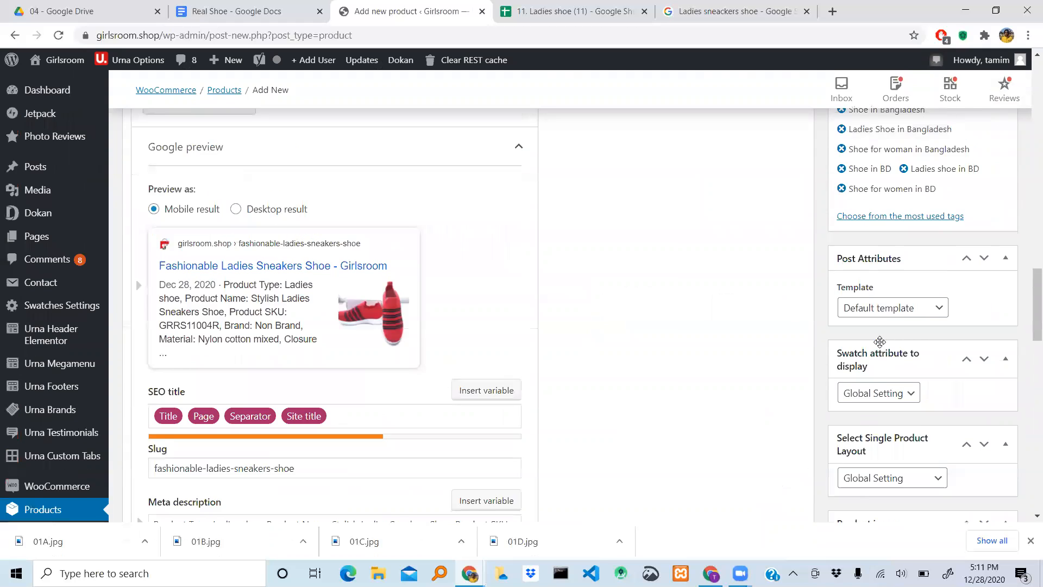
{"action": "scroll", "coordinate": [880, 346], "scroll_direction": "down", "scroll_amount": 15}
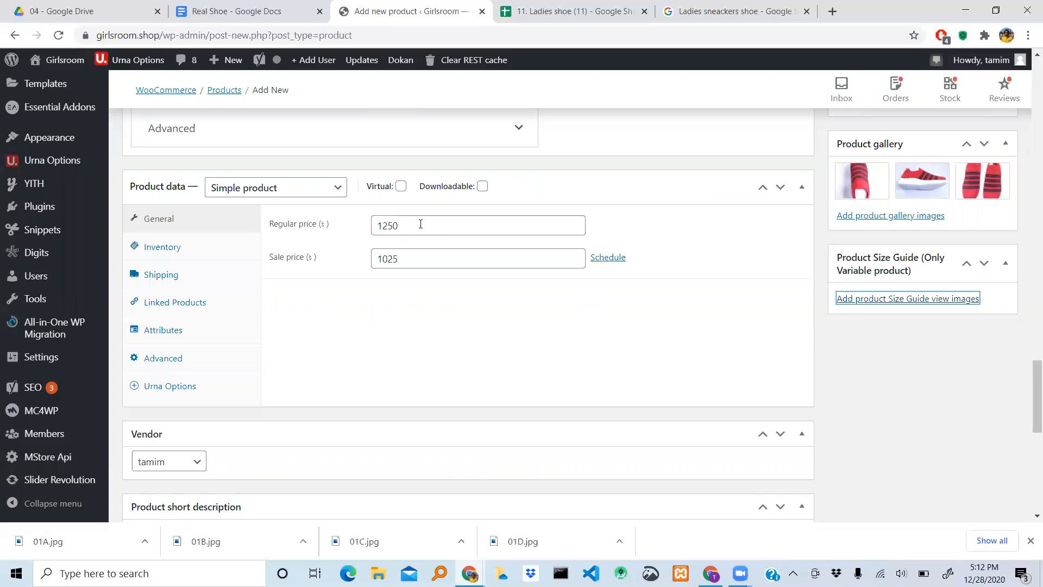
{"action": "left_click", "coordinate": [327, 194]}
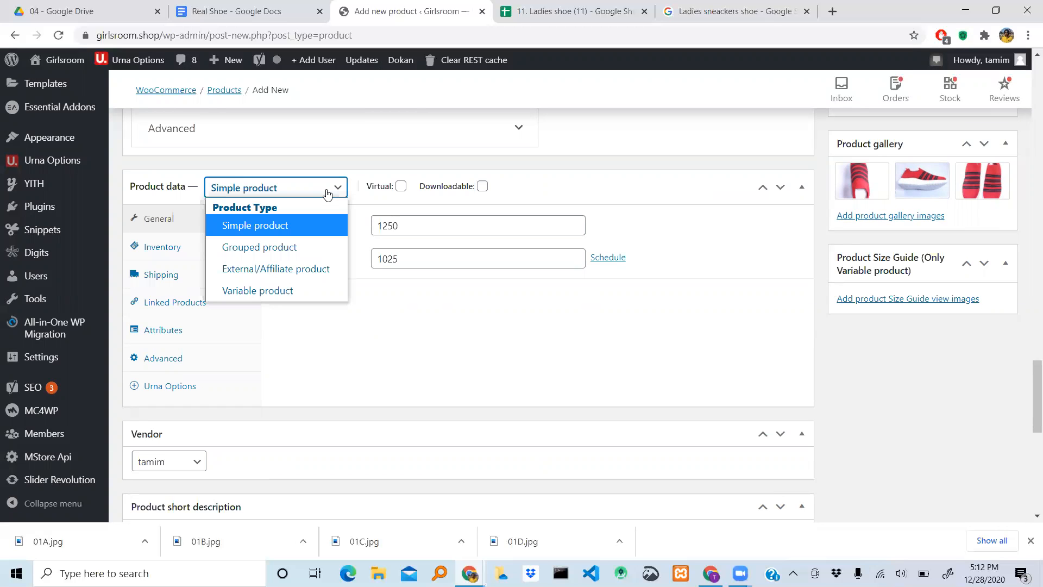
{"action": "left_click", "coordinate": [262, 292]}
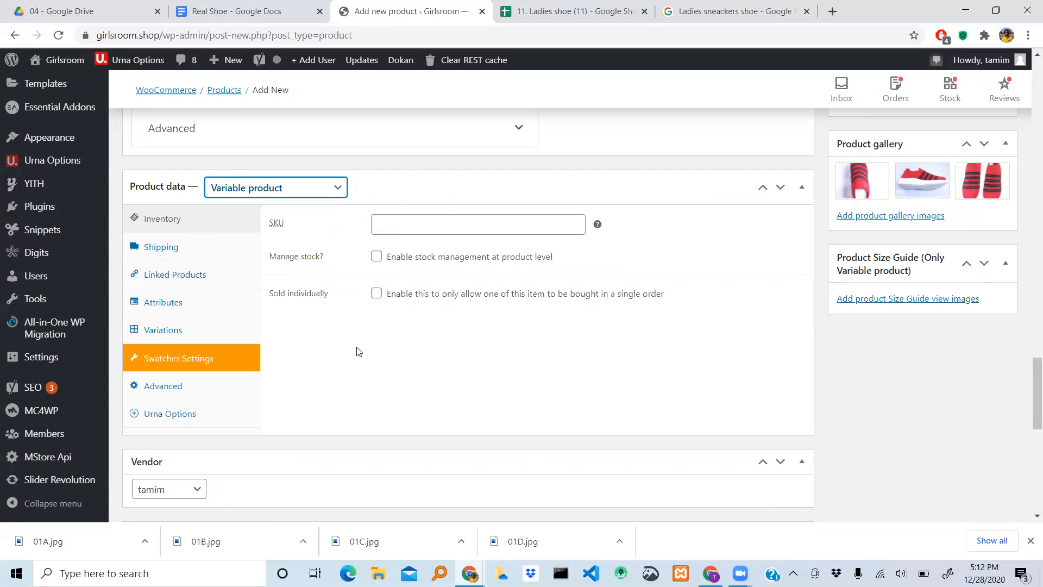
{"action": "scroll", "coordinate": [405, 360], "scroll_direction": "down", "scroll_amount": 1}
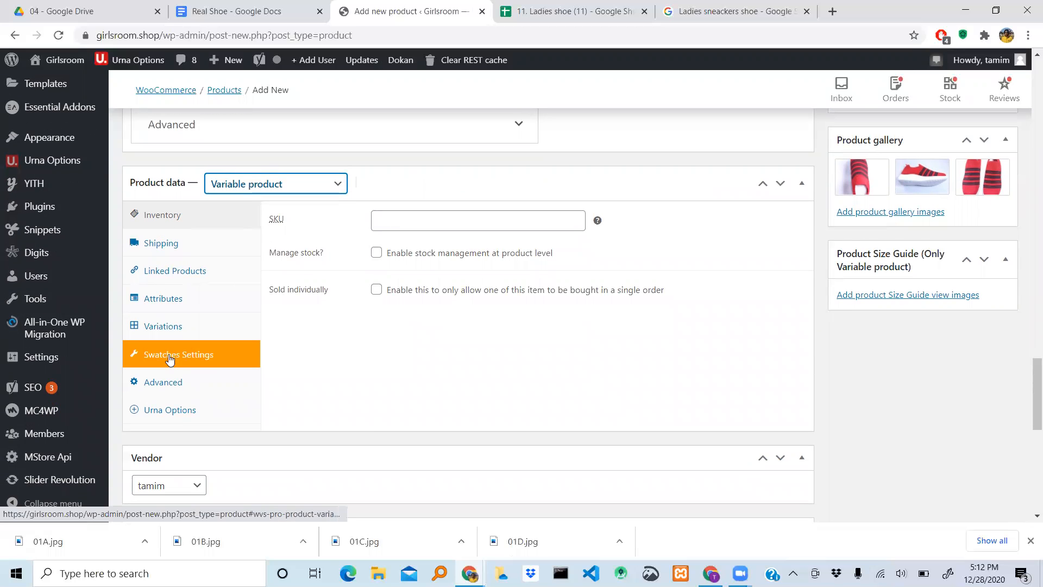
{"action": "left_click", "coordinate": [420, 219]}
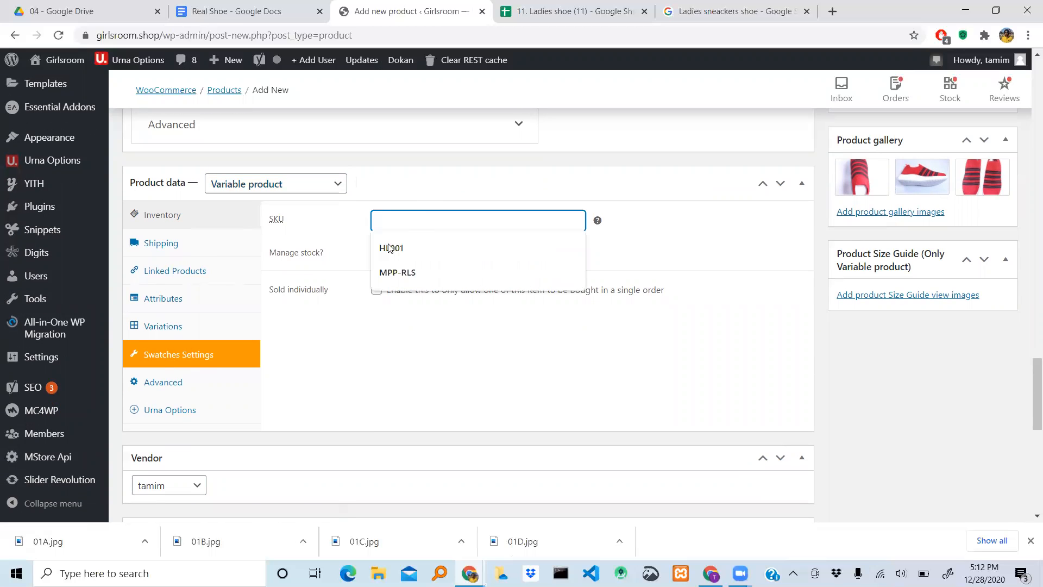
{"action": "left_click", "coordinate": [289, 357]}
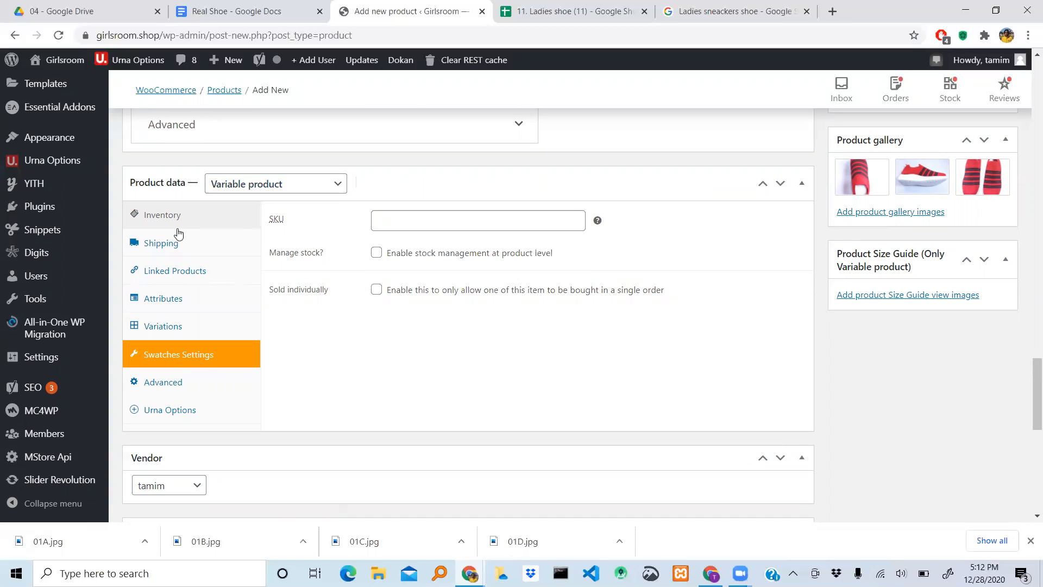
- Add the existing size attribute to the product's attributes
{"action": "left_click", "coordinate": [173, 303]}
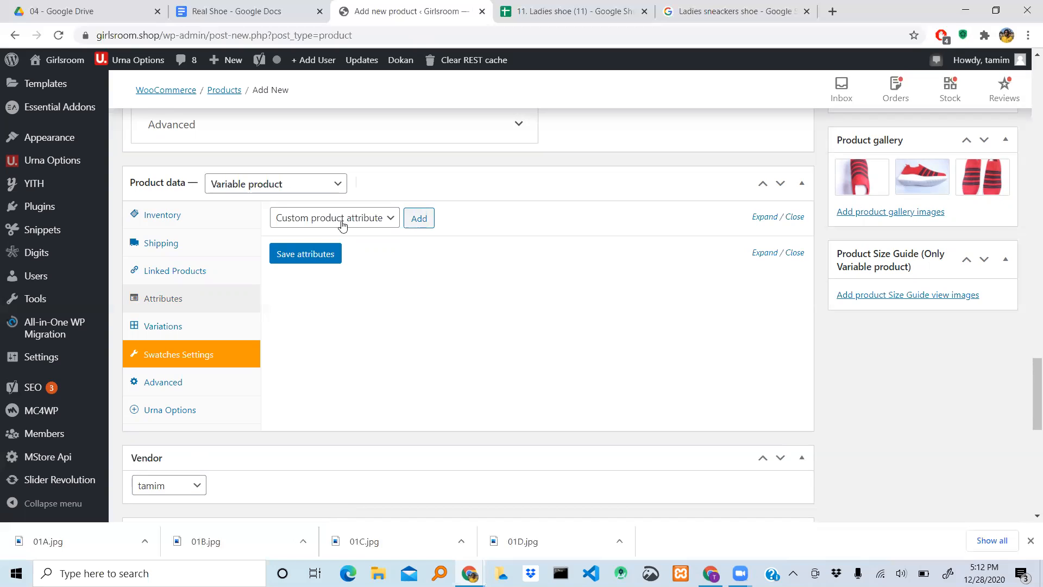
{"action": "left_click", "coordinate": [389, 219]}
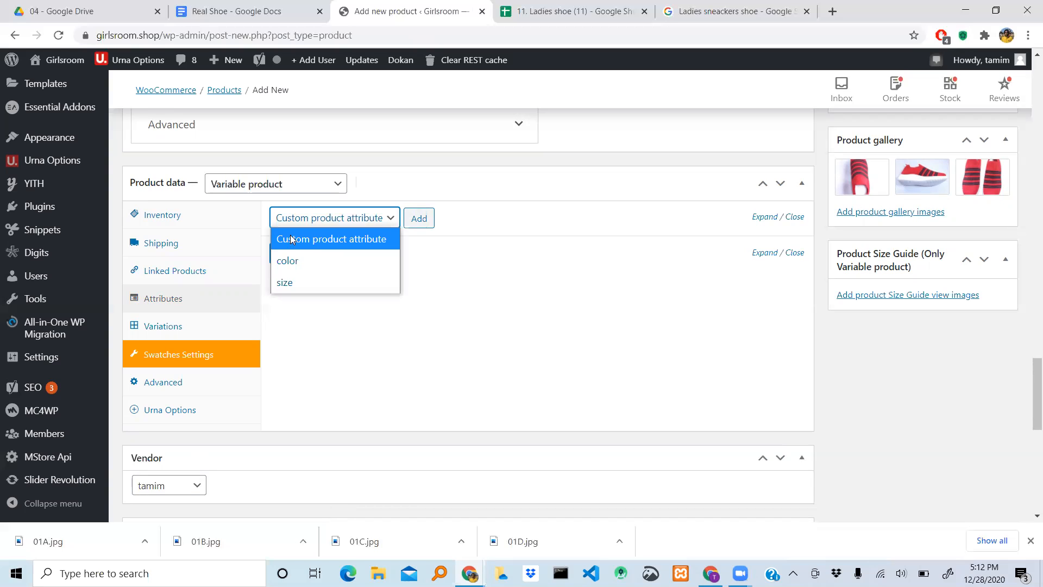
{"action": "left_click", "coordinate": [289, 285]}
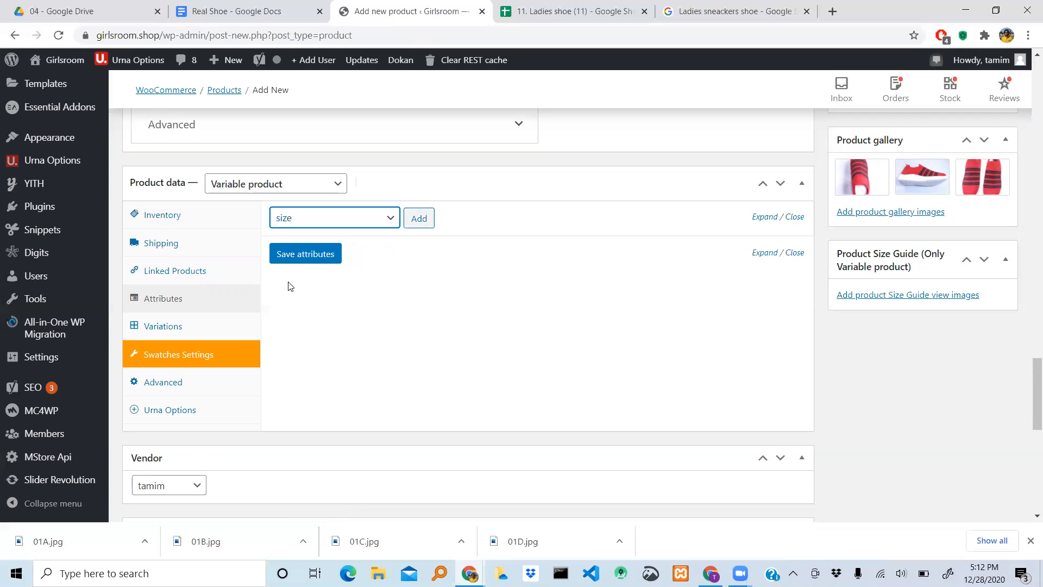
{"action": "left_click", "coordinate": [418, 220]}
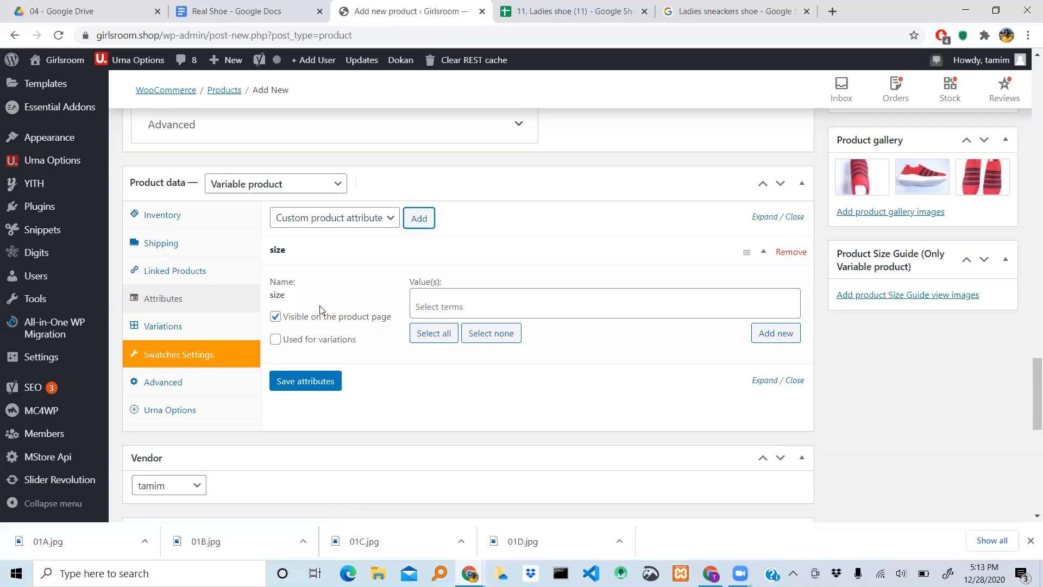
- Check the available terms of the size attribute and the shoe size range in the product description
{"action": "left_click", "coordinate": [489, 311]}
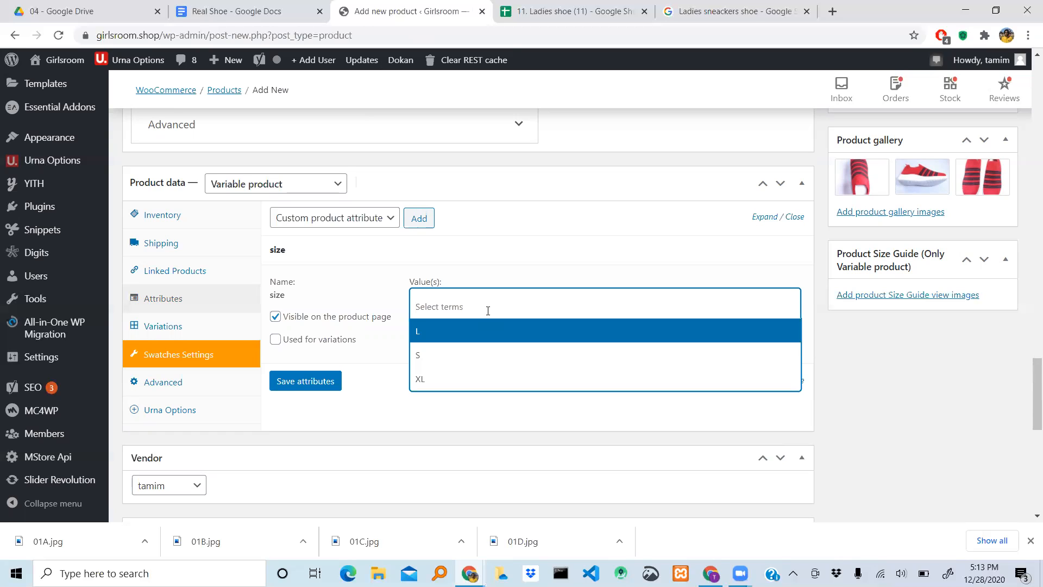
{"action": "left_click", "coordinate": [488, 310]}
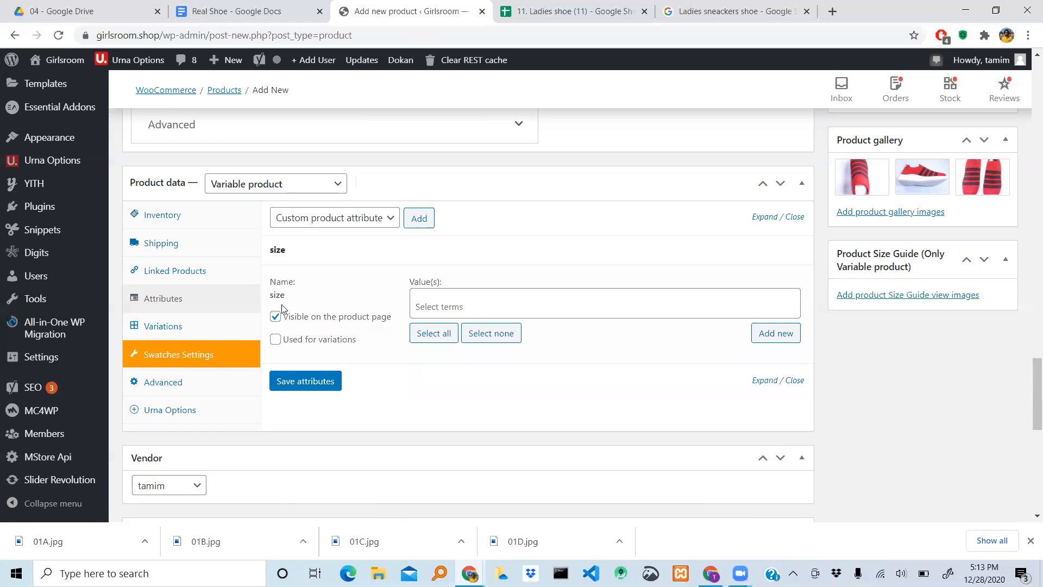
{"action": "scroll", "coordinate": [260, 303], "scroll_direction": "up", "scroll_amount": 15}
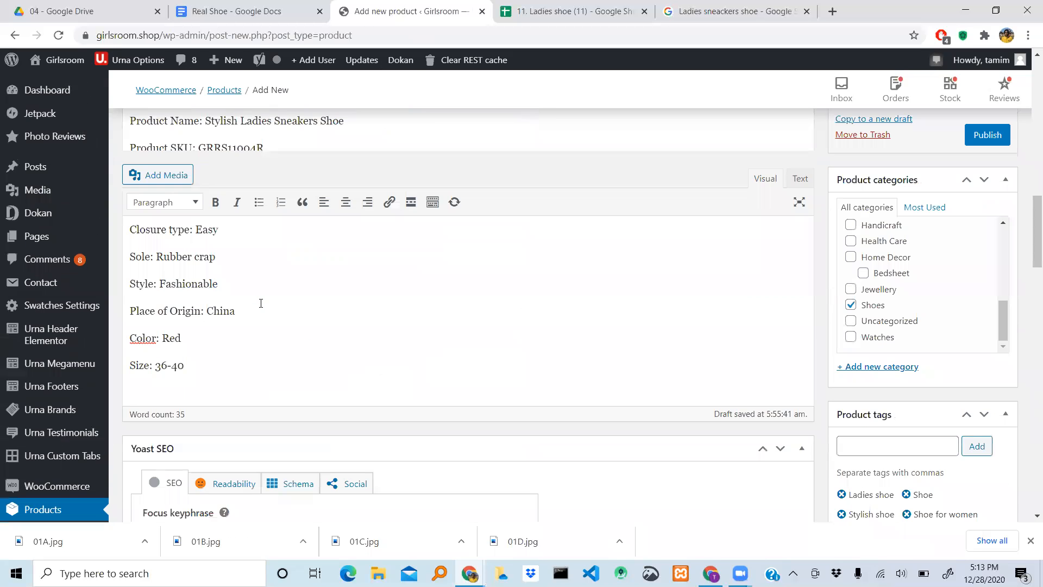
{"action": "scroll", "coordinate": [261, 303], "scroll_direction": "down", "scroll_amount": 1}
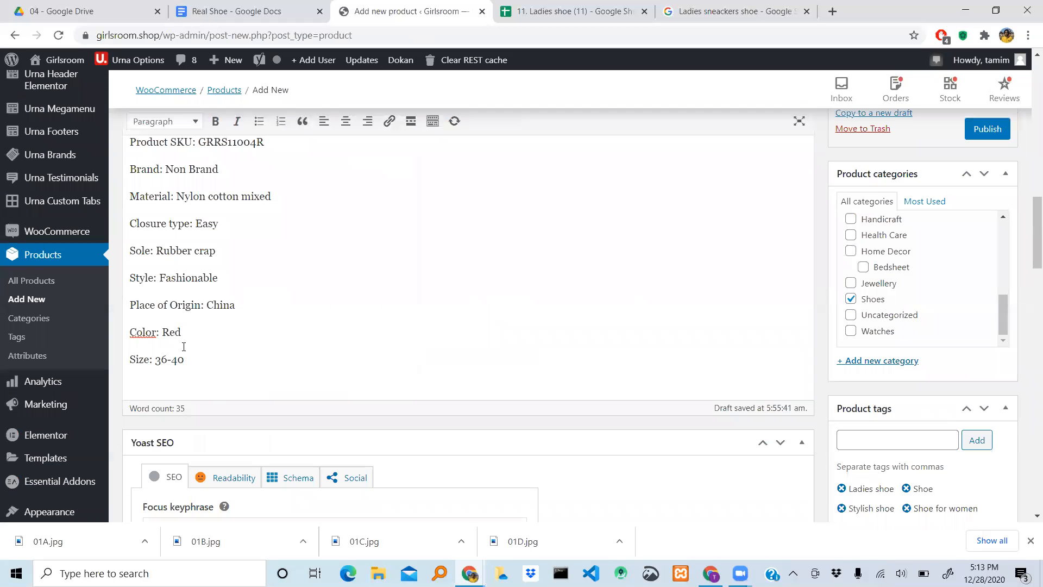
{"action": "scroll", "coordinate": [418, 334], "scroll_direction": "down", "scroll_amount": 12}
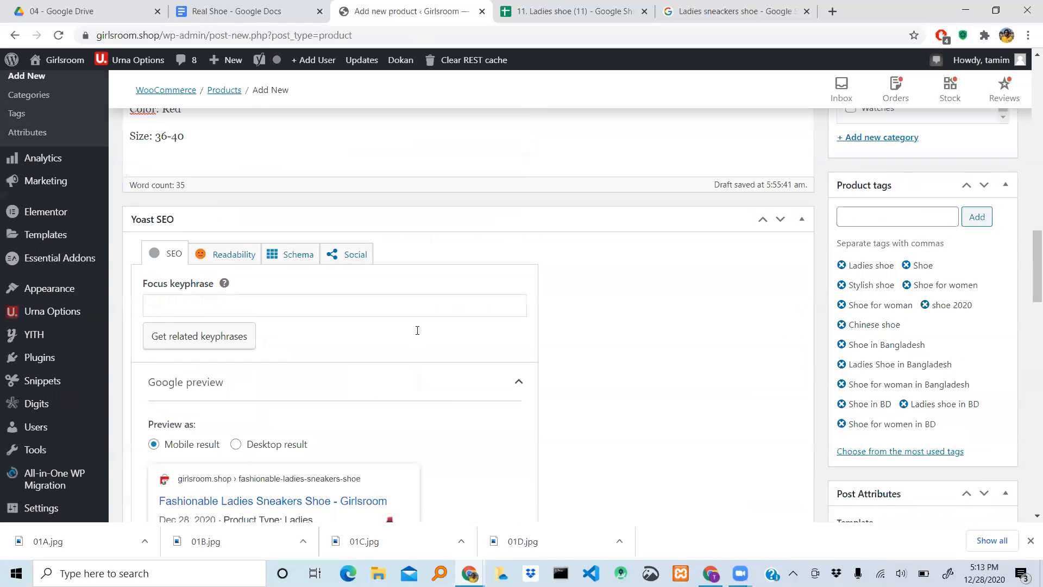
{"action": "scroll", "coordinate": [417, 330], "scroll_direction": "down", "scroll_amount": 3}
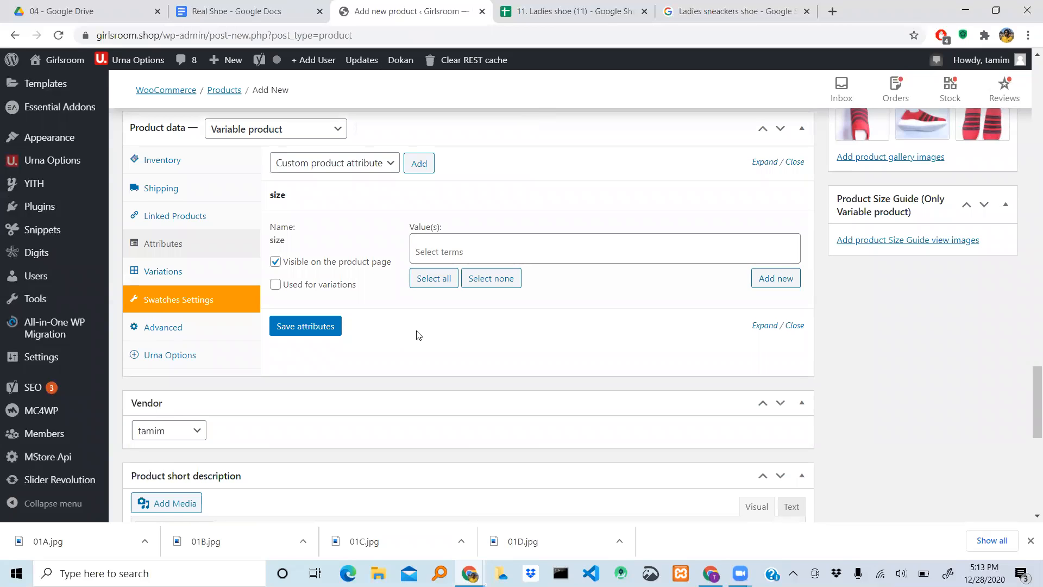
{"action": "scroll", "coordinate": [418, 334], "scroll_direction": "up", "scroll_amount": 1}
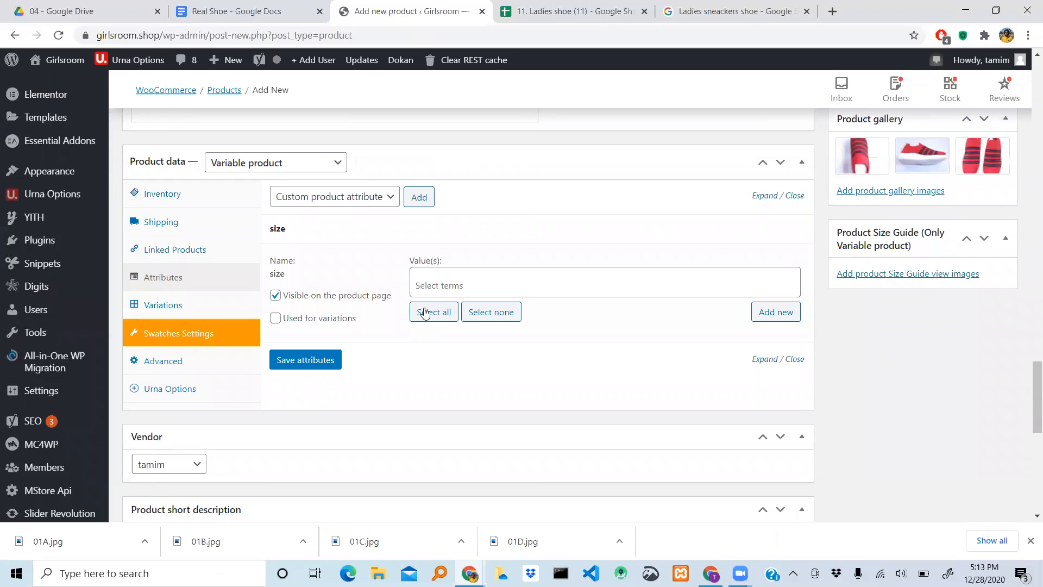
- Try to enter 36 as a value among the existing terms of the size attribute
{"action": "left_click", "coordinate": [453, 285]}
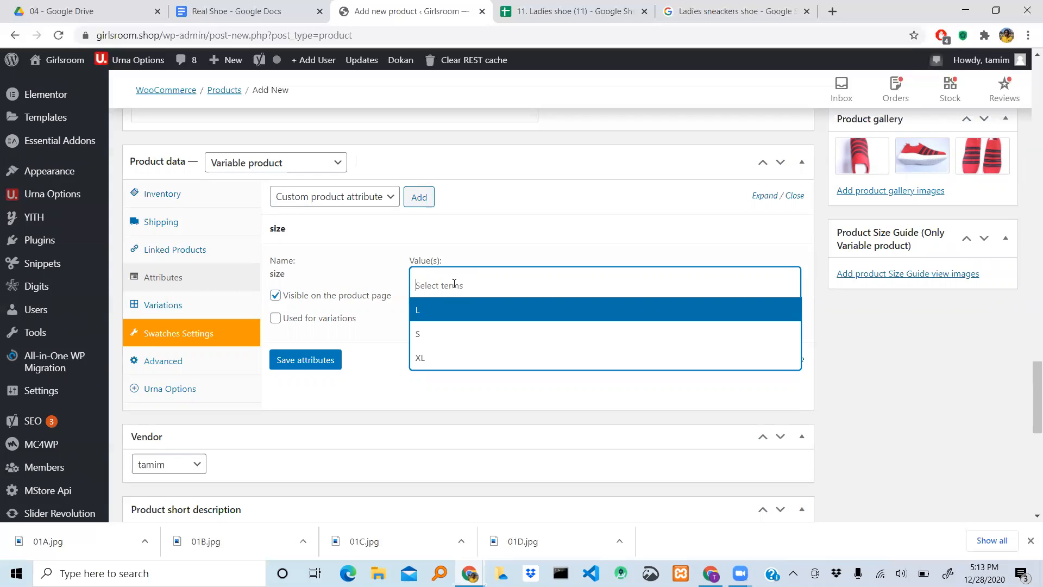
{"action": "left_click", "coordinate": [454, 284]}
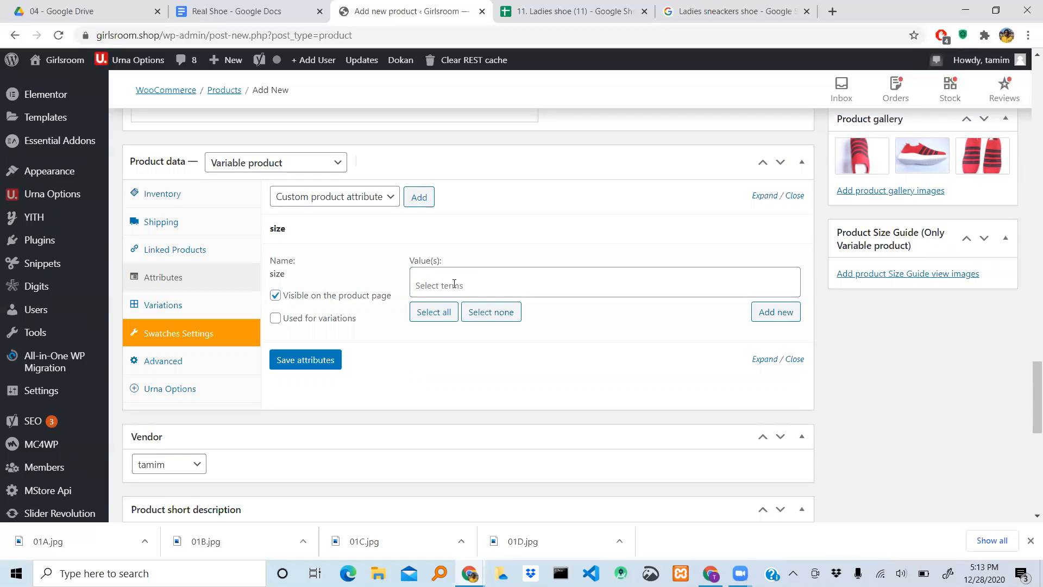
{"action": "left_click", "coordinate": [454, 284]}
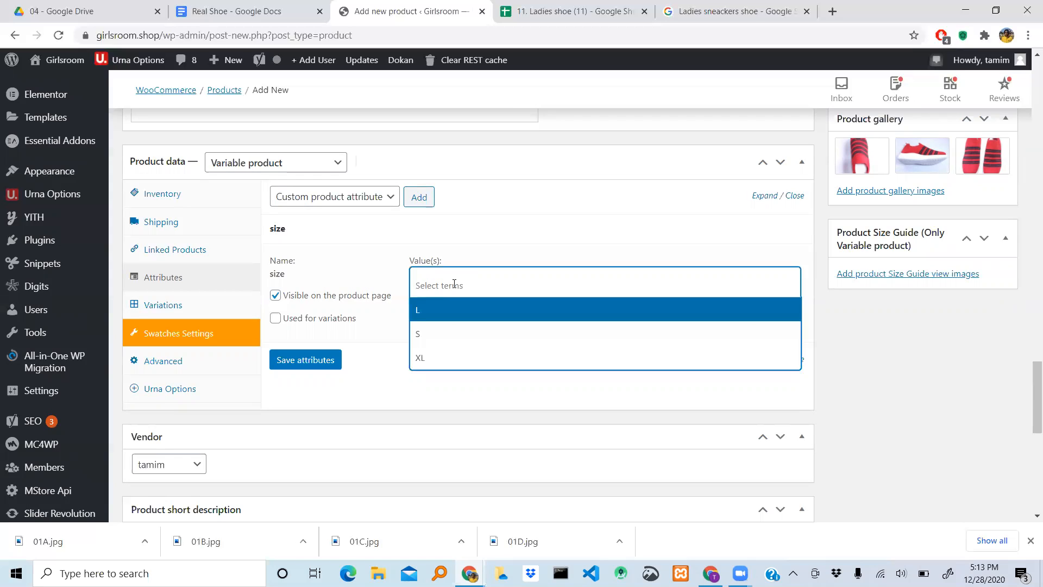
{"action": "type", "text": "36"}
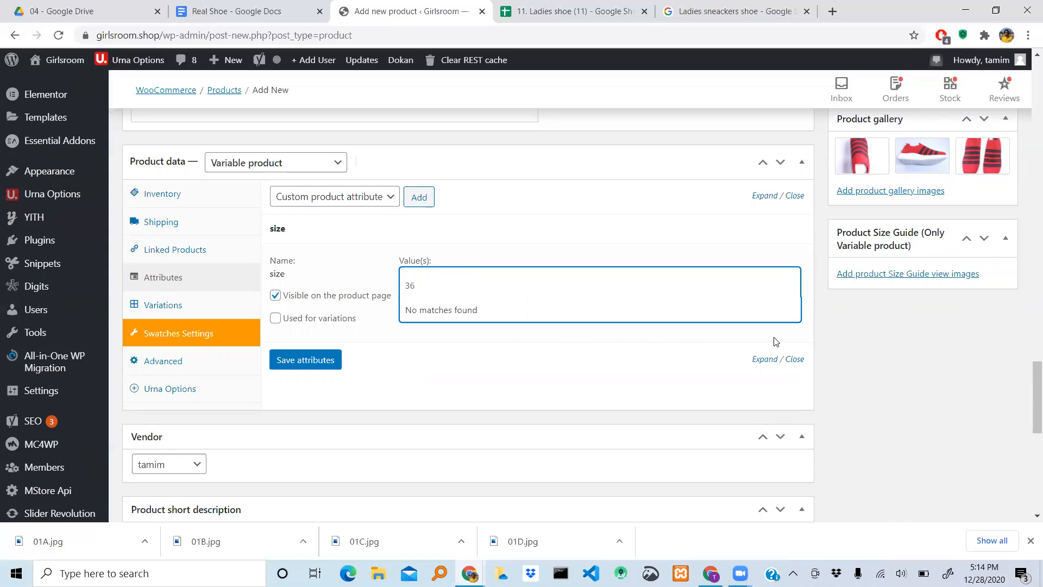
{"action": "left_click", "coordinate": [844, 333]}
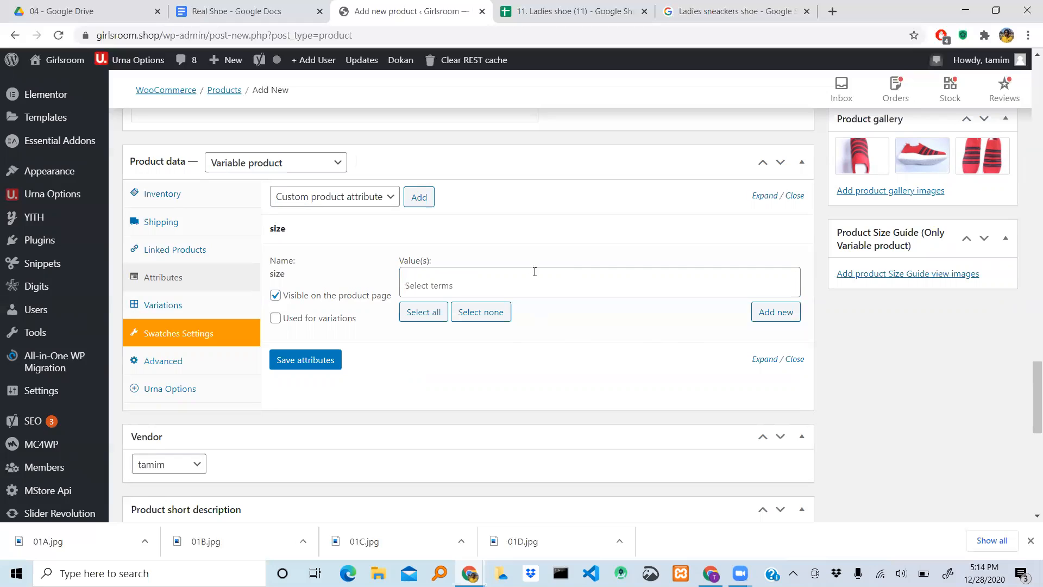
{"action": "scroll", "coordinate": [582, 283], "scroll_direction": "down", "scroll_amount": 2}
{"action": "scroll", "coordinate": [582, 285], "scroll_direction": "up", "scroll_amount": 4}
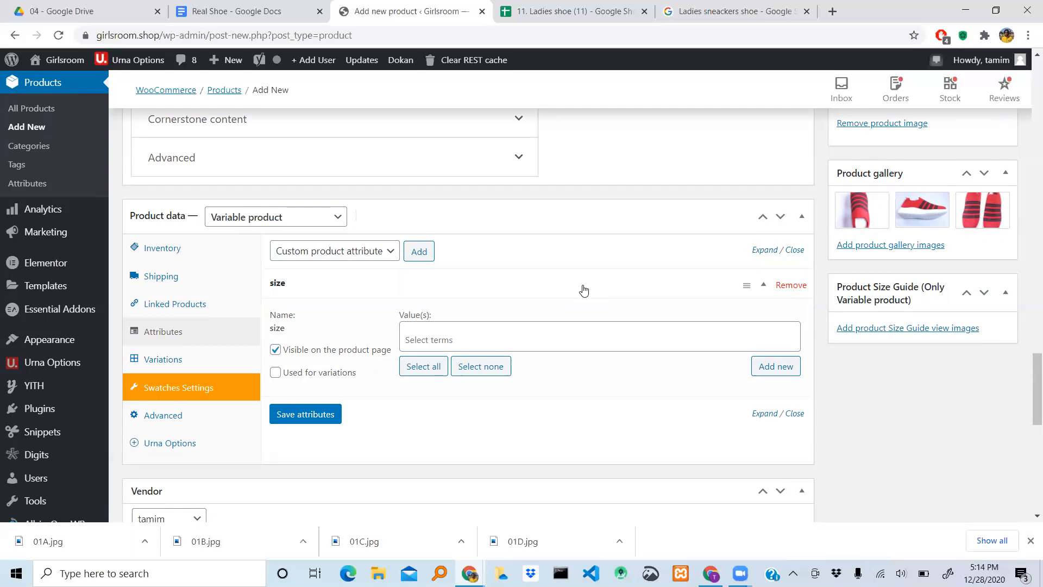
{"action": "scroll", "coordinate": [582, 288], "scroll_direction": "up", "scroll_amount": 2}
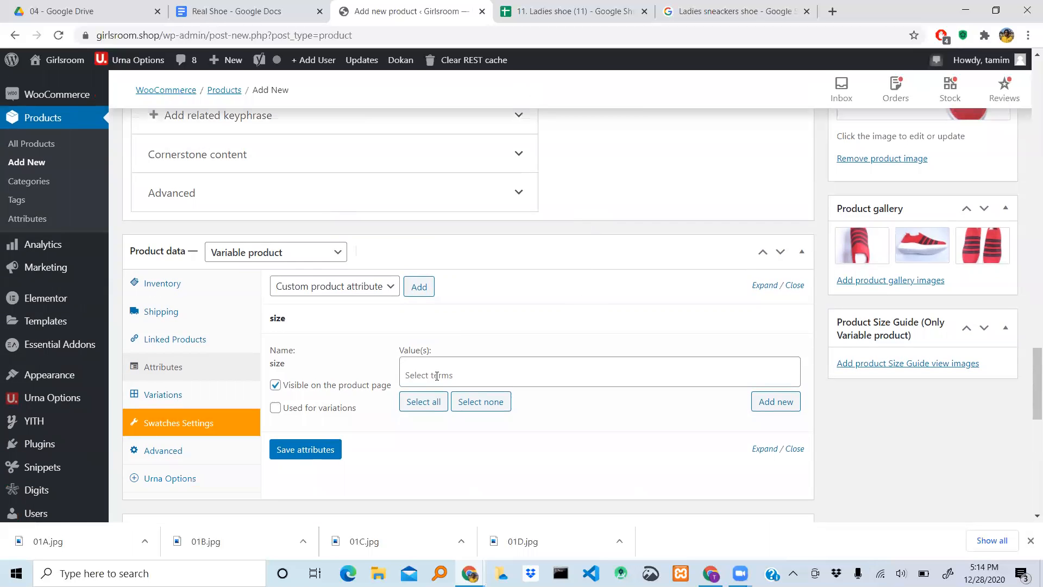
{"action": "left_click", "coordinate": [433, 374]}
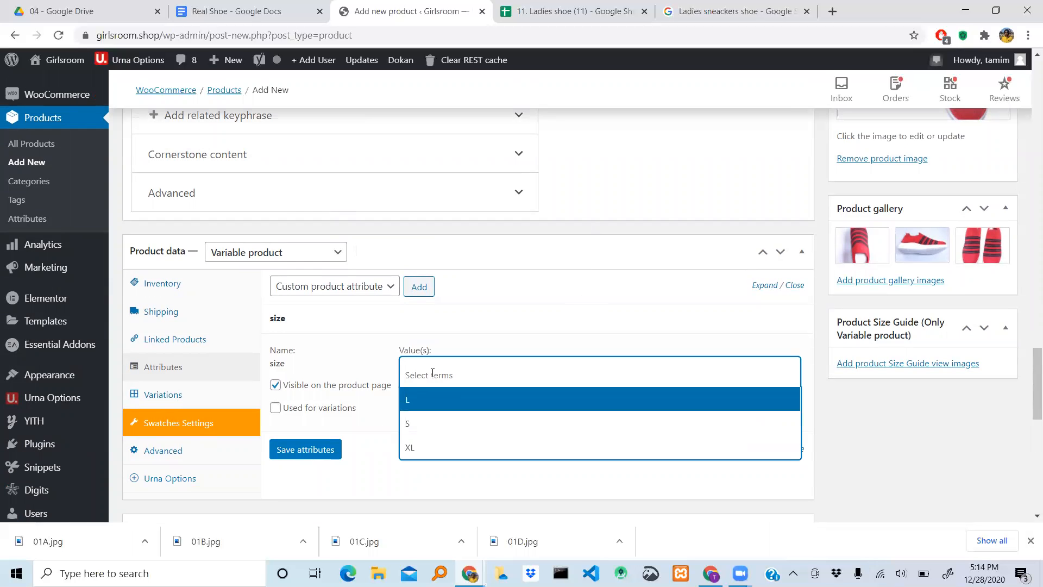
{"action": "type", "text": "6"}
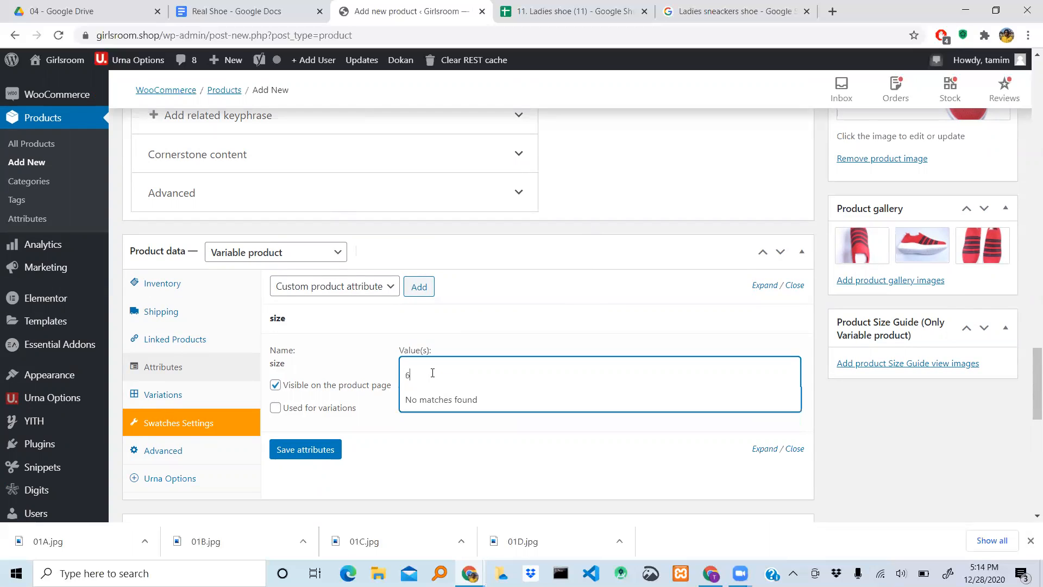
{"action": "key", "text": "BackSpace"}
{"action": "type", "text": "36"}
{"action": "left_click", "coordinate": [859, 435]}
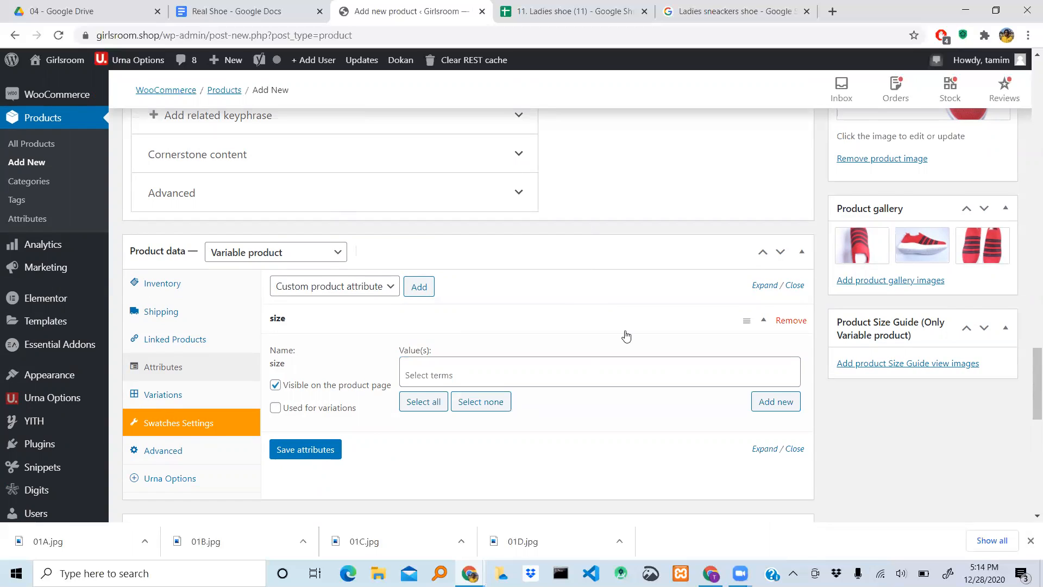
{"action": "scroll", "coordinate": [628, 335], "scroll_direction": "up", "scroll_amount": 2}
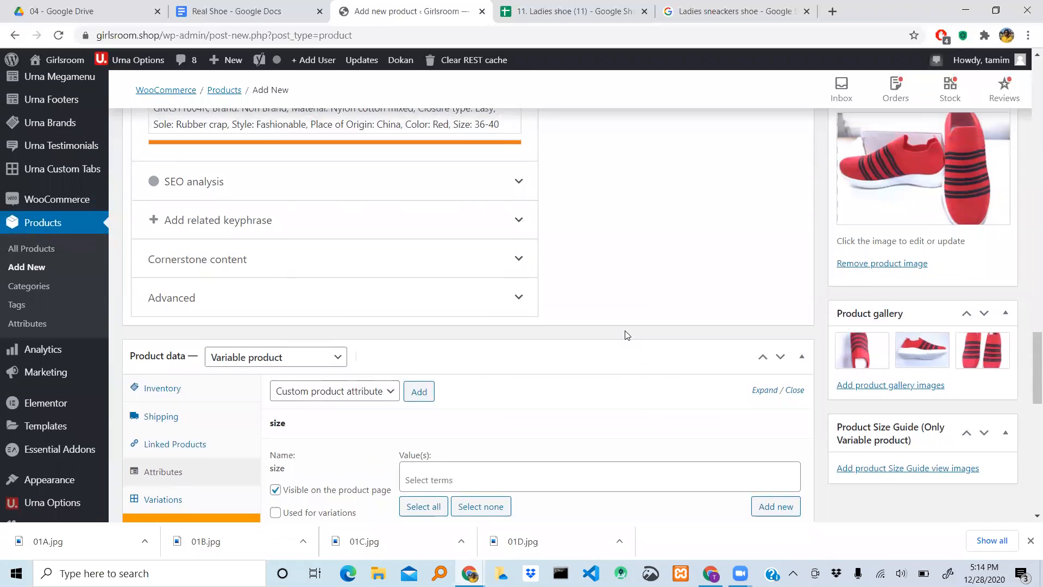
{"action": "left_click", "coordinate": [448, 486]}
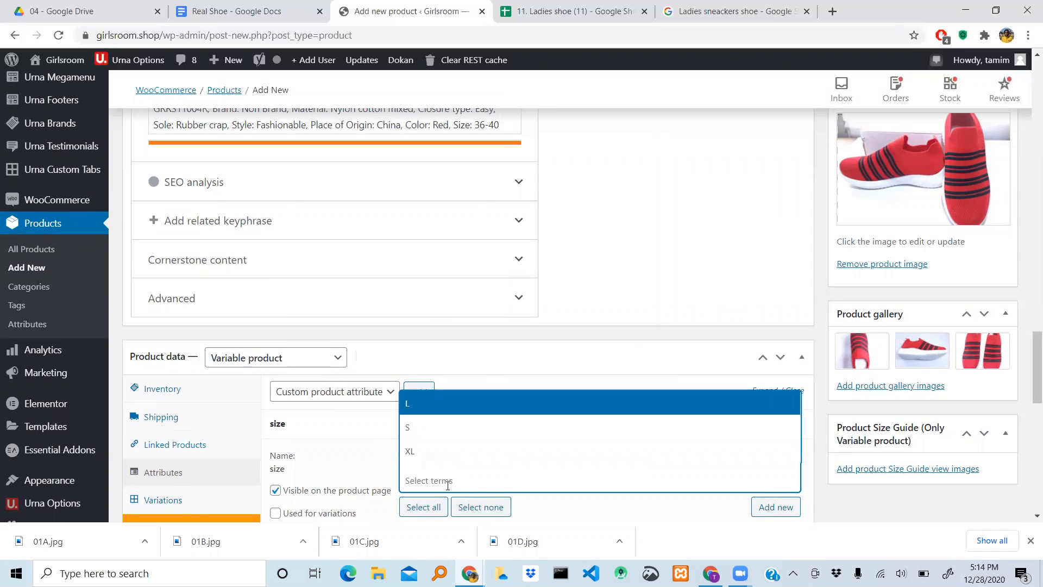
{"action": "type", "text": "36"}
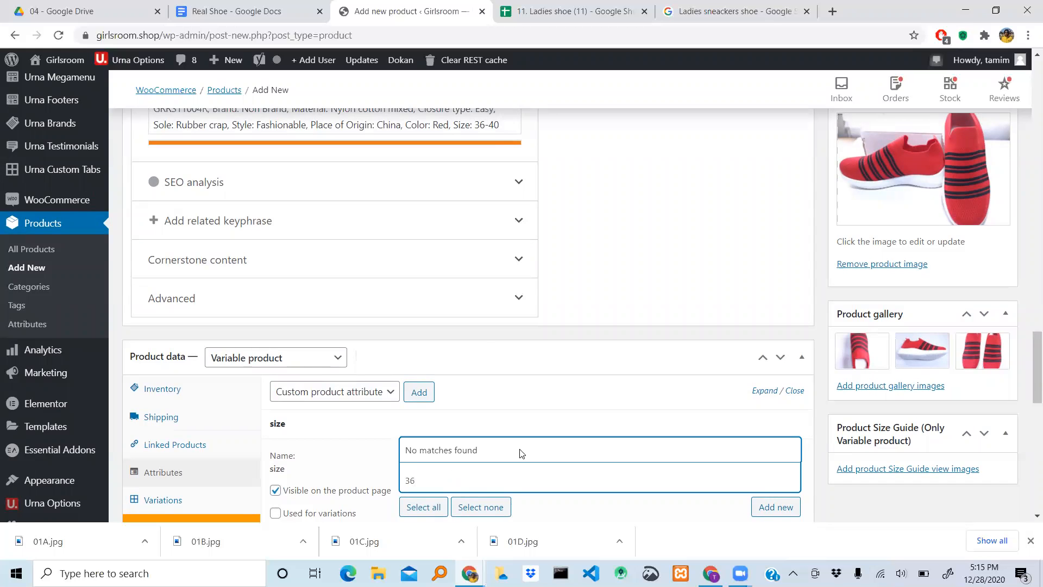
- Create a new term "Shoe size: 36" for the size attribute and view the updated list of terms
{"action": "left_click", "coordinate": [777, 508]}
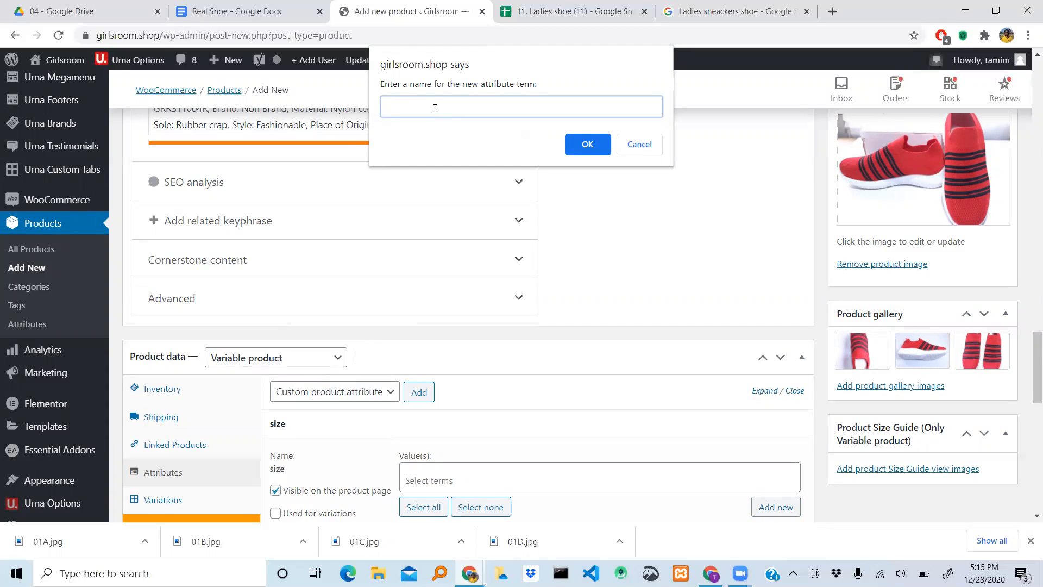
{"action": "type", "text": "3"}
{"action": "type", "text": "SH"}
{"action": "key", "text": "BackSpace"}
{"action": "type", "text": "hoe size"}
{"action": "key", "text": "BackSpace"}
{"action": "key", "text": "BackSpace"}
{"action": "type", "text": "ze"}
{"action": "key", "text": "BackSpace"}
{"action": "type", "text": ":"}
{"action": "left_click", "coordinate": [592, 150]}
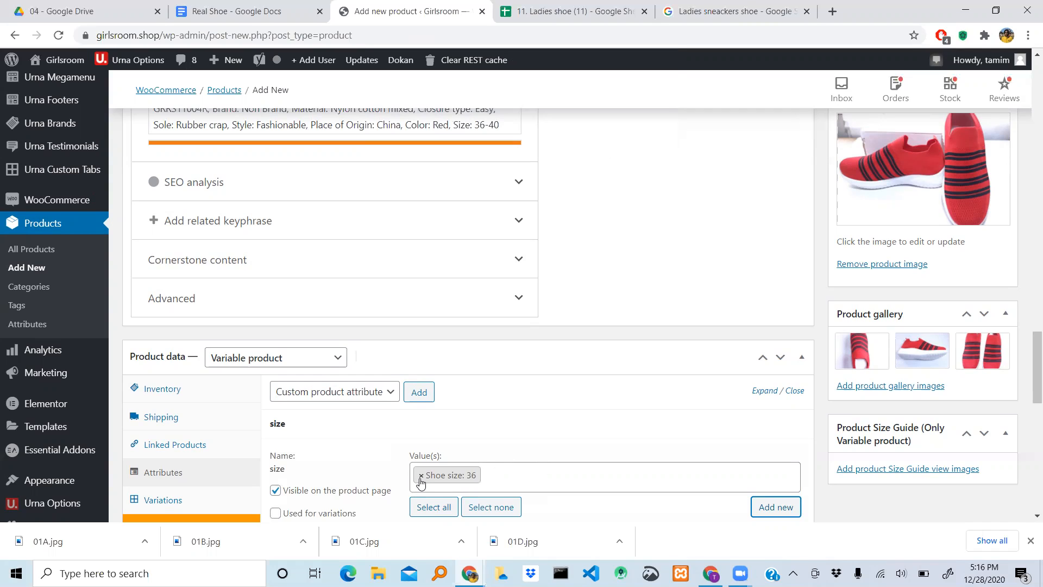
{"action": "left_click", "coordinate": [493, 474]}
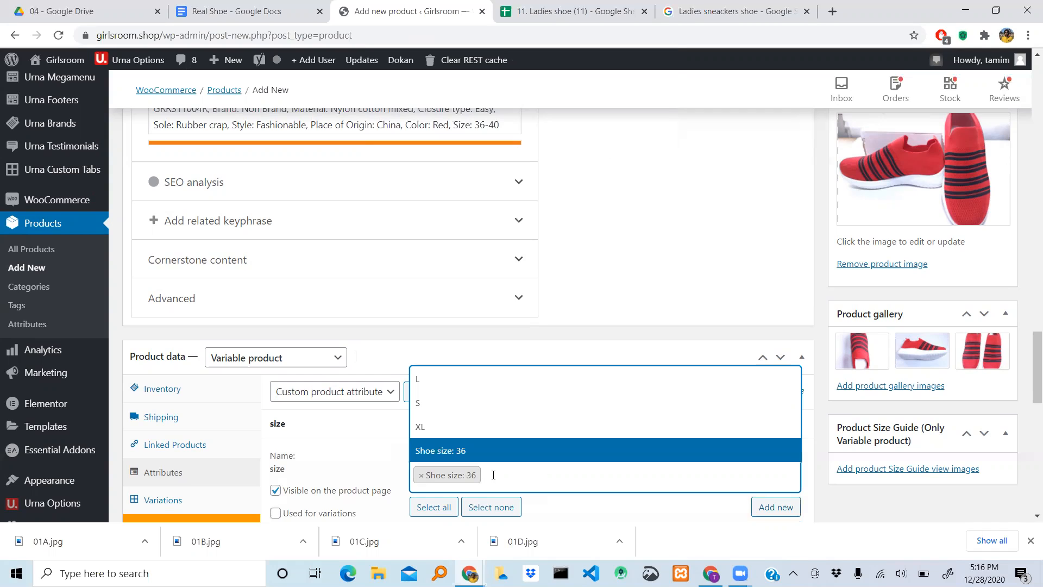
{"action": "left_click", "coordinate": [493, 475]}
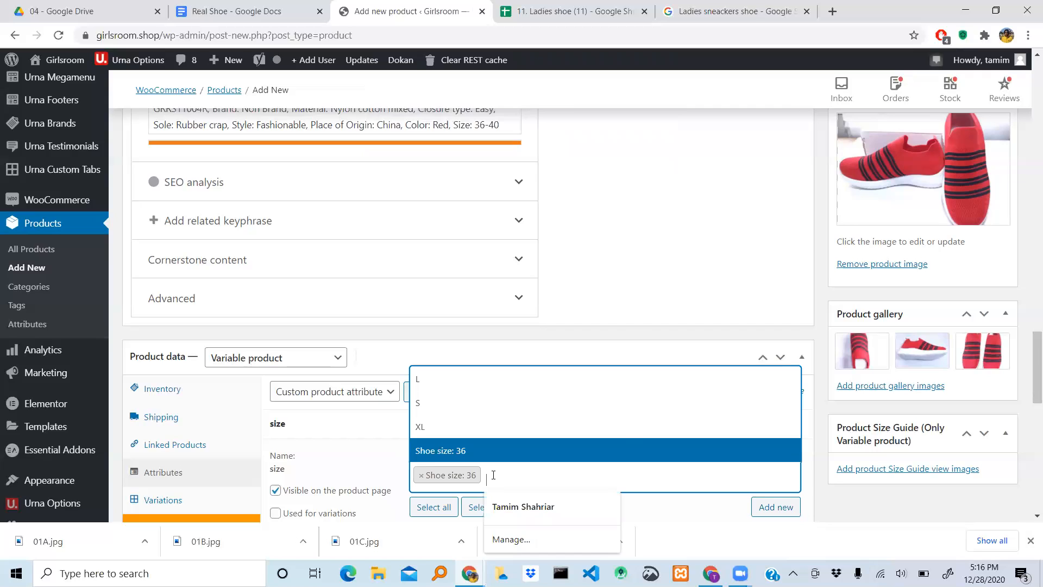
- Create a new term "38" for the size attribute after looking for it among the existing terms
{"action": "type", "text": "3"}
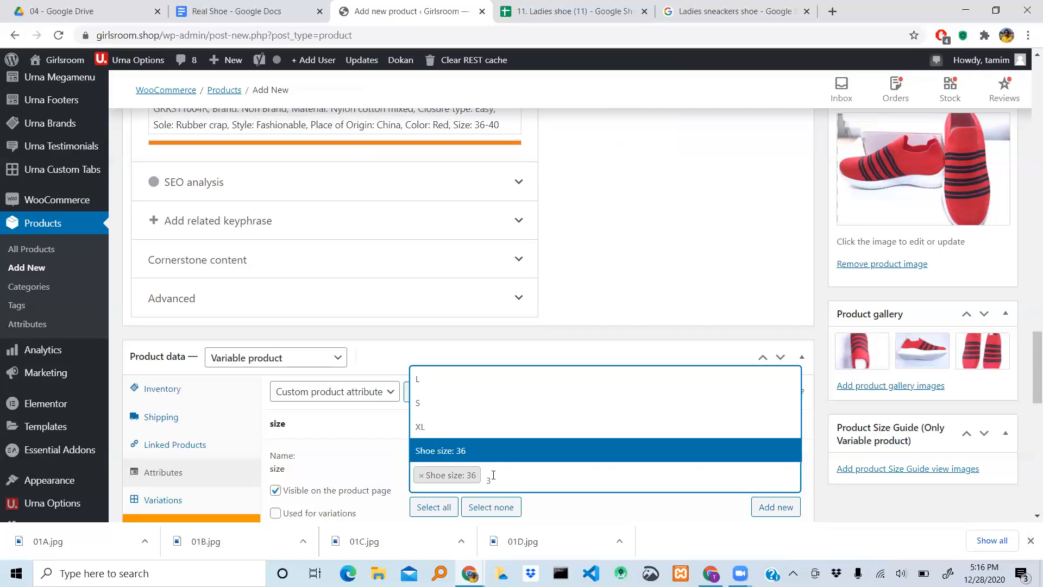
{"action": "type", "text": "8"}
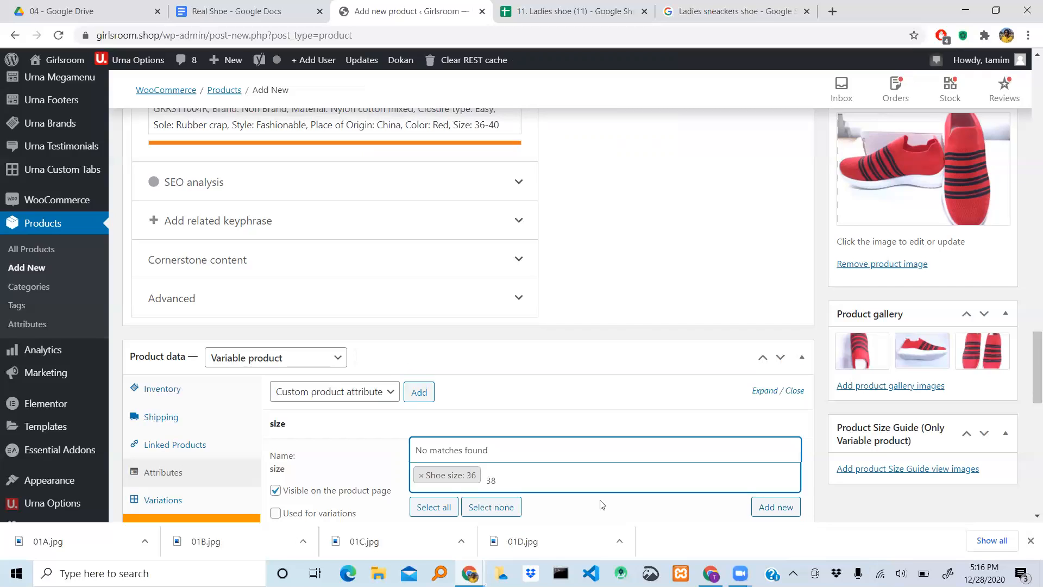
{"action": "left_click", "coordinate": [786, 513]}
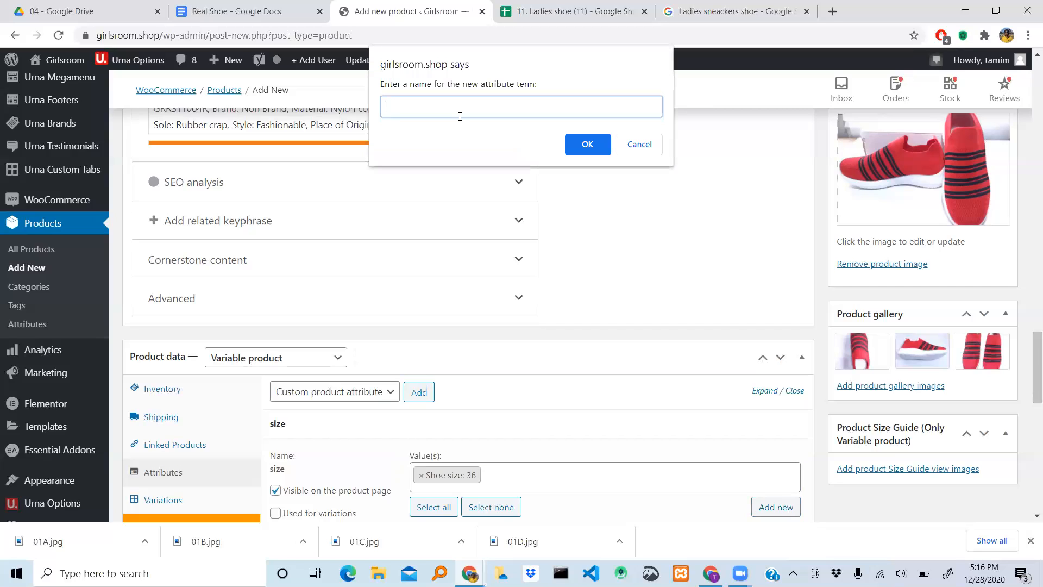
{"action": "type", "text": "38"}
{"action": "left_click", "coordinate": [587, 144]}
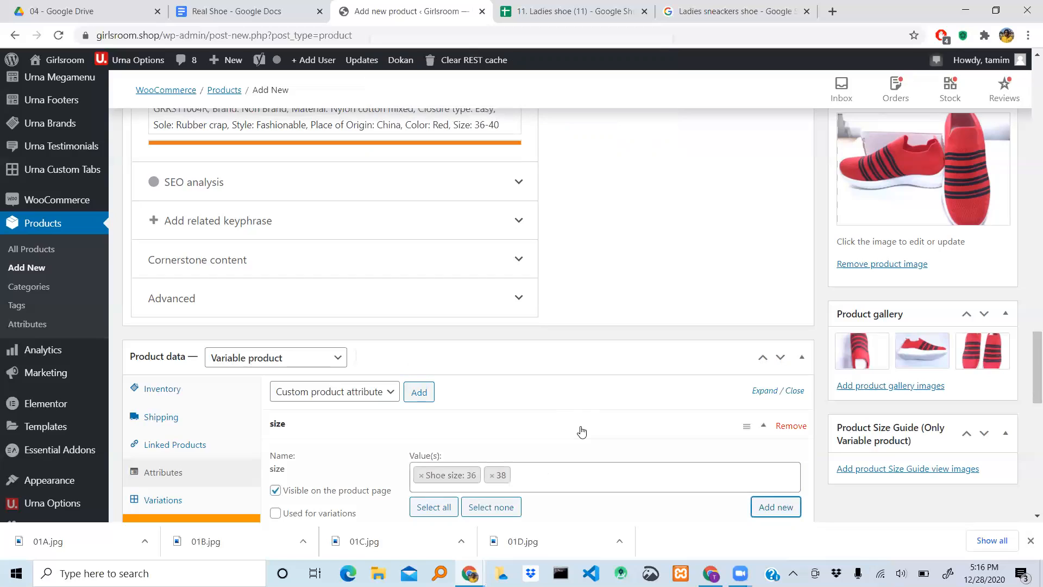
- Look for 40 among the size attribute's terms and create it as a new term "40"
{"action": "left_click", "coordinate": [538, 481]}
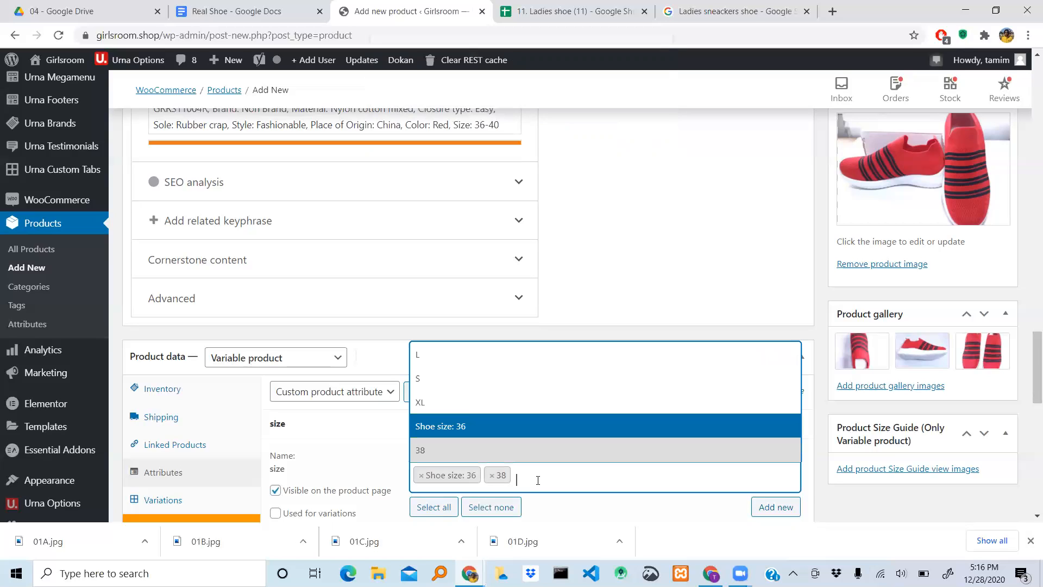
{"action": "type", "text": "40"}
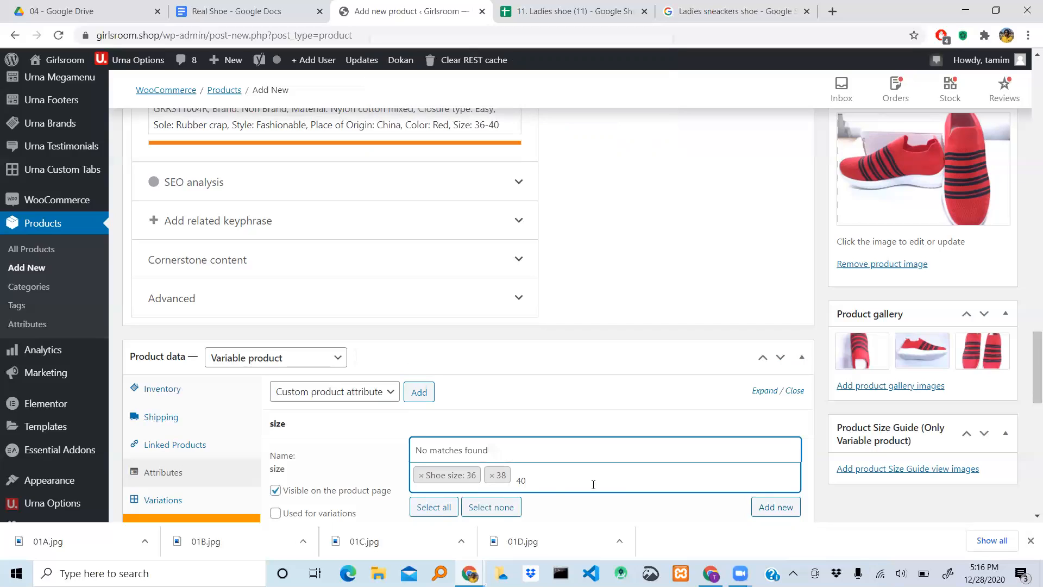
{"action": "left_click", "coordinate": [777, 508]}
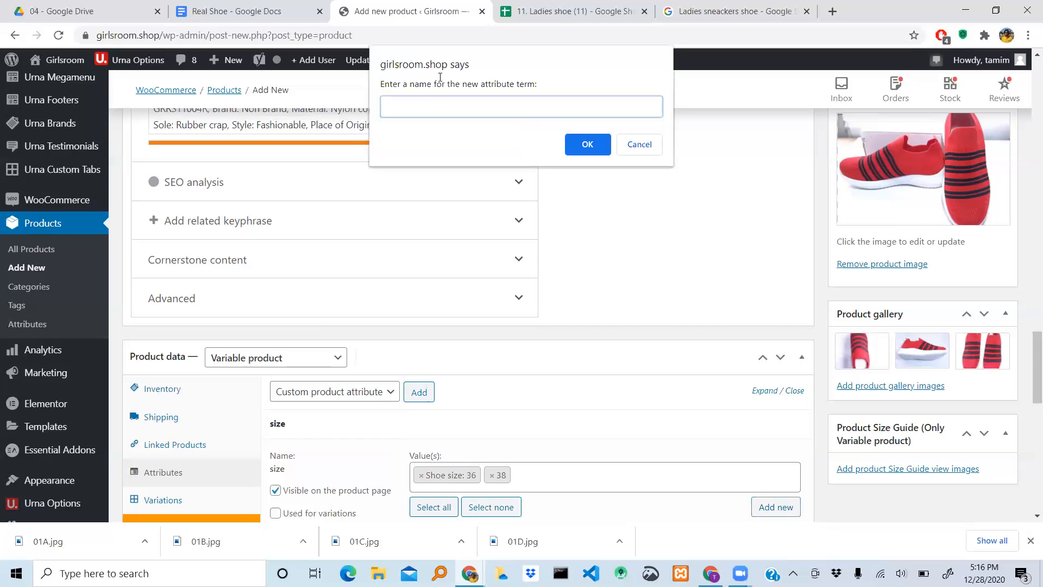
{"action": "type", "text": "40"}
{"action": "left_click", "coordinate": [588, 144]}
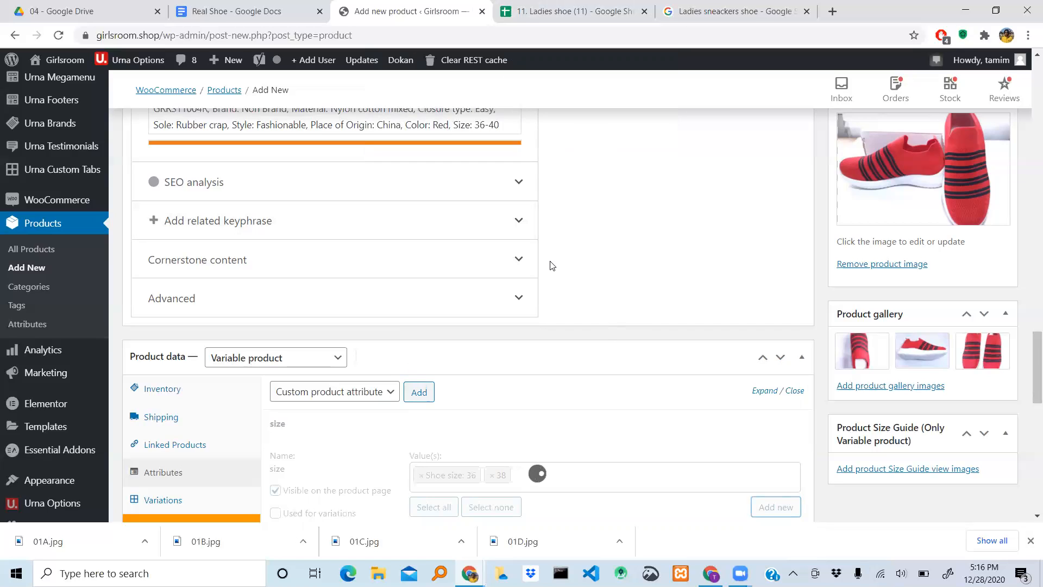
- Remove the values 38 and 40 from the product's size attribute
{"action": "scroll", "coordinate": [622, 404], "scroll_direction": "down", "scroll_amount": 2}
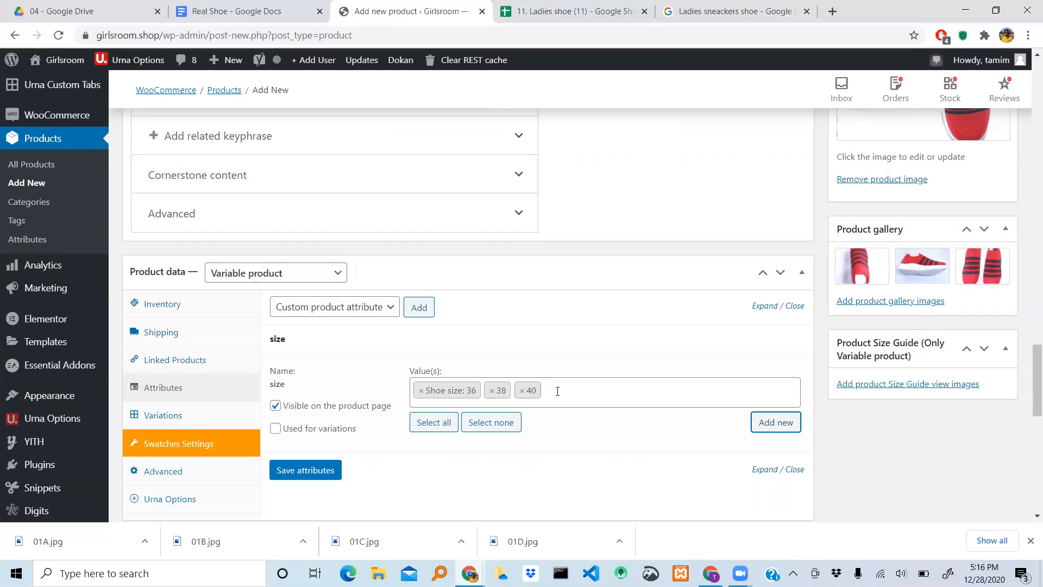
{"action": "left_click", "coordinate": [492, 392]}
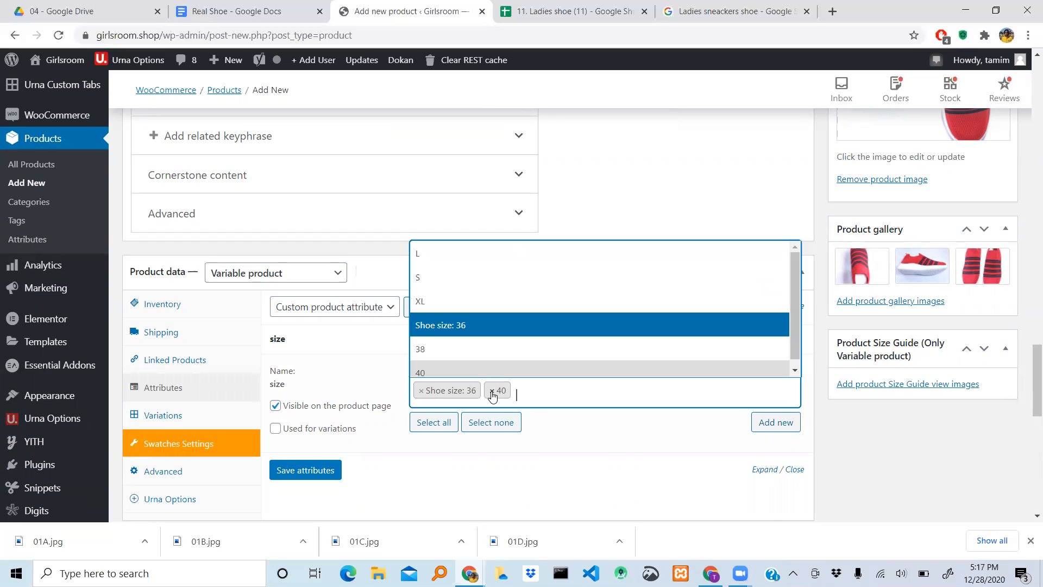
{"action": "left_click", "coordinate": [491, 391]}
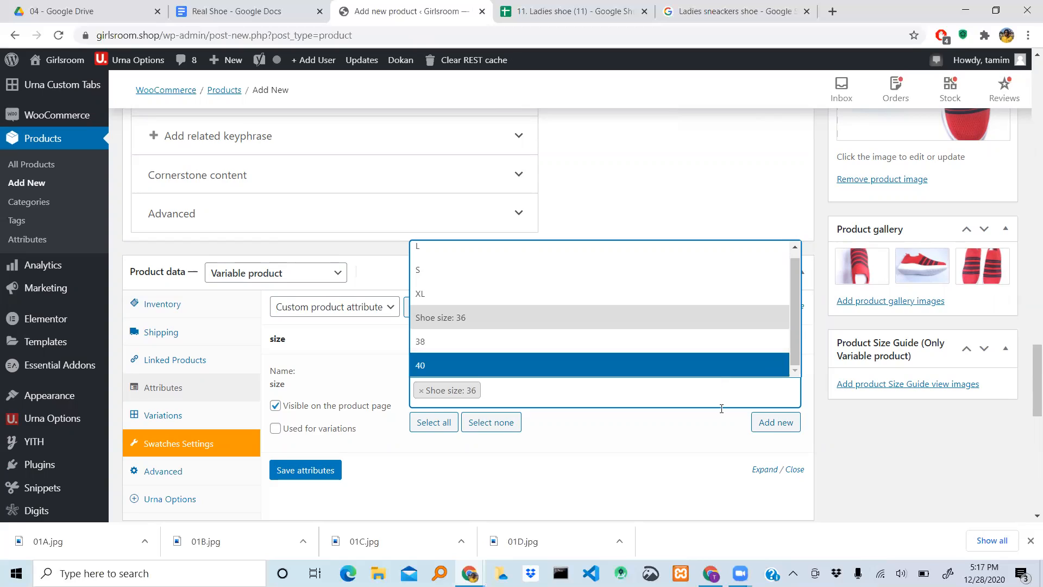
{"action": "left_click", "coordinate": [789, 423]}
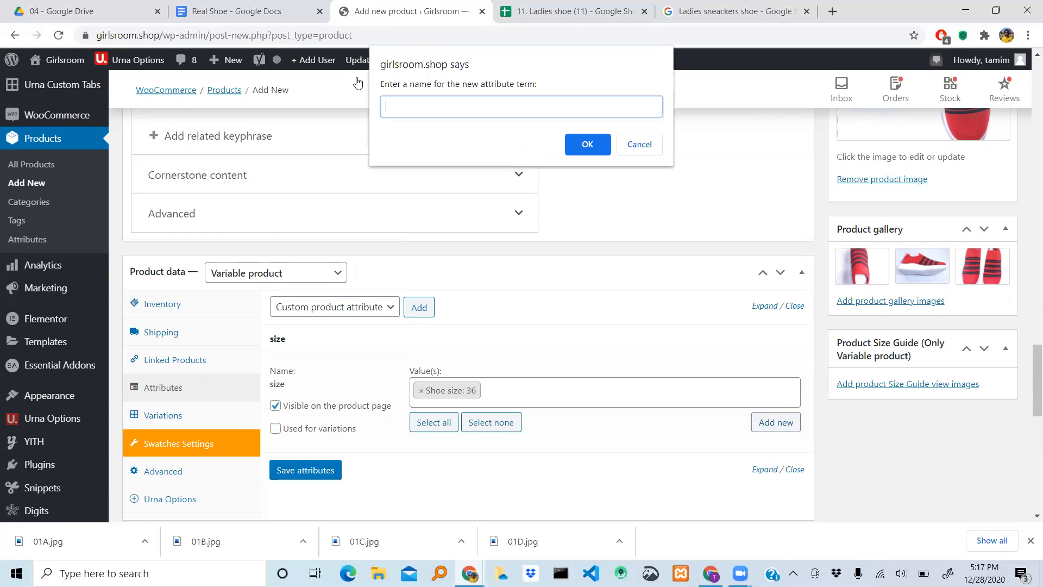
{"action": "type", "text": "Shoe size"}
{"action": "key", "text": "BackSpace"}
{"action": "key", "text": "BackSpace"}
{"action": "key", "text": "BackSpace"}
{"action": "key", "text": "BackSpace"}
{"action": "key", "text": "BackSpace"}
{"action": "key", "text": "BackSpace"}
{"action": "key", "text": "BackSpace"}
{"action": "key", "text": "BackSpace"}
{"action": "key", "text": "BackSpace"}
{"action": "key", "text": "BackSpace"}
{"action": "key", "text": "BackSpace"}
{"action": "key", "text": "BackSpace"}
{"action": "key", "text": "BackSpace"}
{"action": "type", "text": "38"}
{"action": "left_click", "coordinate": [652, 146]}
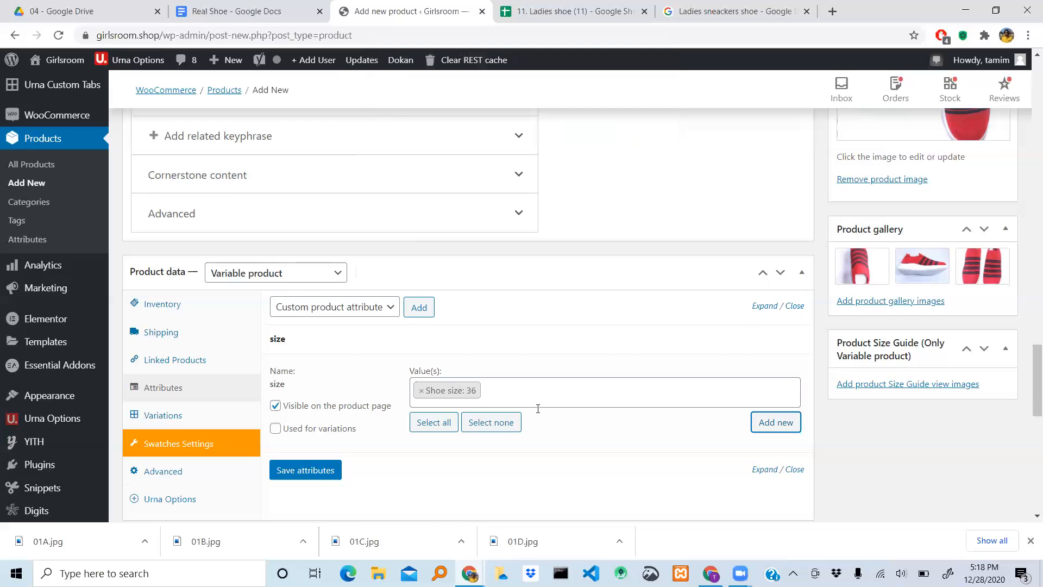
- Find the existing terms 38 and 40 and select them again as values of the size attribute
{"action": "left_click", "coordinate": [495, 388]}
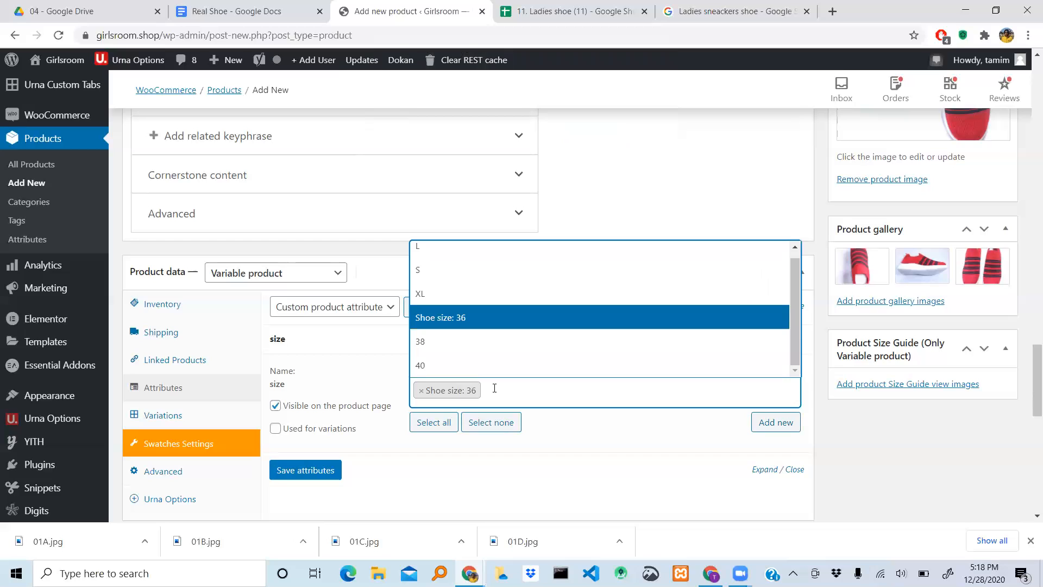
{"action": "left_click", "coordinate": [494, 388]}
{"action": "left_click", "coordinate": [495, 388]}
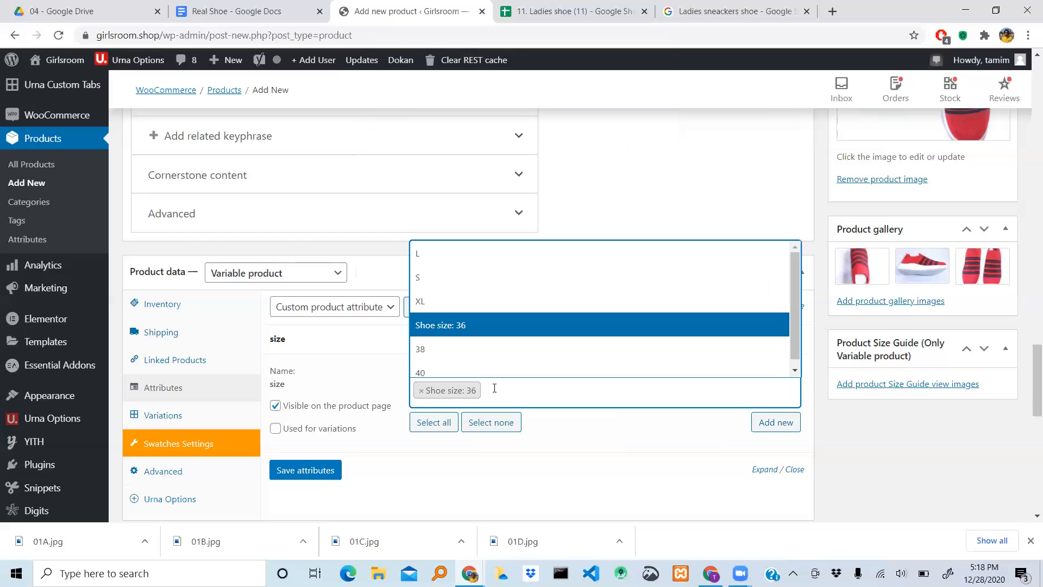
{"action": "left_click", "coordinate": [494, 387]}
{"action": "left_click", "coordinate": [494, 388]}
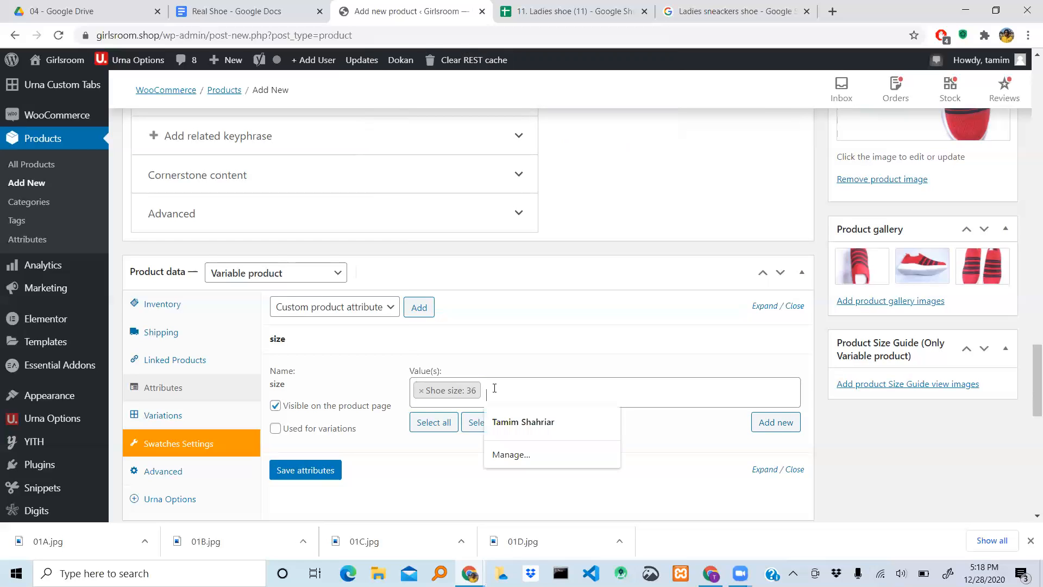
{"action": "left_click", "coordinate": [494, 388]}
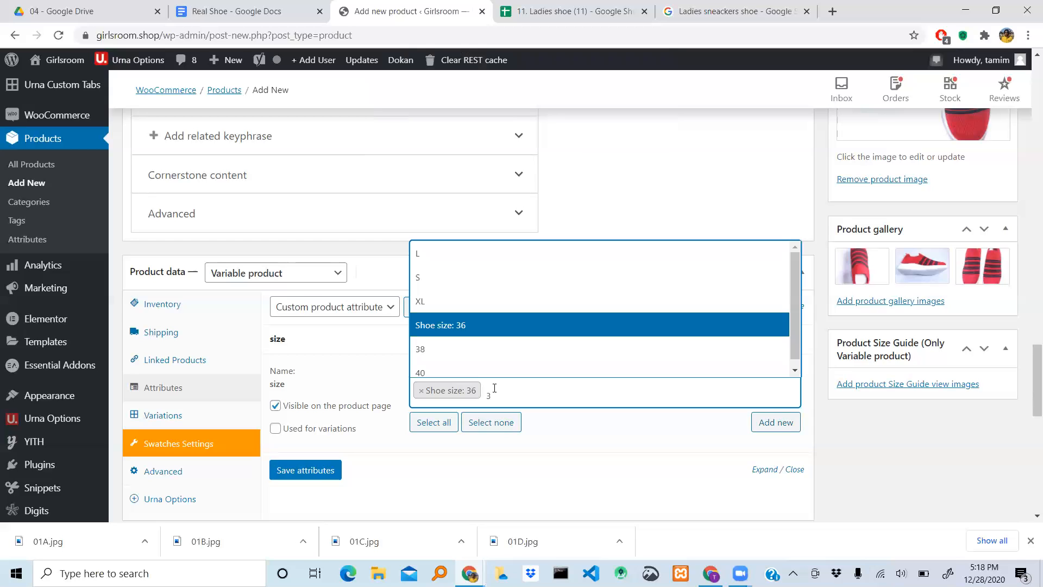
{"action": "type", "text": "38"}
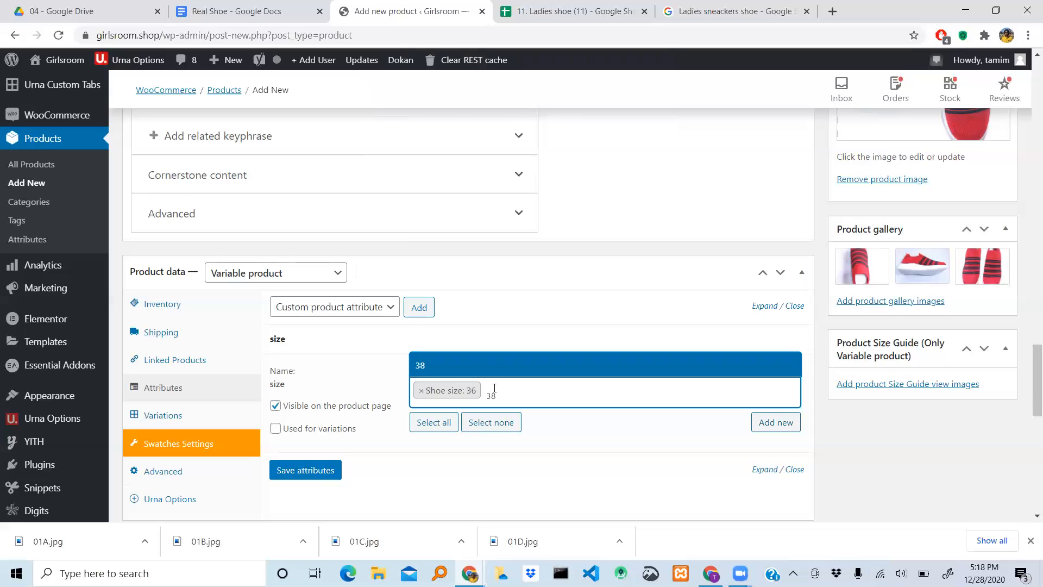
{"action": "left_click", "coordinate": [433, 373]}
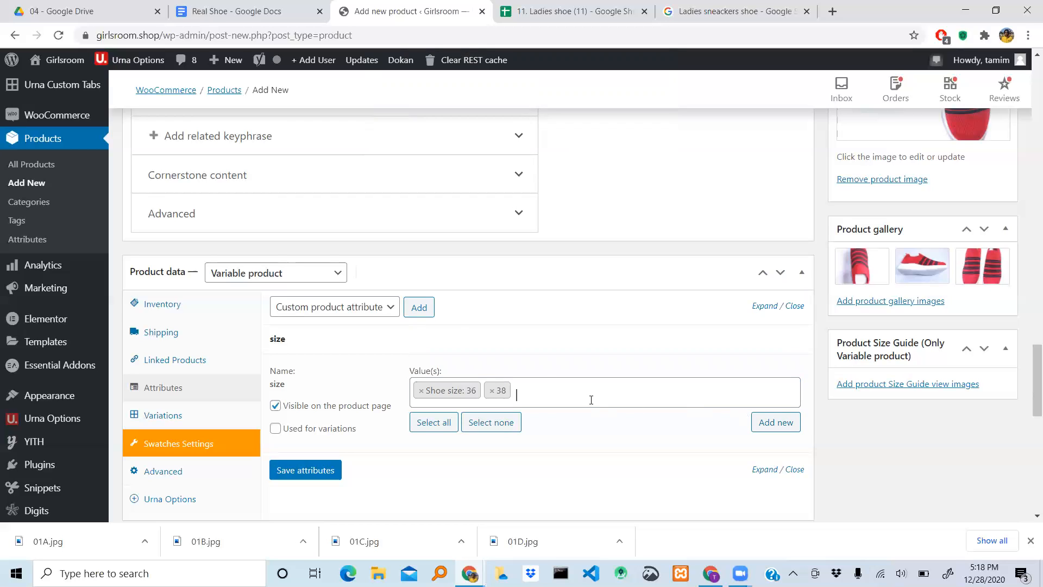
{"action": "type", "text": "40"}
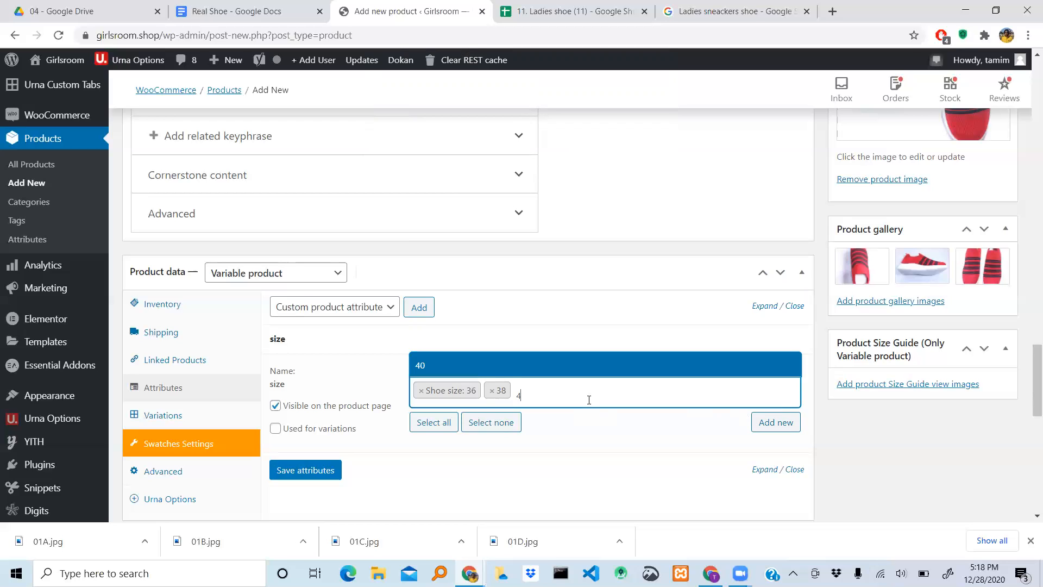
{"action": "left_click", "coordinate": [427, 369]}
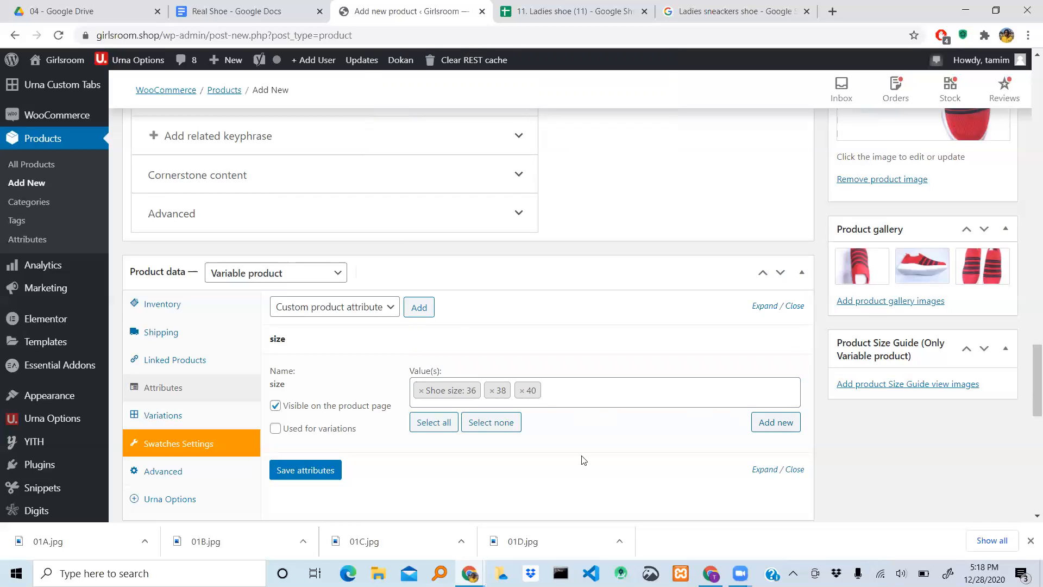
- Remove the value "Shoe size: 36" from the size attribute and try to enter 36 in its place
{"action": "left_click", "coordinate": [421, 390]}
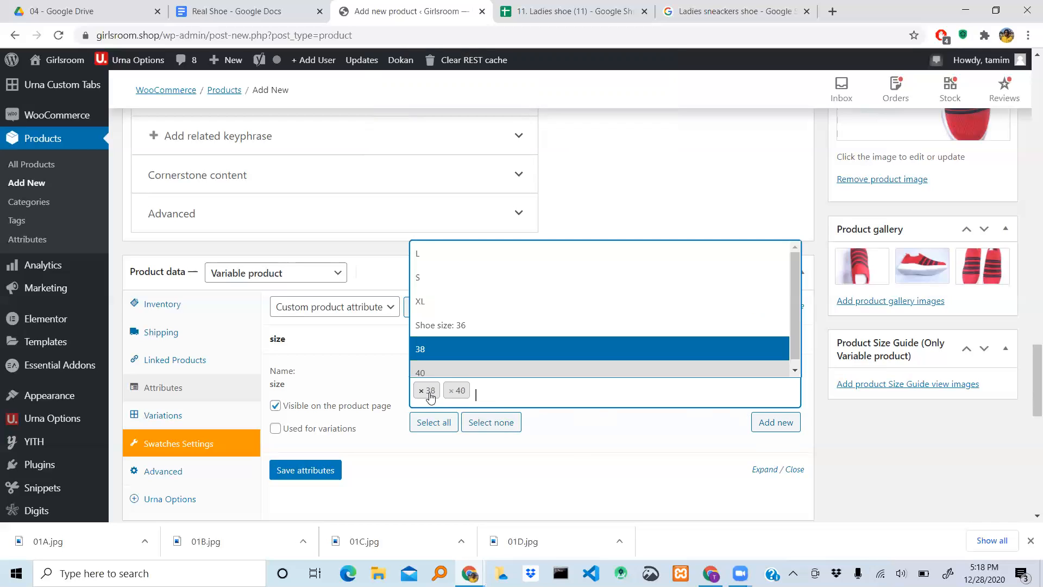
{"action": "left_click", "coordinate": [498, 396]}
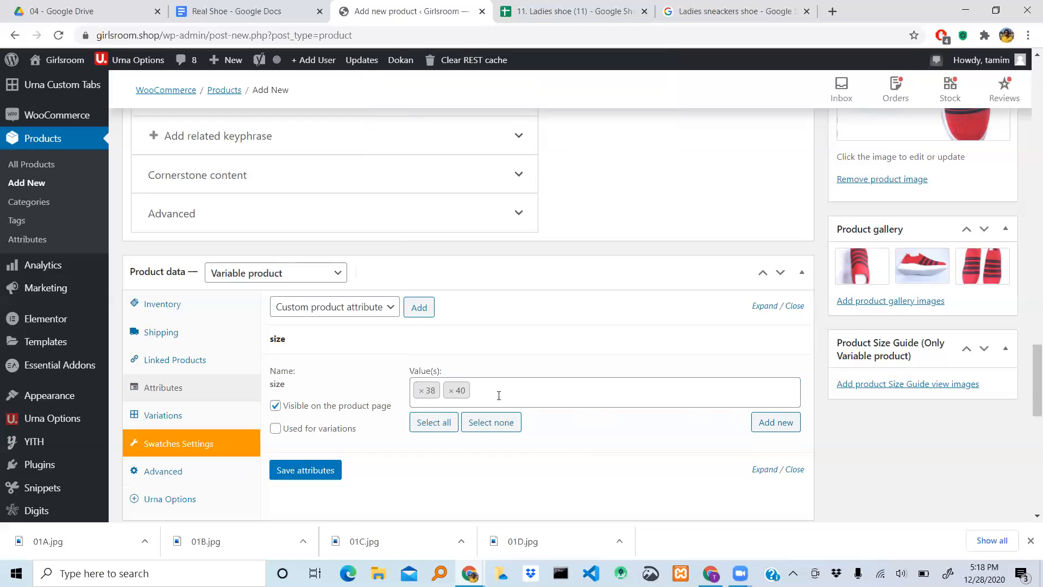
{"action": "left_click", "coordinate": [499, 396]}
{"action": "type", "text": "36"}
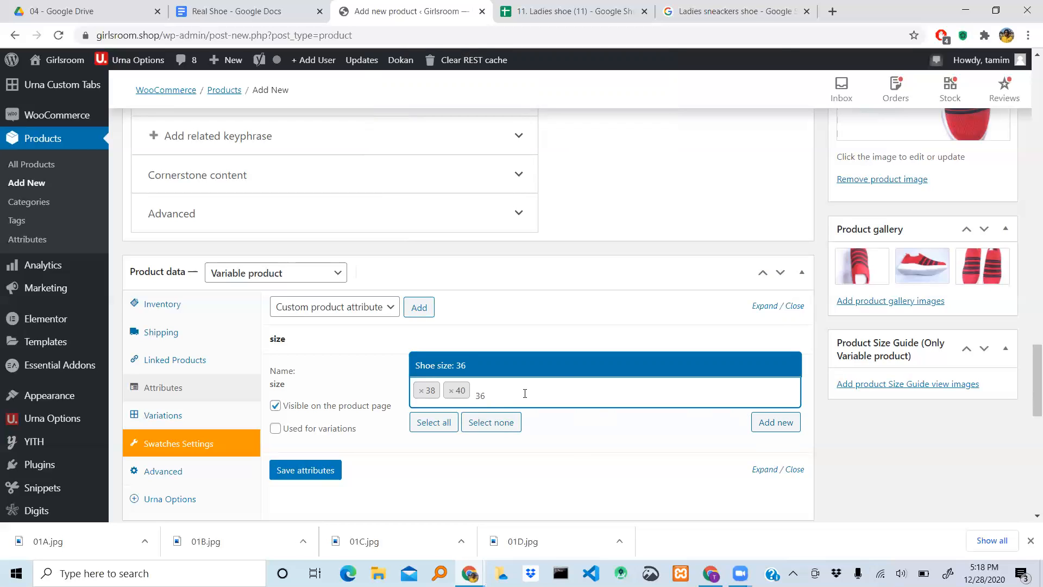
{"action": "left_click", "coordinate": [525, 393]}
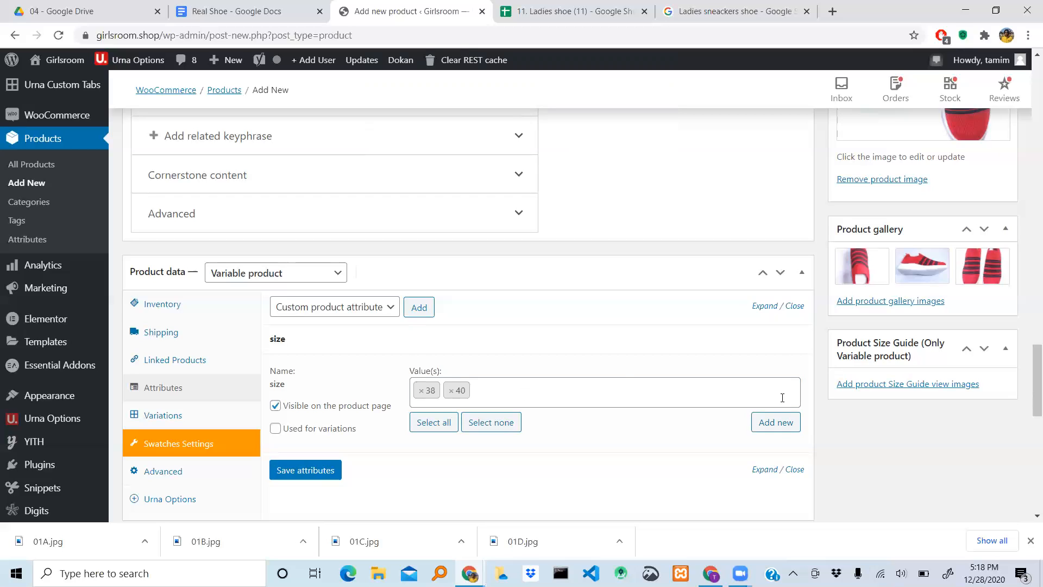
- Create a new term "36" for the size attribute
{"action": "left_click", "coordinate": [791, 427]}
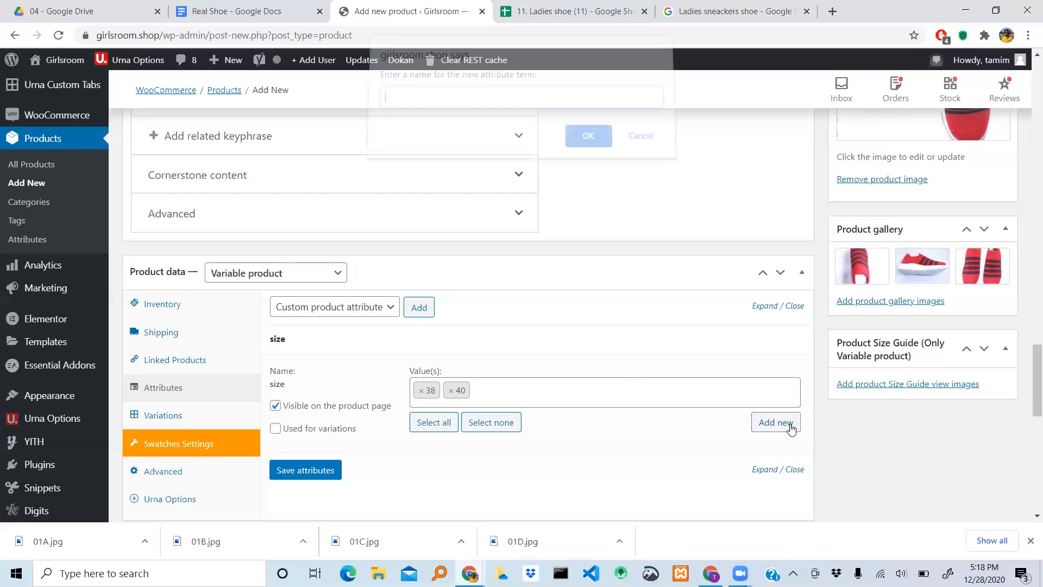
{"action": "left_click", "coordinate": [637, 144]}
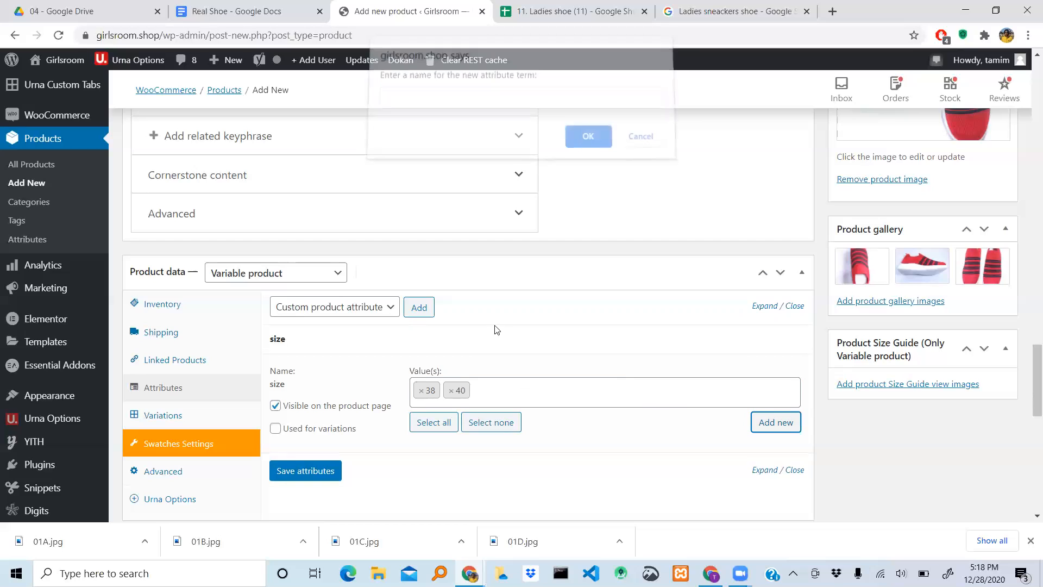
{"action": "left_click", "coordinate": [498, 384]}
{"action": "type", "text": "36"}
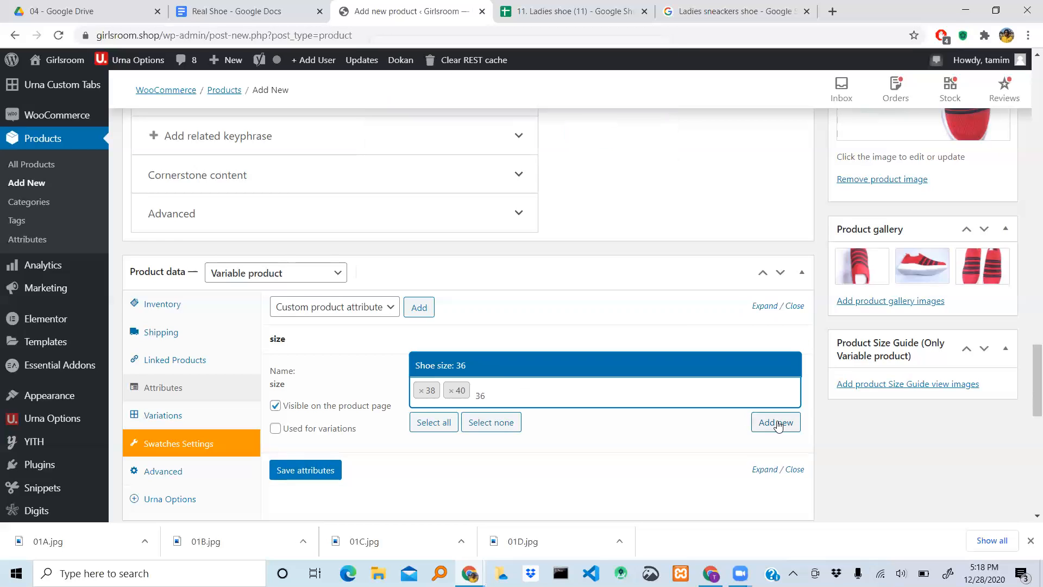
{"action": "left_click", "coordinate": [776, 423]}
{"action": "type", "text": "36"}
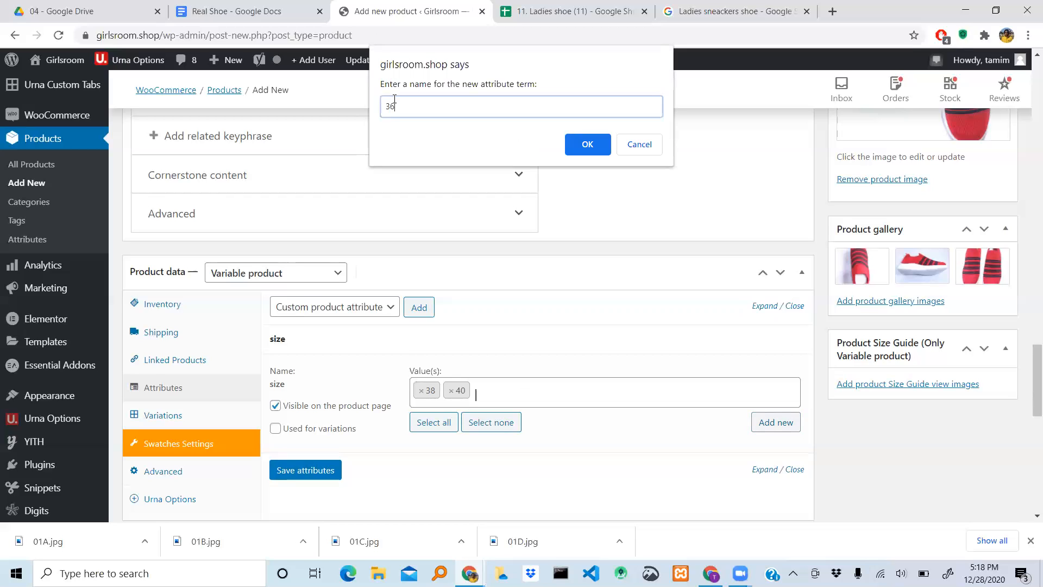
{"action": "left_click", "coordinate": [592, 148]}
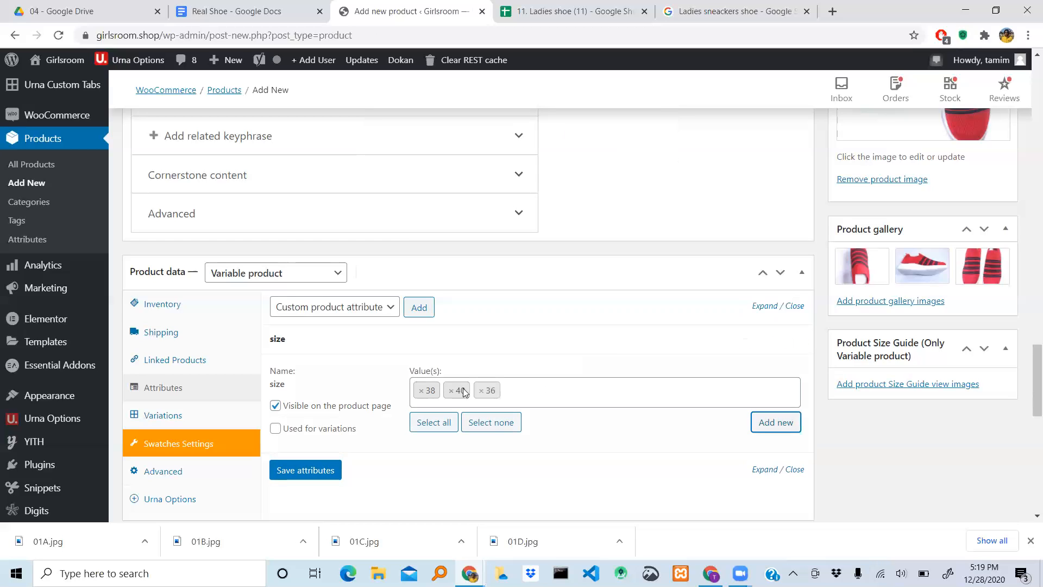
- Remove the values 38 and 40 from the size attribute, keeping only 36 selected
{"action": "left_click", "coordinate": [515, 386]}
{"action": "left_click", "coordinate": [492, 398]}
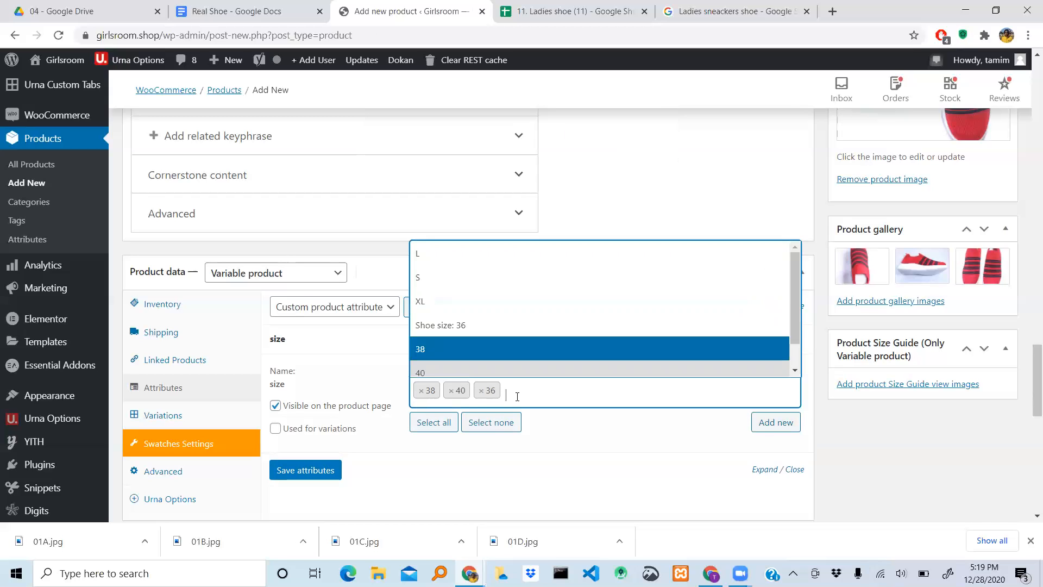
{"action": "left_click", "coordinate": [422, 390]}
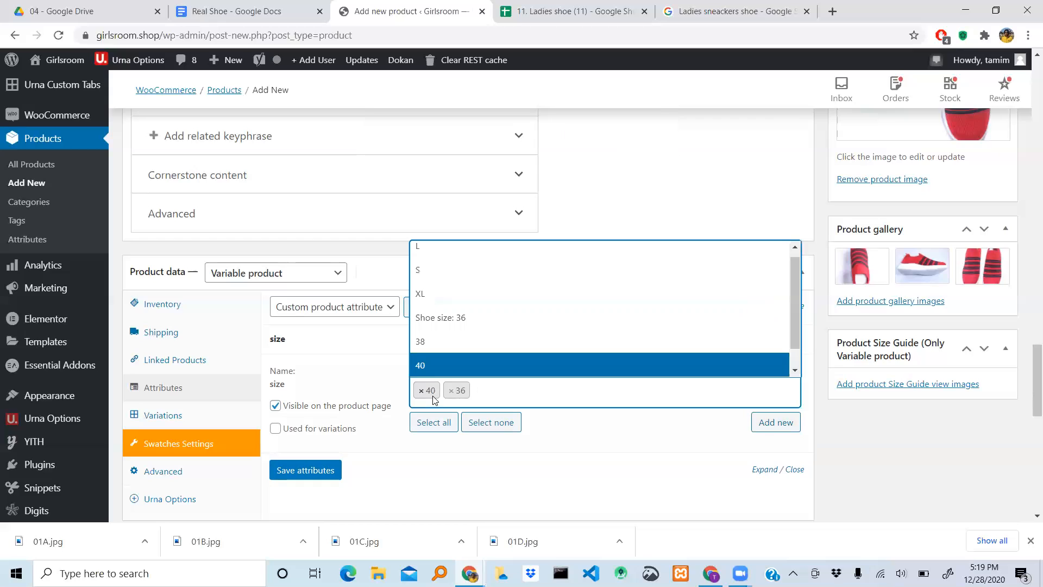
{"action": "left_click", "coordinate": [422, 391]}
- Select the existing term 38 again as a size value and reopen the list of terms
{"action": "left_click", "coordinate": [460, 398]}
{"action": "left_click", "coordinate": [457, 395]}
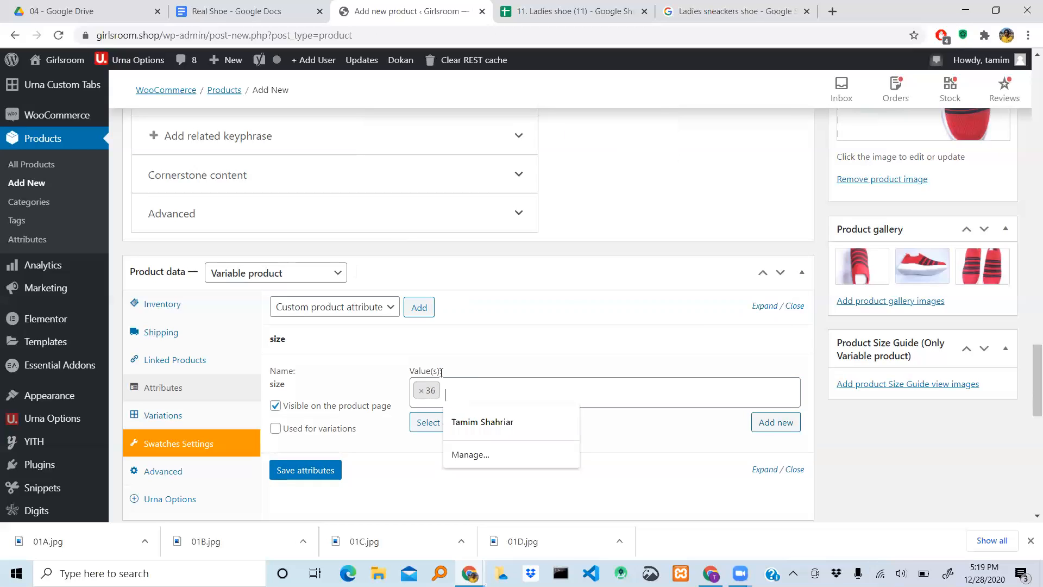
{"action": "left_click", "coordinate": [421, 324]}
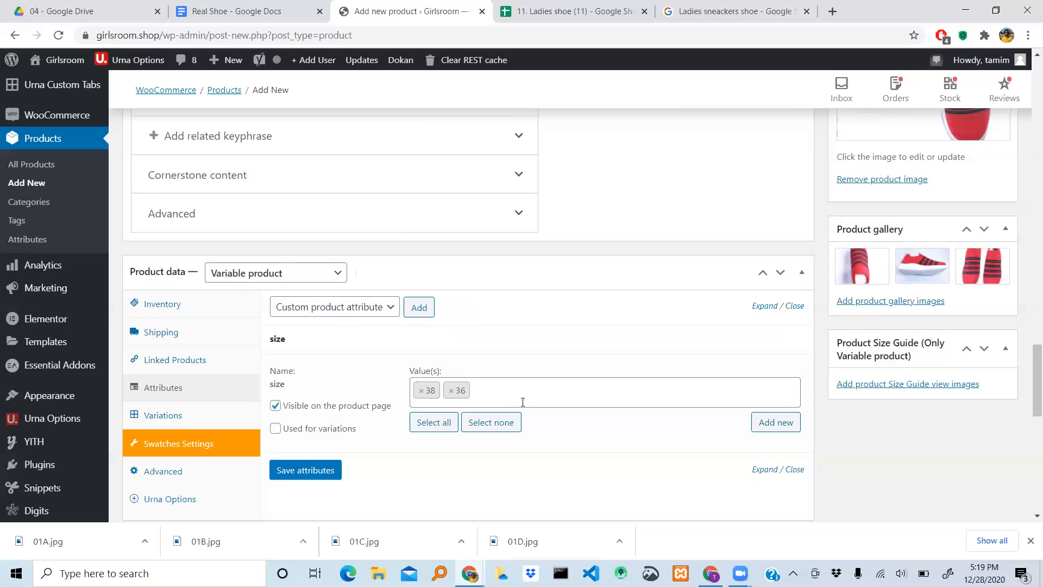
{"action": "left_click", "coordinate": [504, 400]}
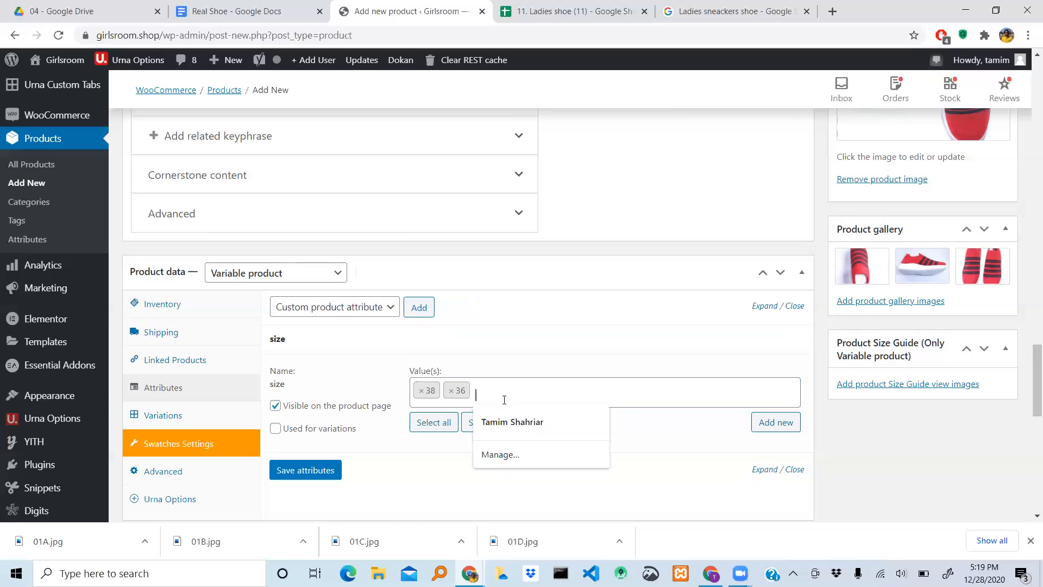
- Reselect the term 38 for the size attribute and add the term 40 alongside 36
{"action": "left_click", "coordinate": [421, 390]}
{"action": "scroll", "coordinate": [427, 337], "scroll_direction": "down", "scroll_amount": 1}
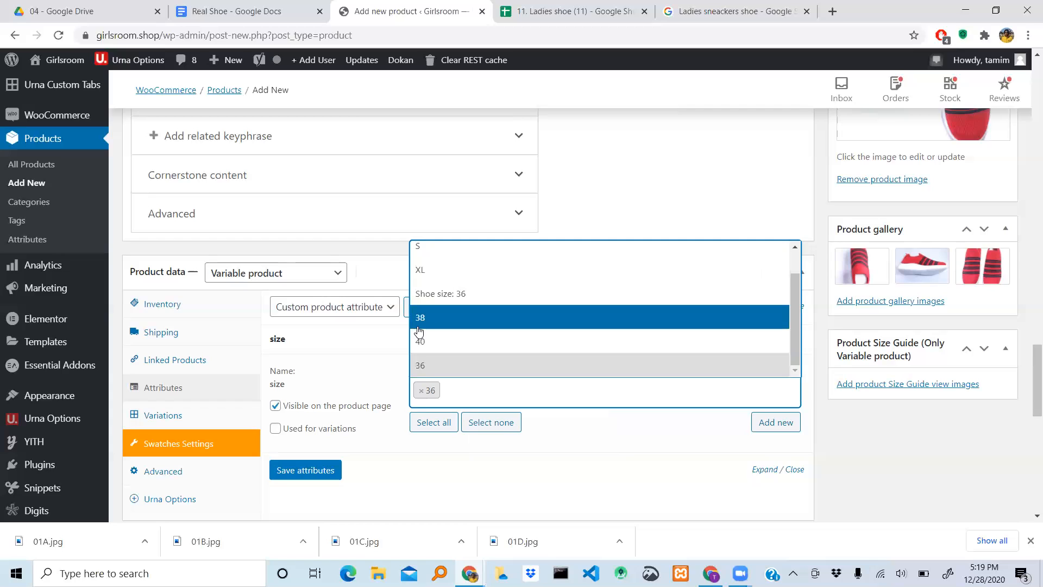
{"action": "left_click", "coordinate": [432, 324]}
{"action": "left_click", "coordinate": [490, 387]}
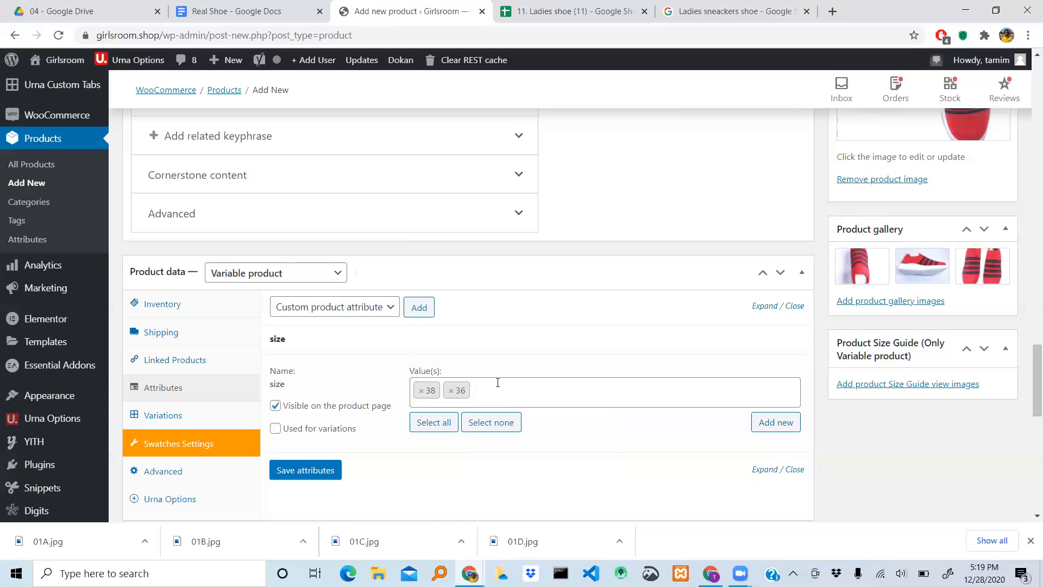
{"action": "left_click", "coordinate": [501, 389]}
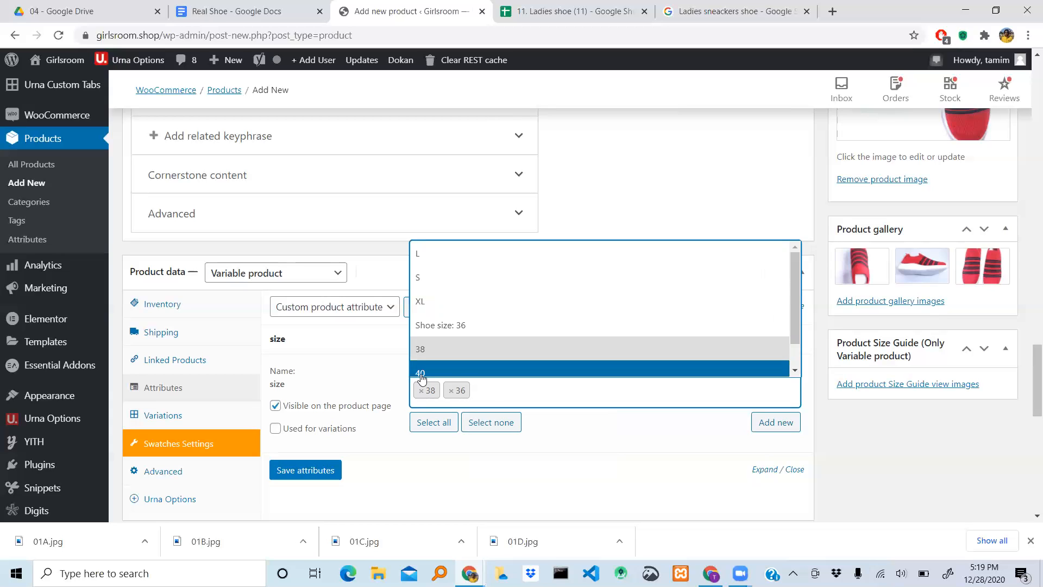
{"action": "left_click", "coordinate": [421, 374]}
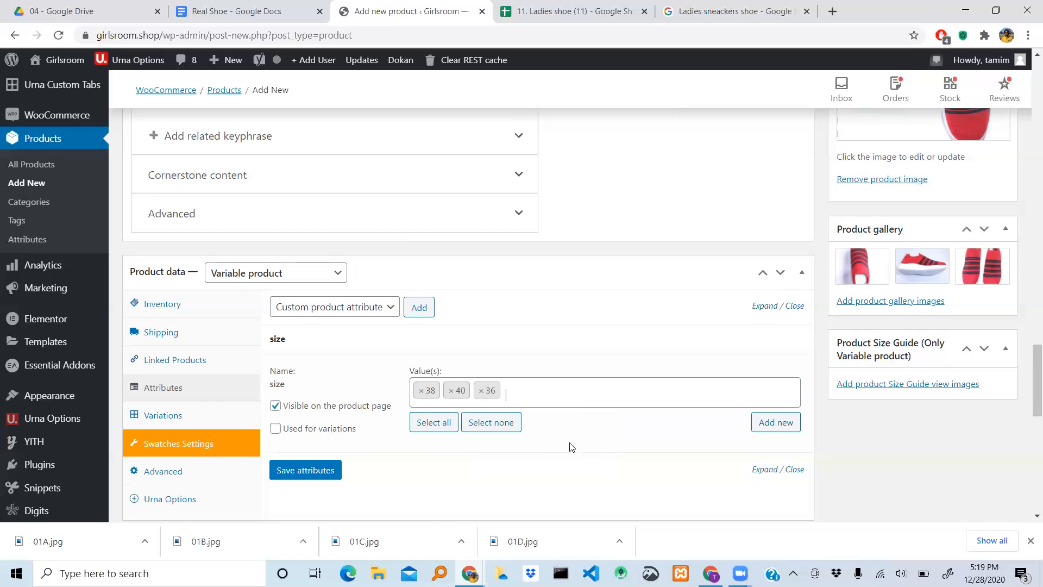
- Remove the values 36, 40 and 38 from the size attribute
{"action": "left_click", "coordinate": [482, 391]}
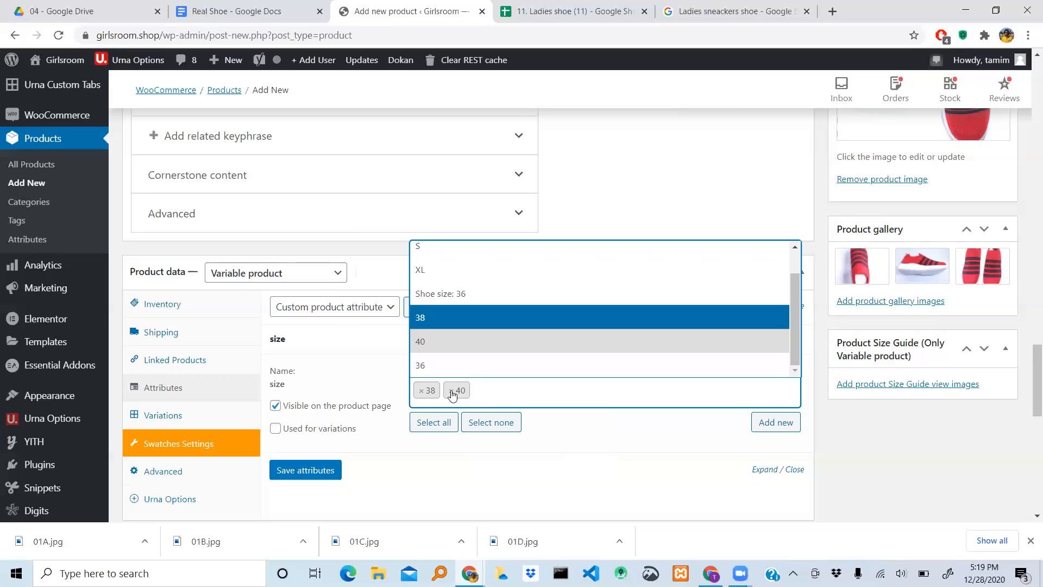
{"action": "left_click", "coordinate": [452, 391]}
{"action": "left_click", "coordinate": [419, 390]}
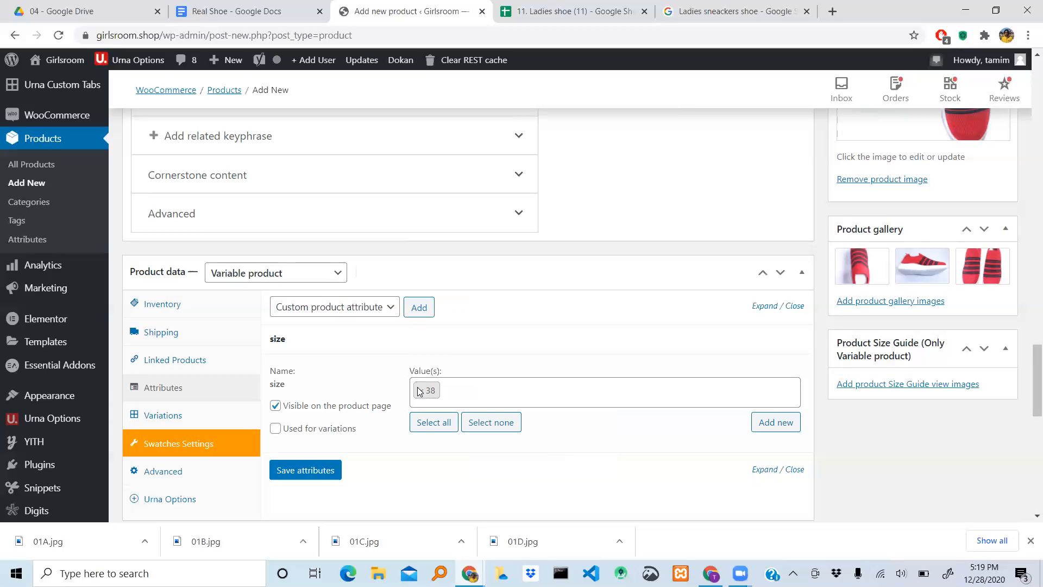
{"action": "left_click", "coordinate": [421, 391]}
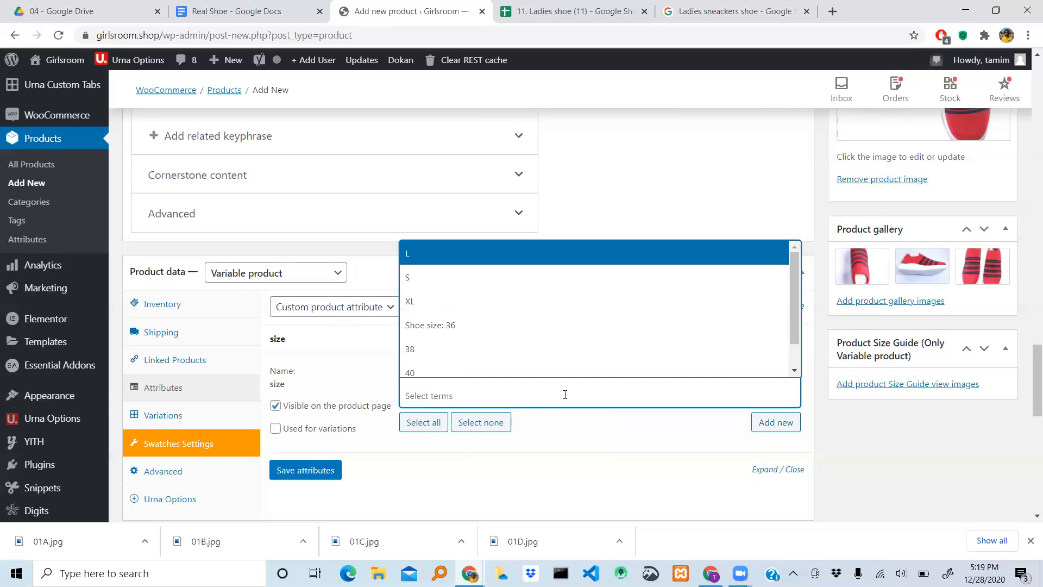
- Select the existing terms 36, 38 and 40 as values of the size attribute
{"action": "scroll", "coordinate": [479, 331], "scroll_direction": "down", "scroll_amount": 1}
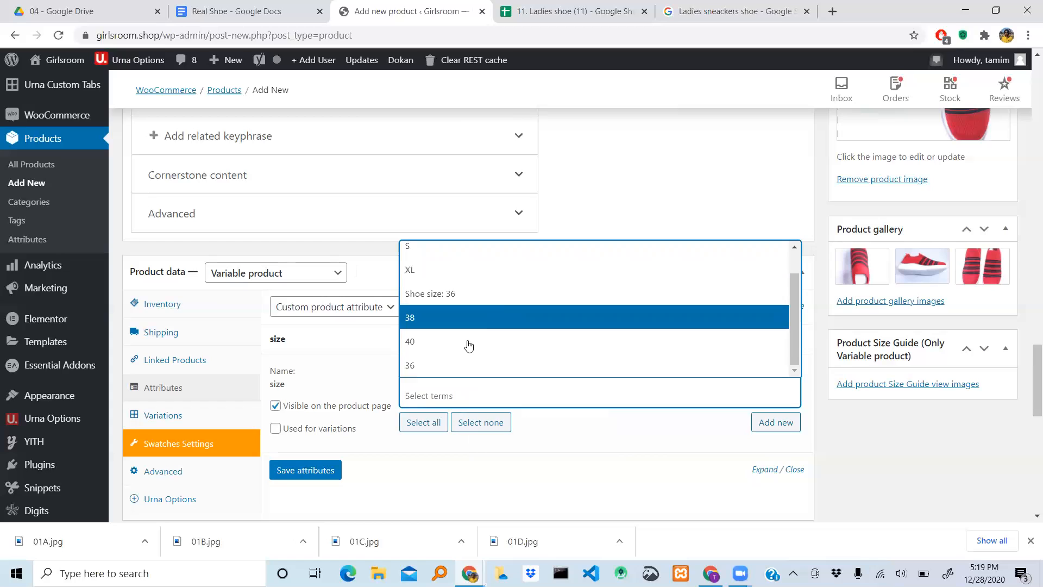
{"action": "left_click", "coordinate": [437, 366]}
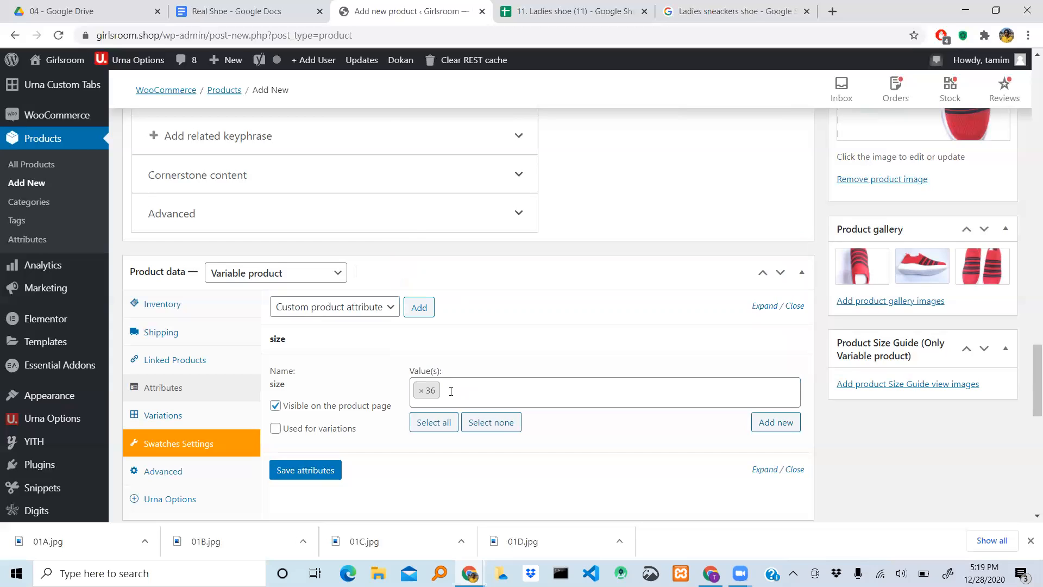
{"action": "left_click", "coordinate": [451, 391]}
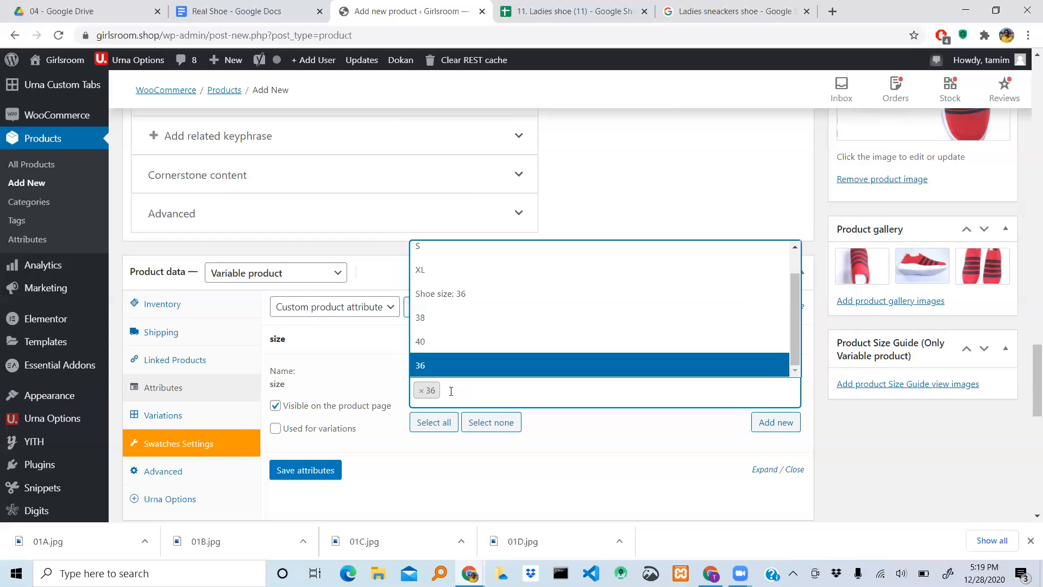
{"action": "left_click", "coordinate": [426, 317]}
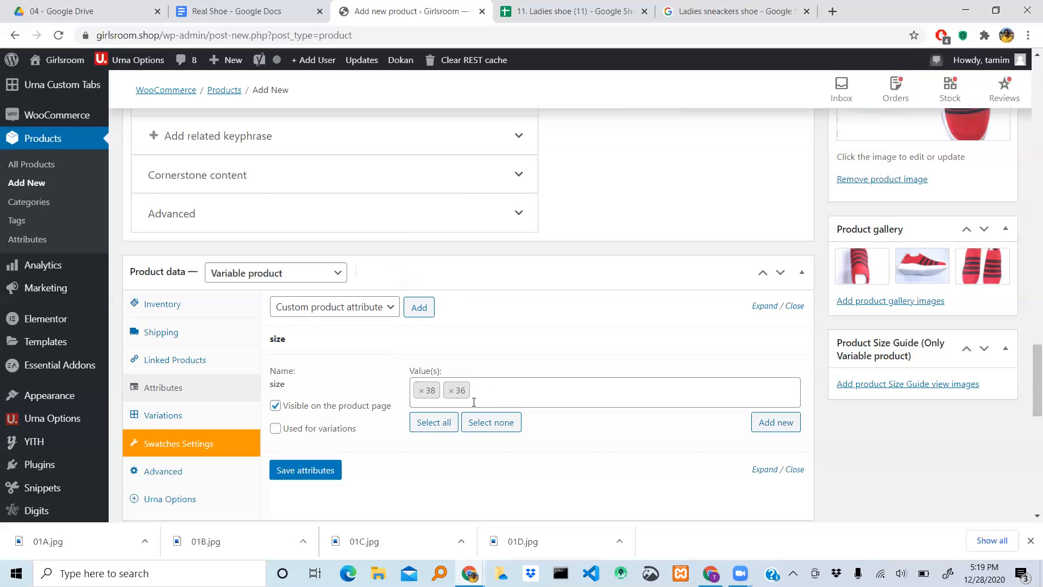
{"action": "left_click", "coordinate": [505, 392]}
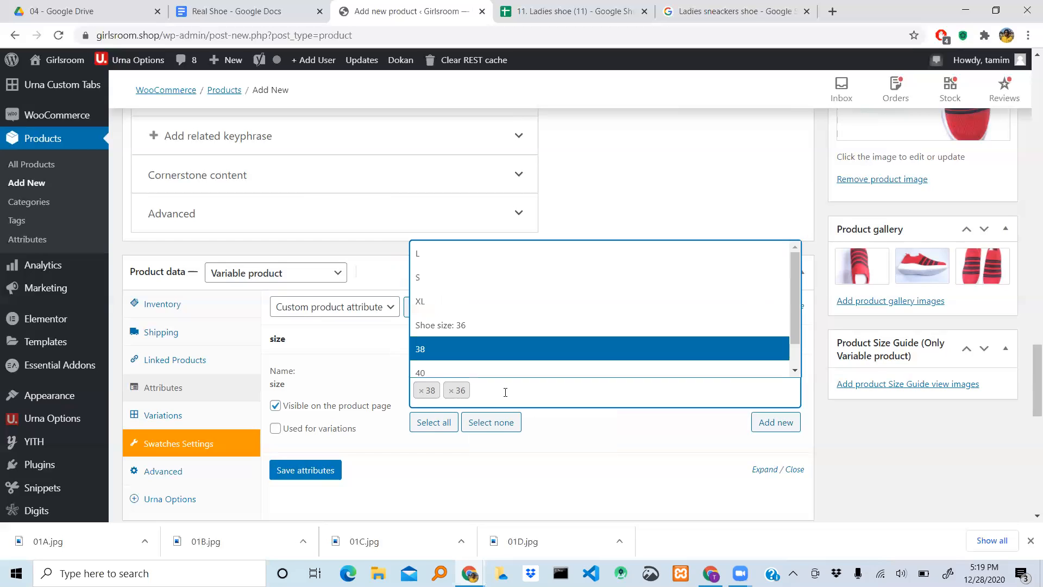
{"action": "left_click", "coordinate": [454, 374]}
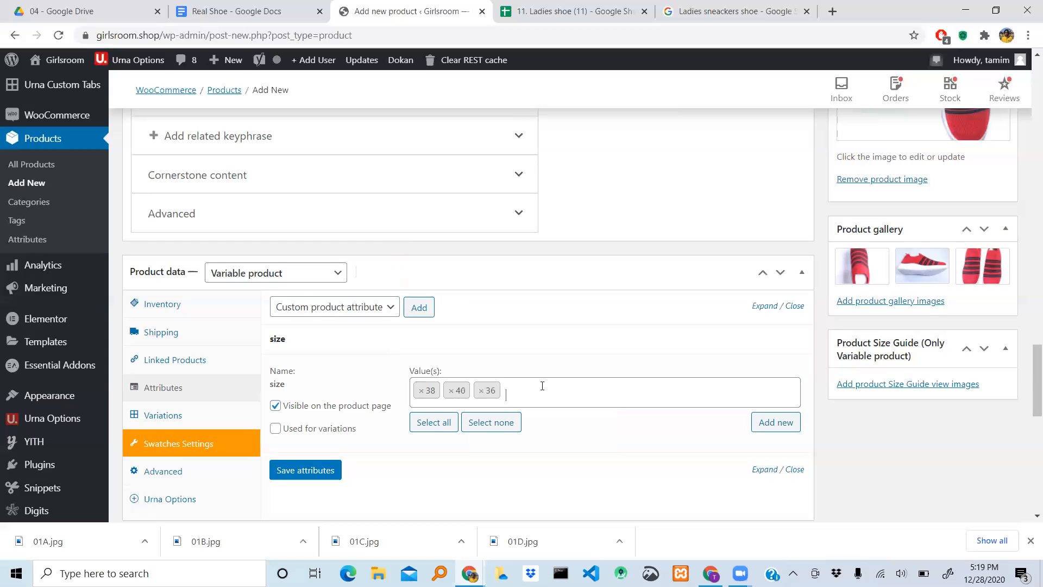
{"action": "left_click", "coordinate": [595, 382]}
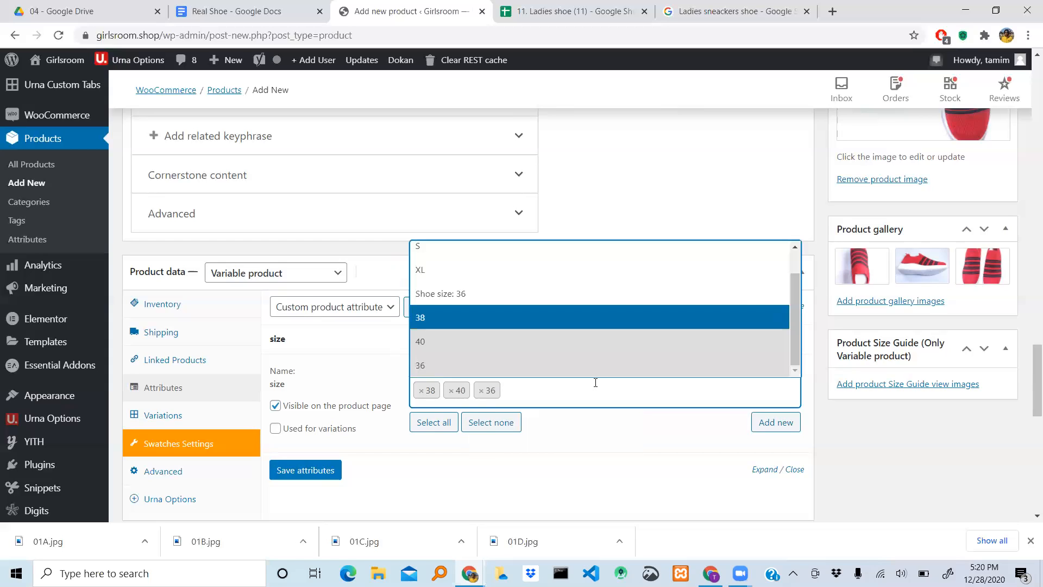
{"action": "left_click", "coordinate": [684, 449]}
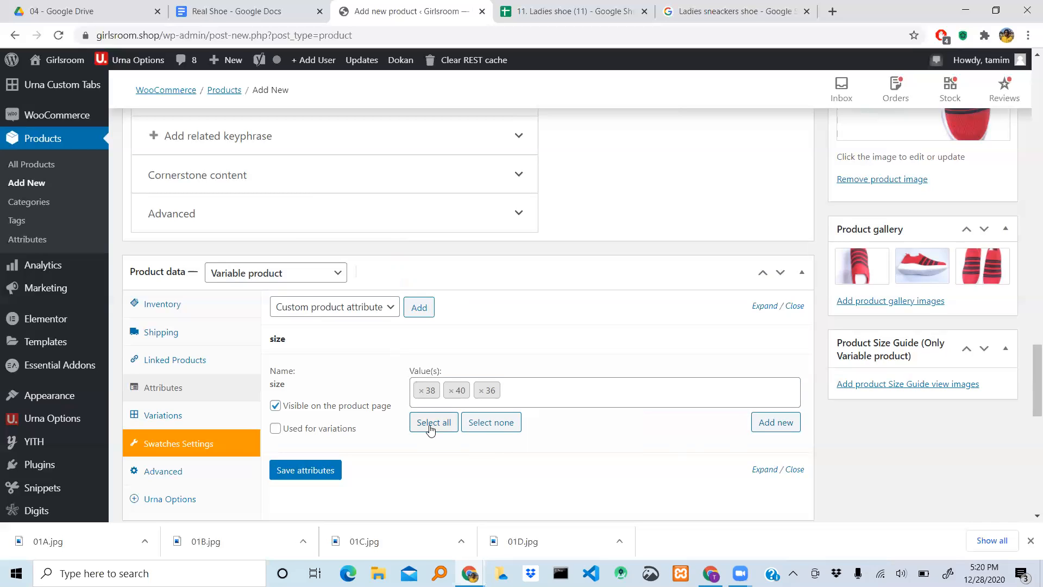
- Mark the size attribute as used for variations and save the attributes
{"action": "left_click", "coordinate": [274, 429]}
{"action": "left_click", "coordinate": [303, 471]}
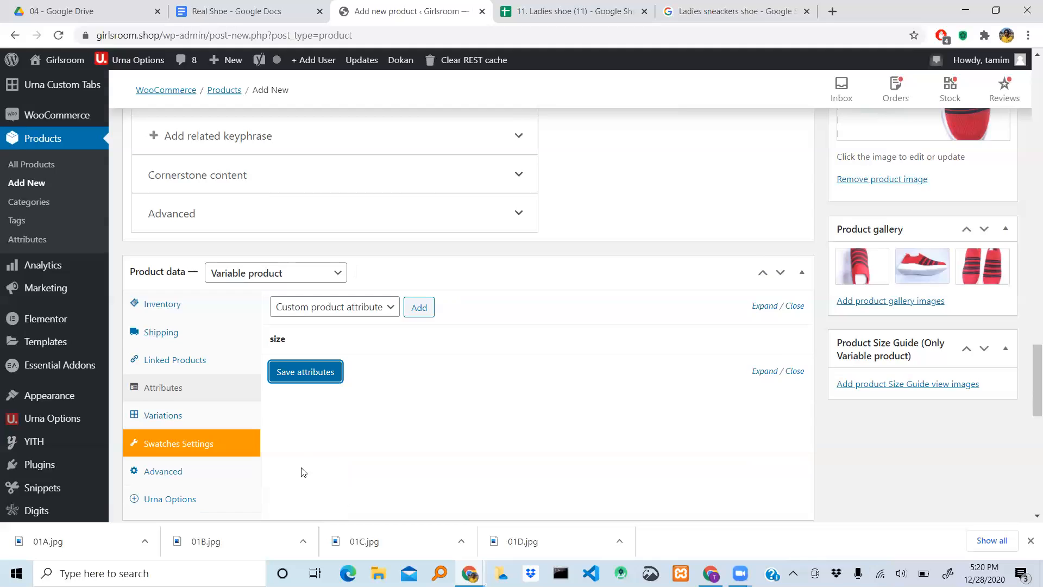
- Create product variations from all attributes and accept the confirmation messages
{"action": "scroll", "coordinate": [303, 472], "scroll_direction": "down", "scroll_amount": 2}
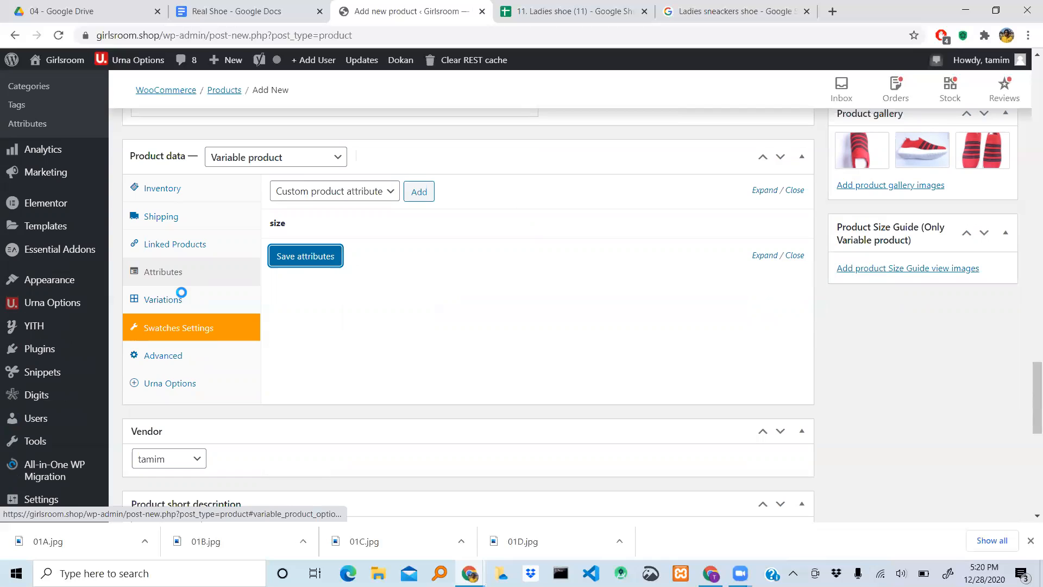
{"action": "left_click", "coordinate": [177, 294]}
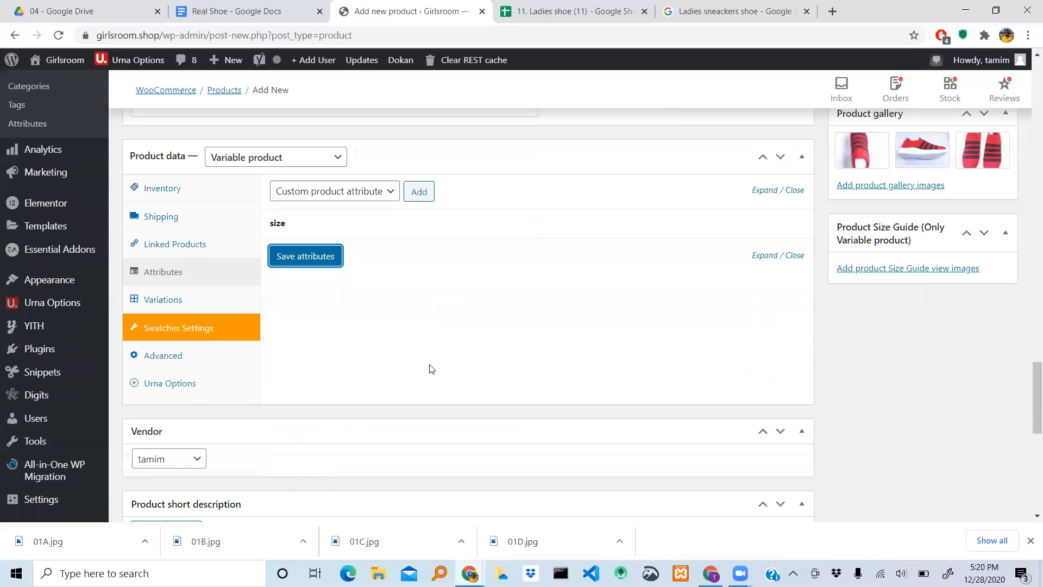
{"action": "left_click", "coordinate": [179, 305]}
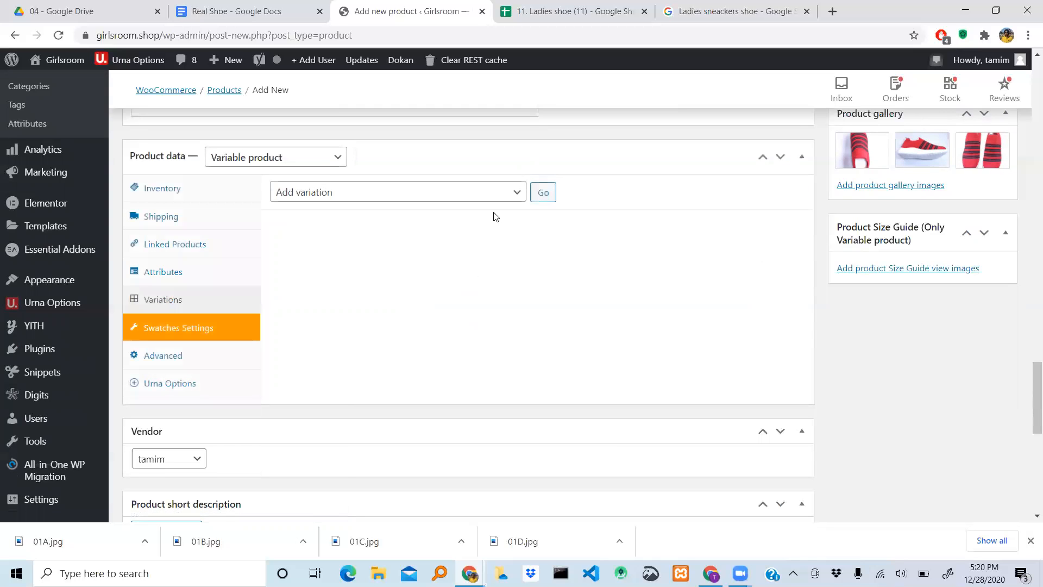
{"action": "left_click", "coordinate": [522, 193]}
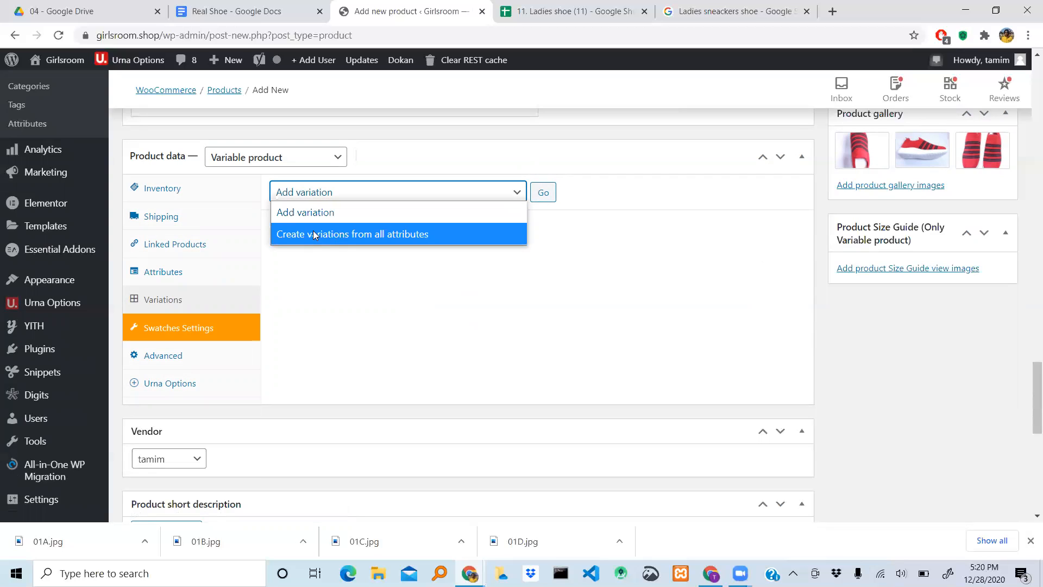
{"action": "left_click", "coordinate": [395, 236]}
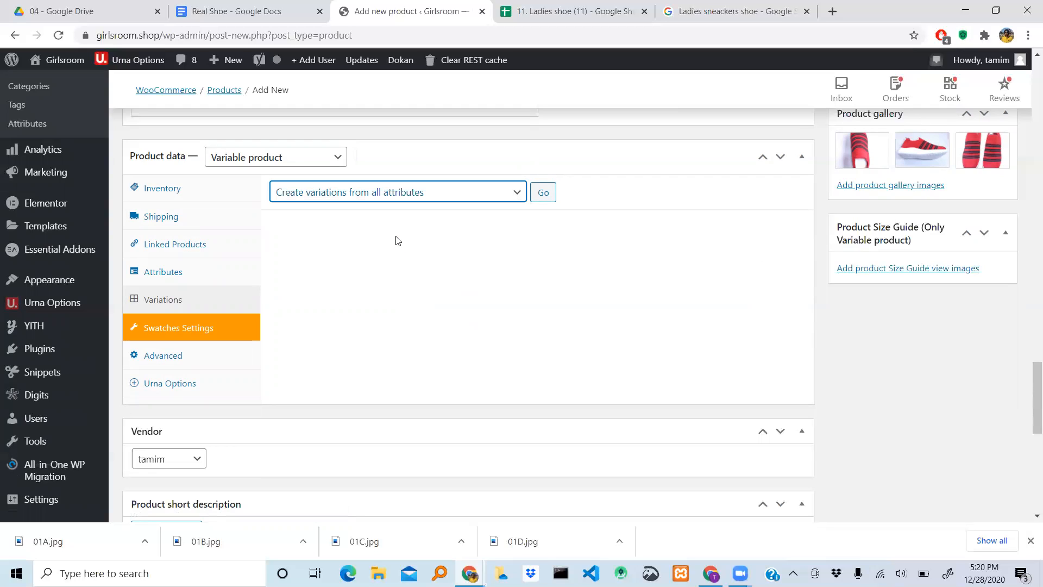
{"action": "left_click", "coordinate": [543, 193]}
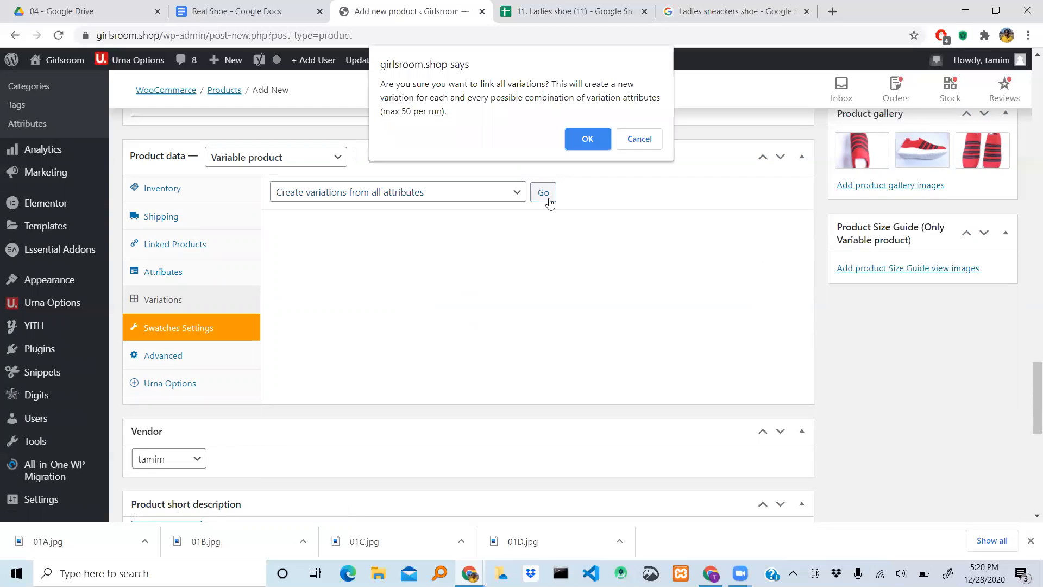
{"action": "left_click", "coordinate": [588, 139]}
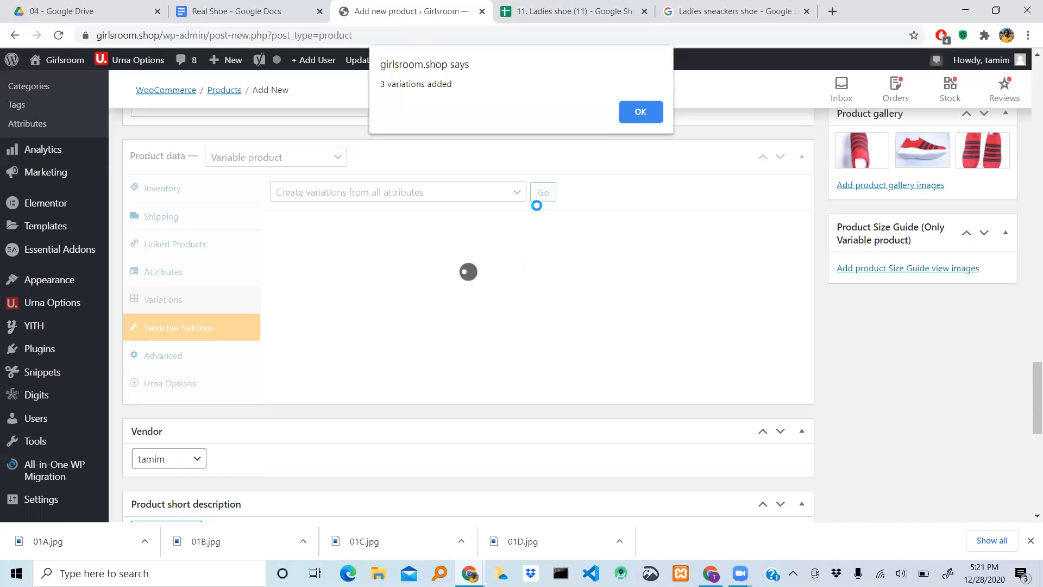
{"action": "left_click", "coordinate": [648, 112]}
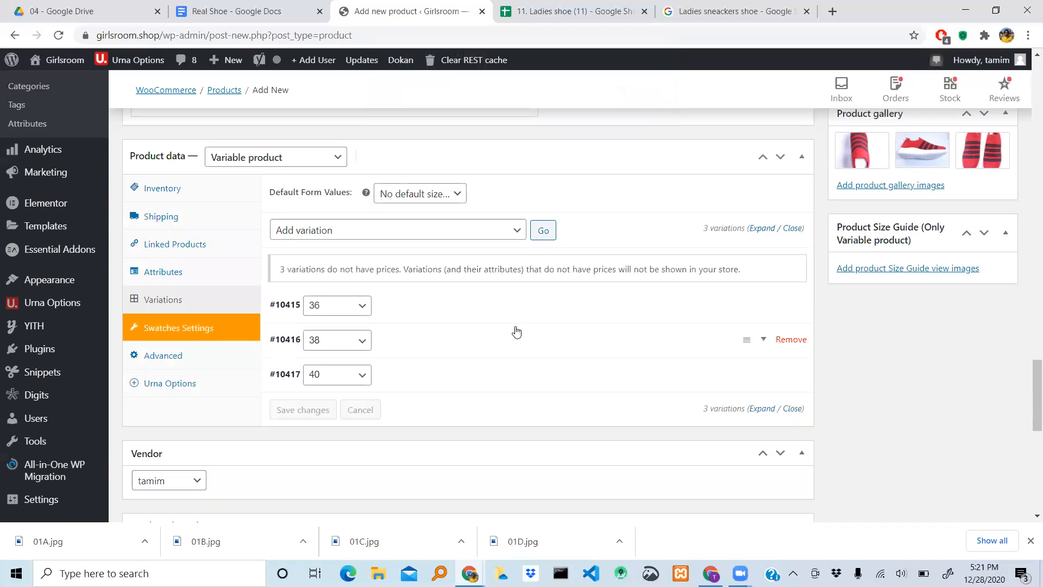
- Expand the size 36 variation's details and view its image chooser without picking an image
{"action": "scroll", "coordinate": [516, 331], "scroll_direction": "down", "scroll_amount": 1}
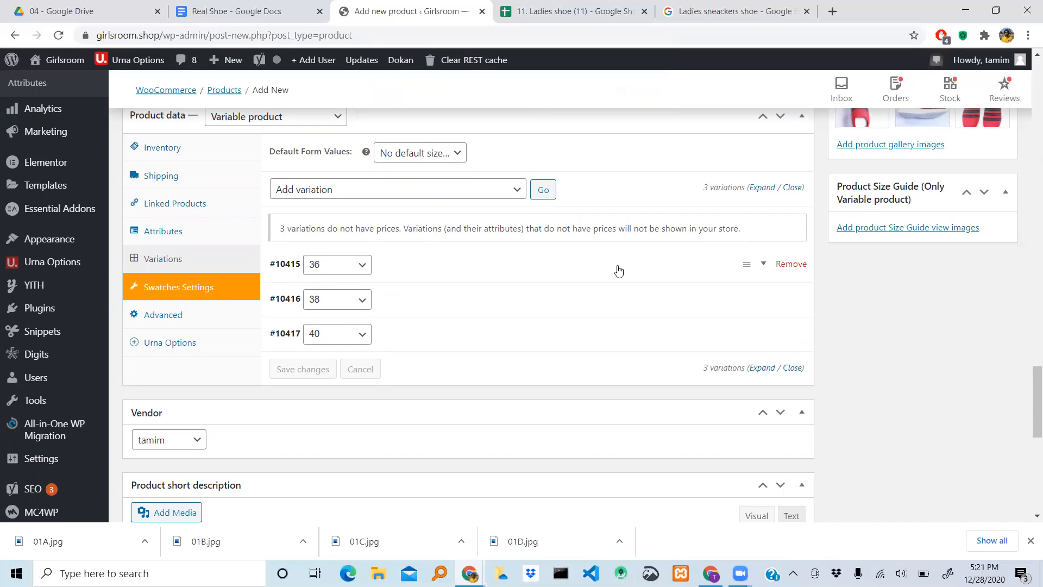
{"action": "left_click", "coordinate": [763, 267]}
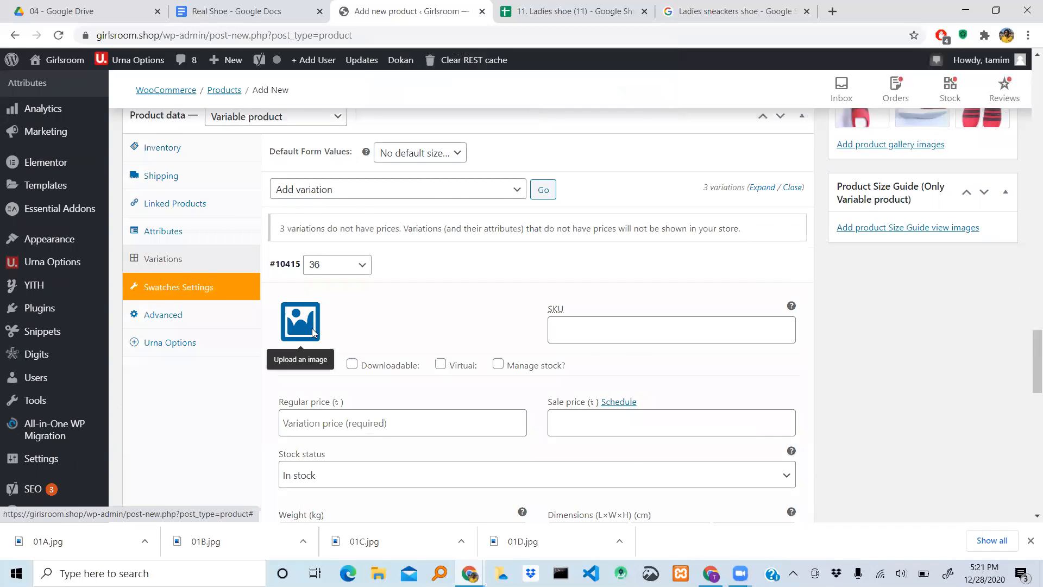
{"action": "scroll", "coordinate": [308, 320], "scroll_direction": "down", "scroll_amount": 1}
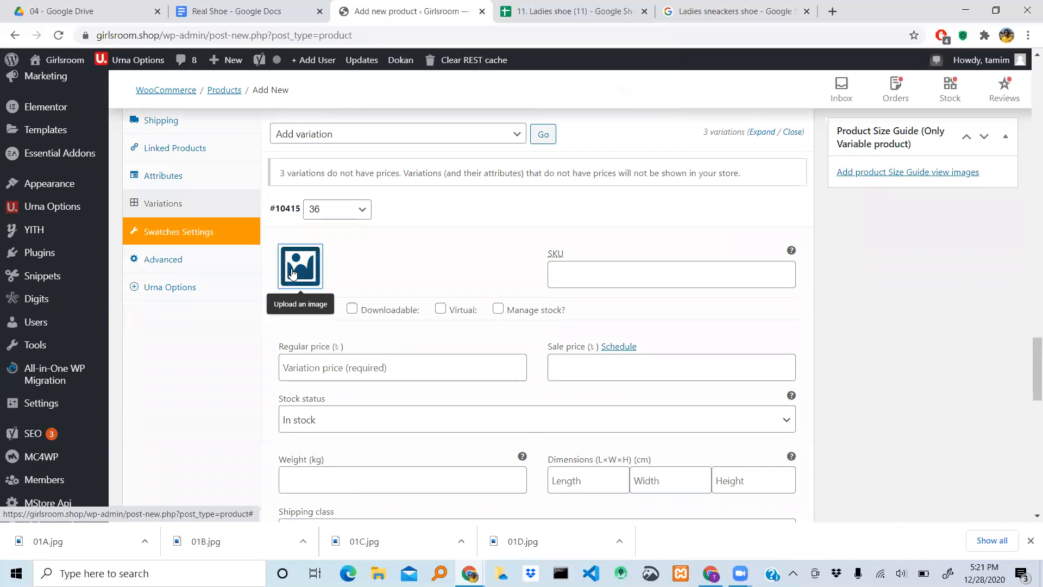
{"action": "left_click", "coordinate": [292, 273]}
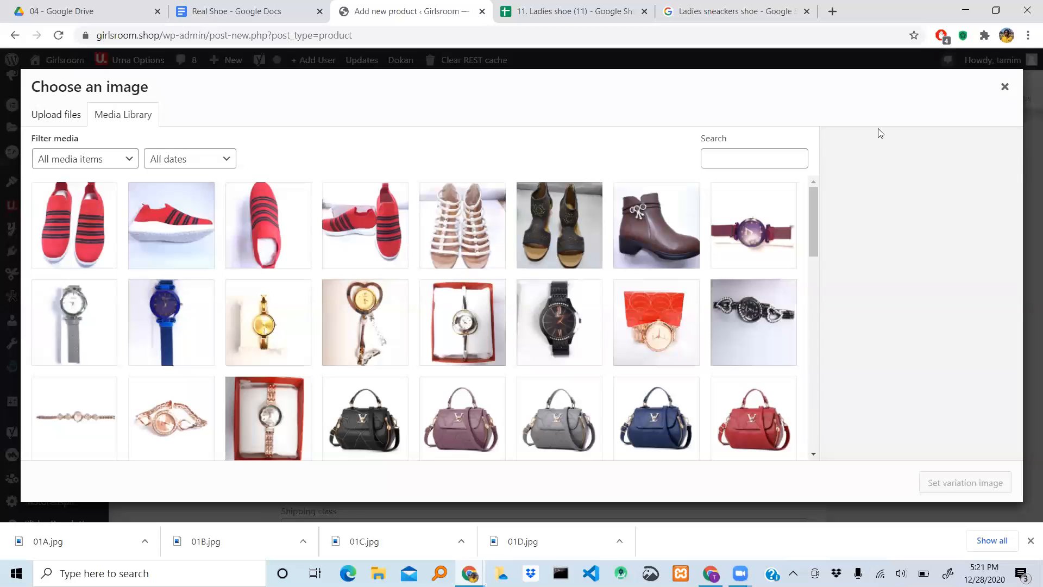
{"action": "left_click", "coordinate": [1005, 87]}
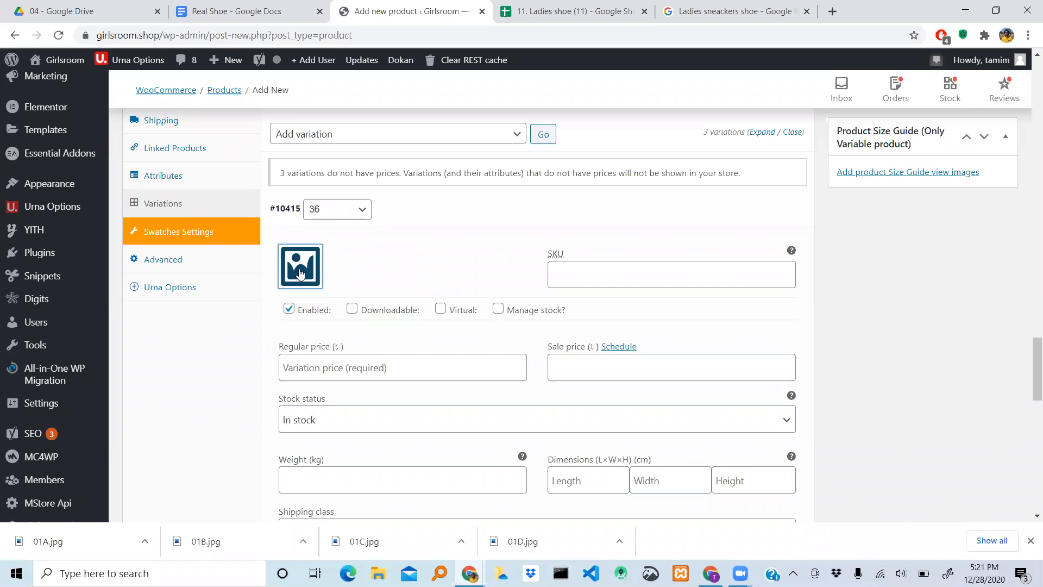
- Copy the product SKU GRRS11004R from the product's long description
{"action": "scroll", "coordinate": [427, 271], "scroll_direction": "down", "scroll_amount": 1}
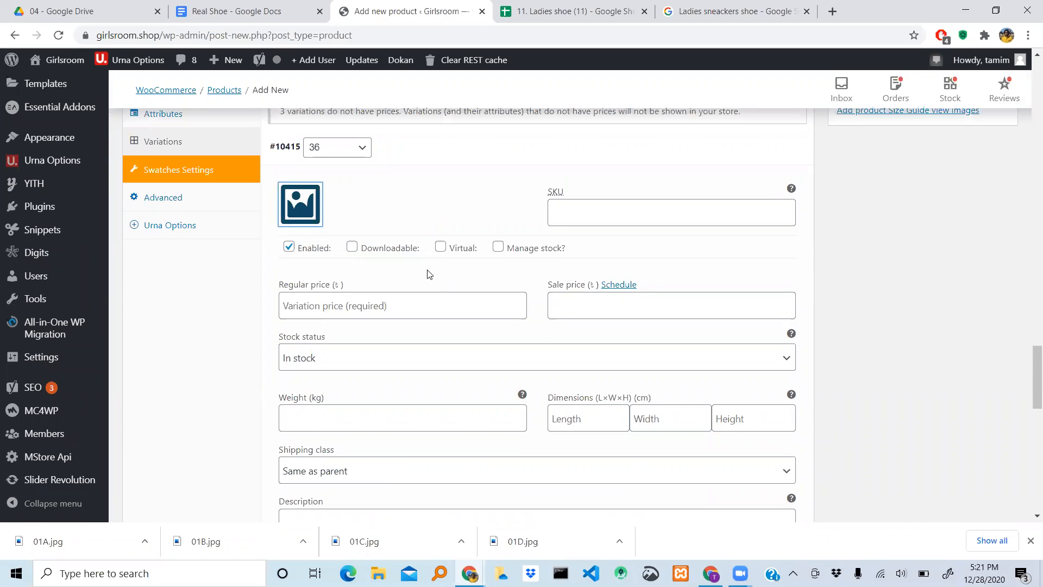
{"action": "left_click", "coordinate": [588, 220]}
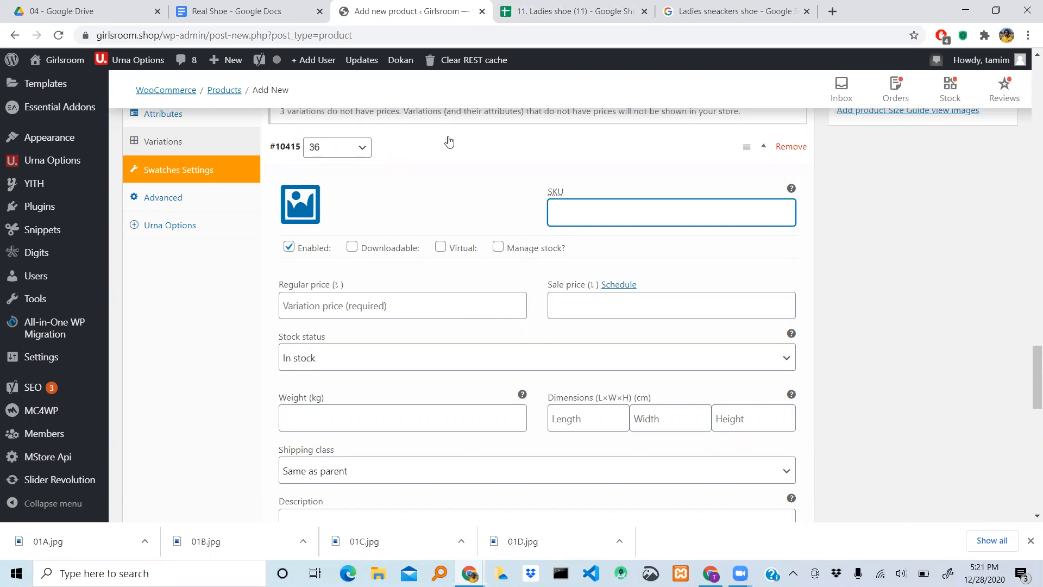
{"action": "scroll", "coordinate": [449, 140], "scroll_direction": "up", "scroll_amount": 10}
{"action": "scroll", "coordinate": [449, 140], "scroll_direction": "up", "scroll_amount": 10}
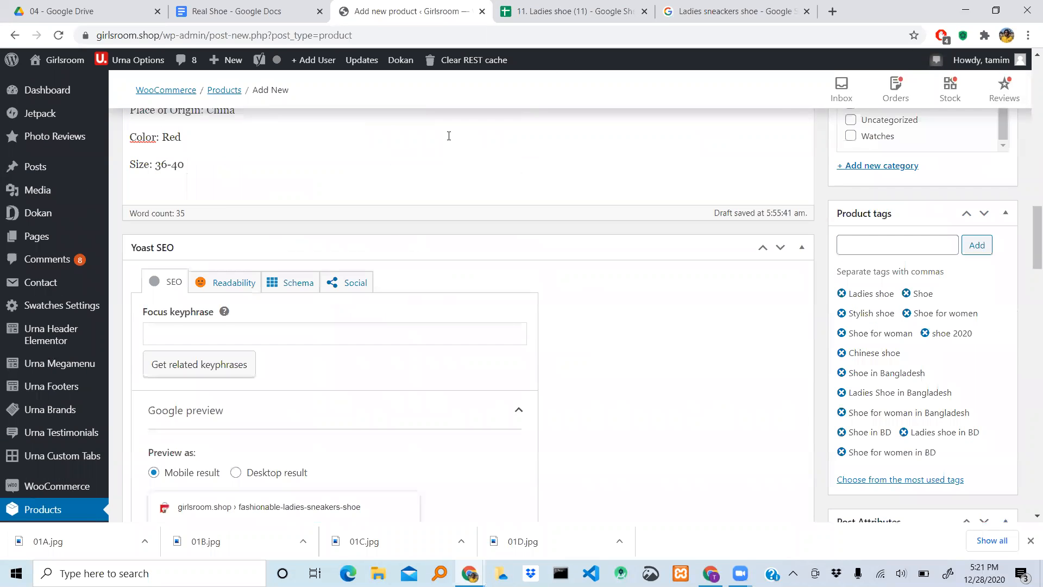
{"action": "scroll", "coordinate": [448, 136], "scroll_direction": "down", "scroll_amount": 2}
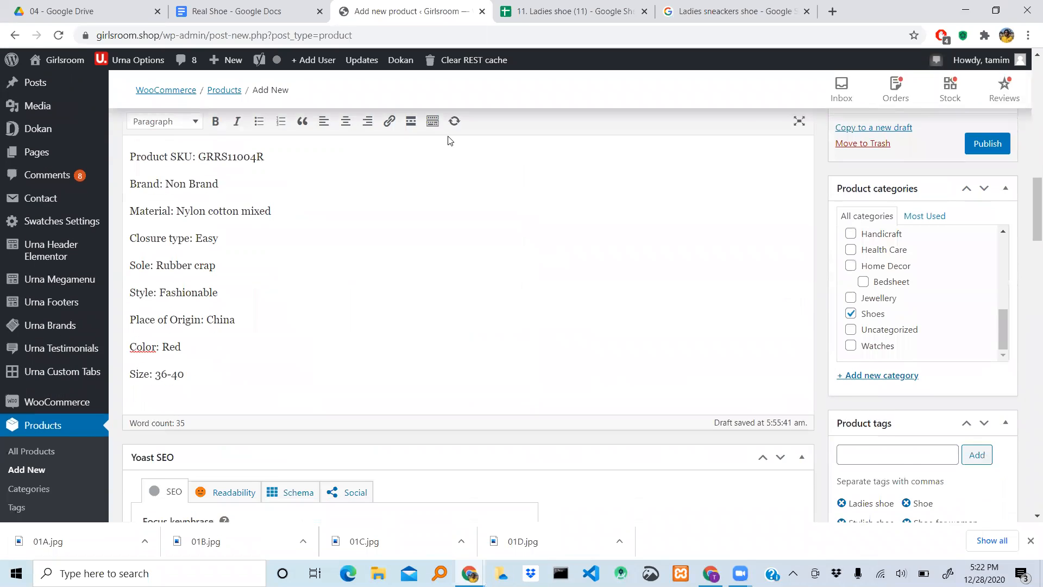
{"action": "scroll", "coordinate": [449, 140], "scroll_direction": "up", "scroll_amount": 2}
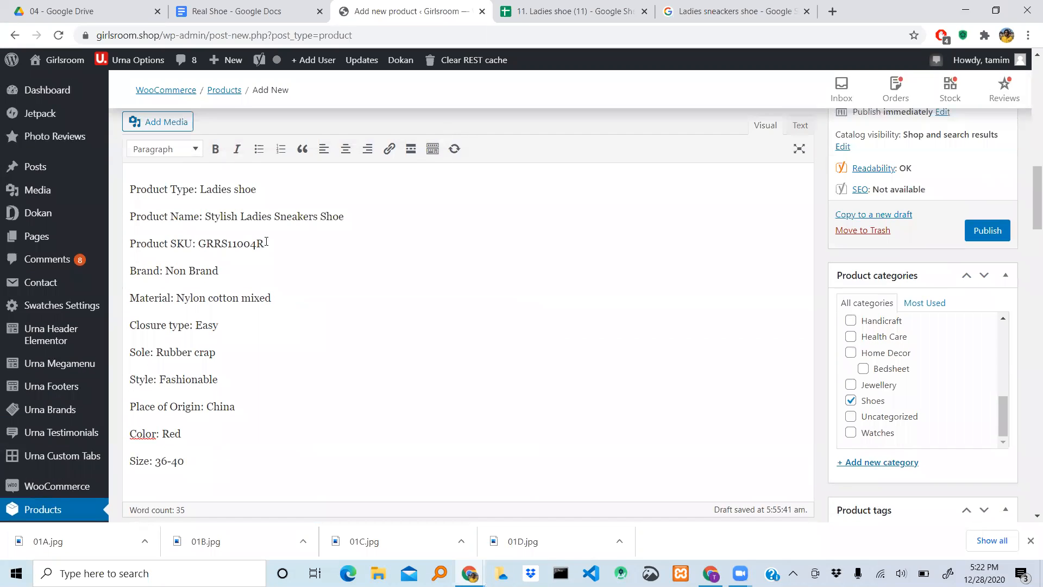
{"action": "scroll", "coordinate": [493, 291], "scroll_direction": "down", "scroll_amount": 1}
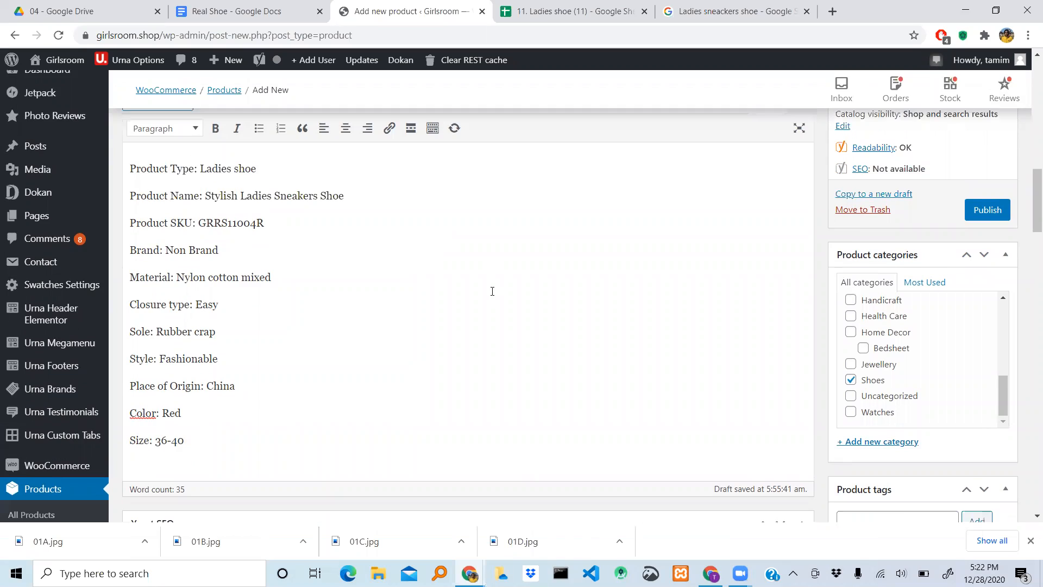
{"action": "key", "text": "shift+Left"}
{"action": "key", "text": "shift+Left"}
{"action": "key", "text": "shift+Left"}
{"action": "key", "text": "shift+Left"}
{"action": "key", "text": "shift+Left"}
{"action": "key", "text": "shift+Left"}
{"action": "key", "text": "shift+Left"}
{"action": "key", "text": "shift+Left"}
{"action": "key", "text": "shift+Left"}
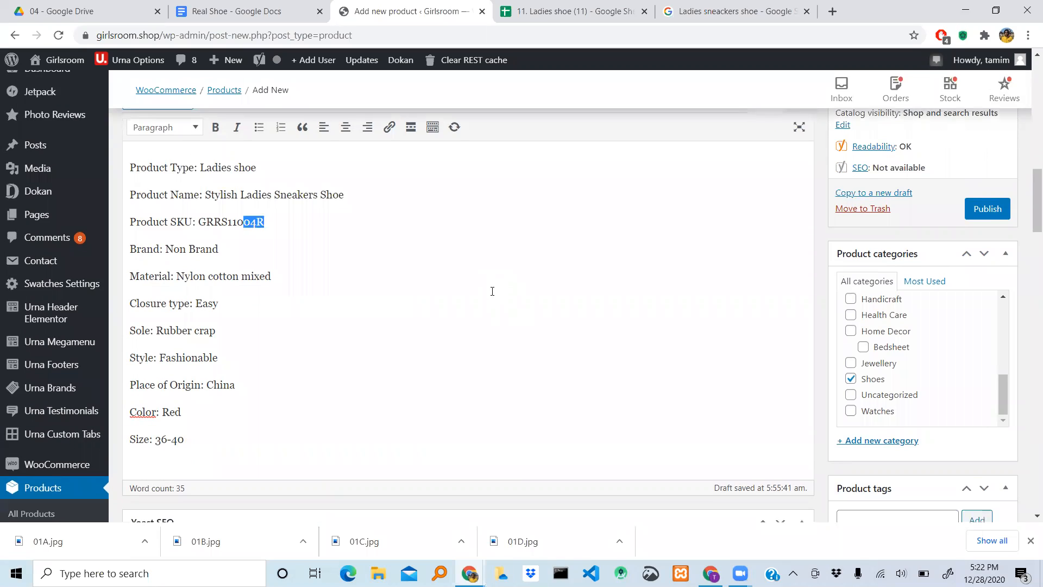
{"action": "key", "text": "shift+Left"}
{"action": "key", "text": "ctrl+c"}
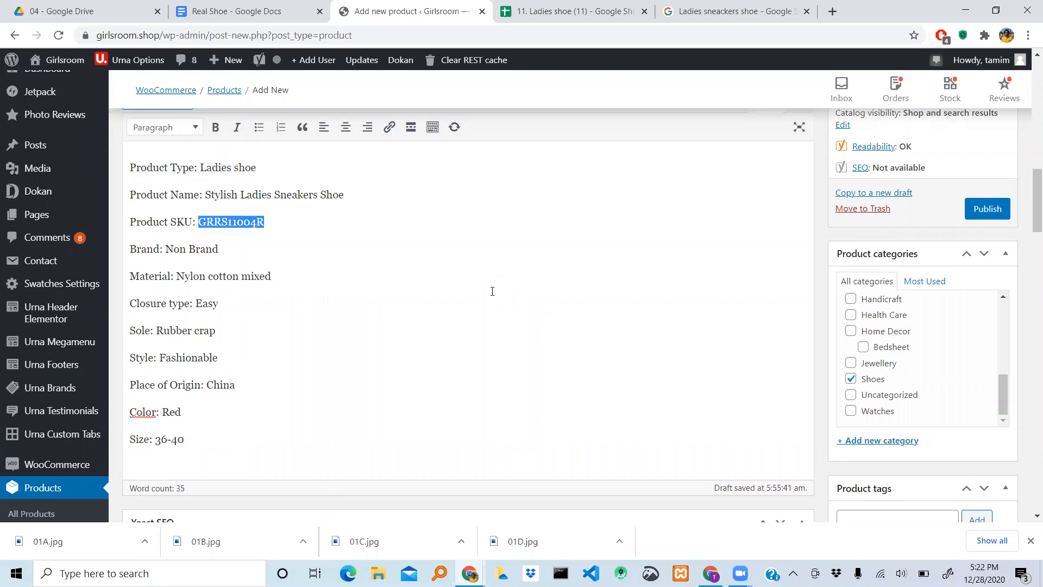
{"action": "left_click", "coordinate": [492, 291]}
- Set the product-level inventory SKU to the copied code GRRS11004R
{"action": "scroll", "coordinate": [492, 291], "scroll_direction": "down", "scroll_amount": 12}
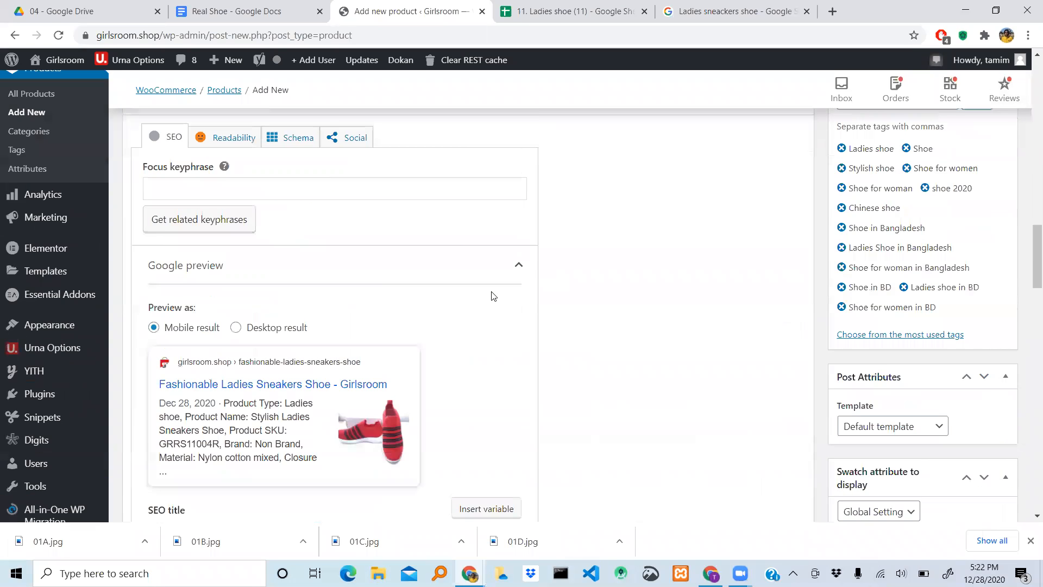
{"action": "scroll", "coordinate": [493, 297], "scroll_direction": "down", "scroll_amount": 15}
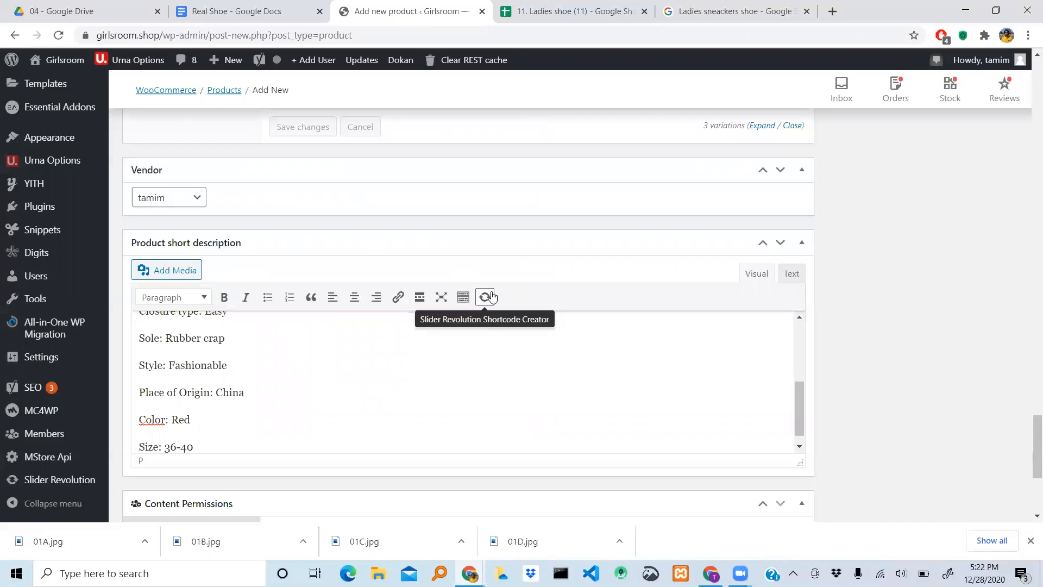
{"action": "scroll", "coordinate": [349, 359], "scroll_direction": "up", "scroll_amount": 2}
{"action": "scroll", "coordinate": [351, 359], "scroll_direction": "down", "scroll_amount": 3}
{"action": "scroll", "coordinate": [351, 359], "scroll_direction": "down", "scroll_amount": 4}
{"action": "scroll", "coordinate": [351, 362], "scroll_direction": "up", "scroll_amount": 10}
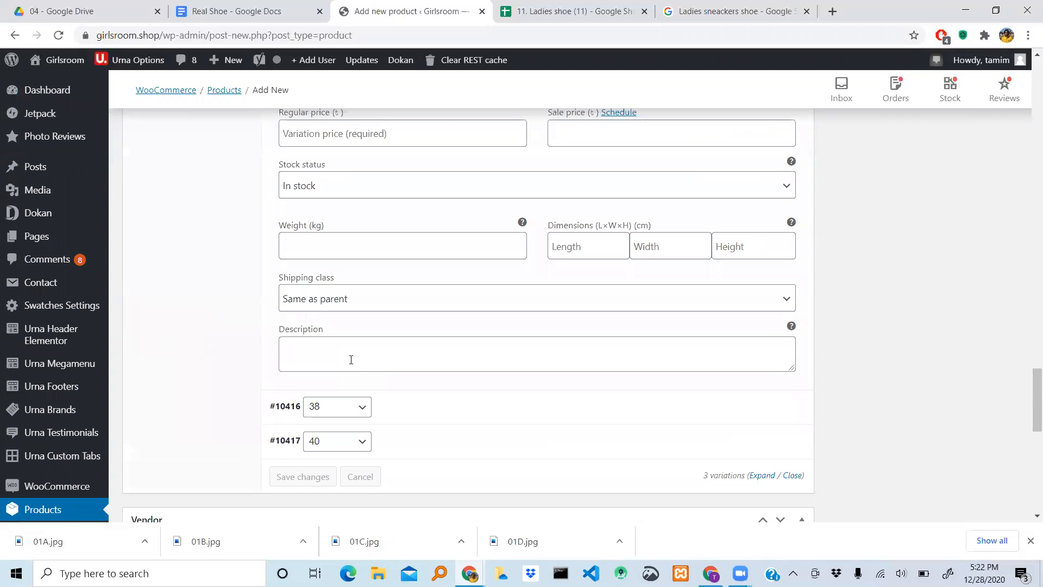
{"action": "scroll", "coordinate": [351, 360], "scroll_direction": "up", "scroll_amount": 4}
{"action": "scroll", "coordinate": [351, 364], "scroll_direction": "up", "scroll_amount": 3}
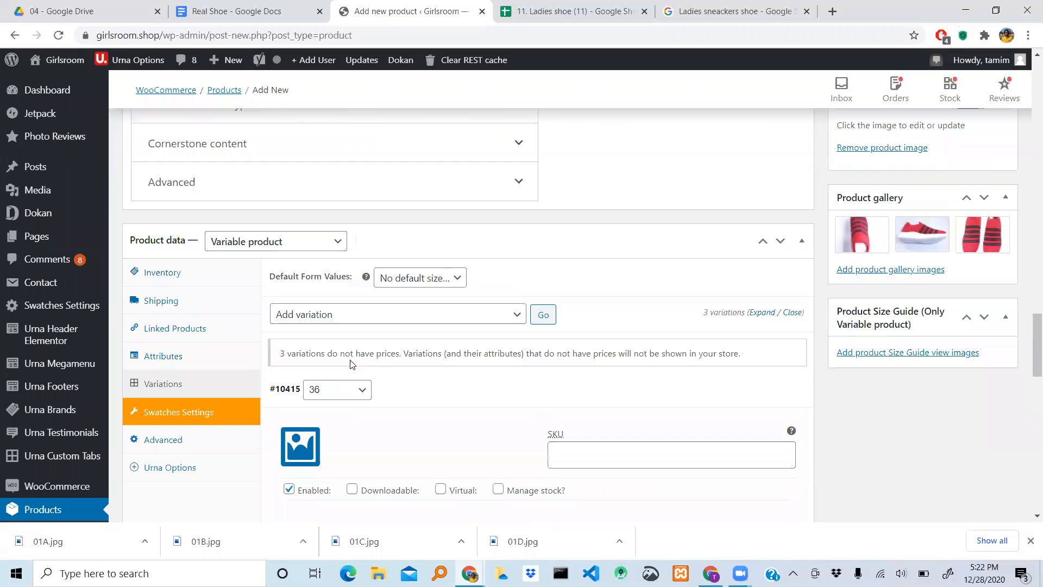
{"action": "left_click", "coordinate": [175, 271]}
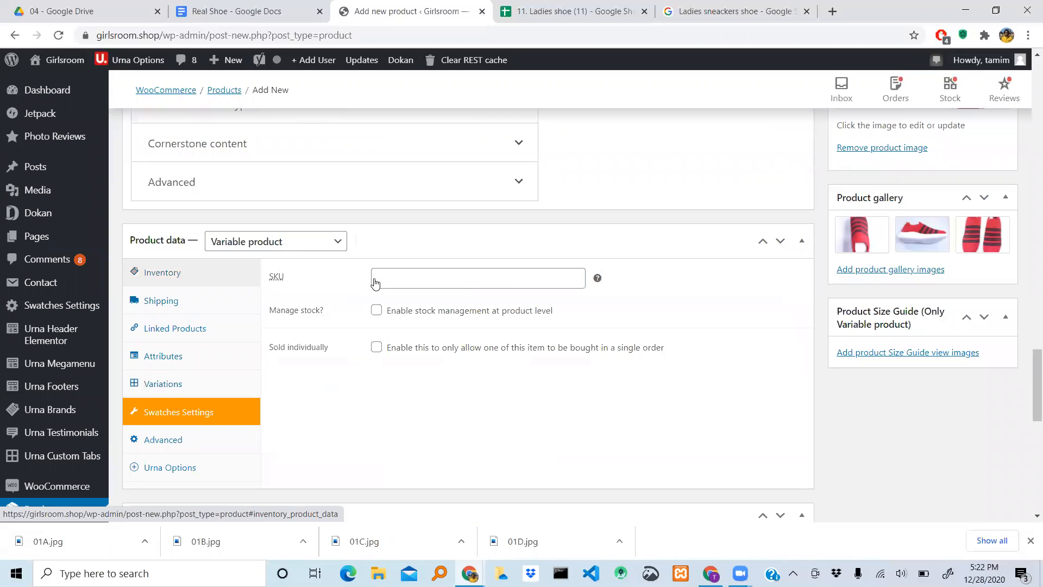
{"action": "left_click", "coordinate": [436, 273]}
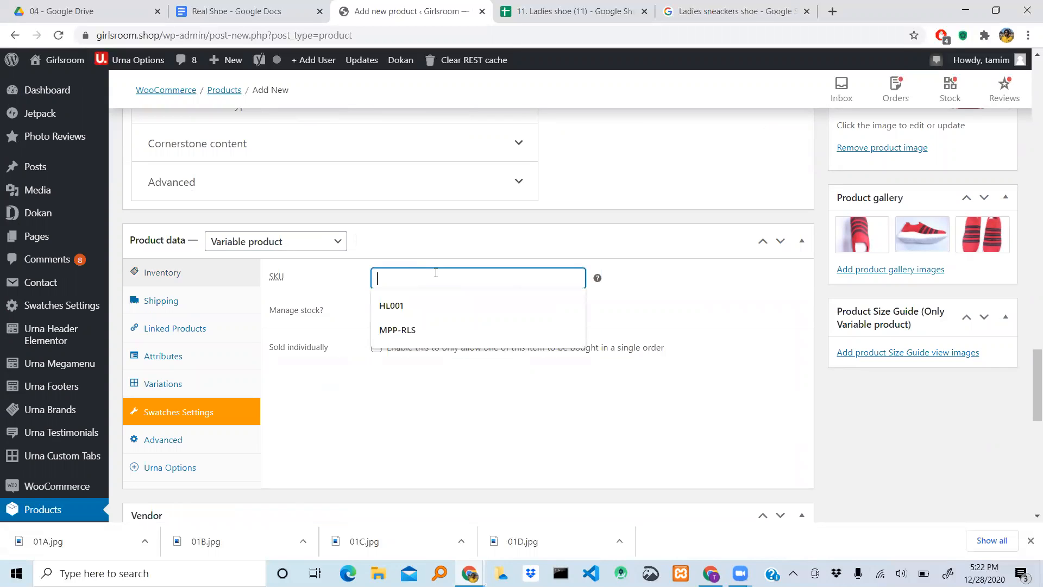
{"action": "key", "text": "ctrl+v"}
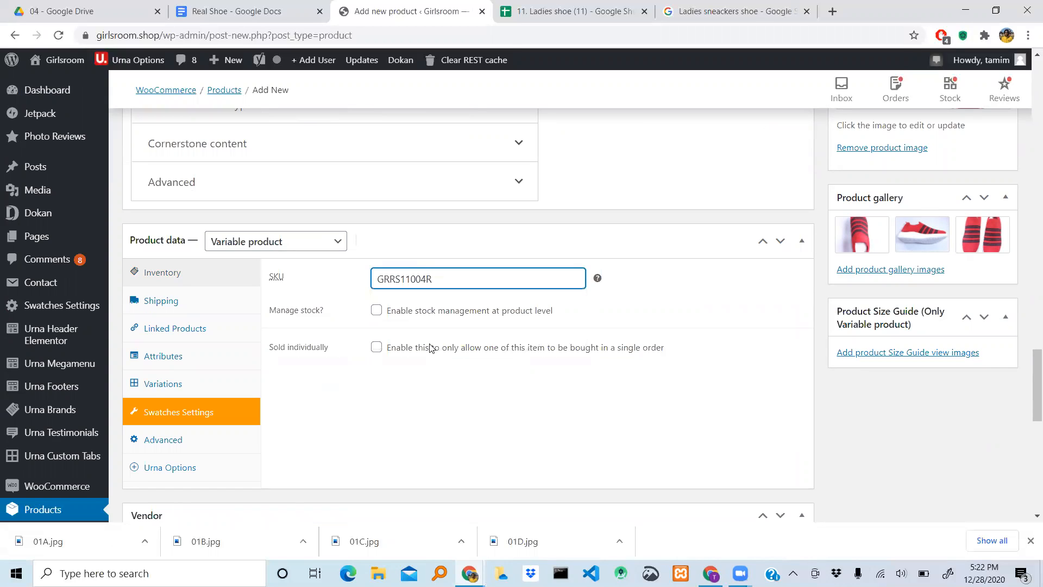
- Set the size 36 variation's regular price to 1250 and its sale price to 1025
{"action": "left_click", "coordinate": [157, 383]}
{"action": "scroll", "coordinate": [526, 351], "scroll_direction": "down", "scroll_amount": 5}
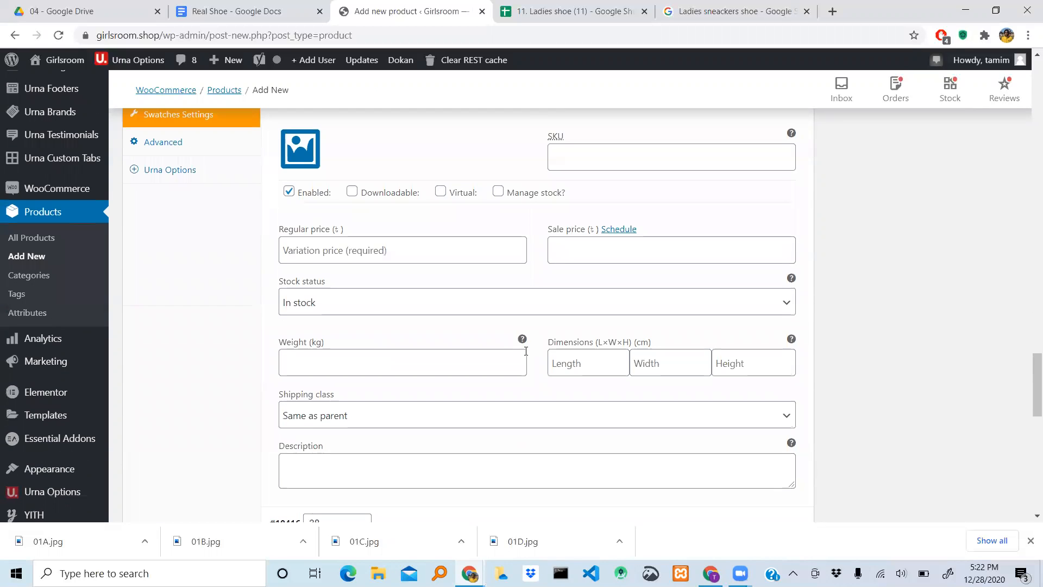
{"action": "scroll", "coordinate": [526, 351], "scroll_direction": "down", "scroll_amount": 1}
{"action": "scroll", "coordinate": [526, 353], "scroll_direction": "up", "scroll_amount": 2}
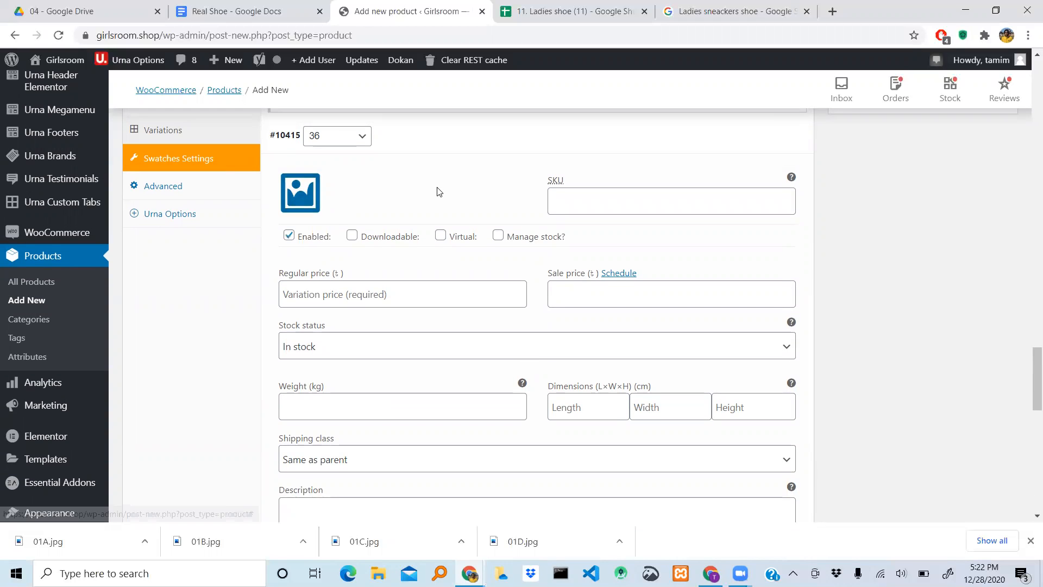
{"action": "scroll", "coordinate": [740, 161], "scroll_direction": "up", "scroll_amount": 2}
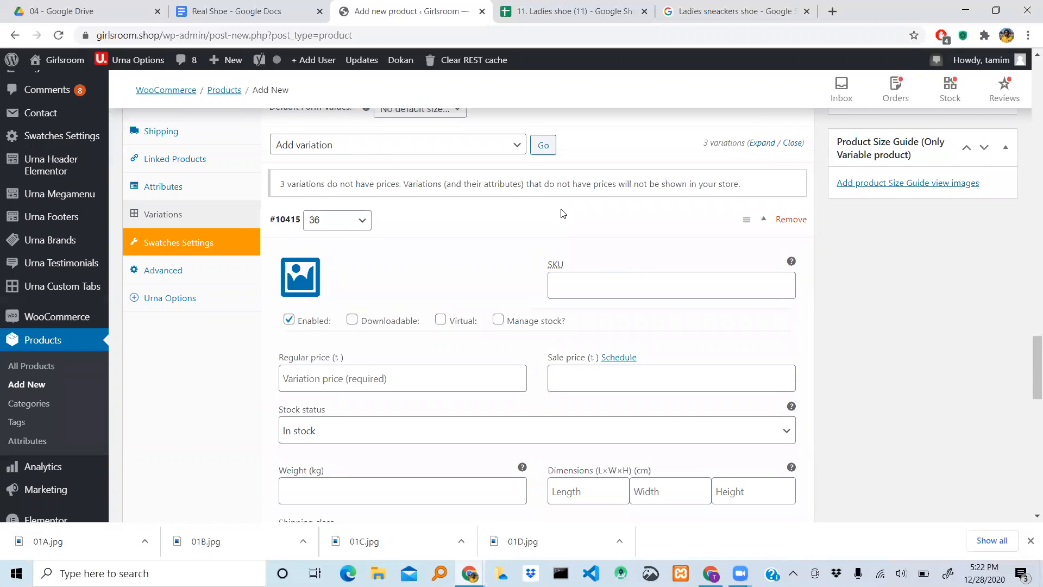
{"action": "scroll", "coordinate": [562, 214], "scroll_direction": "up", "scroll_amount": 1}
{"action": "scroll", "coordinate": [355, 158], "scroll_direction": "down", "scroll_amount": 5}
{"action": "scroll", "coordinate": [418, 135], "scroll_direction": "down", "scroll_amount": 2}
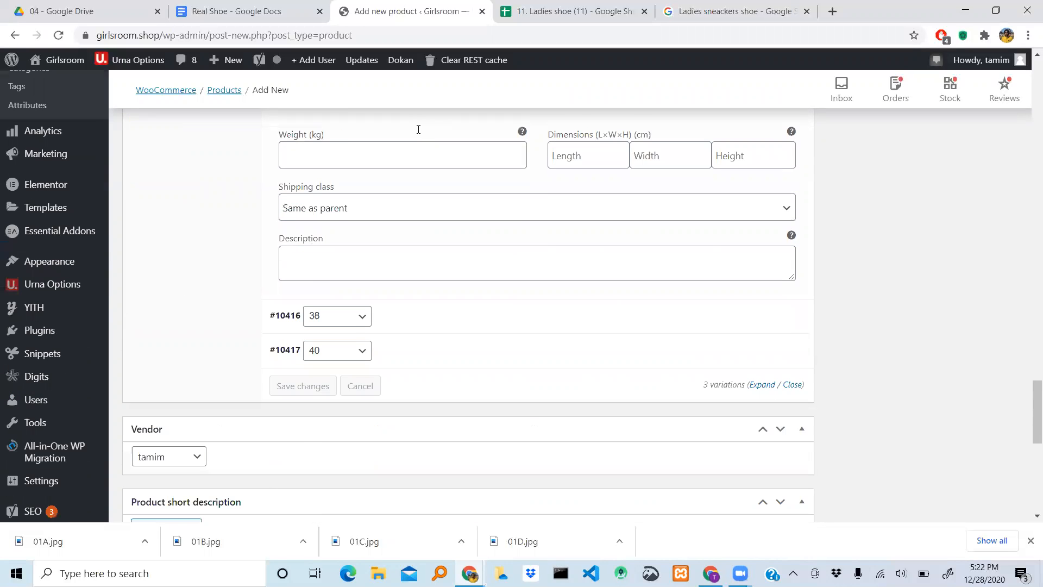
{"action": "scroll", "coordinate": [418, 134], "scroll_direction": "up", "scroll_amount": 4}
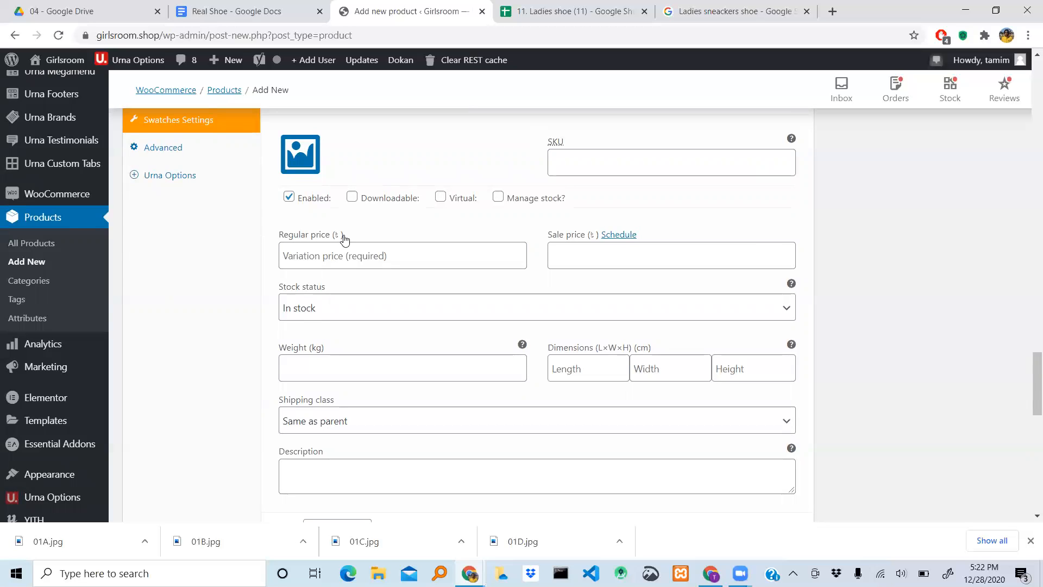
{"action": "scroll", "coordinate": [531, 246], "scroll_direction": "up", "scroll_amount": 2}
{"action": "scroll", "coordinate": [531, 246], "scroll_direction": "down", "scroll_amount": 3}
{"action": "left_click", "coordinate": [318, 242]}
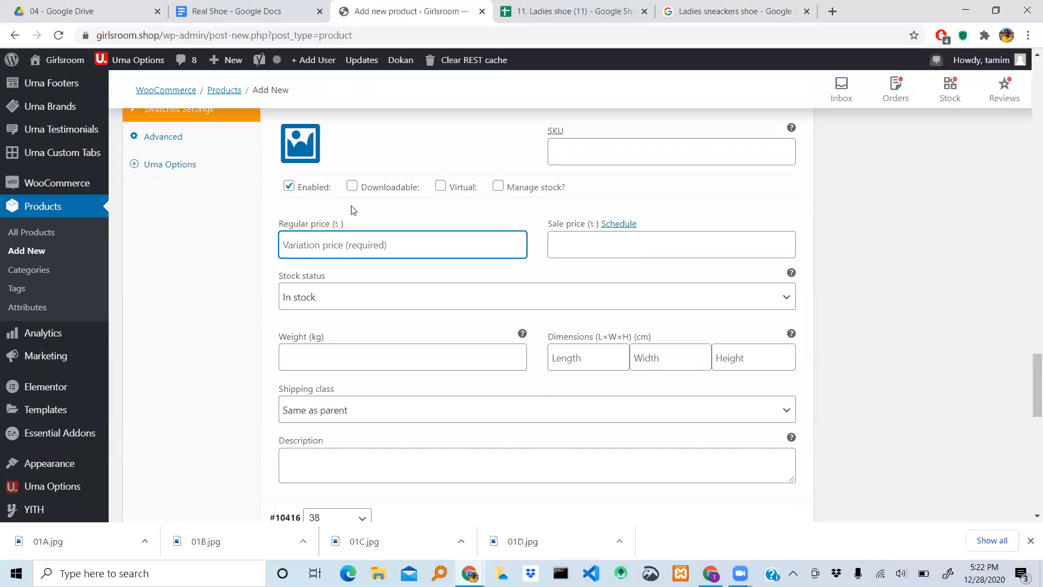
{"action": "type", "text": "1250"}
{"action": "left_click", "coordinate": [609, 253]}
{"action": "type", "text": "1025"}
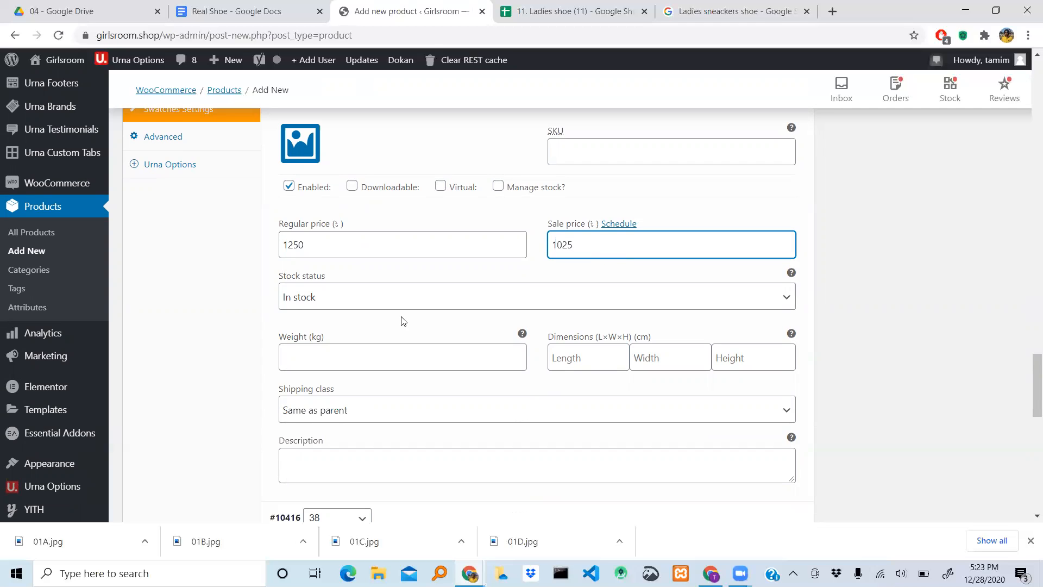
- Check the available stock status options of the size 36 variation without choosing a different one
{"action": "scroll", "coordinate": [402, 315], "scroll_direction": "down", "scroll_amount": 2}
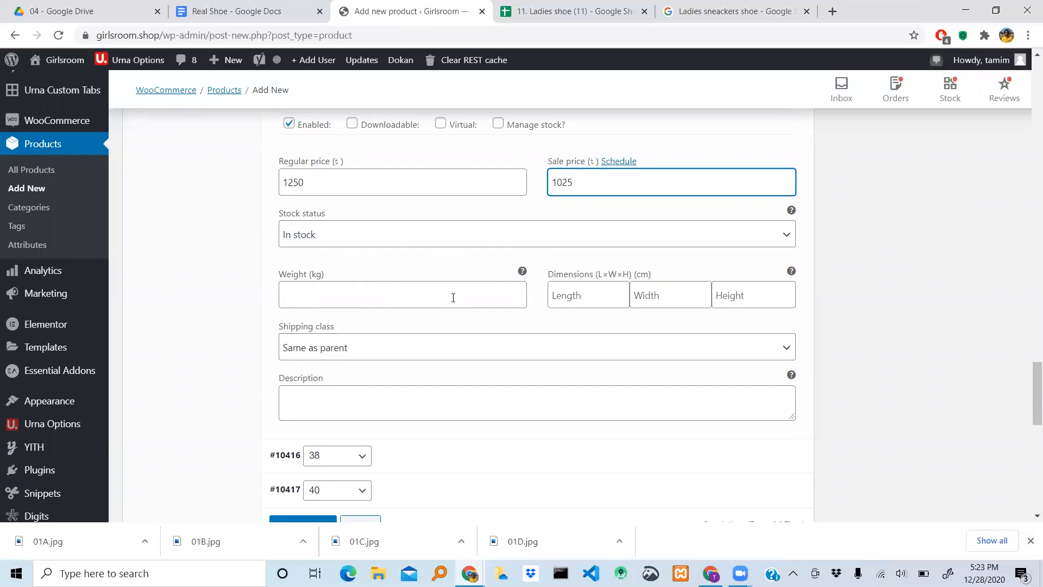
{"action": "scroll", "coordinate": [438, 272], "scroll_direction": "up", "scroll_amount": 3}
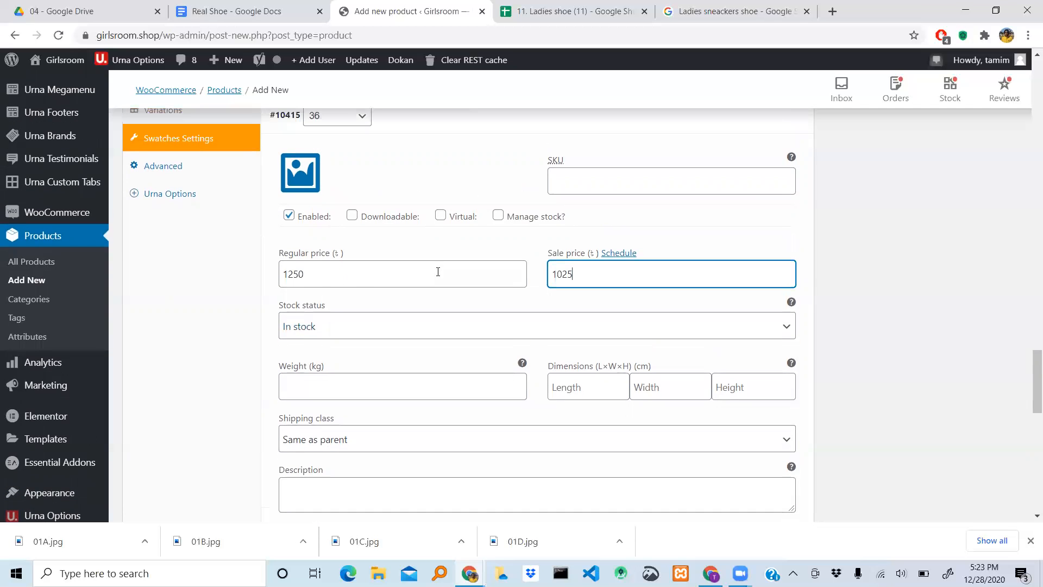
{"action": "scroll", "coordinate": [554, 237], "scroll_direction": "down", "scroll_amount": 1}
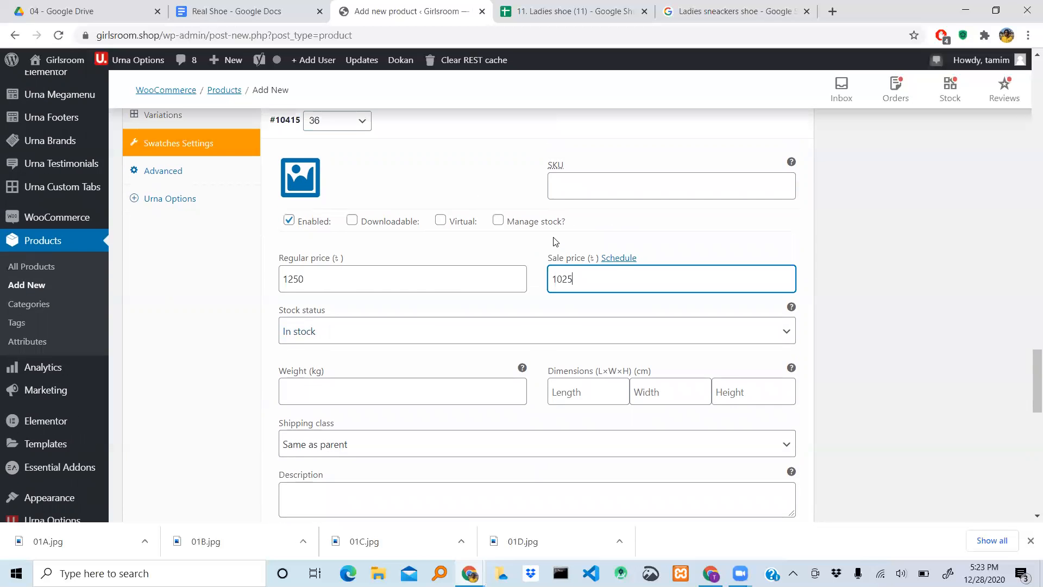
{"action": "scroll", "coordinate": [578, 239], "scroll_direction": "down", "scroll_amount": 1}
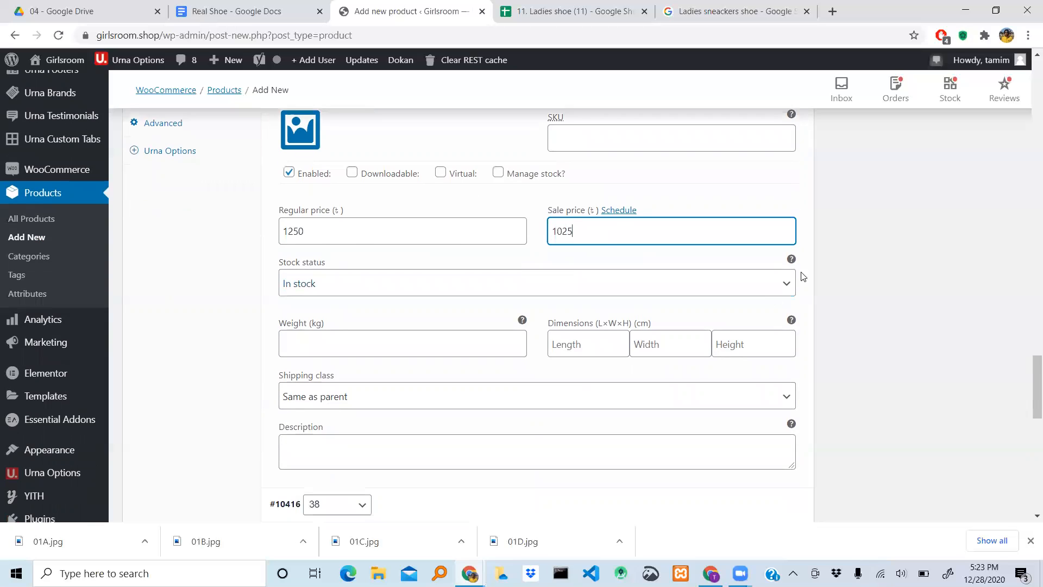
{"action": "left_click", "coordinate": [783, 284]}
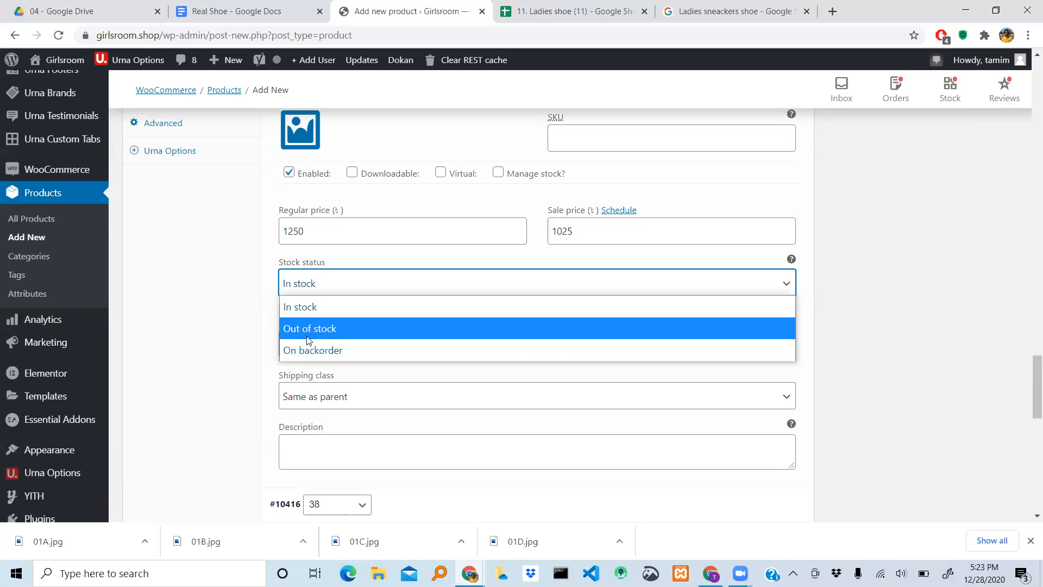
{"action": "left_click", "coordinate": [896, 288]}
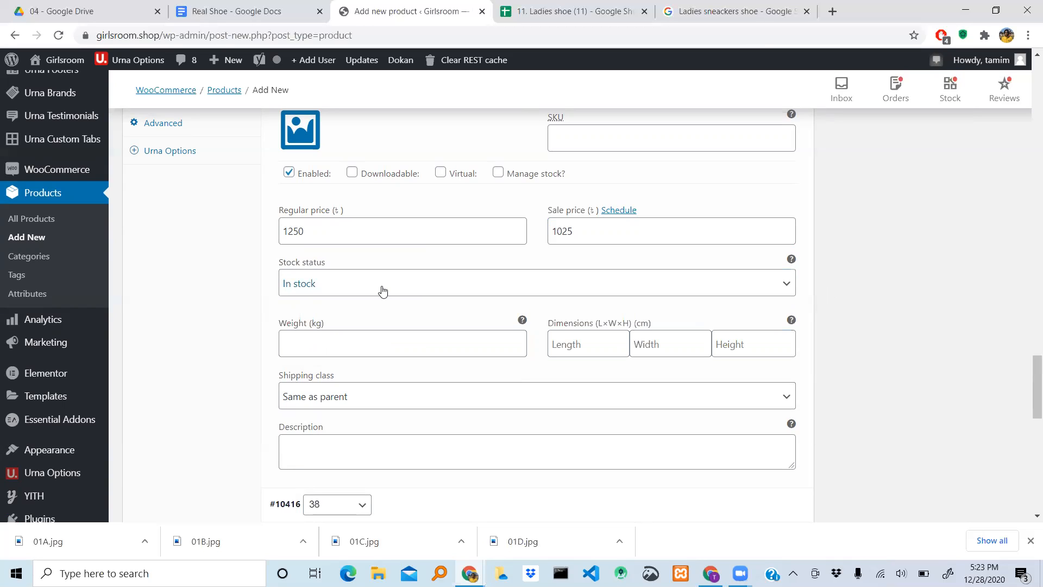
- Set the size 38 variation's regular price to 1250 and its sale price to 1025
{"action": "scroll", "coordinate": [384, 286], "scroll_direction": "down", "scroll_amount": 1}
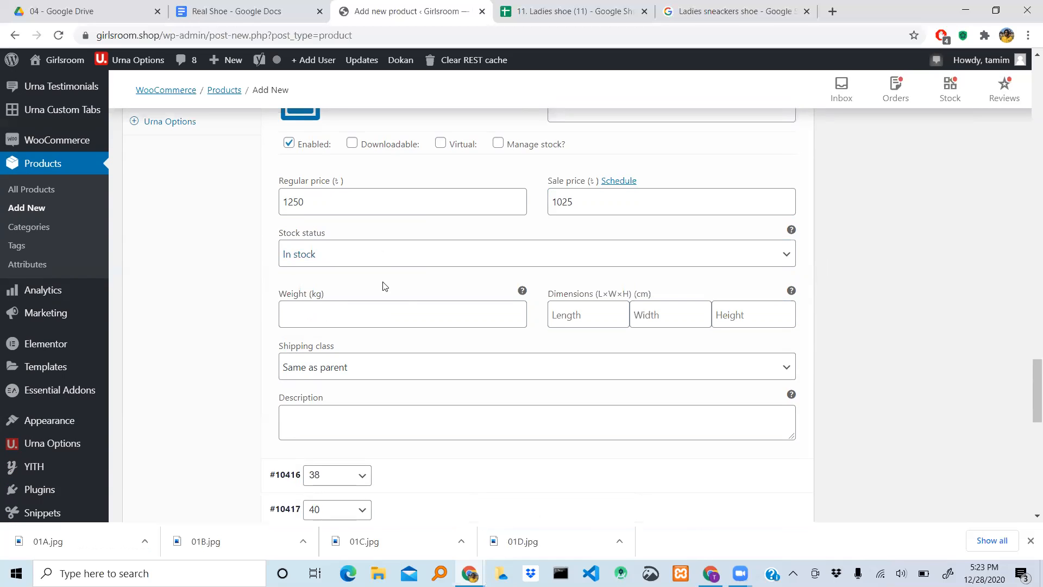
{"action": "scroll", "coordinate": [383, 286], "scroll_direction": "down", "scroll_amount": 1}
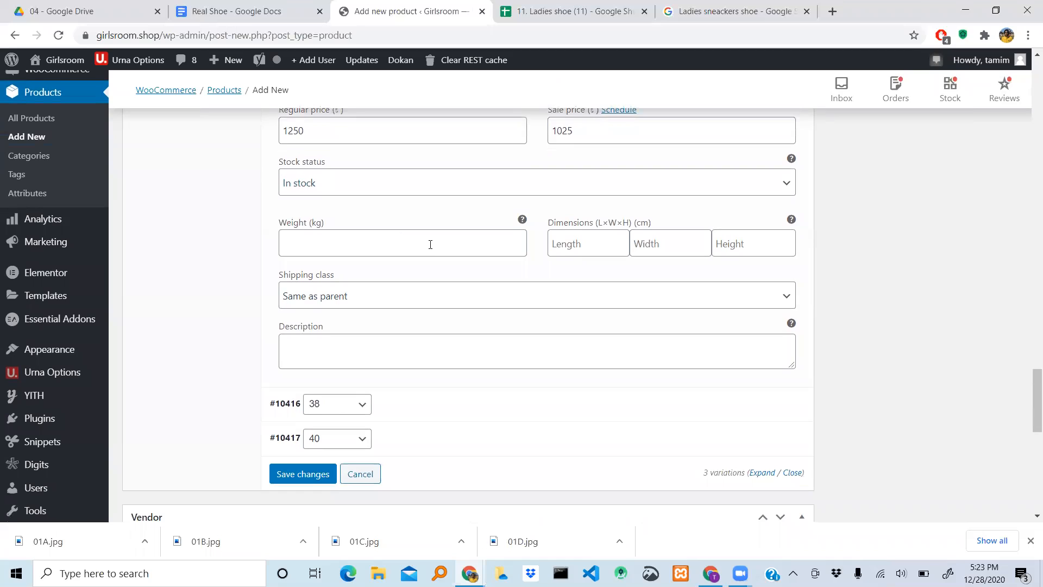
{"action": "scroll", "coordinate": [430, 245], "scroll_direction": "down", "scroll_amount": 1}
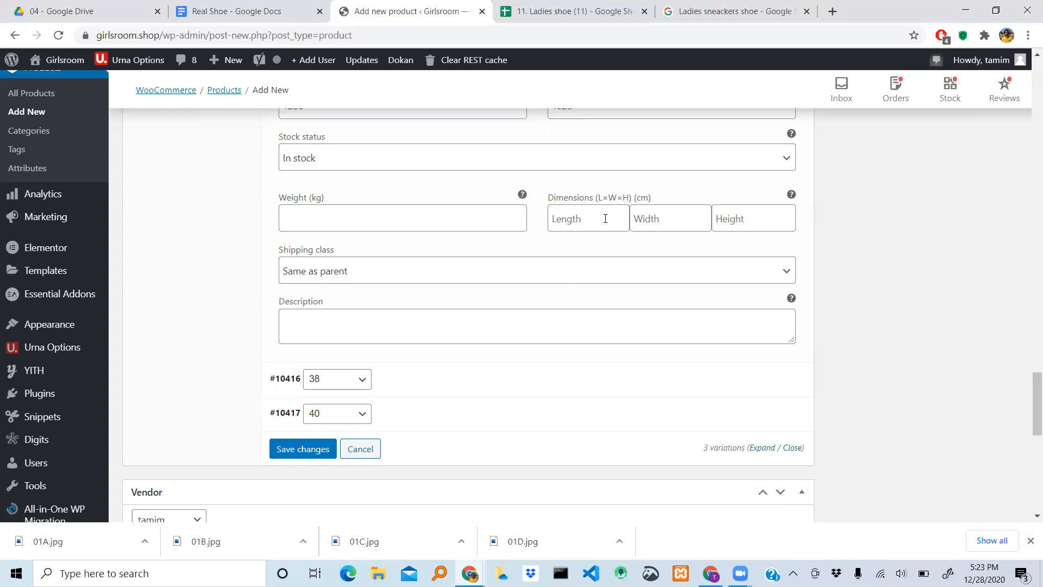
{"action": "scroll", "coordinate": [605, 218], "scroll_direction": "down", "scroll_amount": 2}
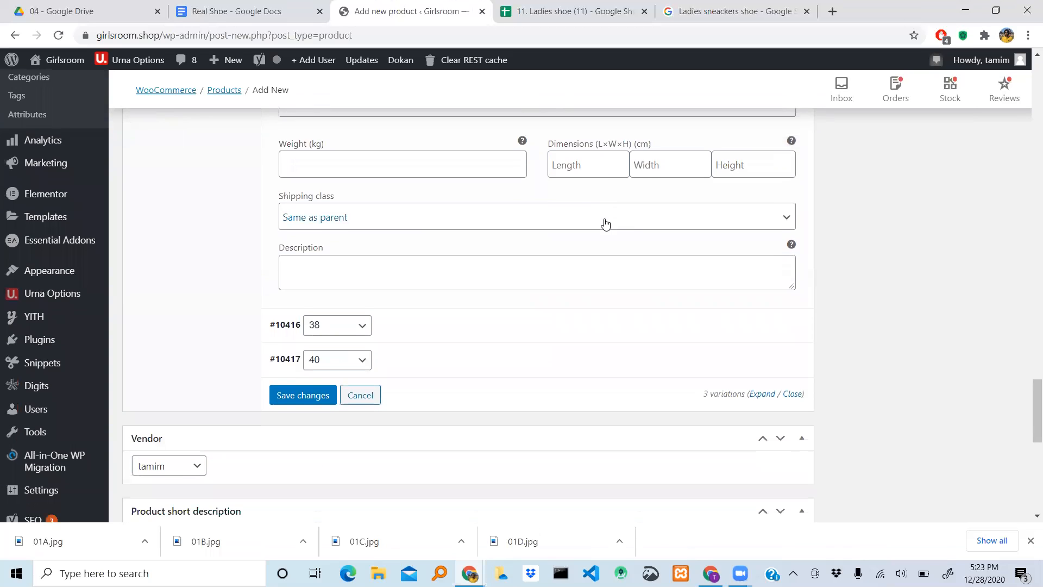
{"action": "scroll", "coordinate": [605, 223], "scroll_direction": "down", "scroll_amount": 1}
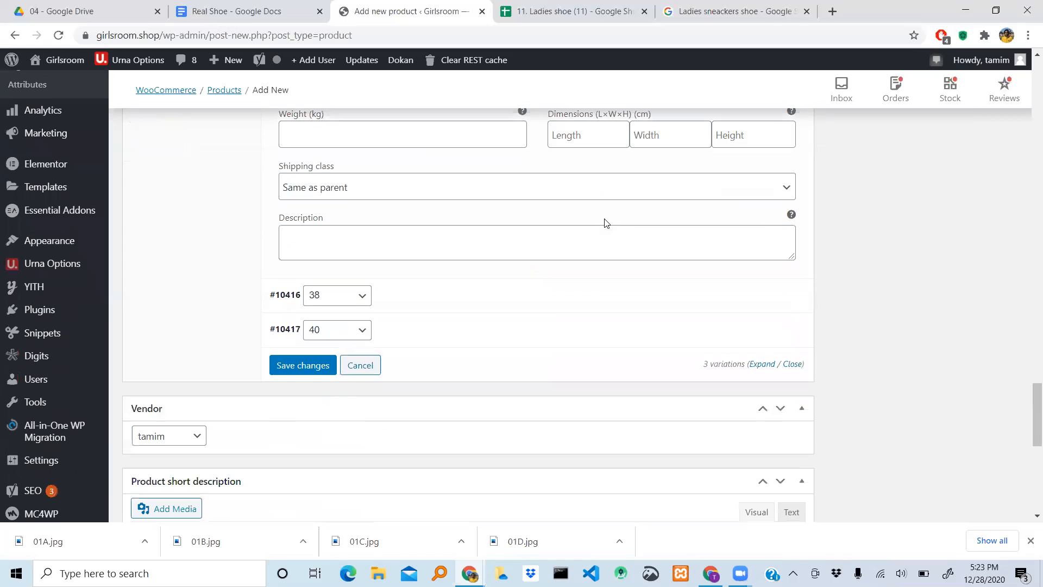
{"action": "scroll", "coordinate": [605, 220], "scroll_direction": "down", "scroll_amount": 1}
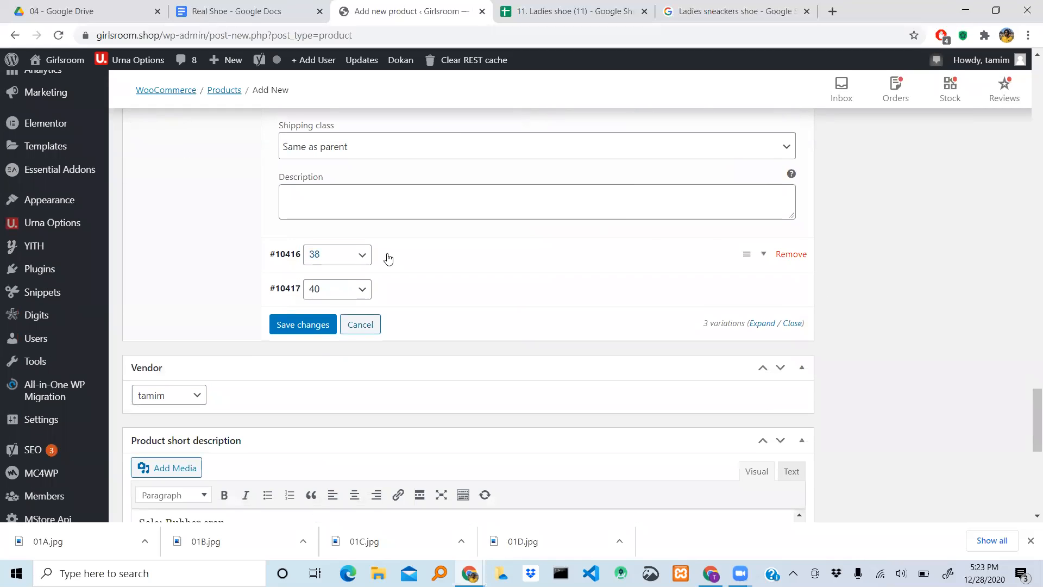
{"action": "left_click", "coordinate": [766, 257]}
{"action": "scroll", "coordinate": [570, 328], "scroll_direction": "down", "scroll_amount": 2}
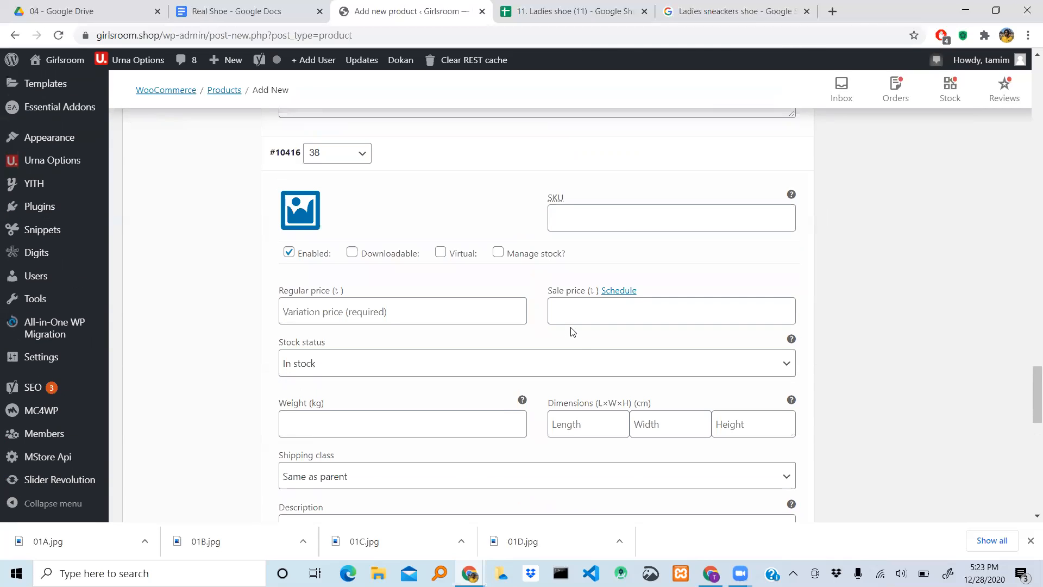
{"action": "left_click", "coordinate": [368, 321]}
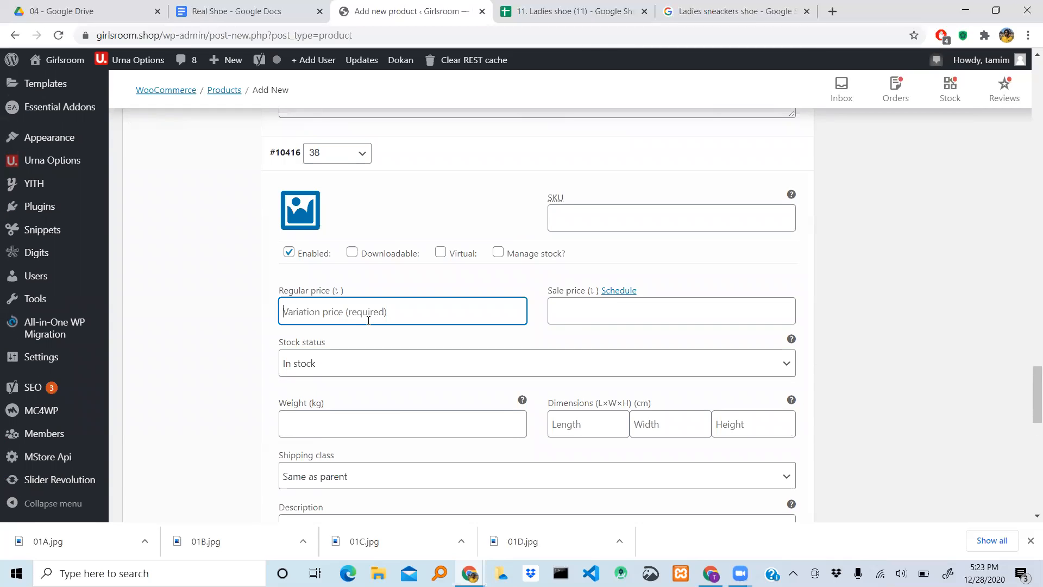
{"action": "type", "text": "1250"}
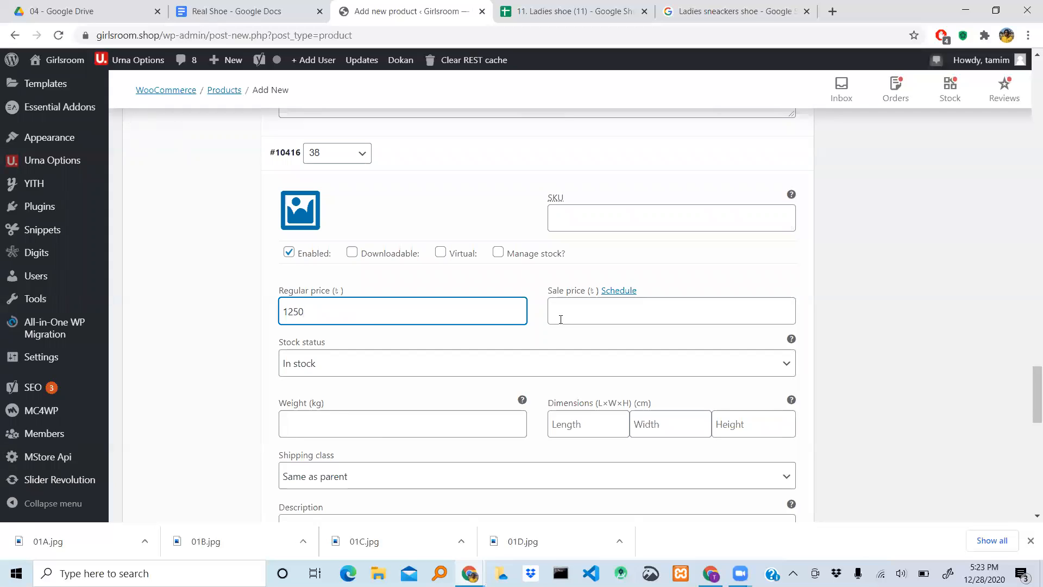
{"action": "left_click", "coordinate": [591, 316]}
{"action": "type", "text": "1"}
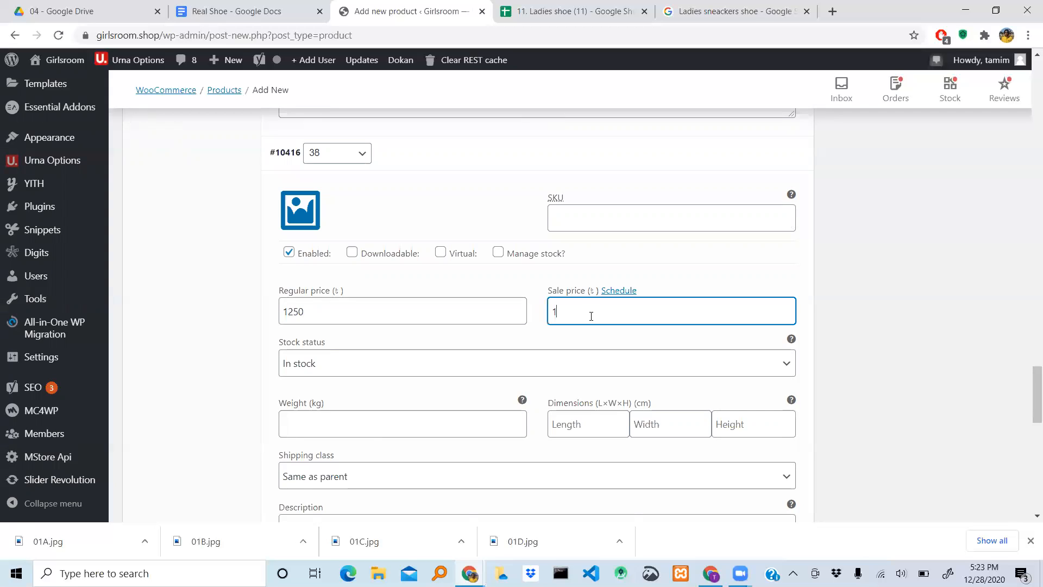
{"action": "type", "text": "025"}
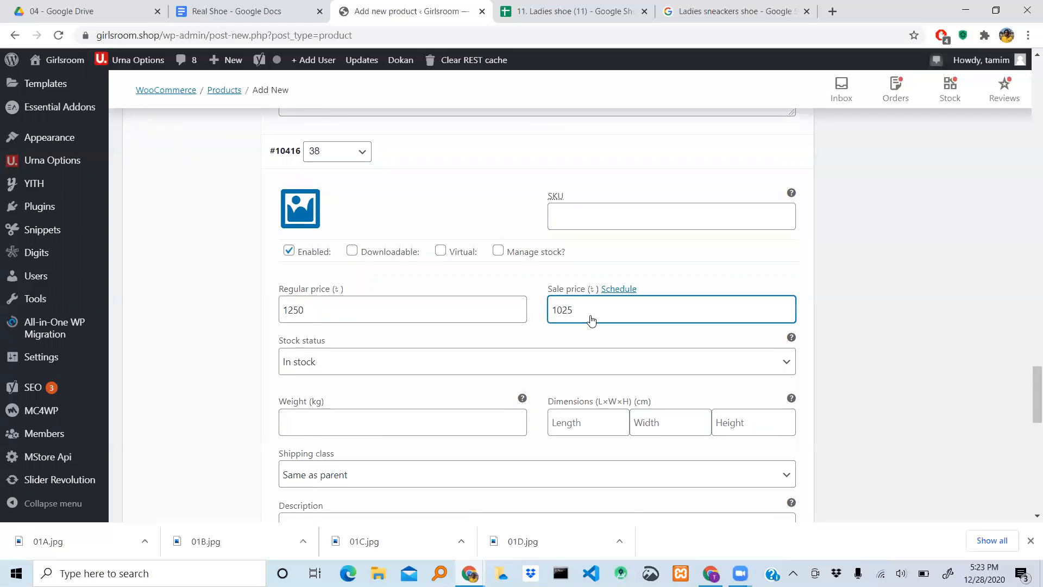
- Set the size 40 variation's regular price to 1250 and its sale price to 1025
{"action": "scroll", "coordinate": [591, 317], "scroll_direction": "down", "scroll_amount": 5}
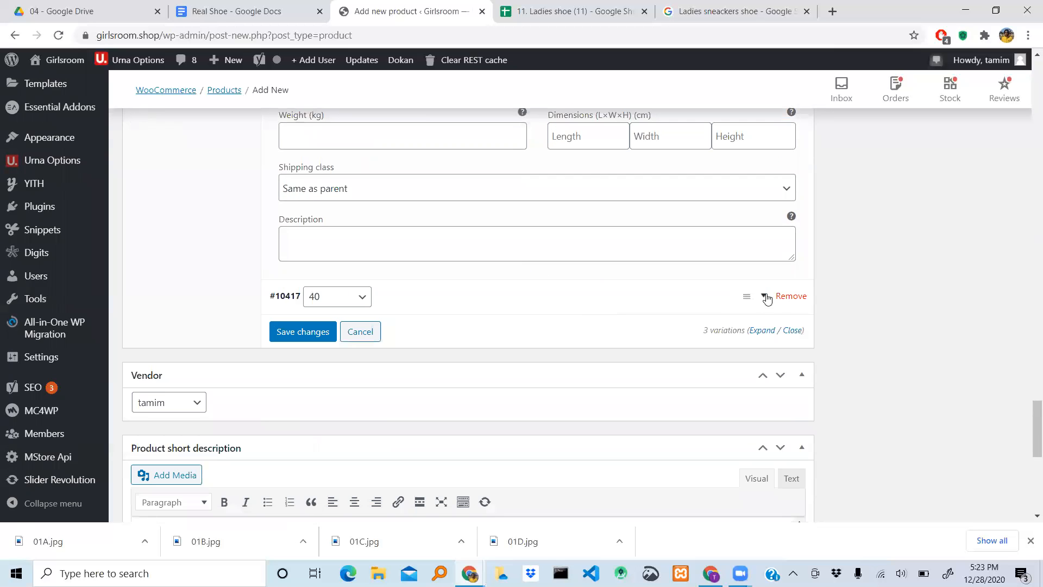
{"action": "left_click", "coordinate": [767, 298]}
{"action": "scroll", "coordinate": [481, 389], "scroll_direction": "down", "scroll_amount": 3}
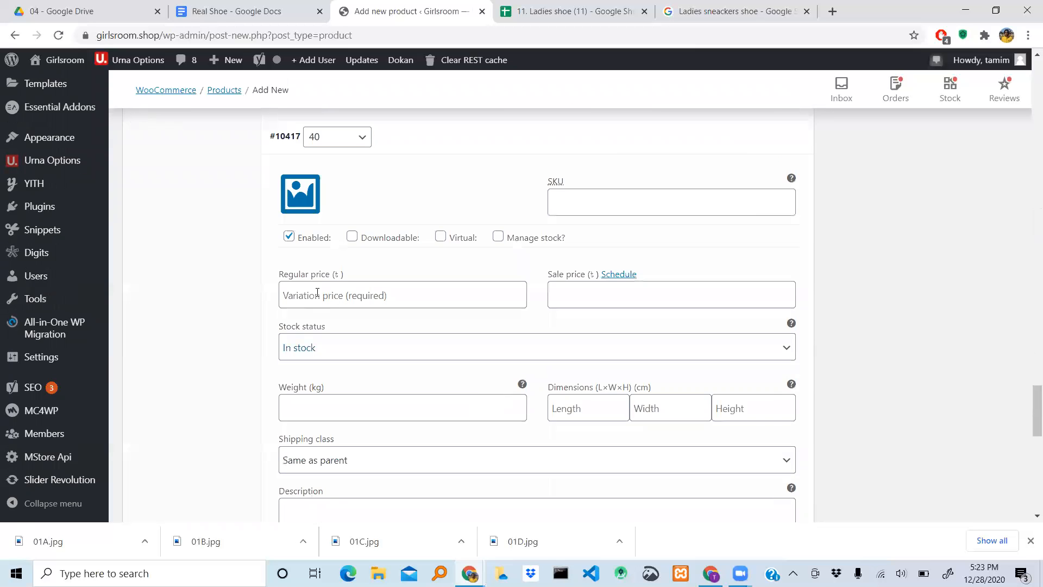
{"action": "left_click", "coordinate": [317, 293]}
{"action": "type", "text": "1"}
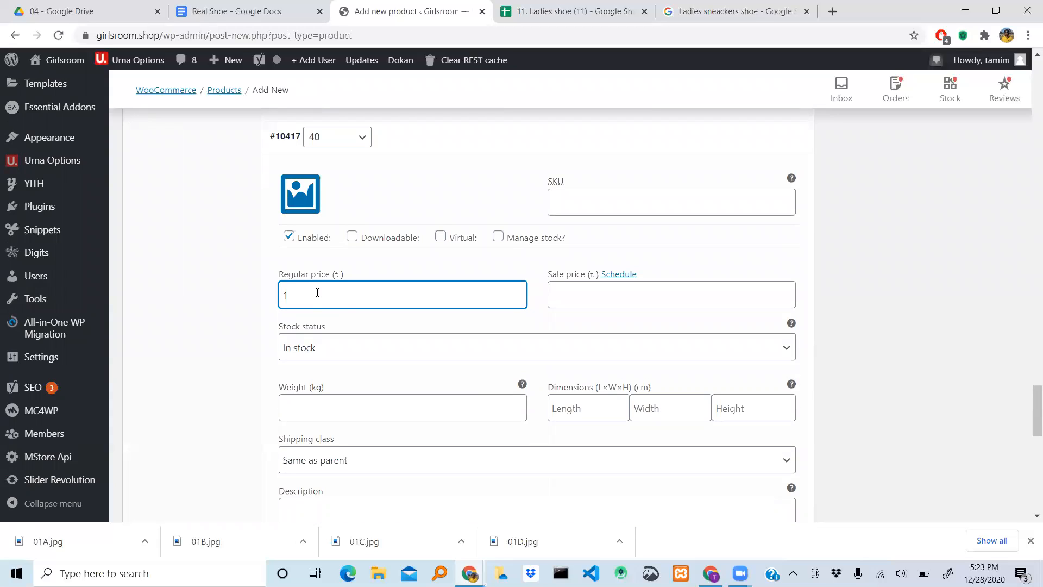
{"action": "type", "text": "250"}
{"action": "left_click", "coordinate": [568, 293]}
{"action": "type", "text": "1025"}
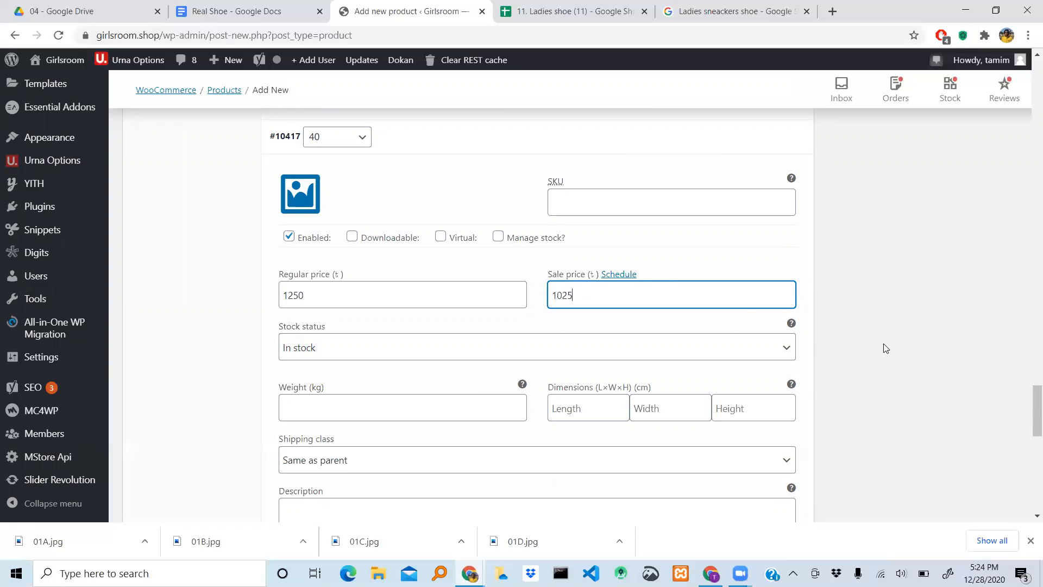
- Save the changes made to the product's size variations
{"action": "scroll", "coordinate": [885, 348], "scroll_direction": "down", "scroll_amount": 3}
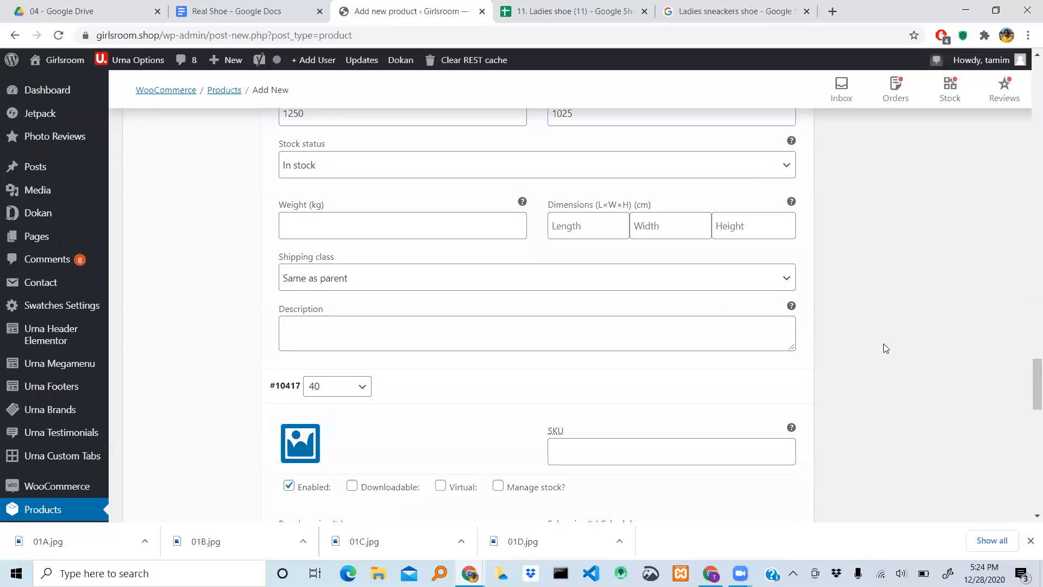
{"action": "scroll", "coordinate": [885, 349], "scroll_direction": "up", "scroll_amount": 1}
{"action": "left_click", "coordinate": [297, 452]}
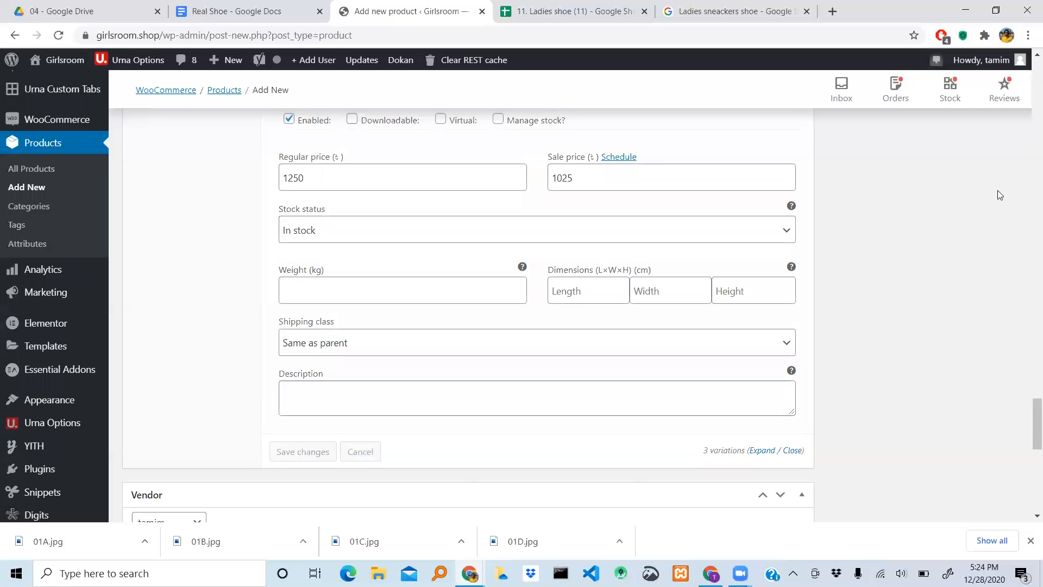
- Save the Fashionable Ladies Sneakers Shoe product as a draft
{"action": "scroll", "coordinate": [997, 190], "scroll_direction": "up", "scroll_amount": 10}
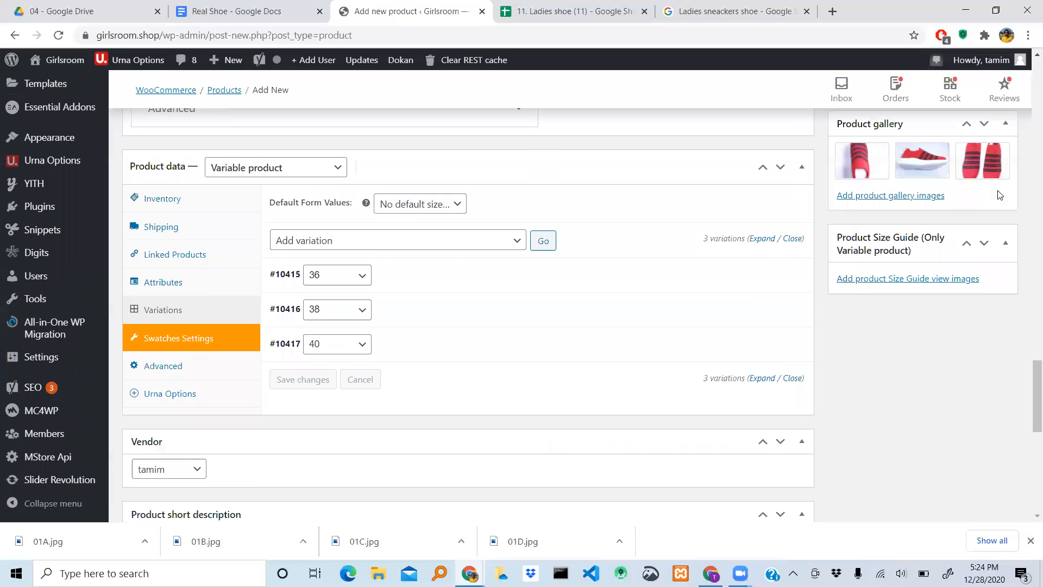
{"action": "scroll", "coordinate": [998, 190], "scroll_direction": "up", "scroll_amount": 5}
{"action": "scroll", "coordinate": [998, 190], "scroll_direction": "up", "scroll_amount": 8}
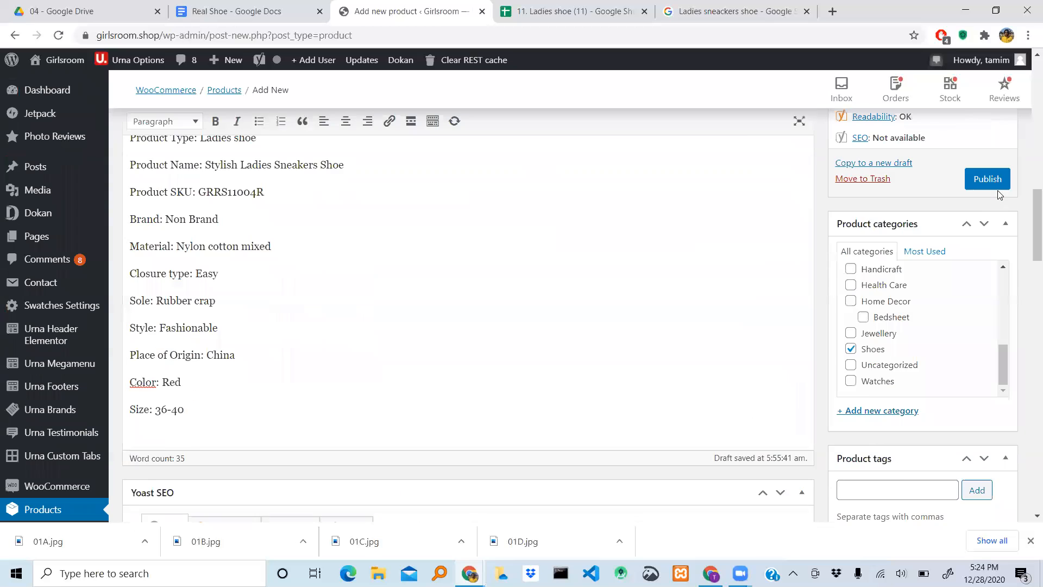
{"action": "scroll", "coordinate": [997, 194], "scroll_direction": "up", "scroll_amount": 2}
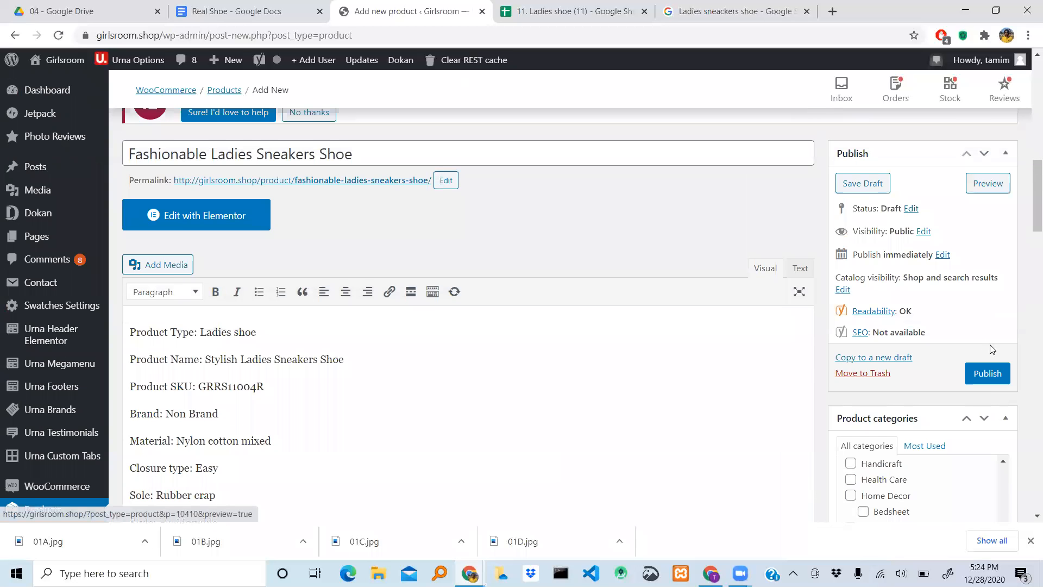
{"action": "scroll", "coordinate": [991, 350], "scroll_direction": "down", "scroll_amount": 1}
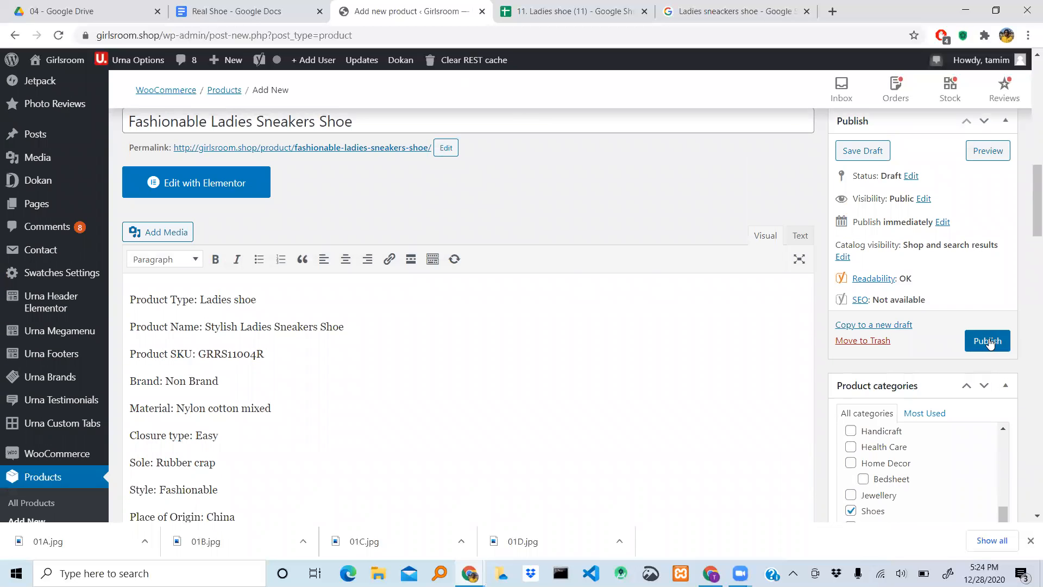
{"action": "scroll", "coordinate": [924, 236], "scroll_direction": "up", "scroll_amount": 1}
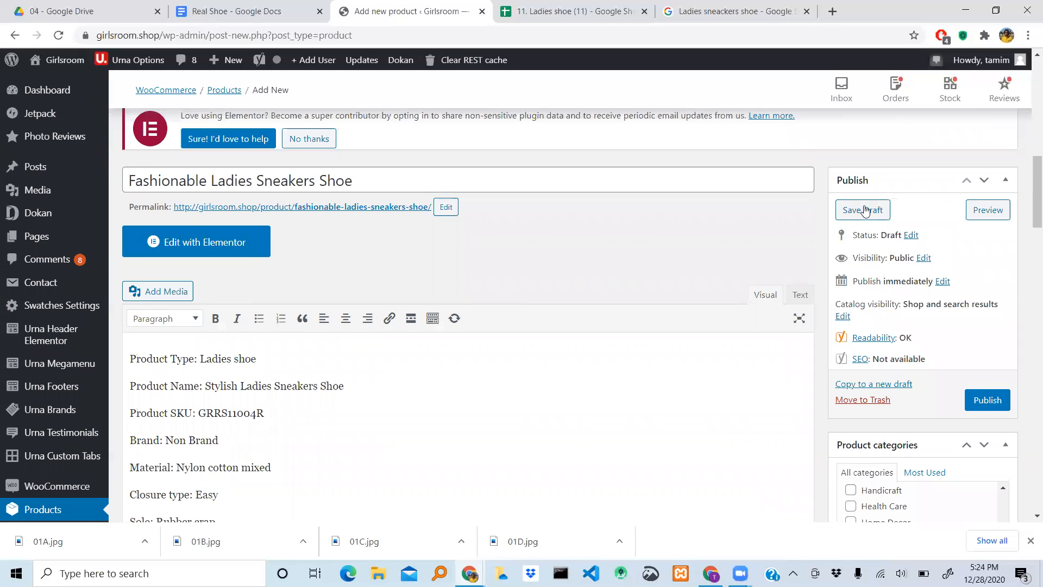
{"action": "left_click", "coordinate": [866, 212]}
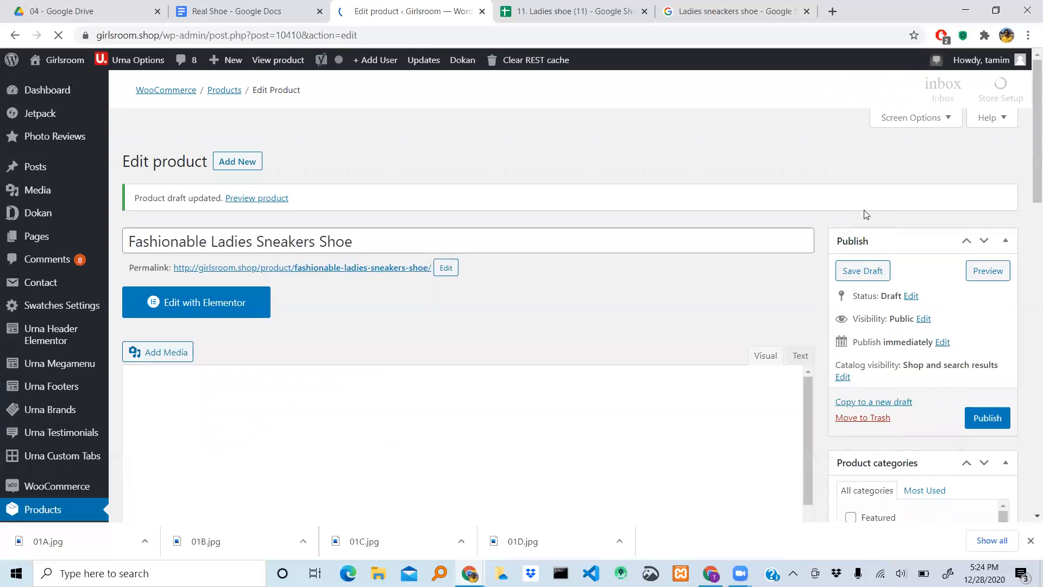
- Look over the saved draft's content and publish the product
{"action": "scroll", "coordinate": [499, 302], "scroll_direction": "down", "scroll_amount": 20}
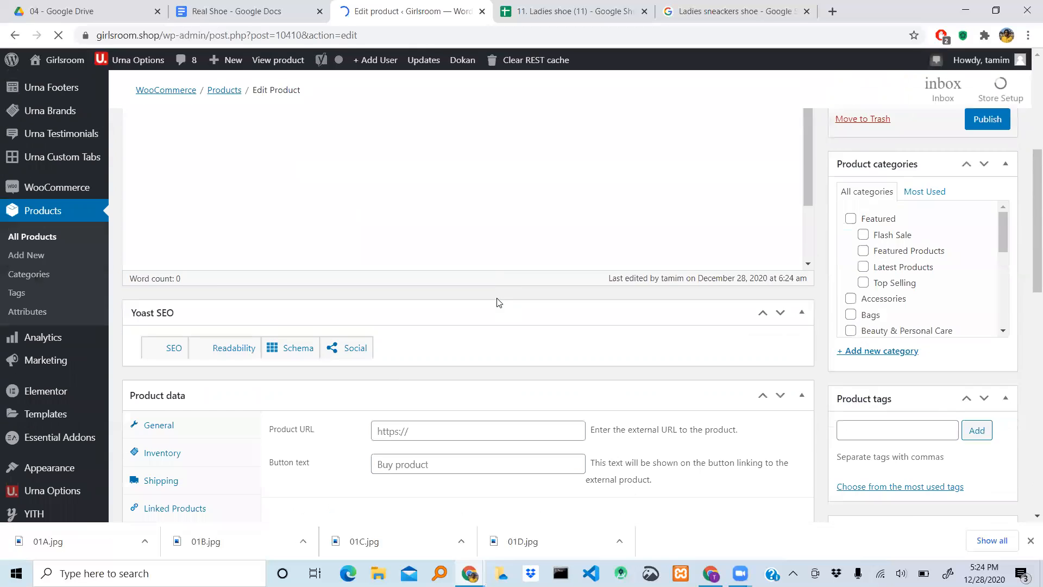
{"action": "scroll", "coordinate": [498, 303], "scroll_direction": "down", "scroll_amount": 3}
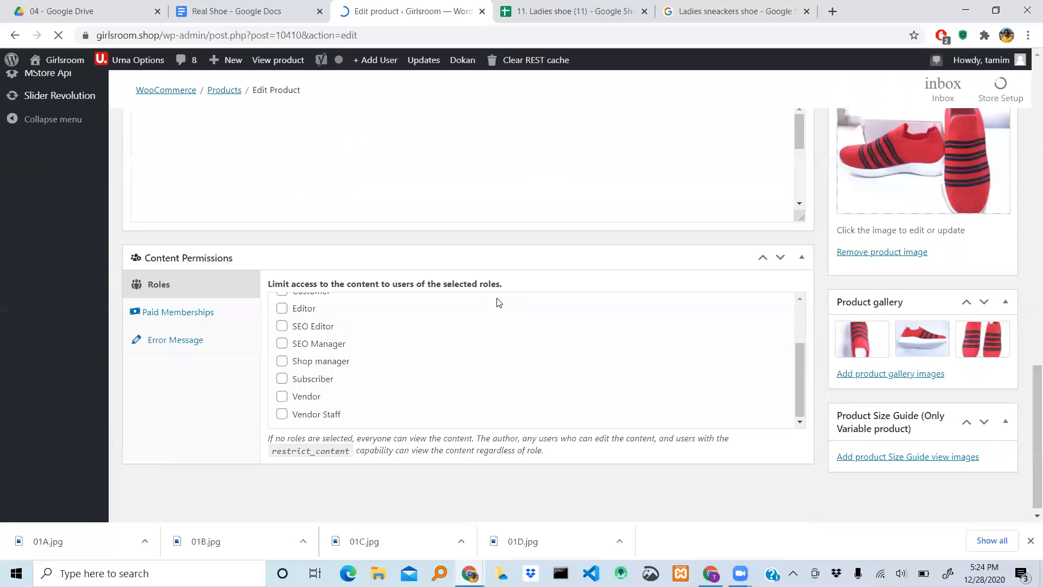
{"action": "scroll", "coordinate": [499, 303], "scroll_direction": "up", "scroll_amount": 18}
{"action": "scroll", "coordinate": [499, 303], "scroll_direction": "down", "scroll_amount": 6}
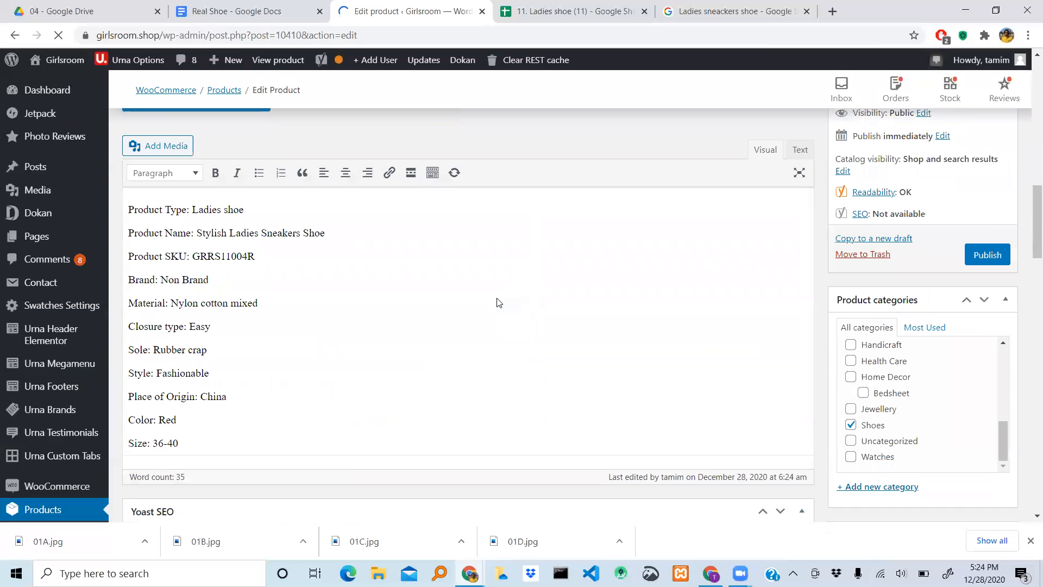
{"action": "scroll", "coordinate": [912, 337], "scroll_direction": "down", "scroll_amount": 4}
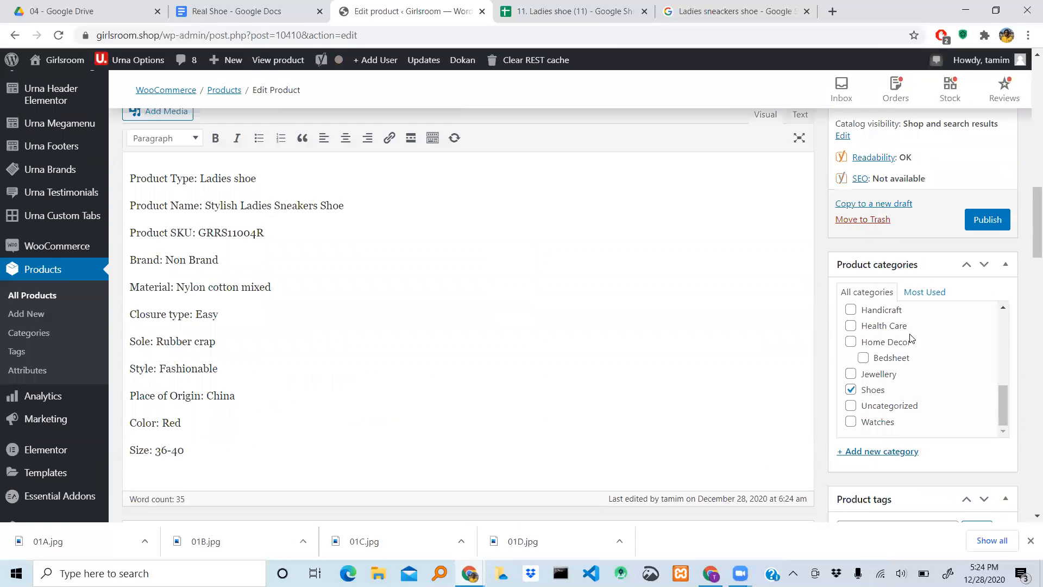
{"action": "left_click", "coordinate": [994, 222]}
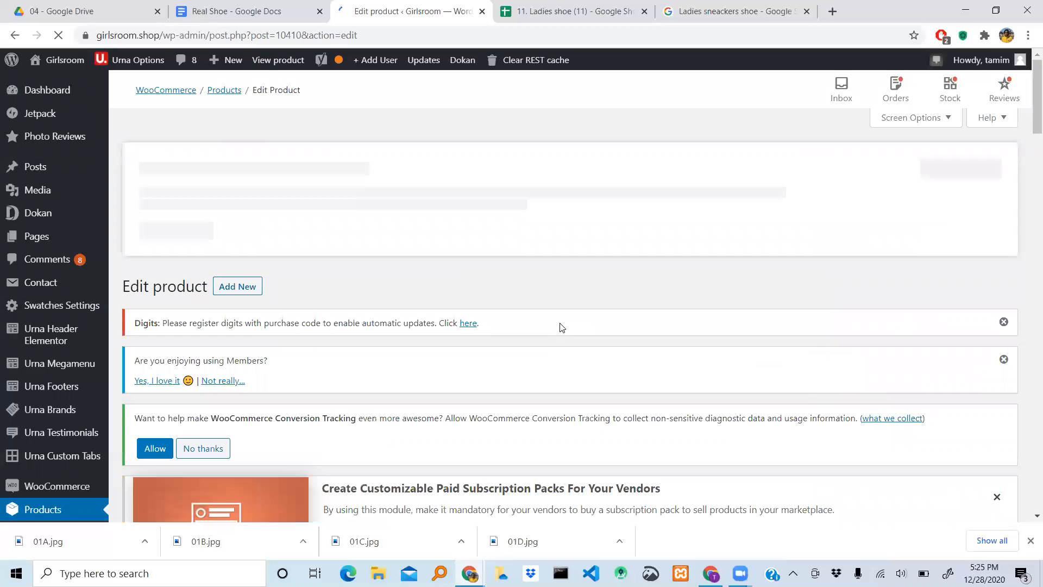
- Append "Red colour" to the product title Fashionable Ladies Sneakers Shoe and check the new title in the Google preview
{"action": "scroll", "coordinate": [563, 328], "scroll_direction": "down", "scroll_amount": 3}
{"action": "scroll", "coordinate": [563, 327], "scroll_direction": "down", "scroll_amount": 14}
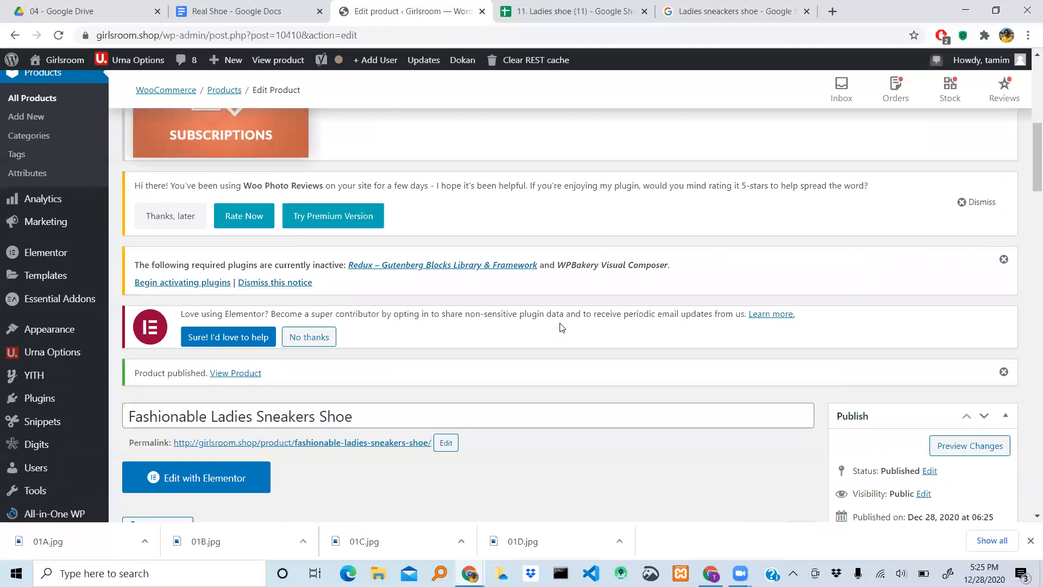
{"action": "scroll", "coordinate": [561, 325], "scroll_direction": "down", "scroll_amount": 15}
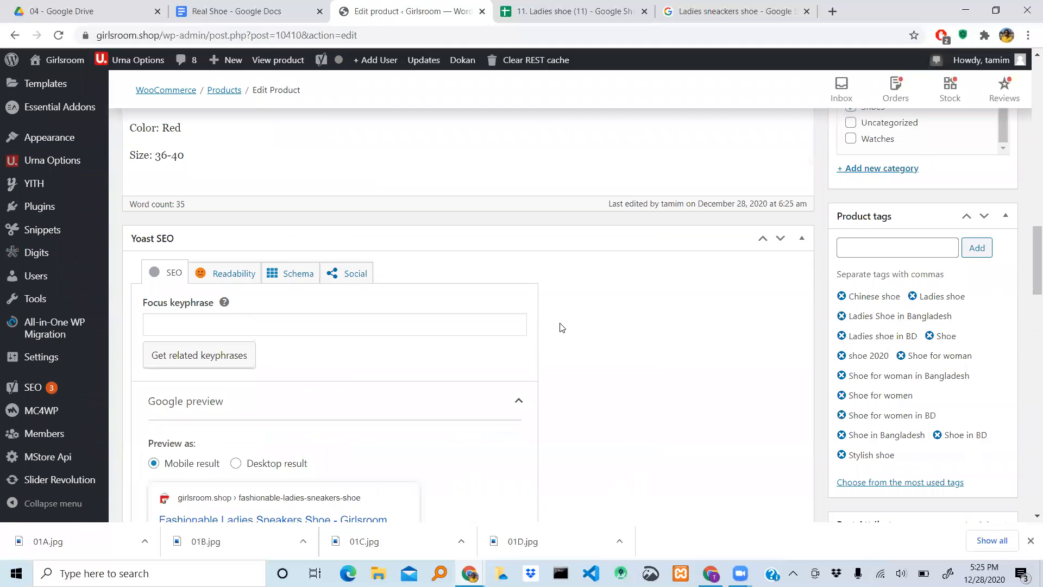
{"action": "scroll", "coordinate": [562, 327], "scroll_direction": "up", "scroll_amount": 20}
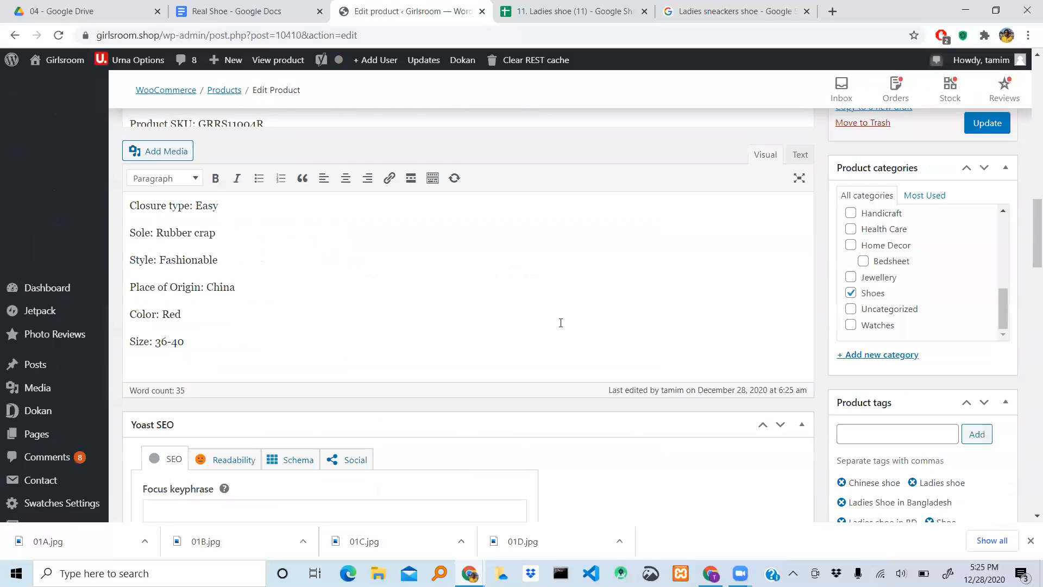
{"action": "scroll", "coordinate": [562, 327], "scroll_direction": "up", "scroll_amount": 1}
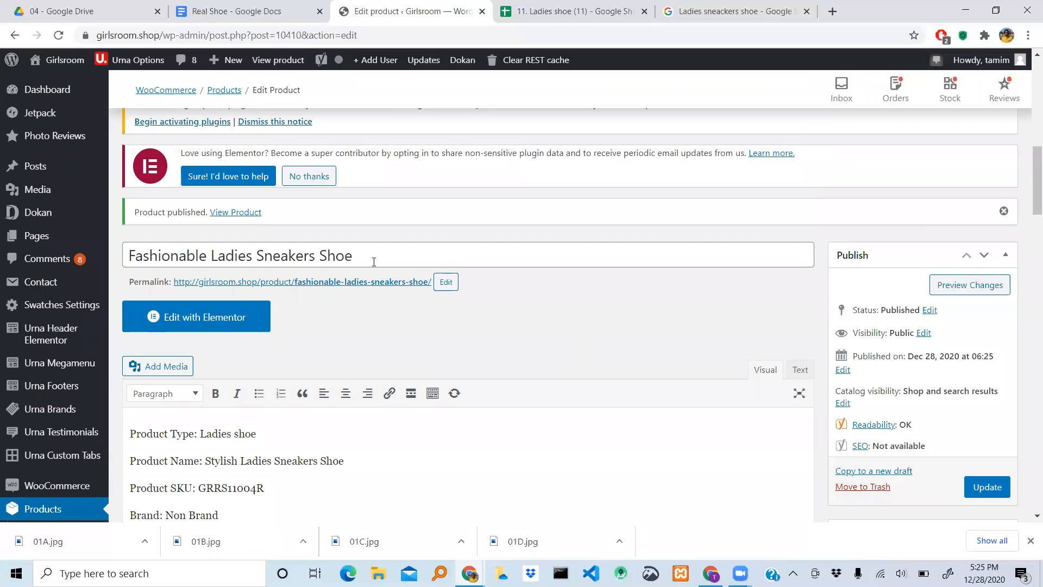
{"action": "left_click", "coordinate": [374, 261]}
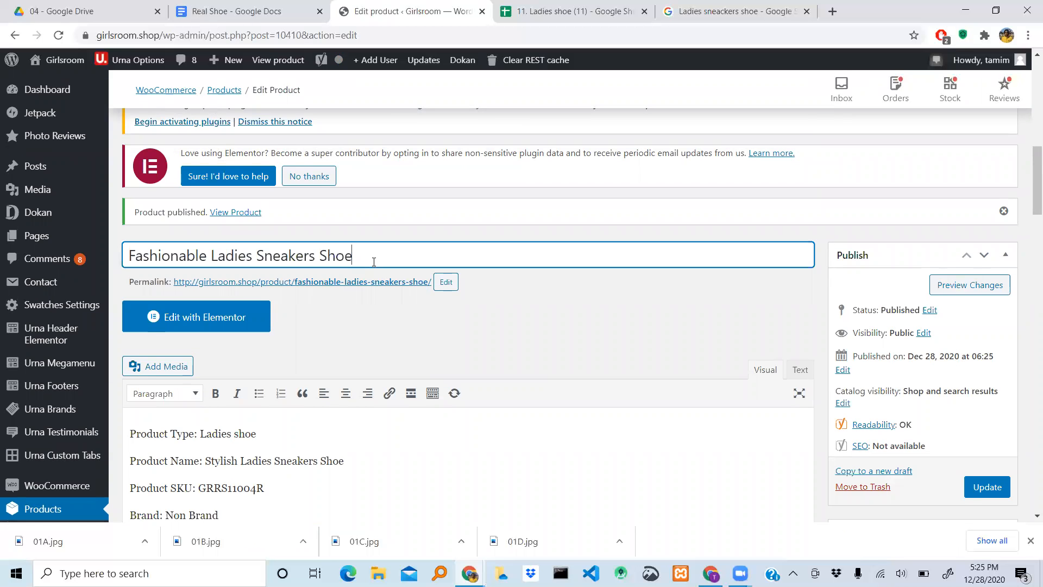
{"action": "type", "text": "Red coloe"}
{"action": "key", "text": "BackSpace"}
{"action": "type", "text": "r"}
{"action": "key", "text": "BackSpace"}
{"action": "key", "text": "BackSpace"}
{"action": "key", "text": "BackSpace"}
{"action": "key", "text": "BackSpace"}
{"action": "type", "text": "olour"}
{"action": "scroll", "coordinate": [517, 249], "scroll_direction": "down", "scroll_amount": 15}
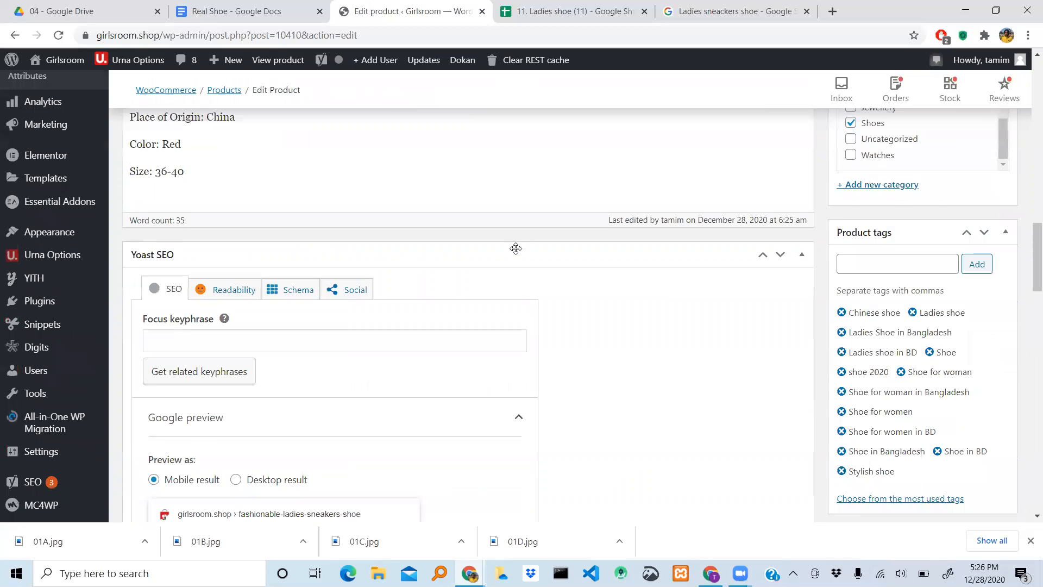
{"action": "scroll", "coordinate": [692, 282], "scroll_direction": "down", "scroll_amount": 3}
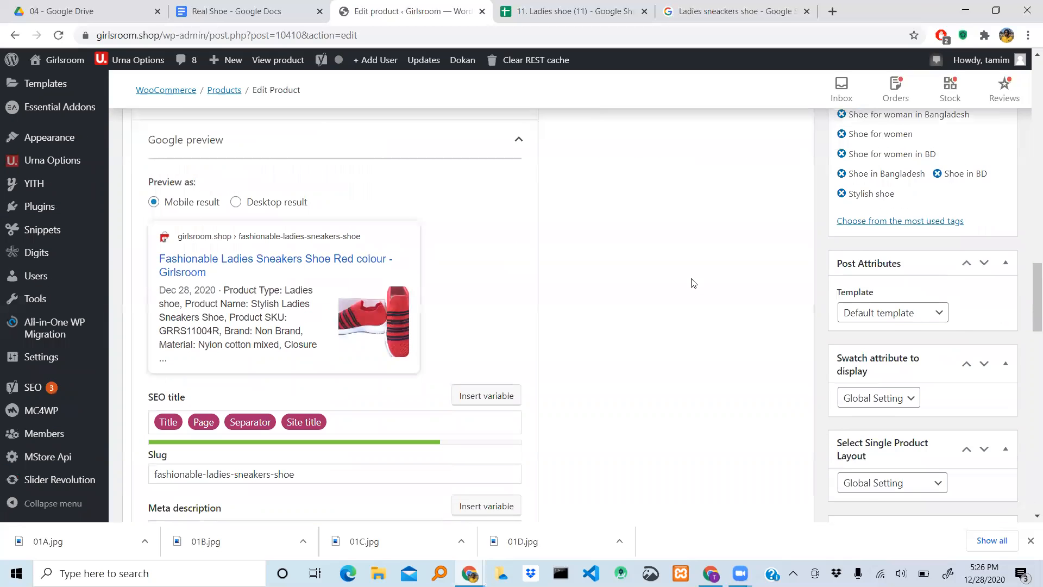
- Append "-red-color" to the product's slug so it reads fashionable-ladies-sneakers-shoe-red-color
{"action": "scroll", "coordinate": [693, 282], "scroll_direction": "down", "scroll_amount": 5}
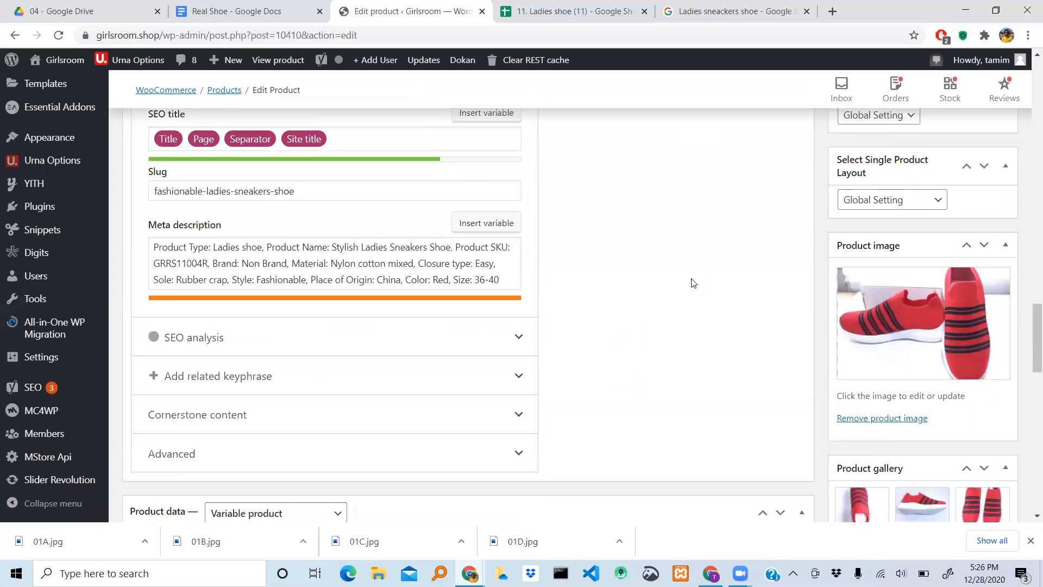
{"action": "scroll", "coordinate": [692, 282], "scroll_direction": "up", "scroll_amount": 1}
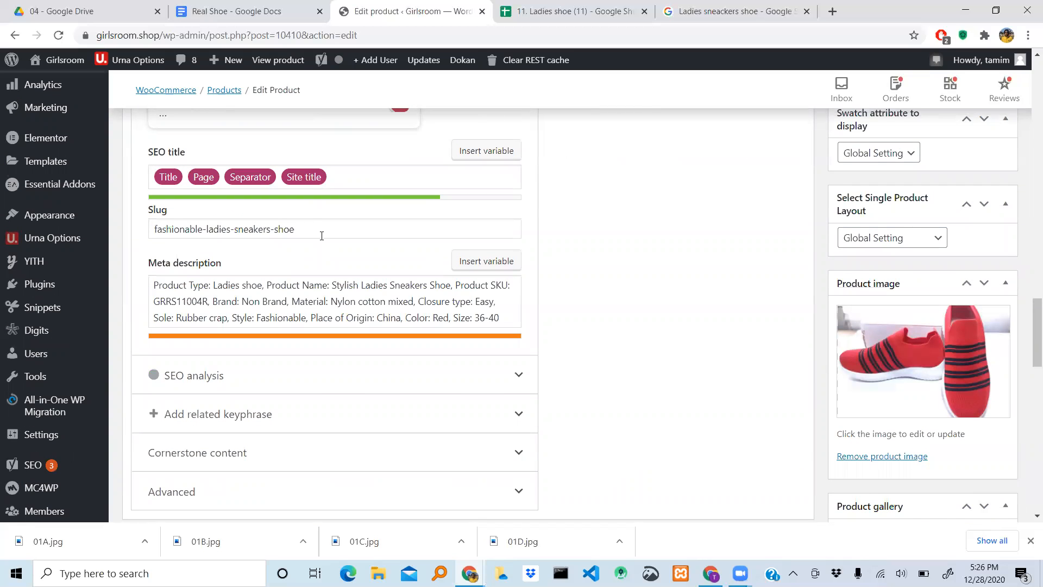
{"action": "left_click", "coordinate": [309, 230]}
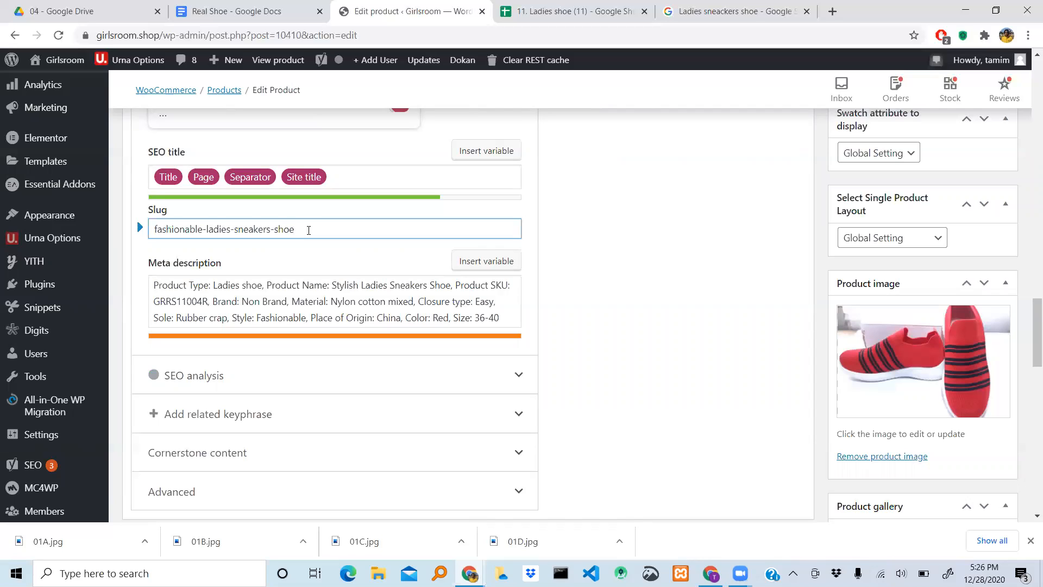
{"action": "type", "text": "-red-color"}
- Look over the remaining product settings and update the published product with the new title and slug
{"action": "scroll", "coordinate": [665, 309], "scroll_direction": "down", "scroll_amount": 4}
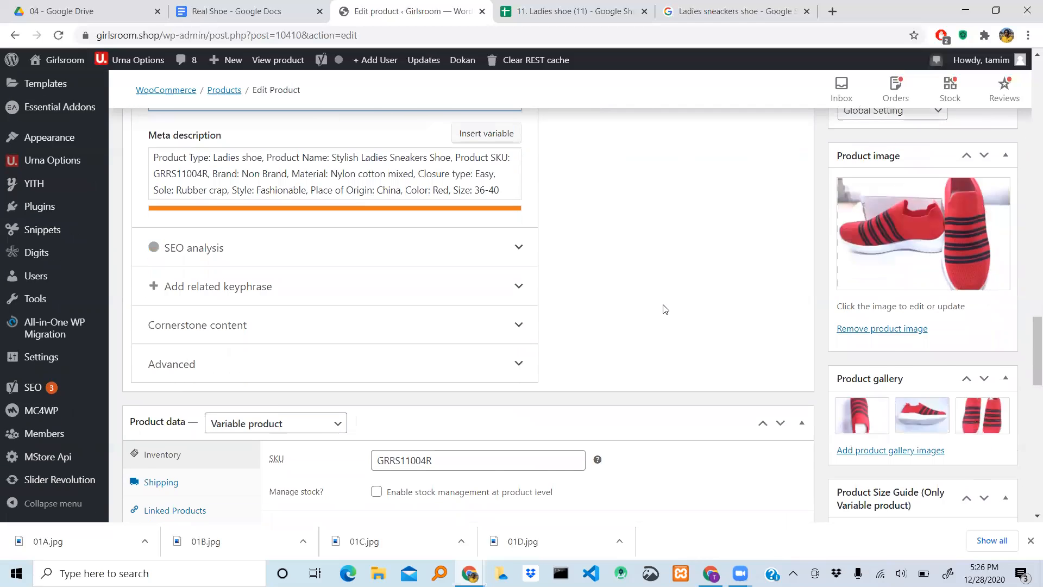
{"action": "scroll", "coordinate": [662, 304], "scroll_direction": "down", "scroll_amount": 3}
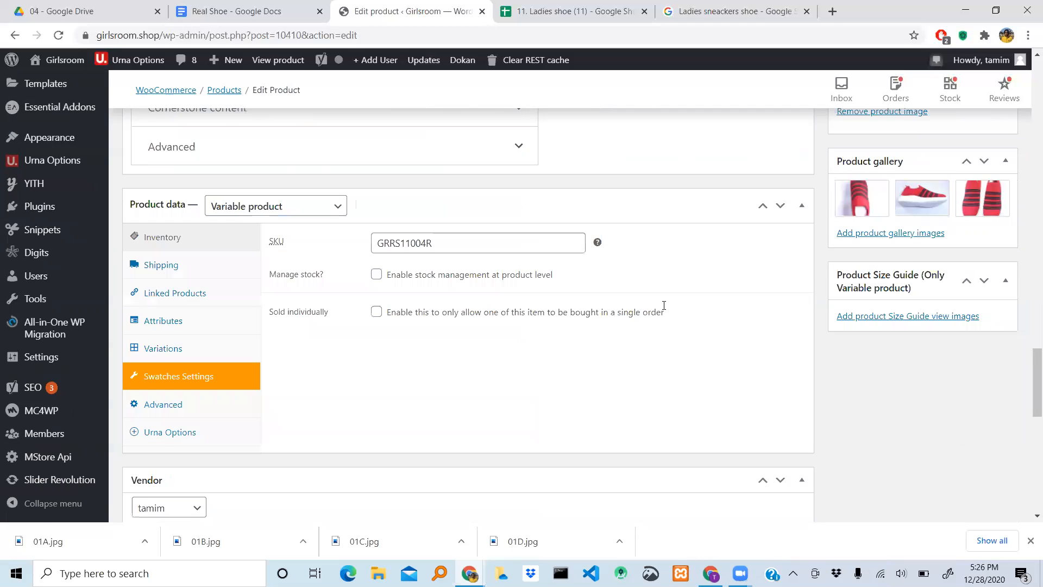
{"action": "scroll", "coordinate": [664, 309], "scroll_direction": "down", "scroll_amount": 9}
{"action": "scroll", "coordinate": [664, 307], "scroll_direction": "up", "scroll_amount": 16}
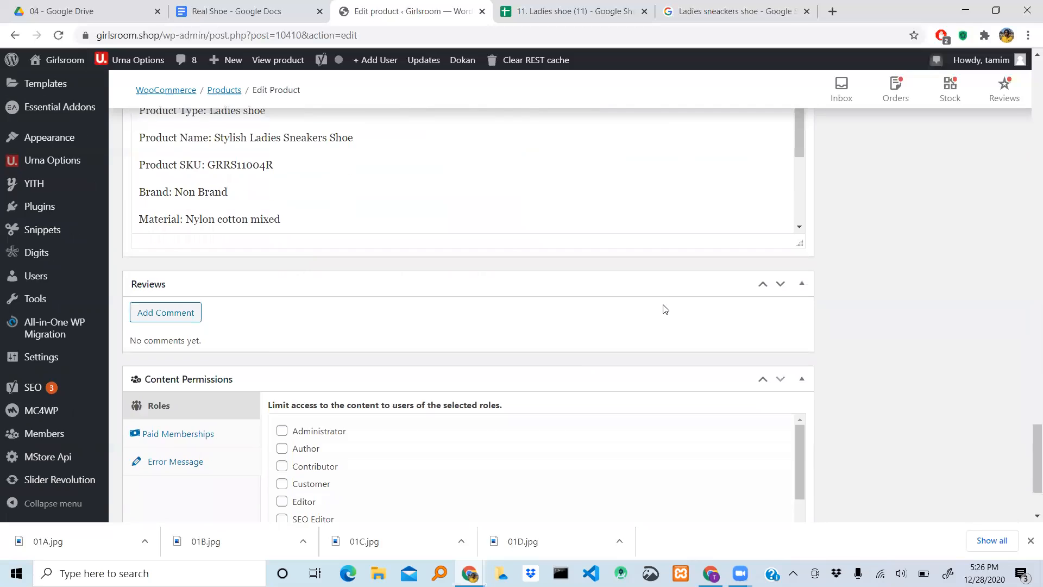
{"action": "scroll", "coordinate": [664, 308], "scroll_direction": "up", "scroll_amount": 12}
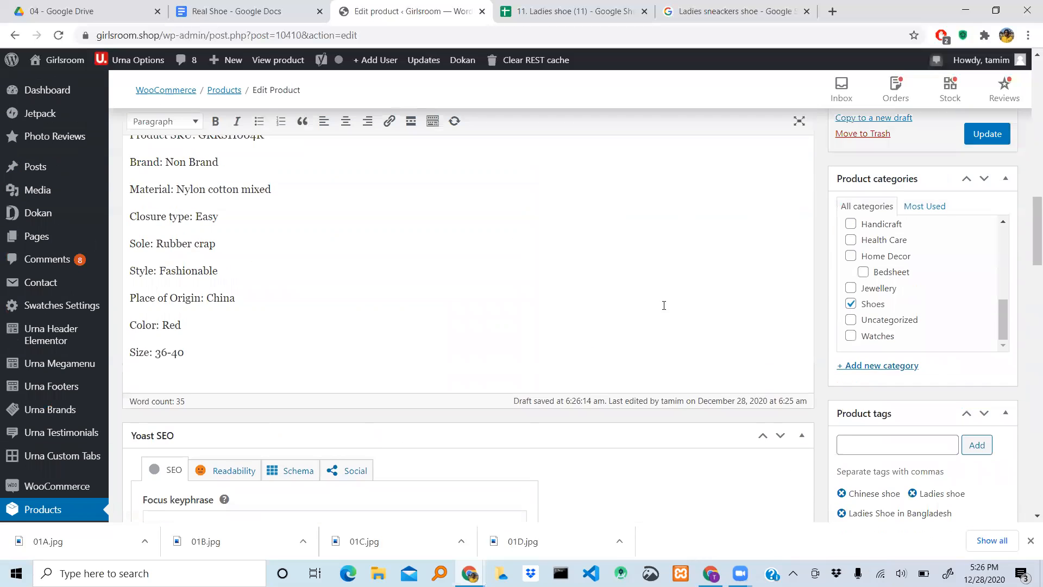
{"action": "scroll", "coordinate": [664, 305], "scroll_direction": "up", "scroll_amount": 4}
{"action": "scroll", "coordinate": [928, 315], "scroll_direction": "down", "scroll_amount": 3}
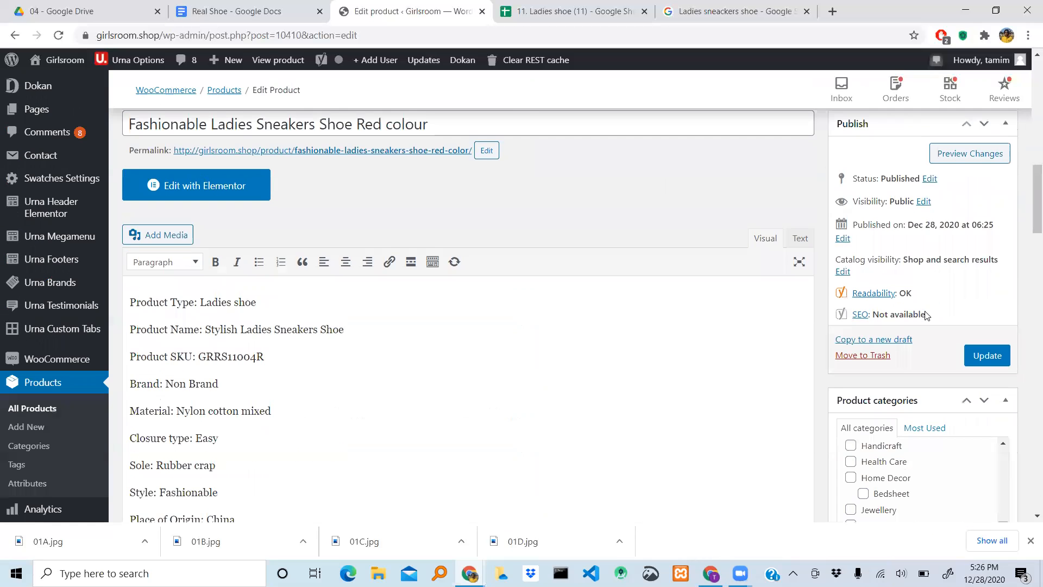
{"action": "left_click", "coordinate": [987, 355]}
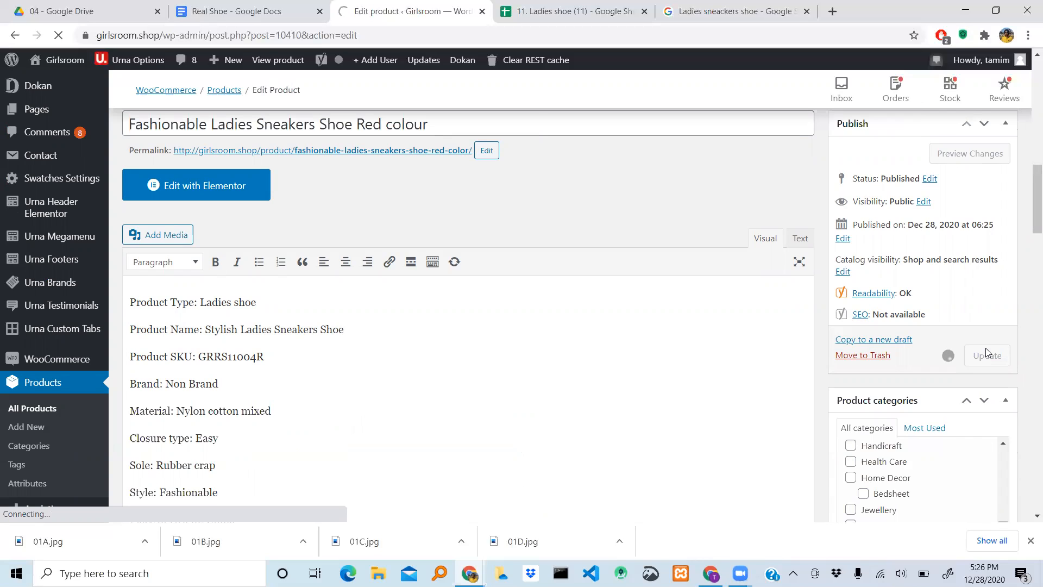
- Review the updated product's title, permalink and description on its edit page
{"action": "scroll", "coordinate": [635, 353], "scroll_direction": "down", "scroll_amount": 4}
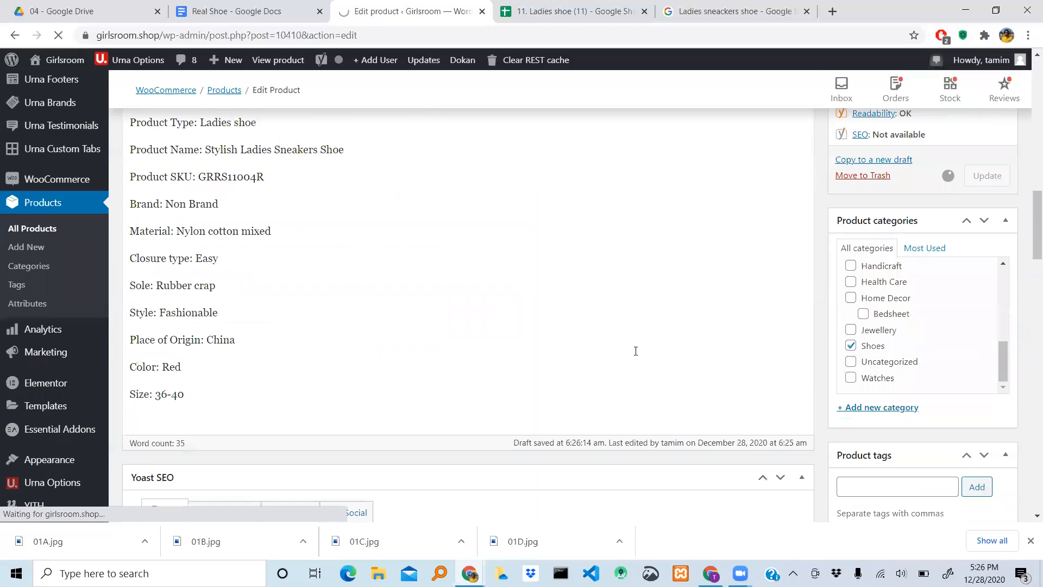
{"action": "scroll", "coordinate": [637, 354], "scroll_direction": "down", "scroll_amount": 15}
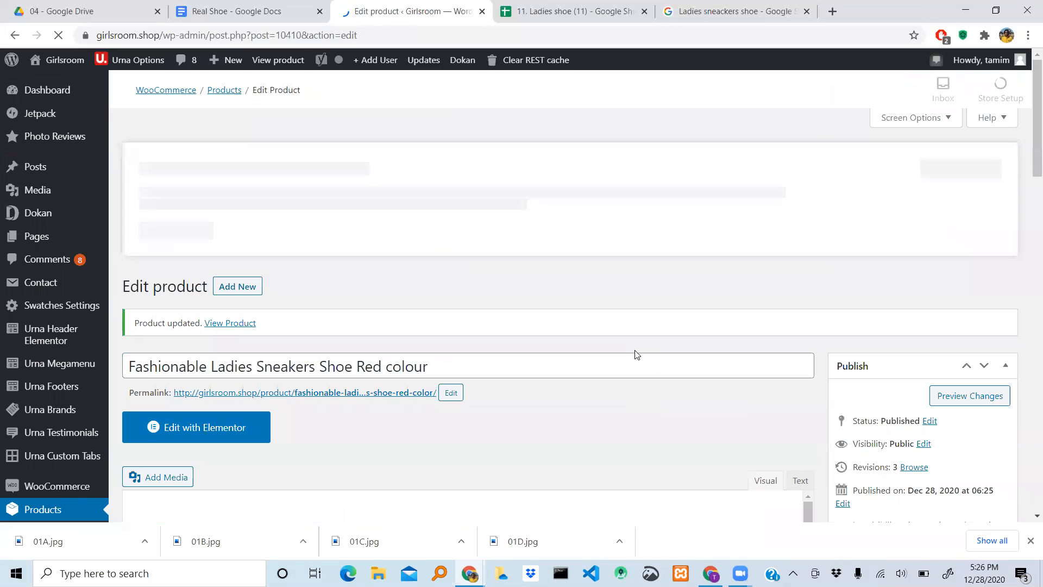
{"action": "scroll", "coordinate": [636, 354], "scroll_direction": "down", "scroll_amount": 2}
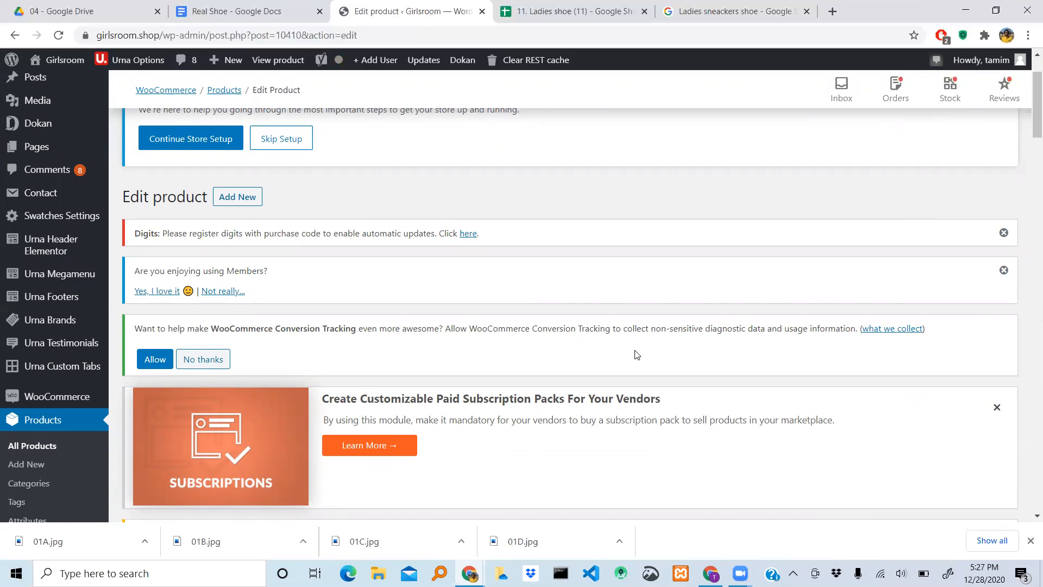
{"action": "scroll", "coordinate": [637, 354], "scroll_direction": "down", "scroll_amount": 4}
{"action": "scroll", "coordinate": [637, 354], "scroll_direction": "down", "scroll_amount": 6}
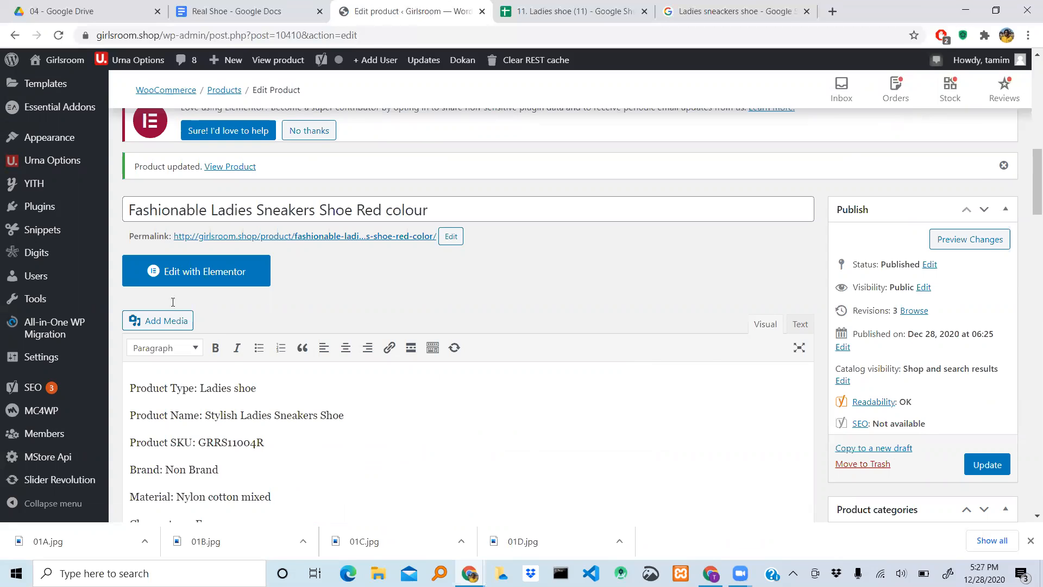
{"action": "scroll", "coordinate": [456, 331], "scroll_direction": "down", "scroll_amount": 5}
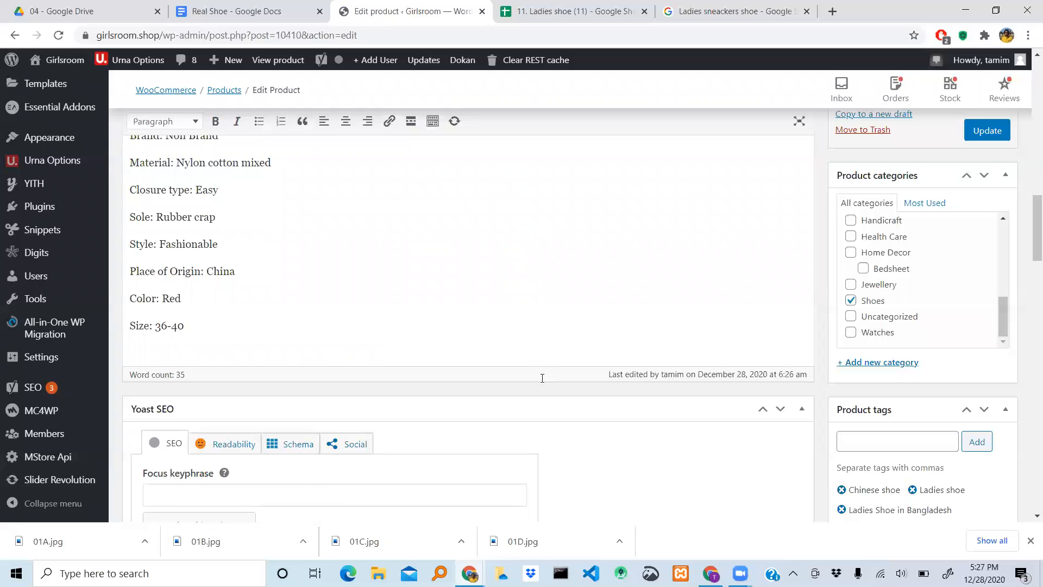